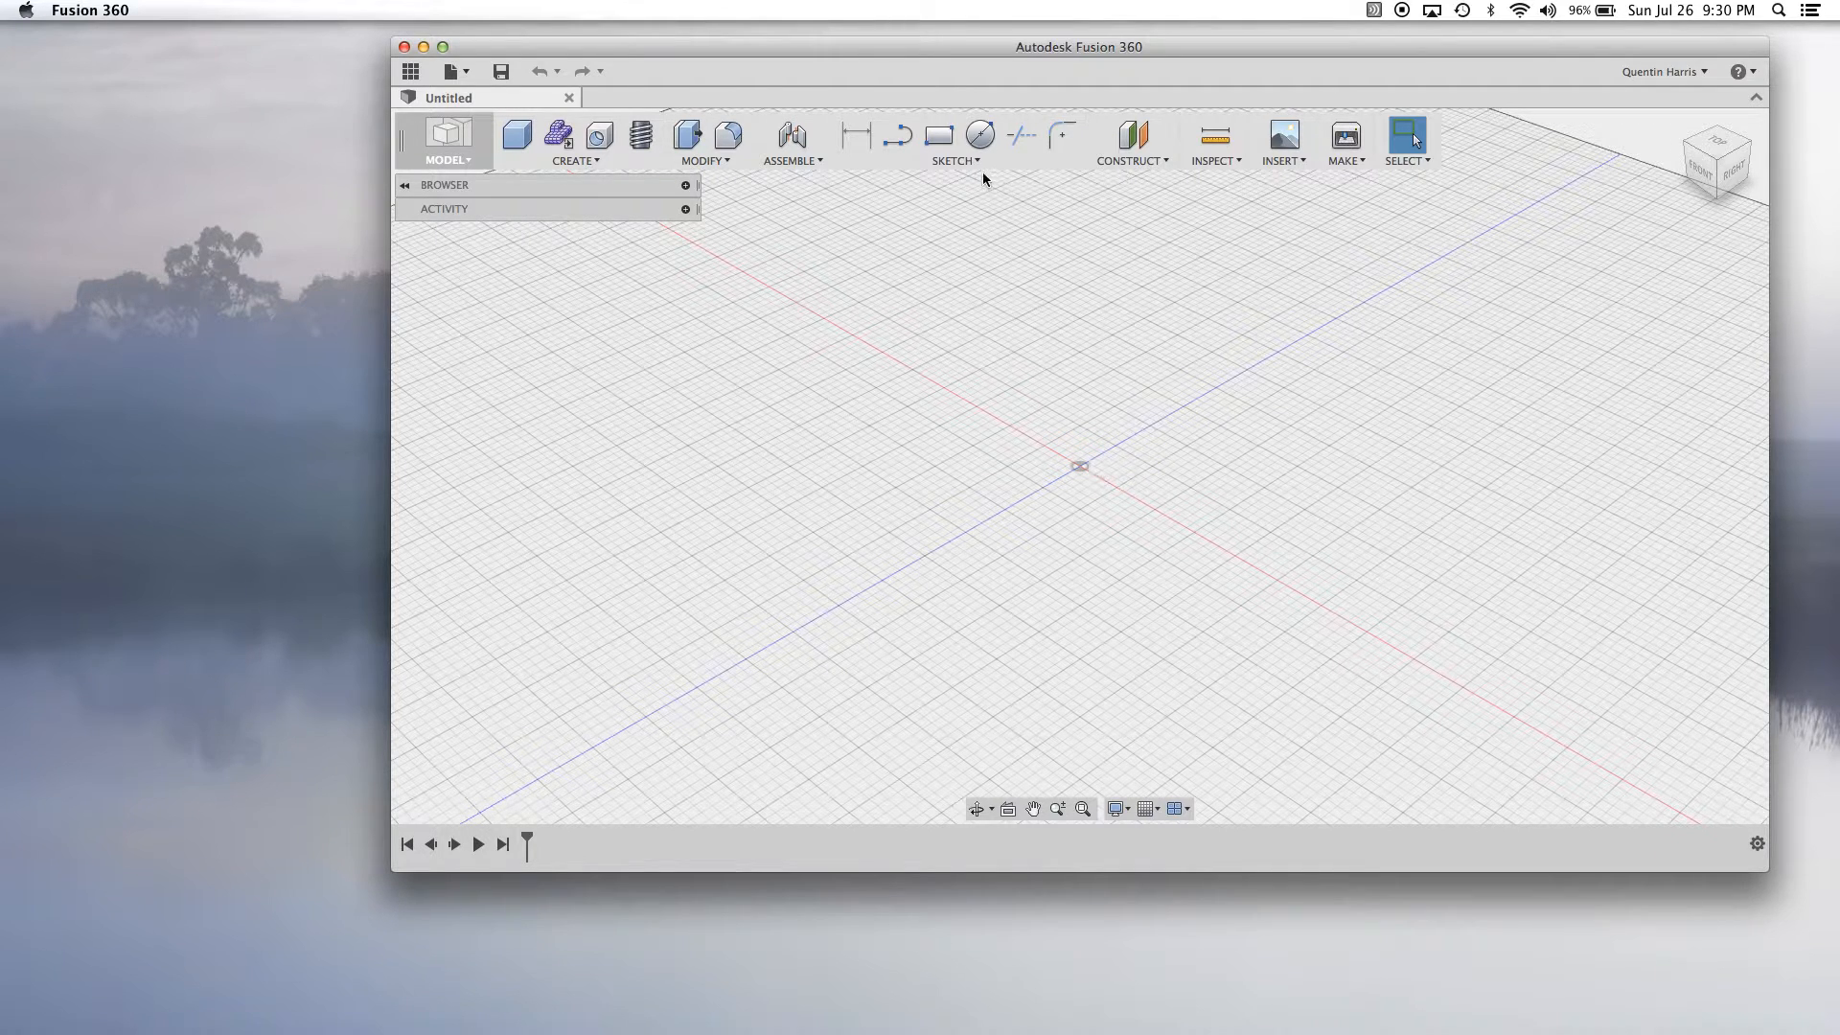
left_click(950, 161)
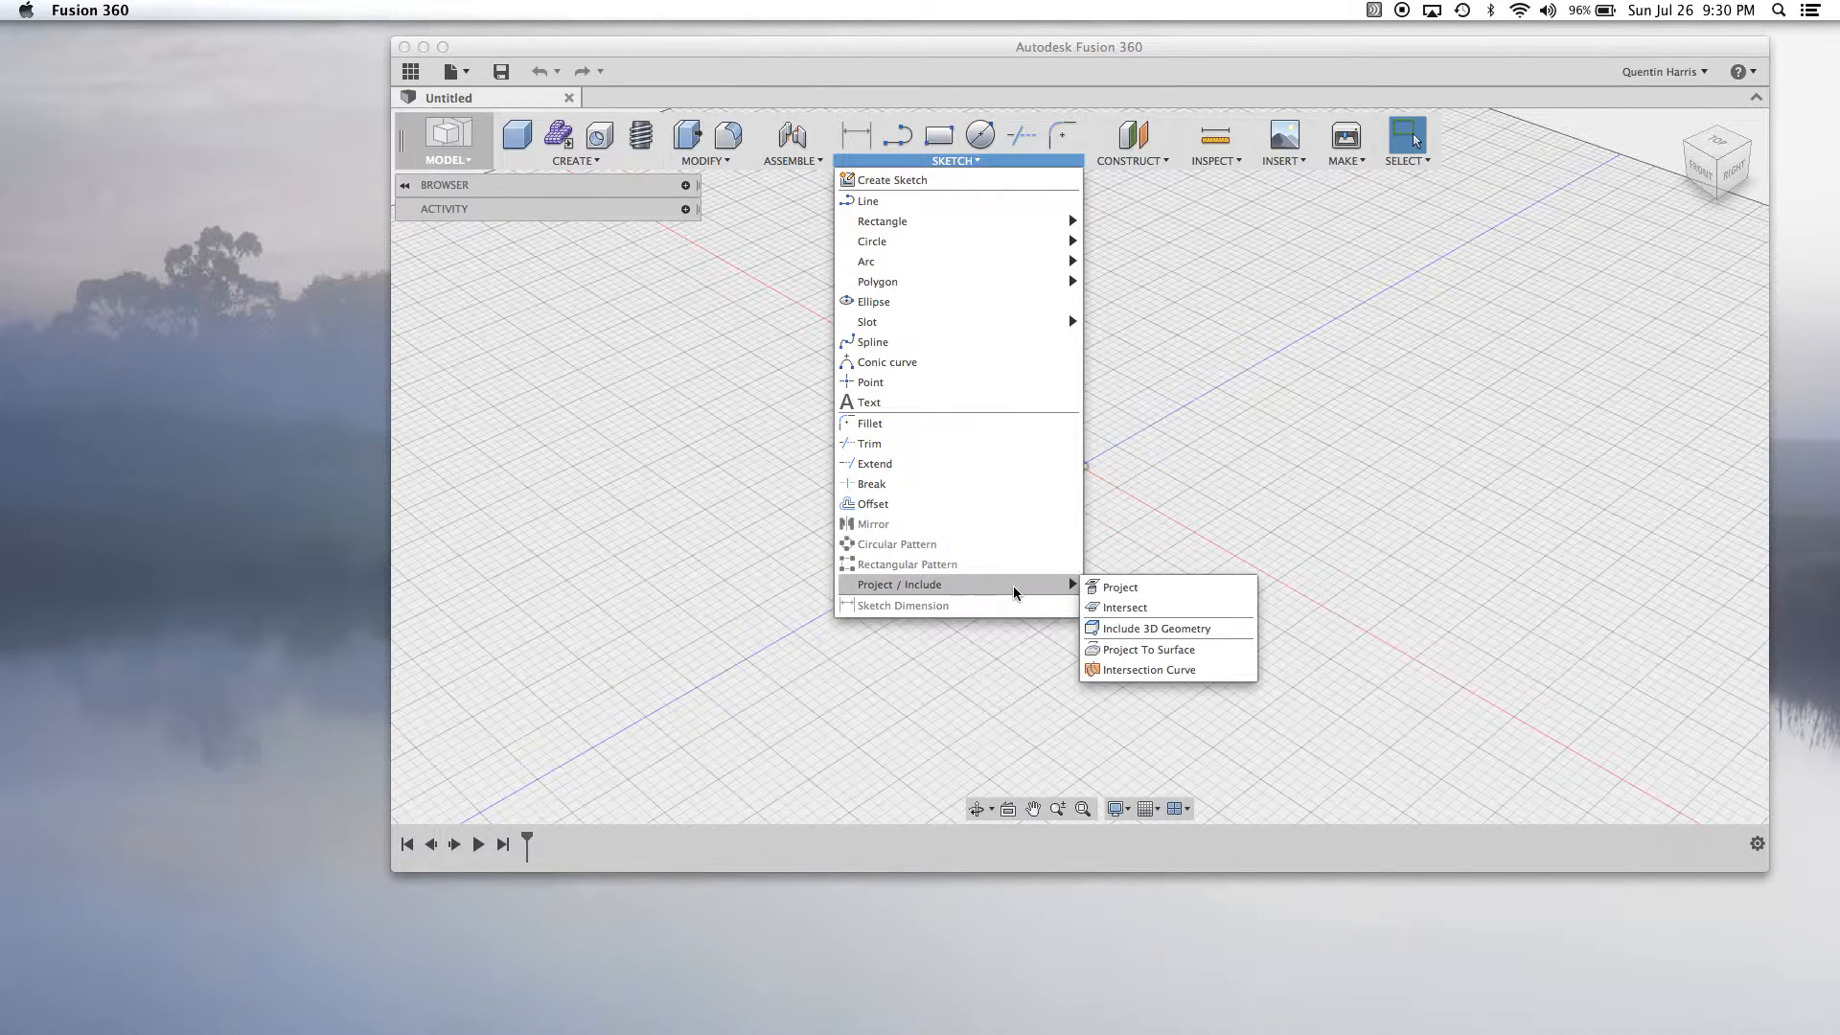
left_click(1143, 417)
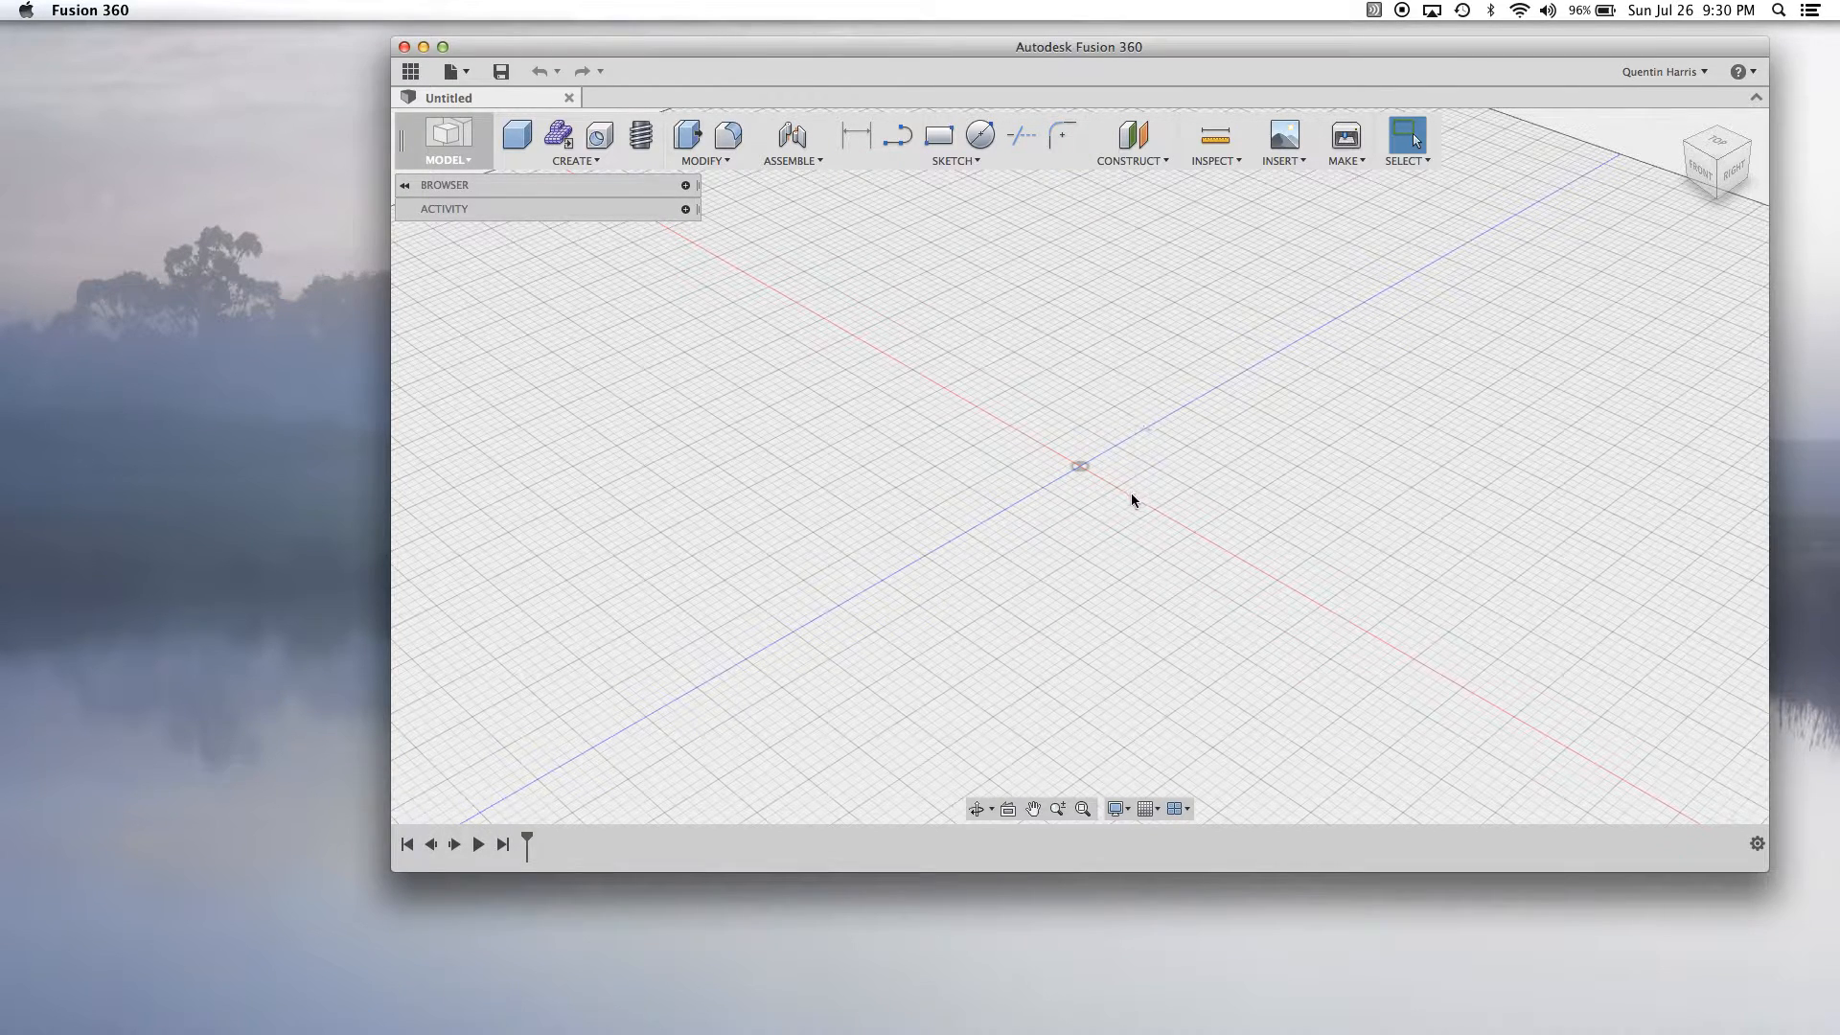
left_click(946, 161)
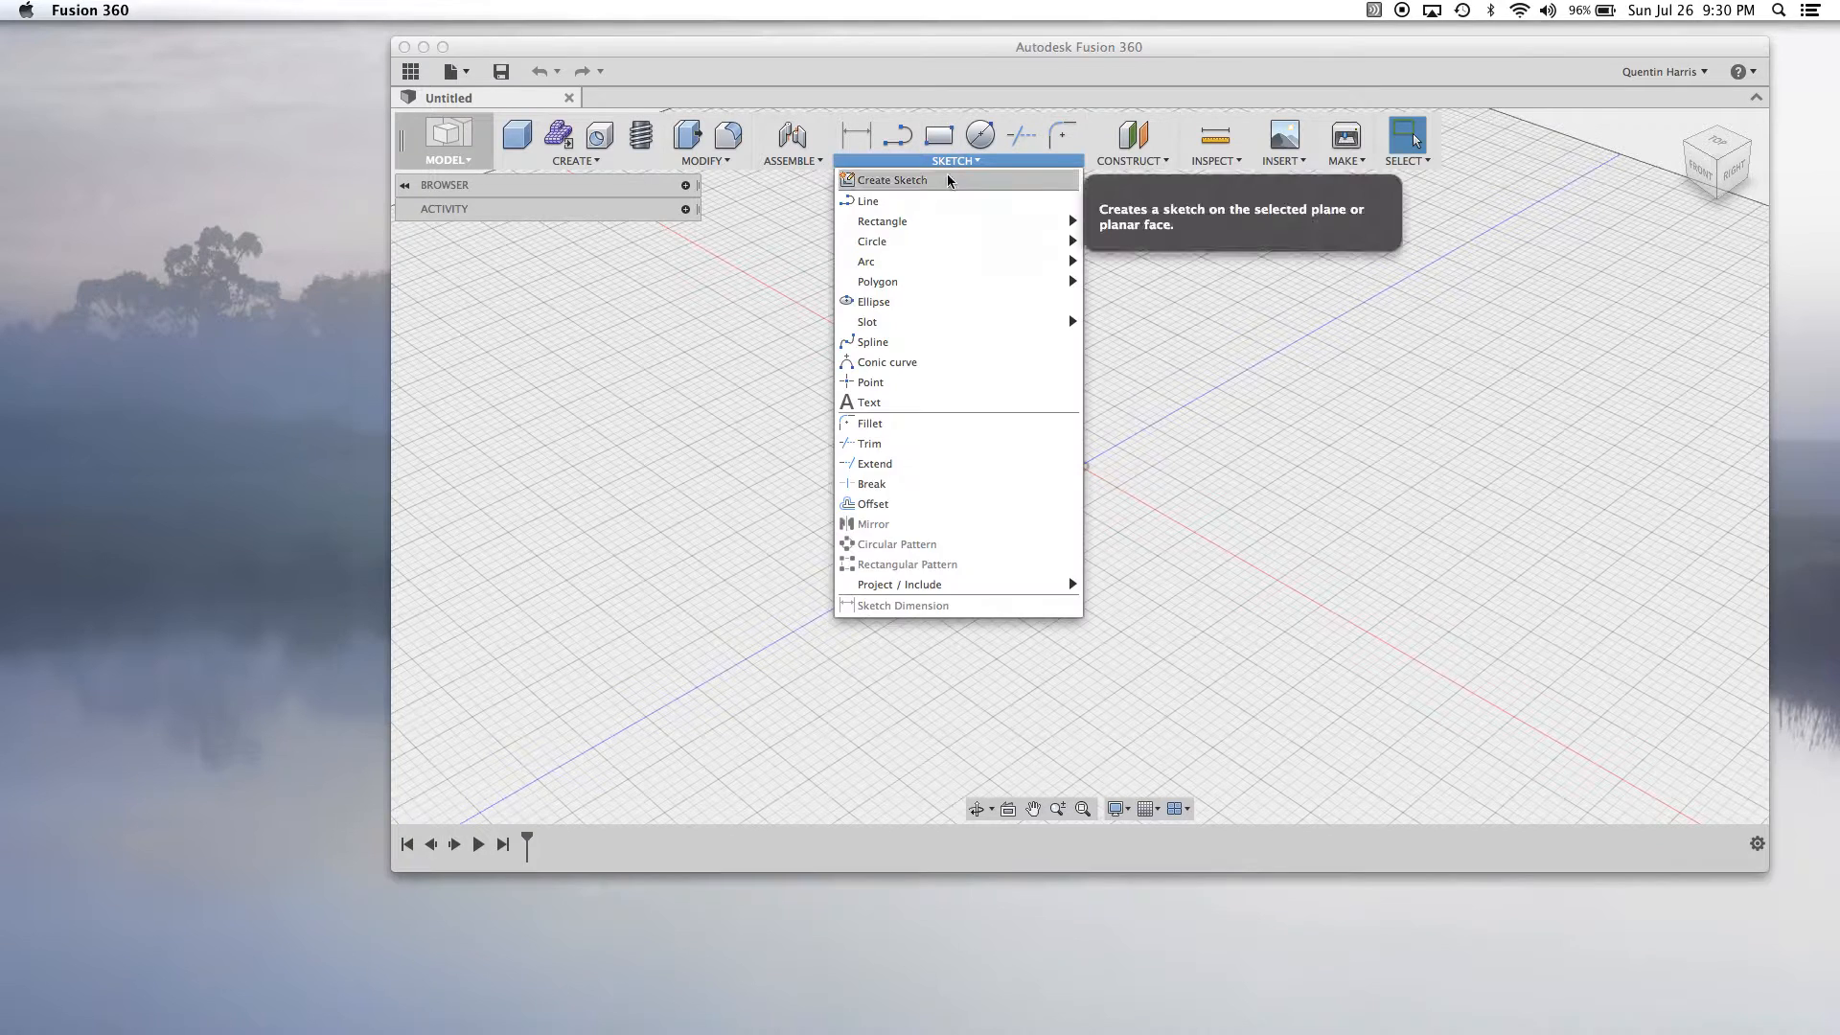
mouse_move(947, 242)
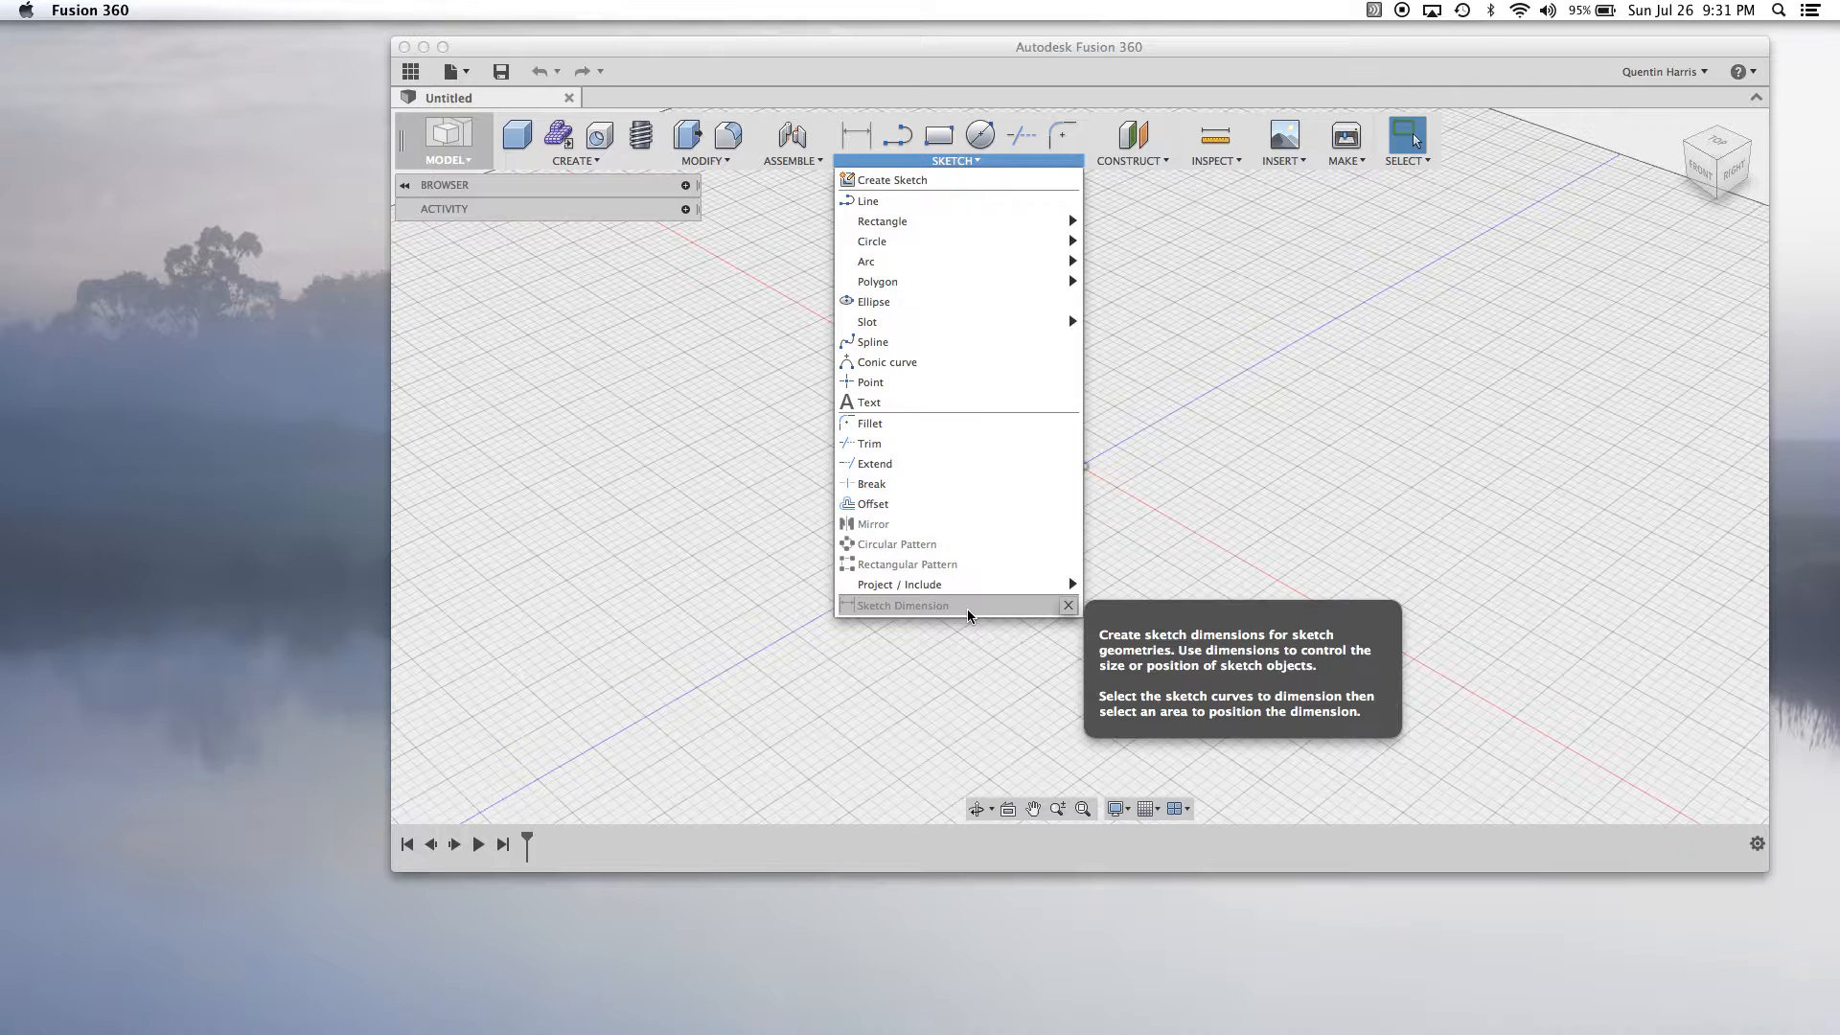
left_click(1283, 549)
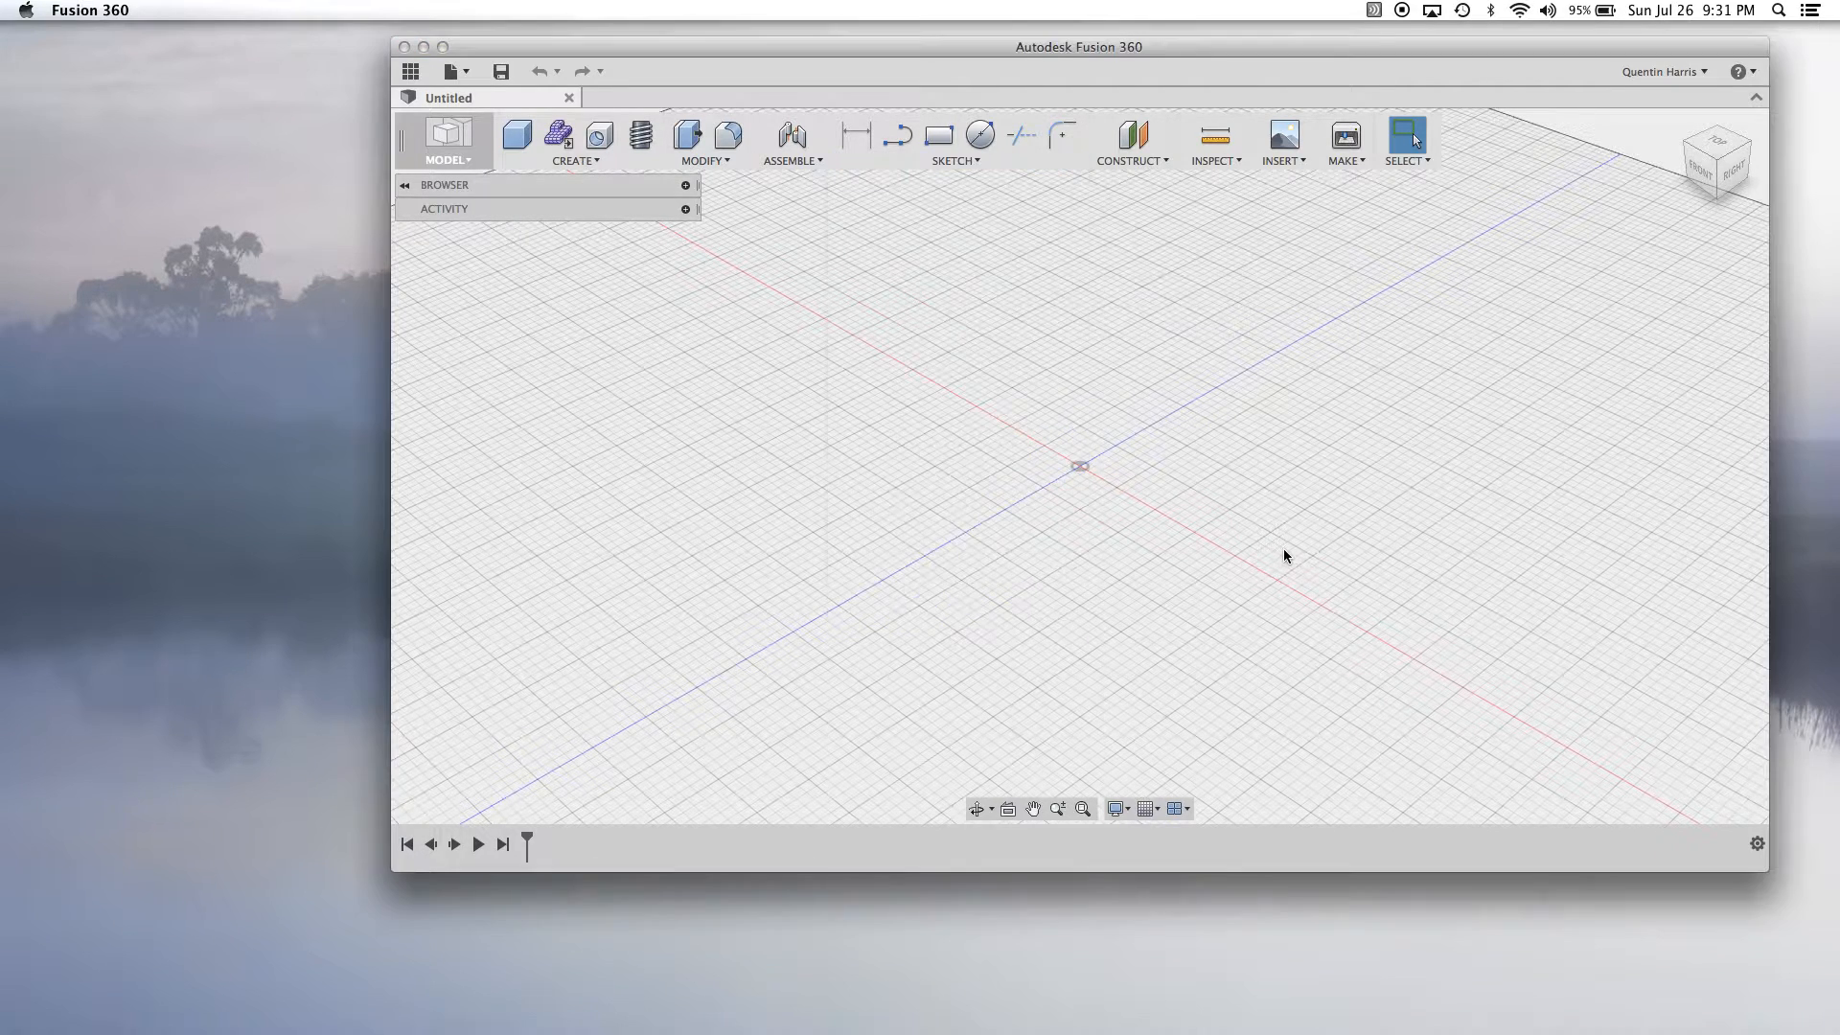
left_click(1001, 158)
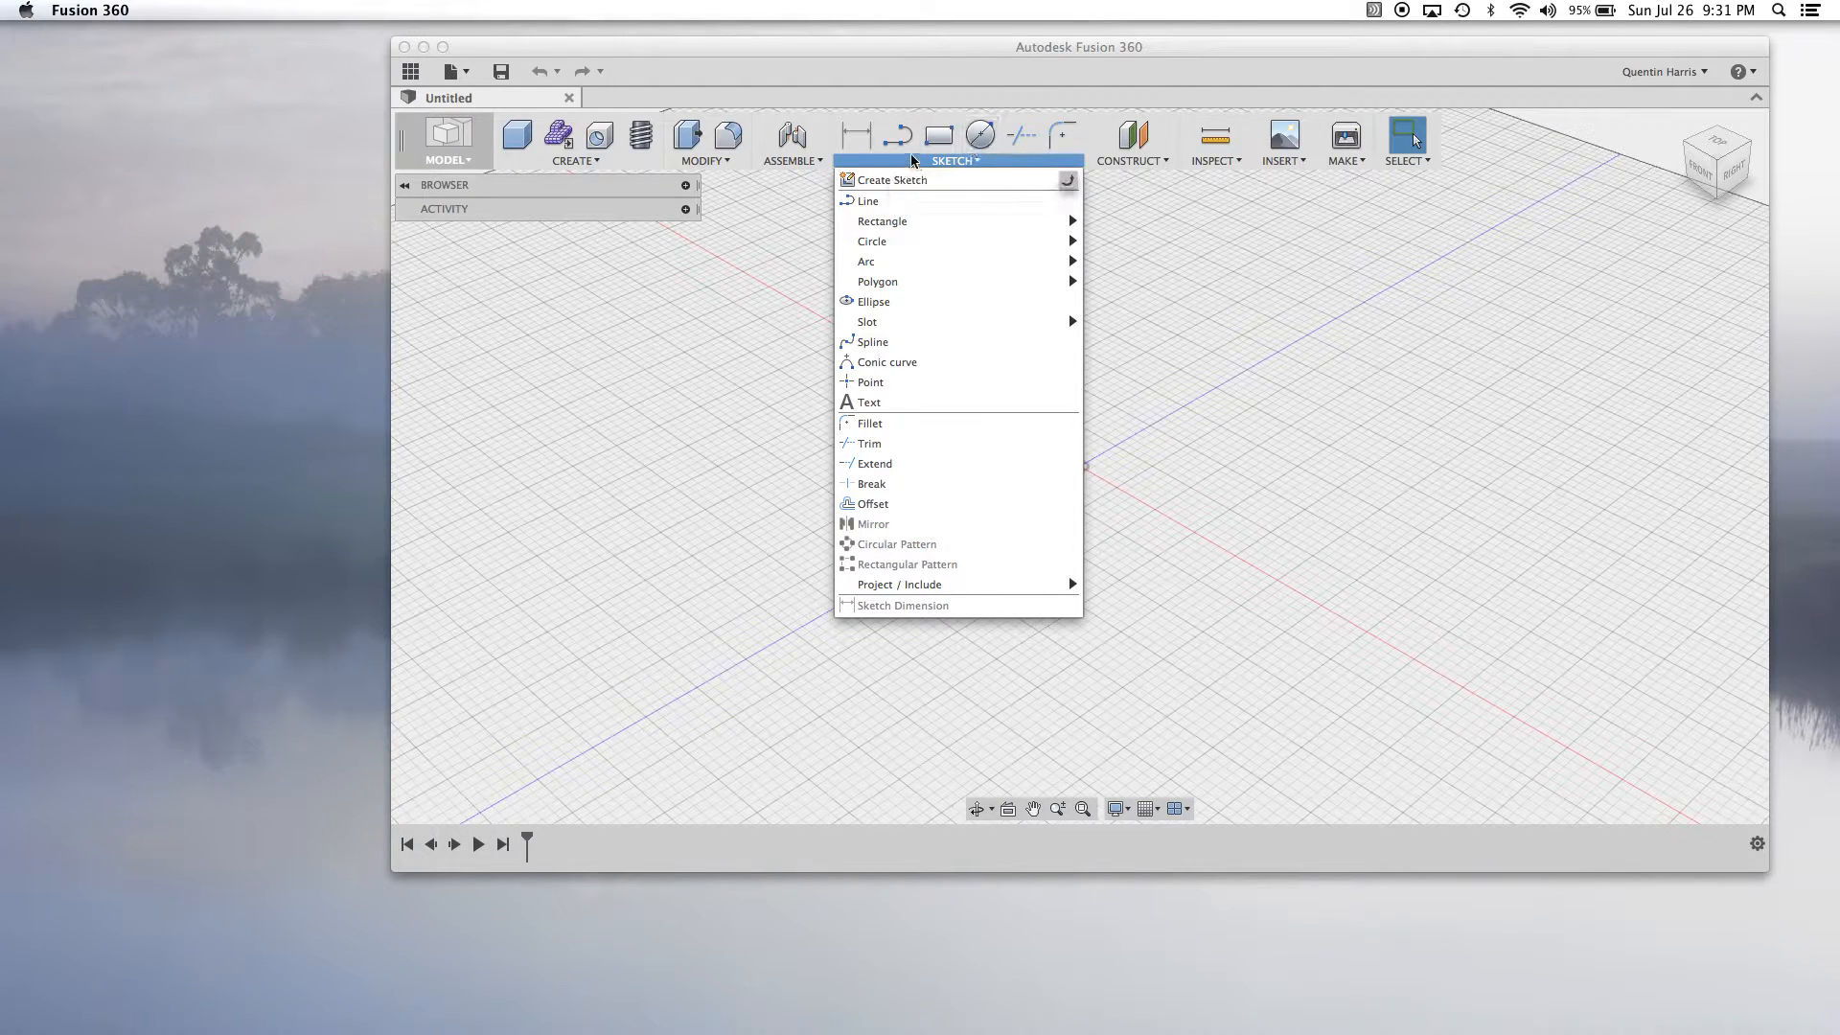
Sketch a two-point rectangle about 3.6 by 0.7 in on the front plane, starting at the origin.
left_click(939, 135)
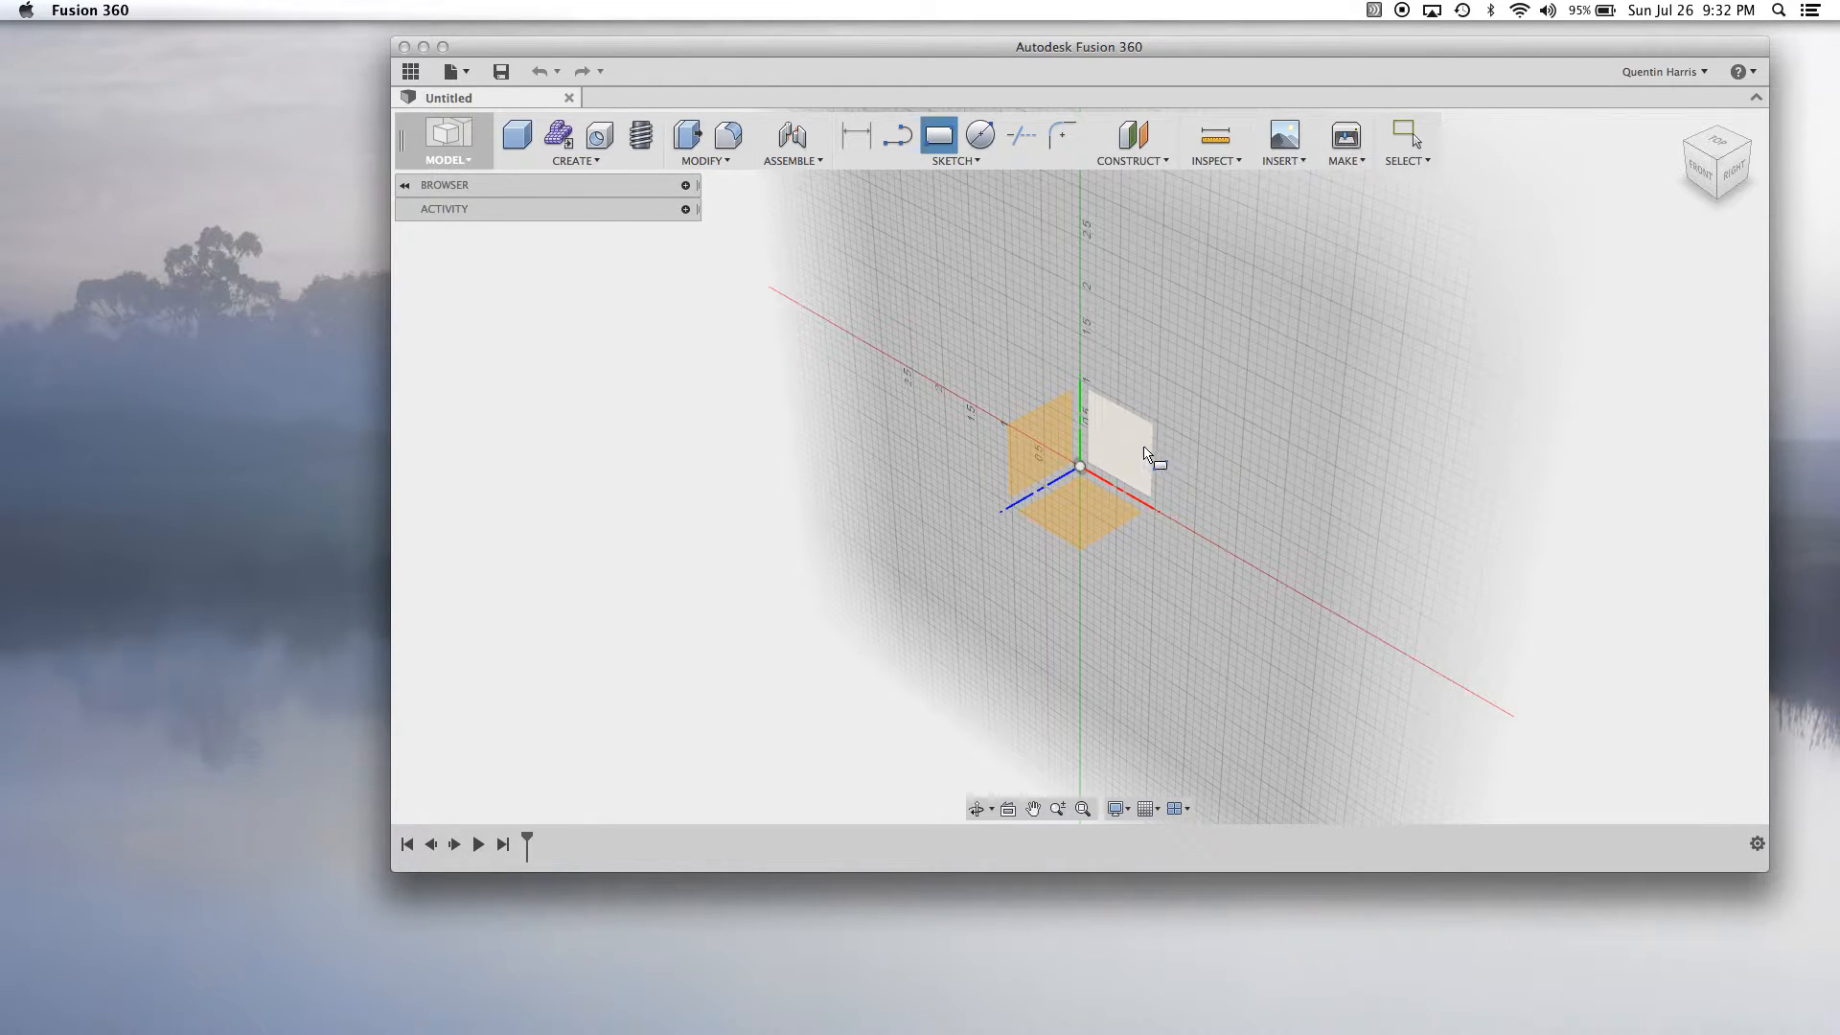
left_click(1142, 453)
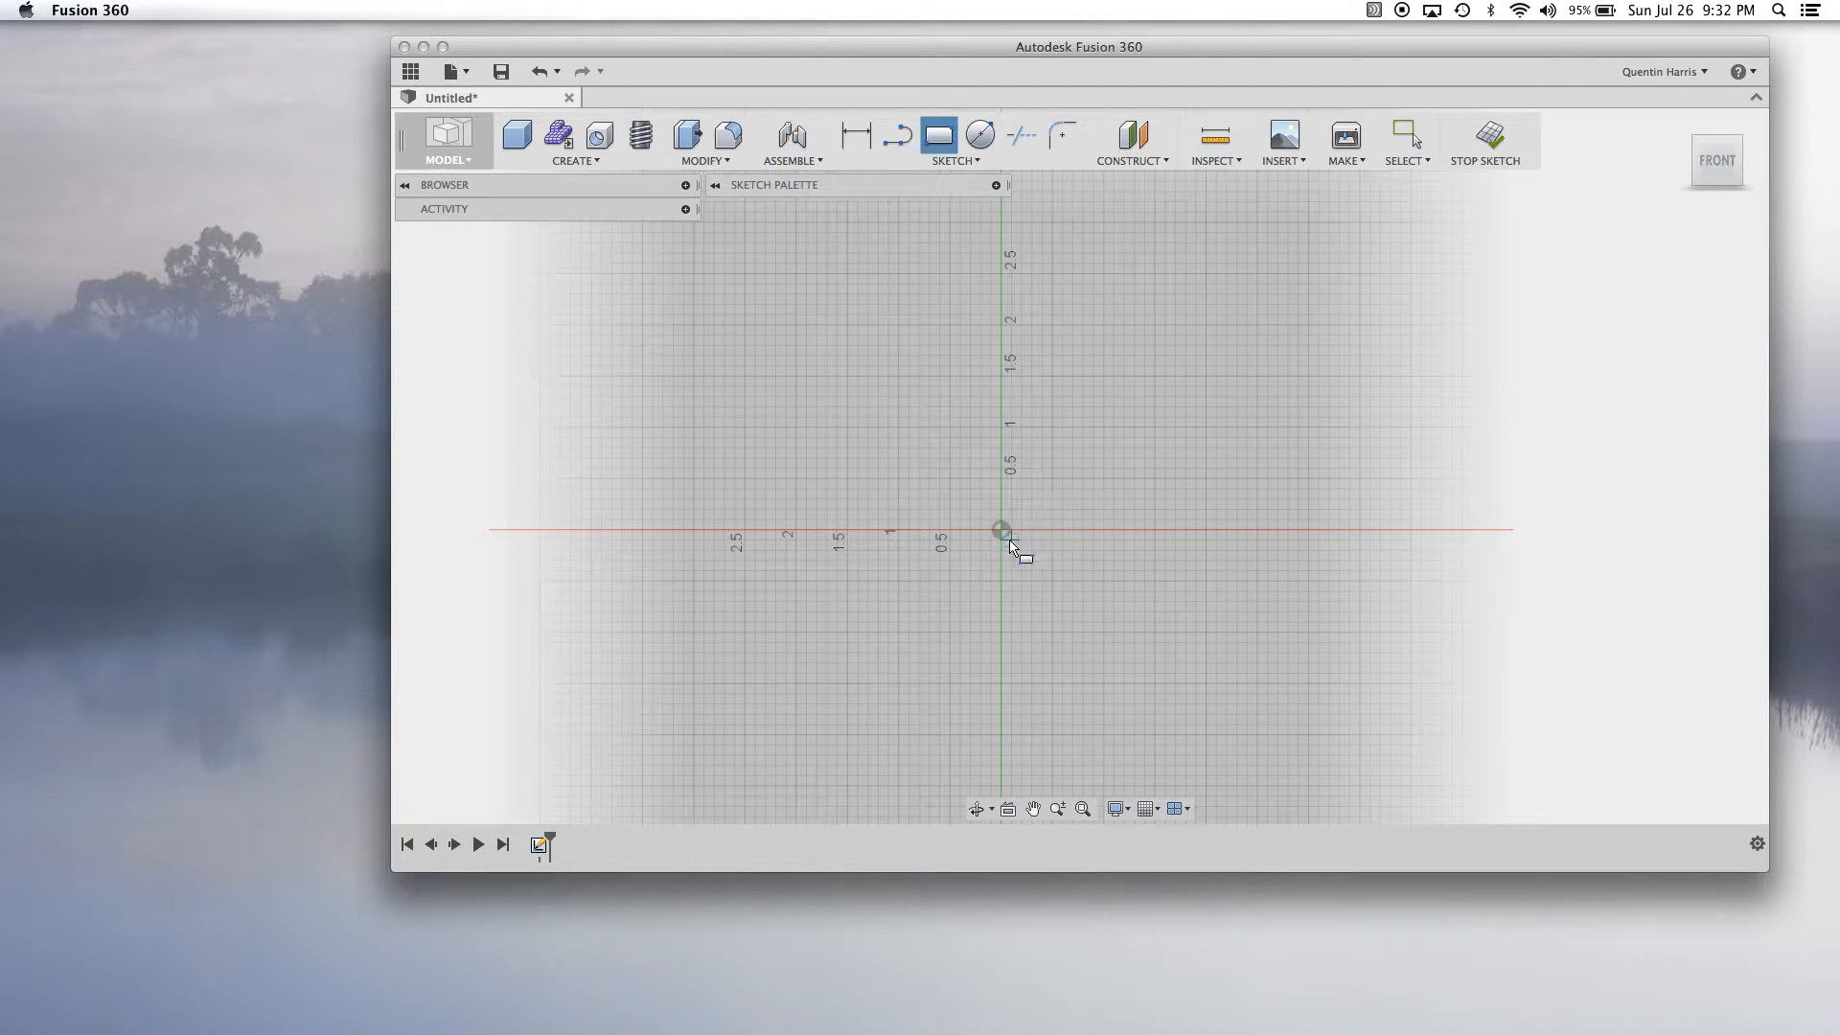
scroll(1015, 539, "up", 2)
scroll(1015, 538, "up", 3)
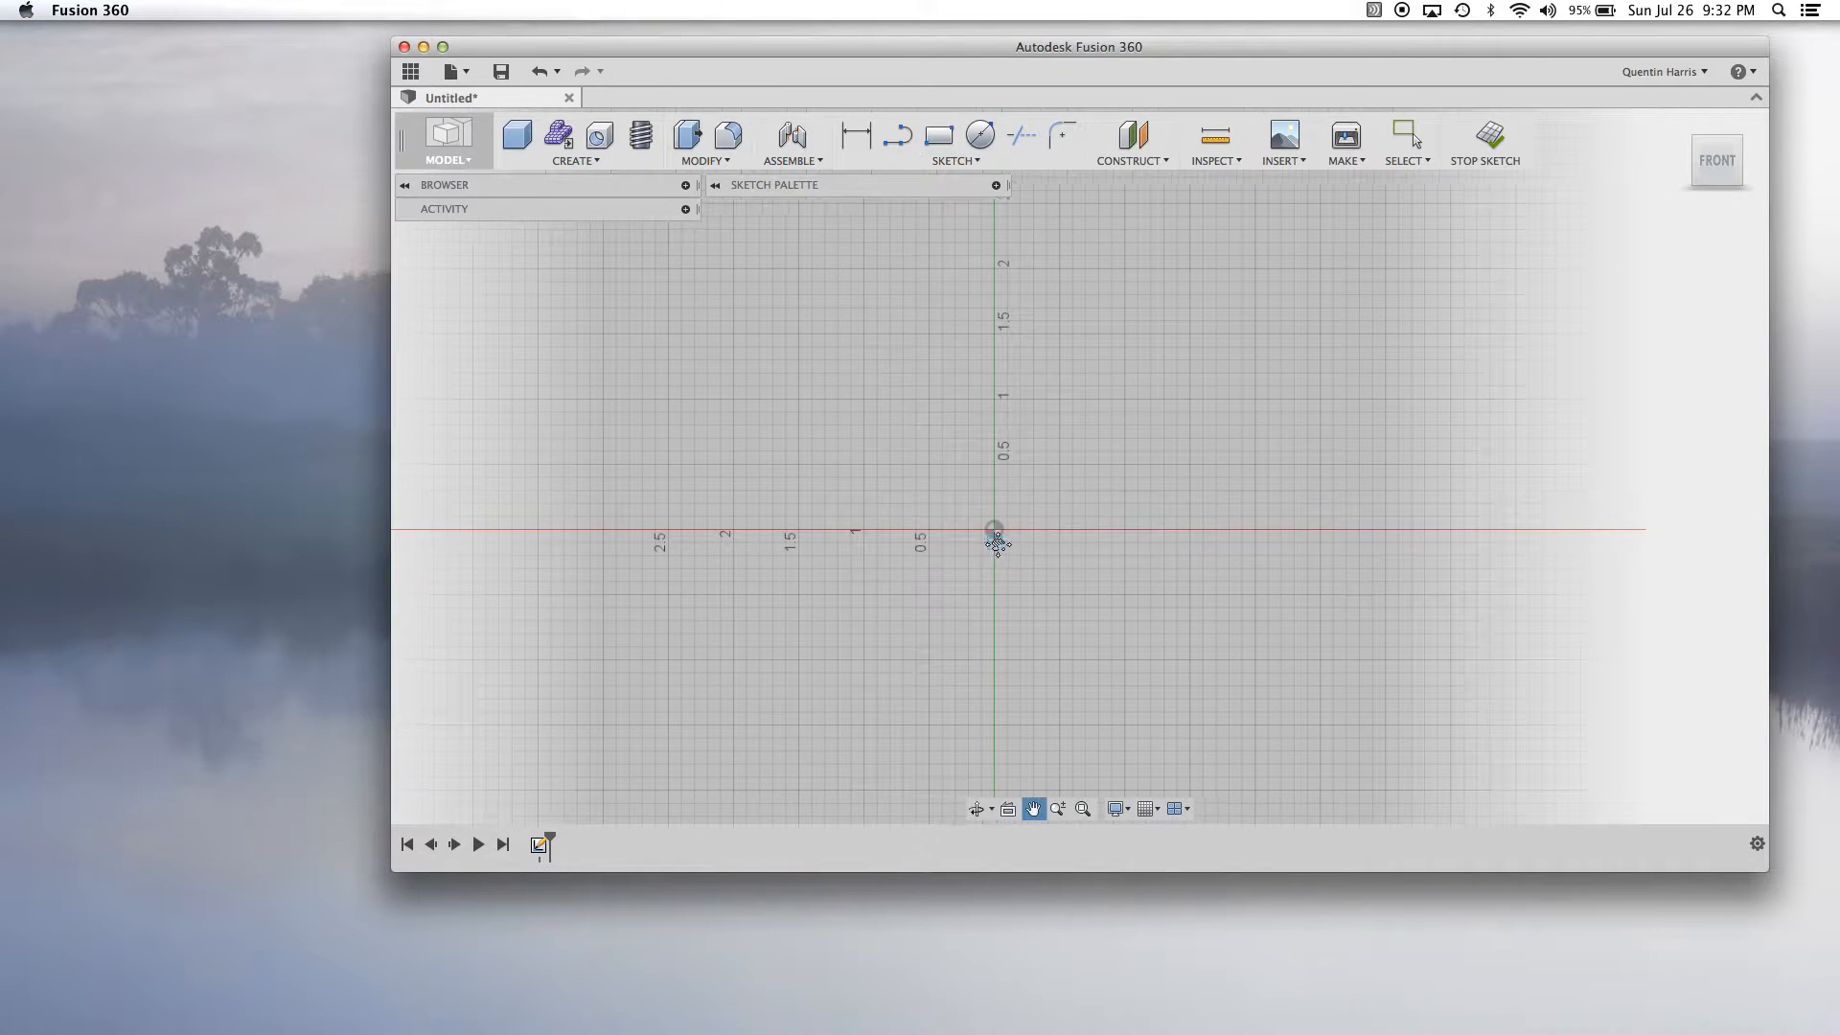
scroll(915, 556, "down", 3)
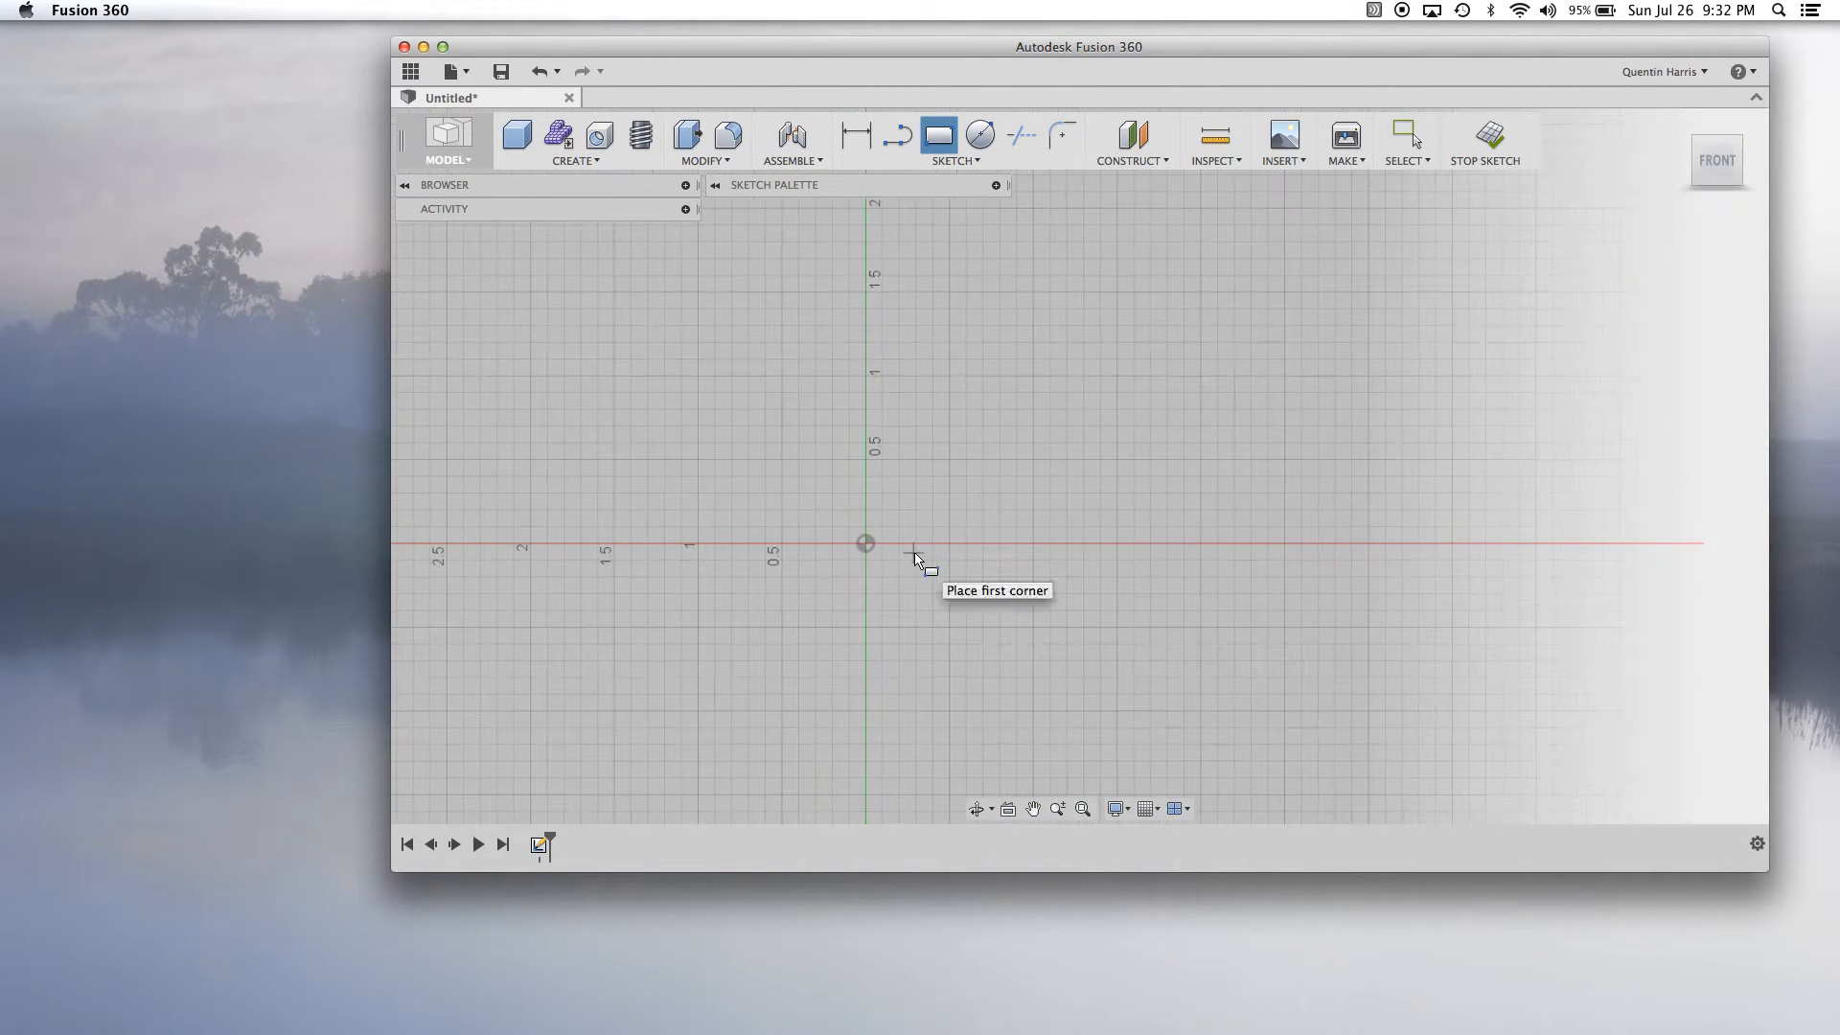
left_click(866, 544)
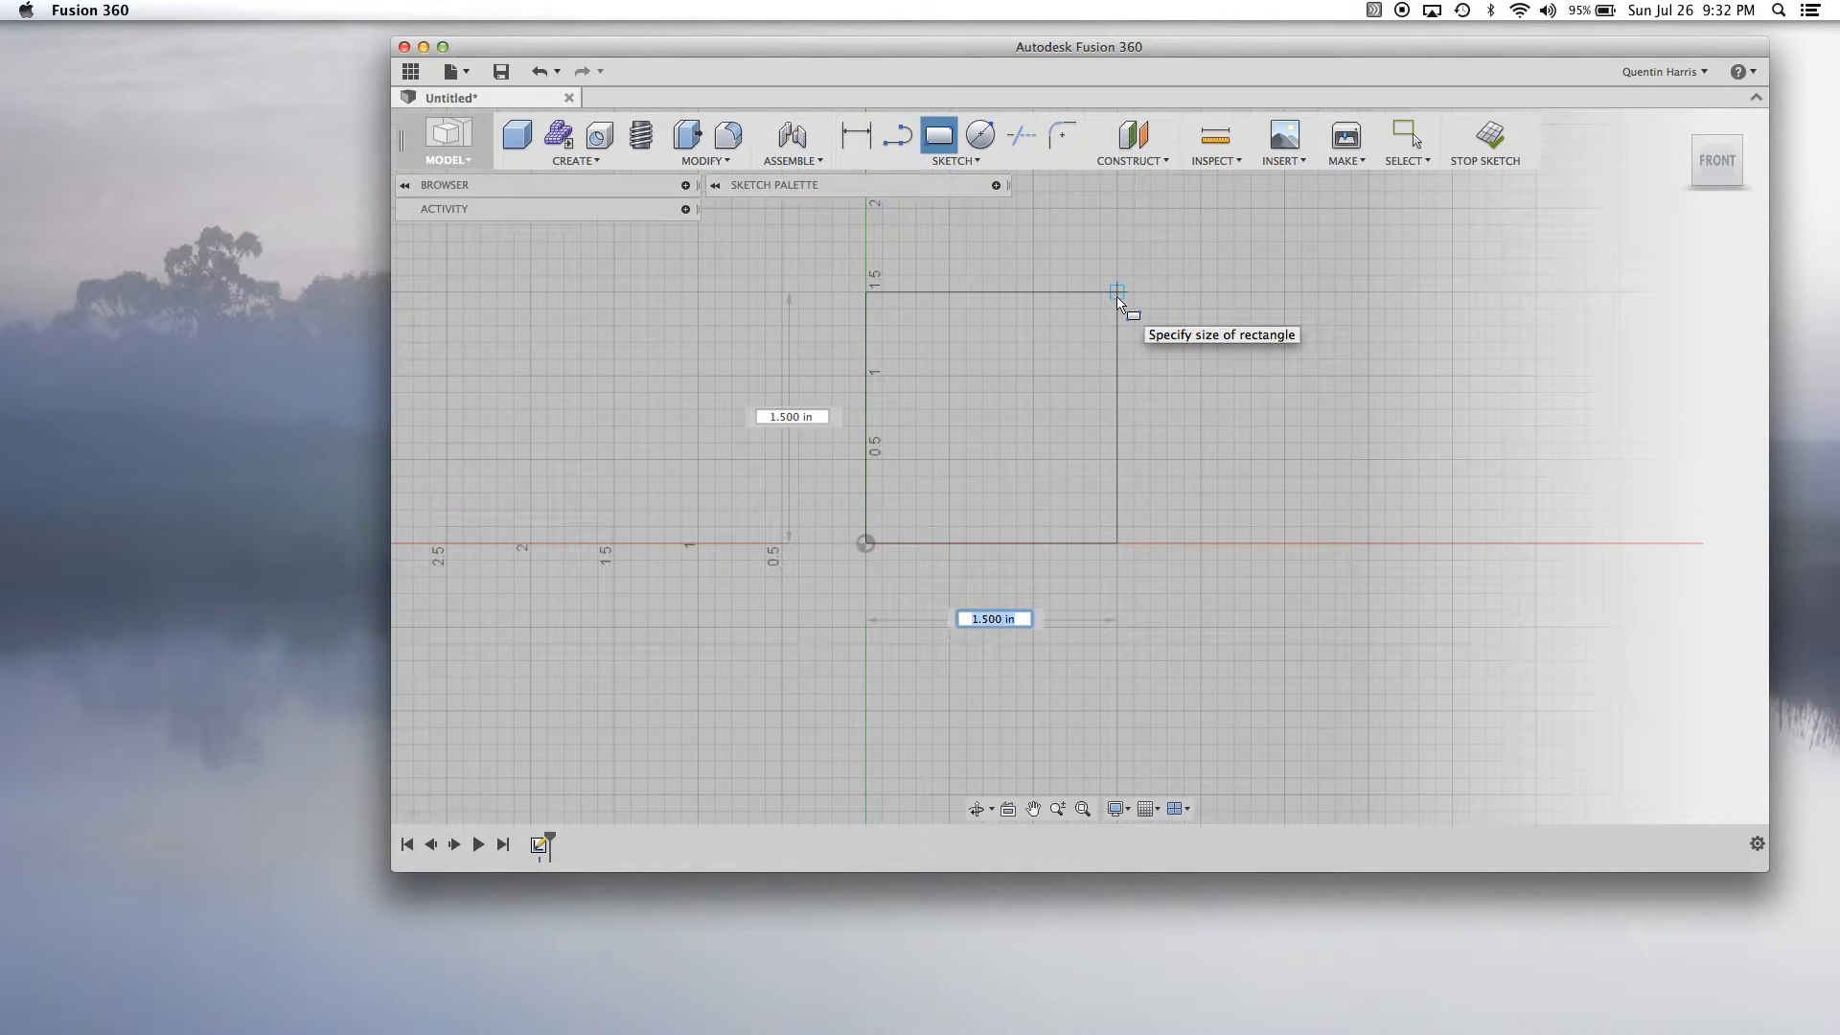
left_click(1473, 426)
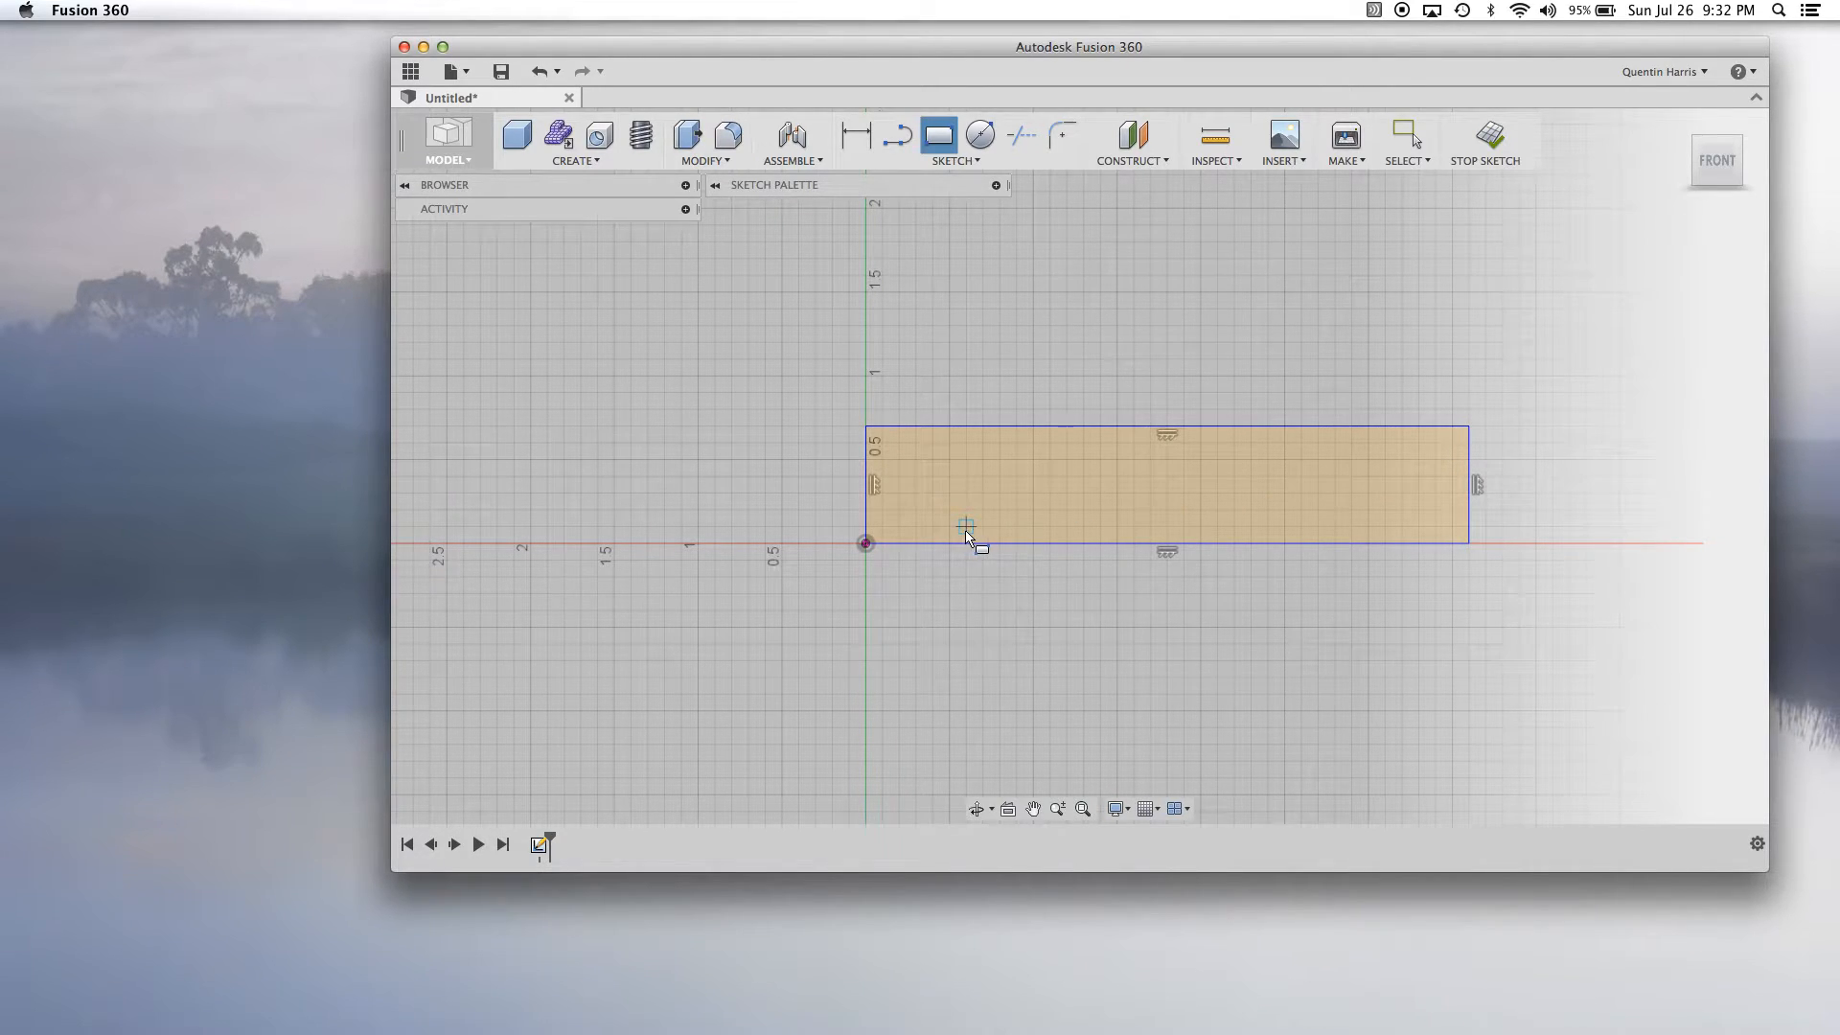
key("Escape")
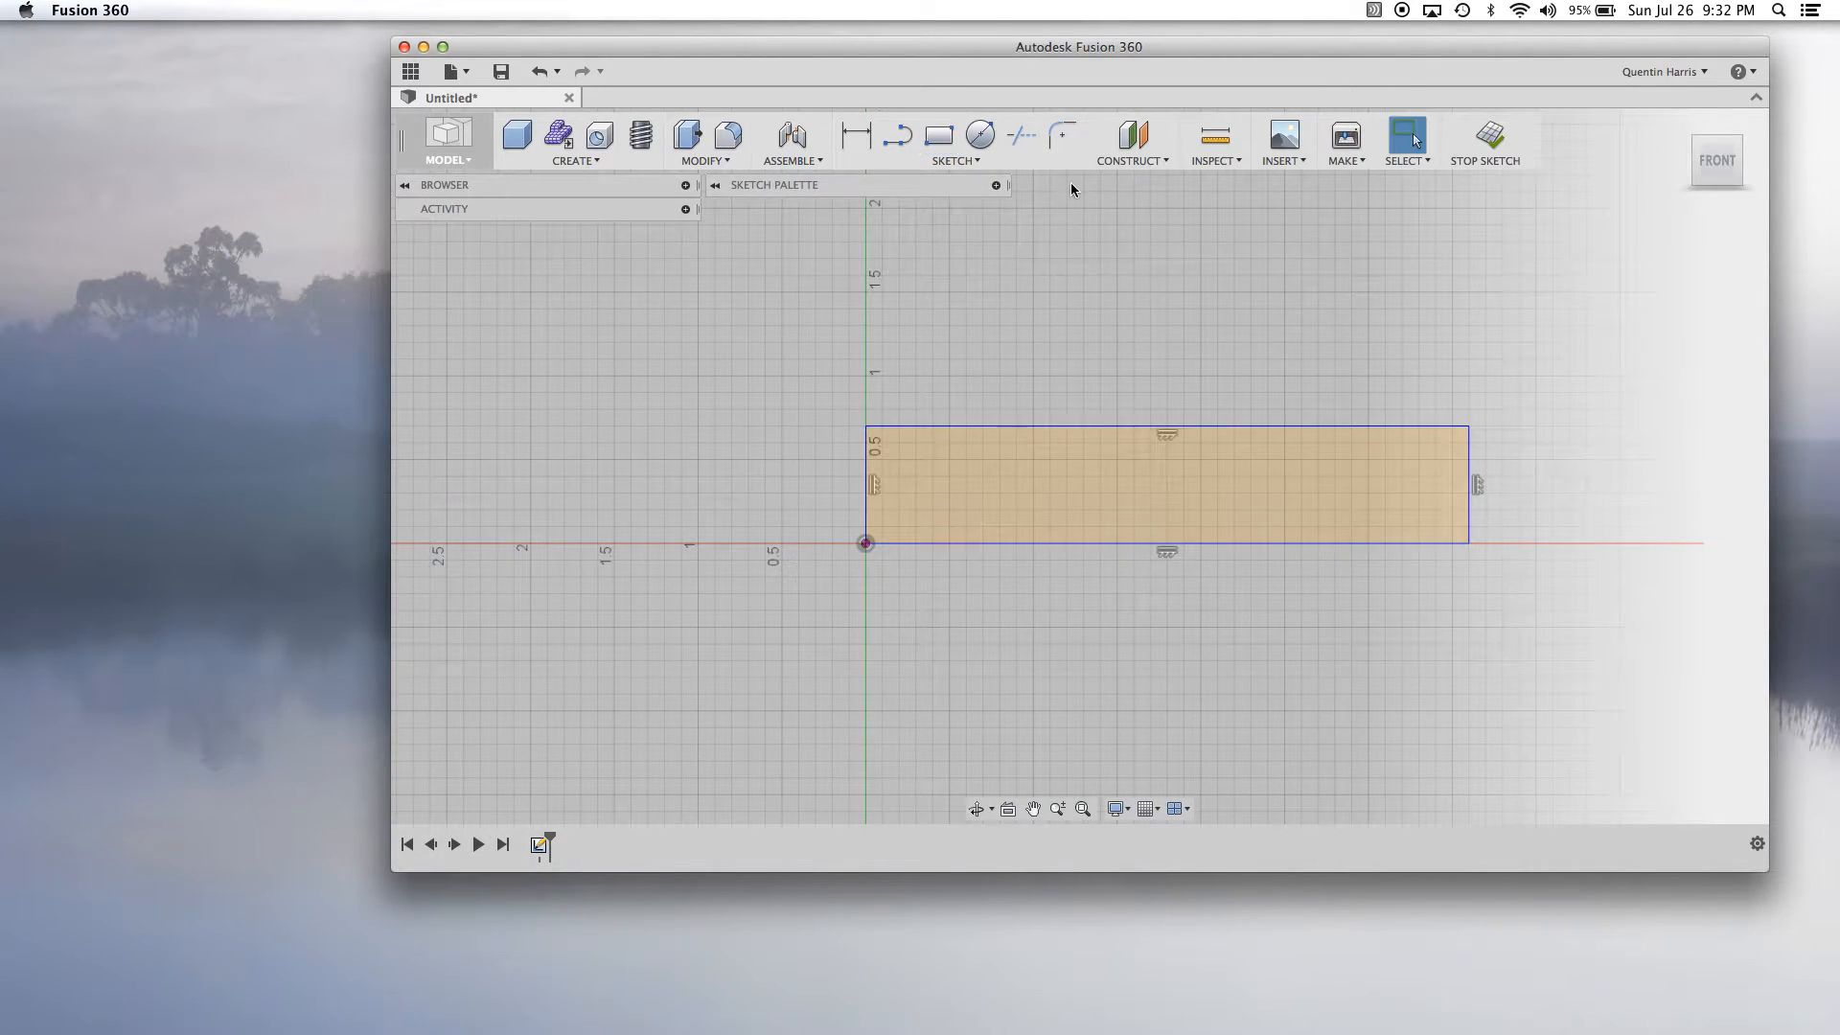
Trim away the rectangle's upper edge and close the gap with a line between the two open corners.
left_click(1026, 150)
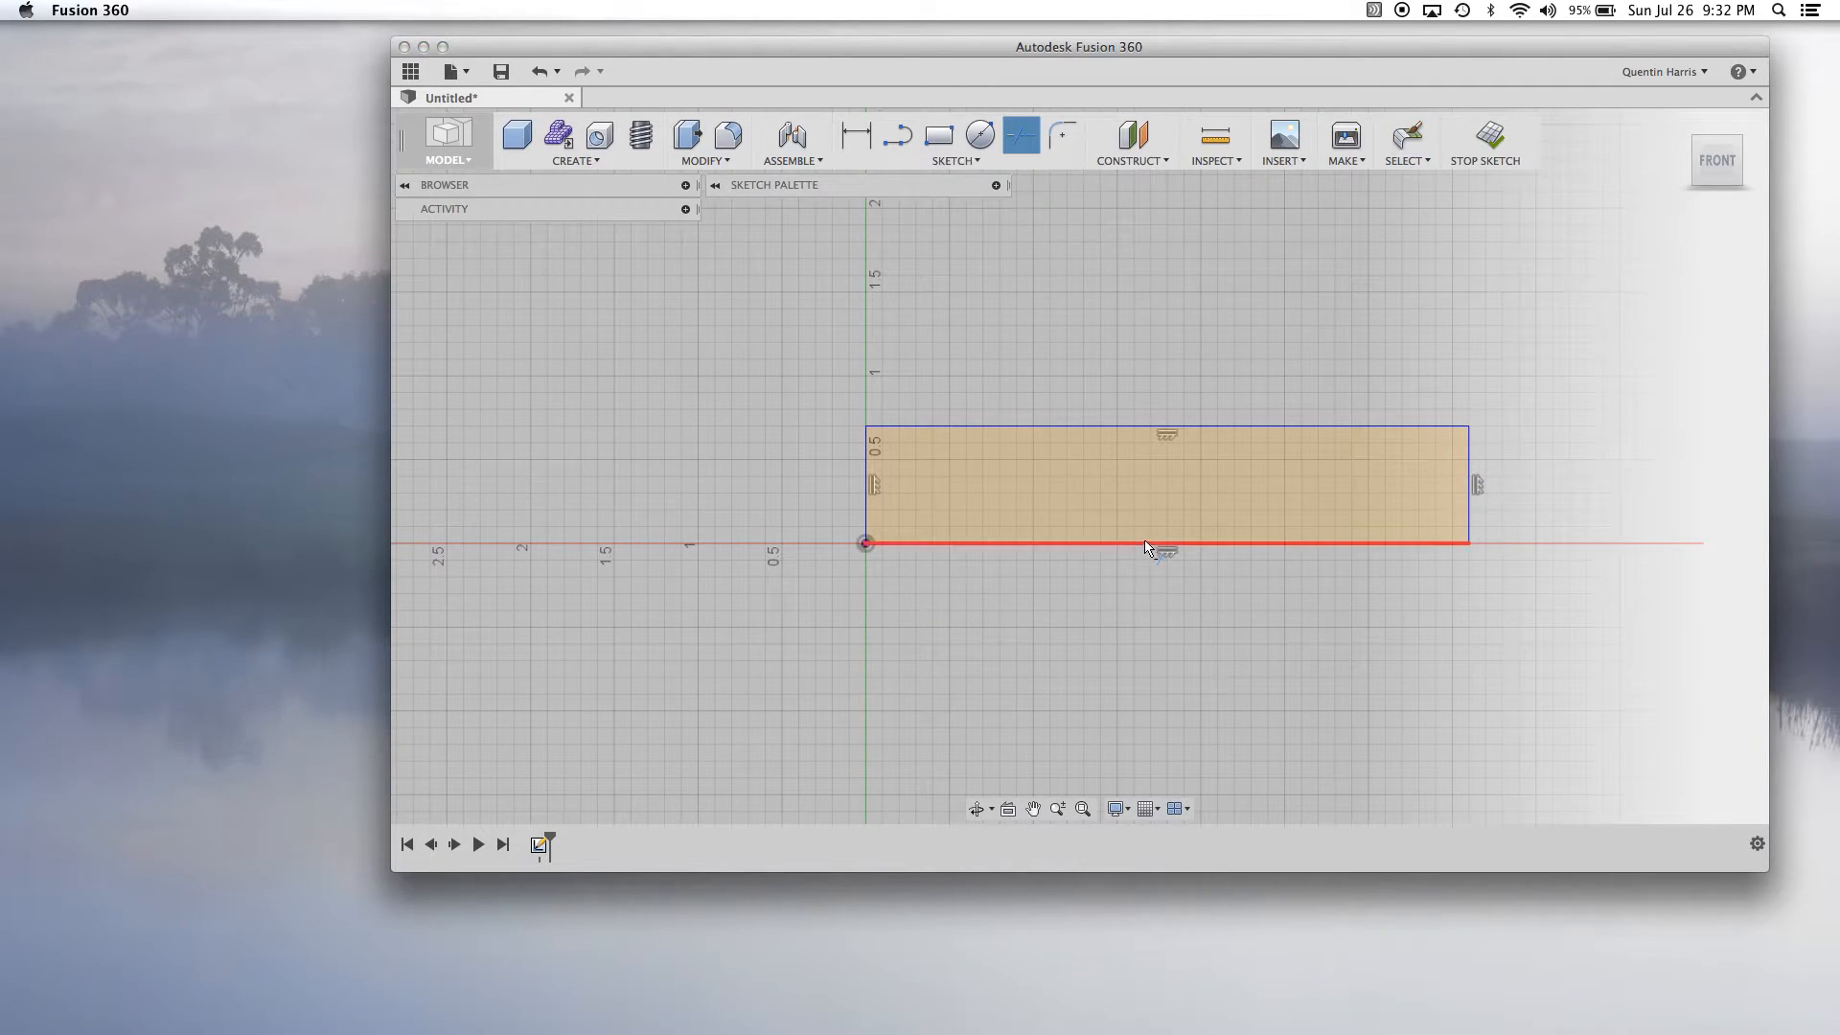
left_click(1104, 428)
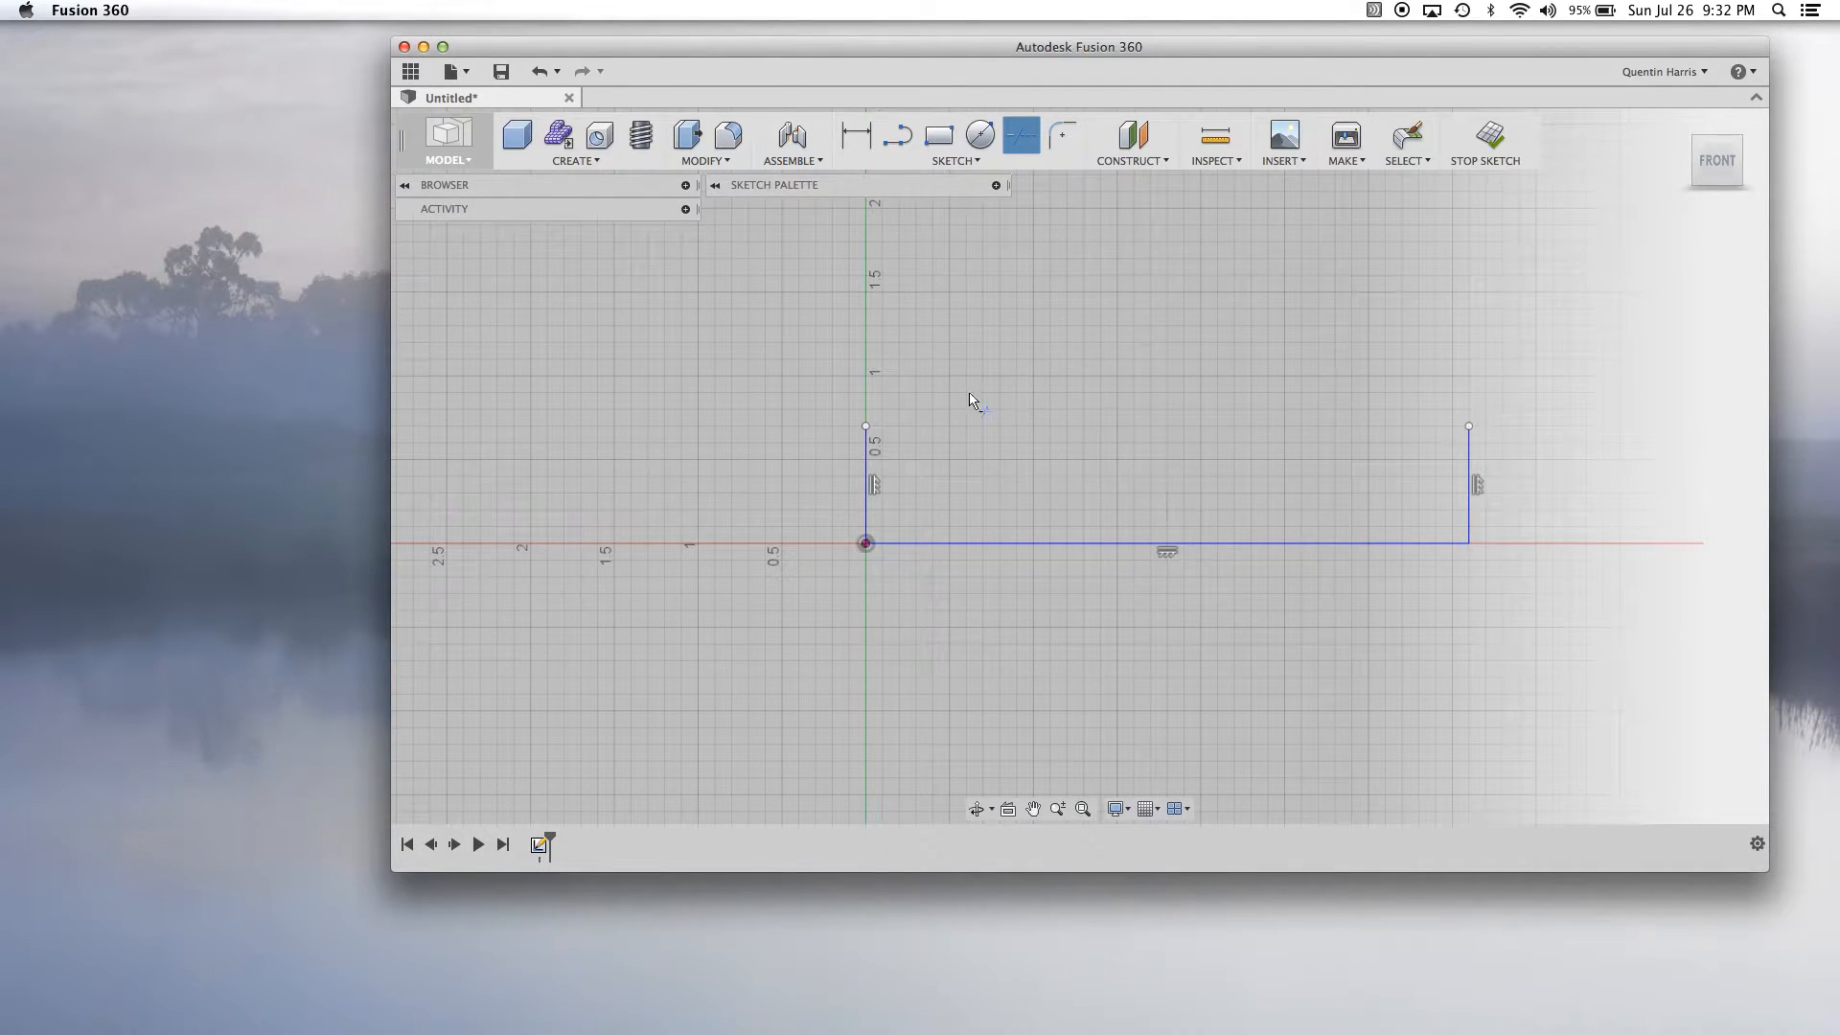
left_click(898, 136)
left_click(866, 428)
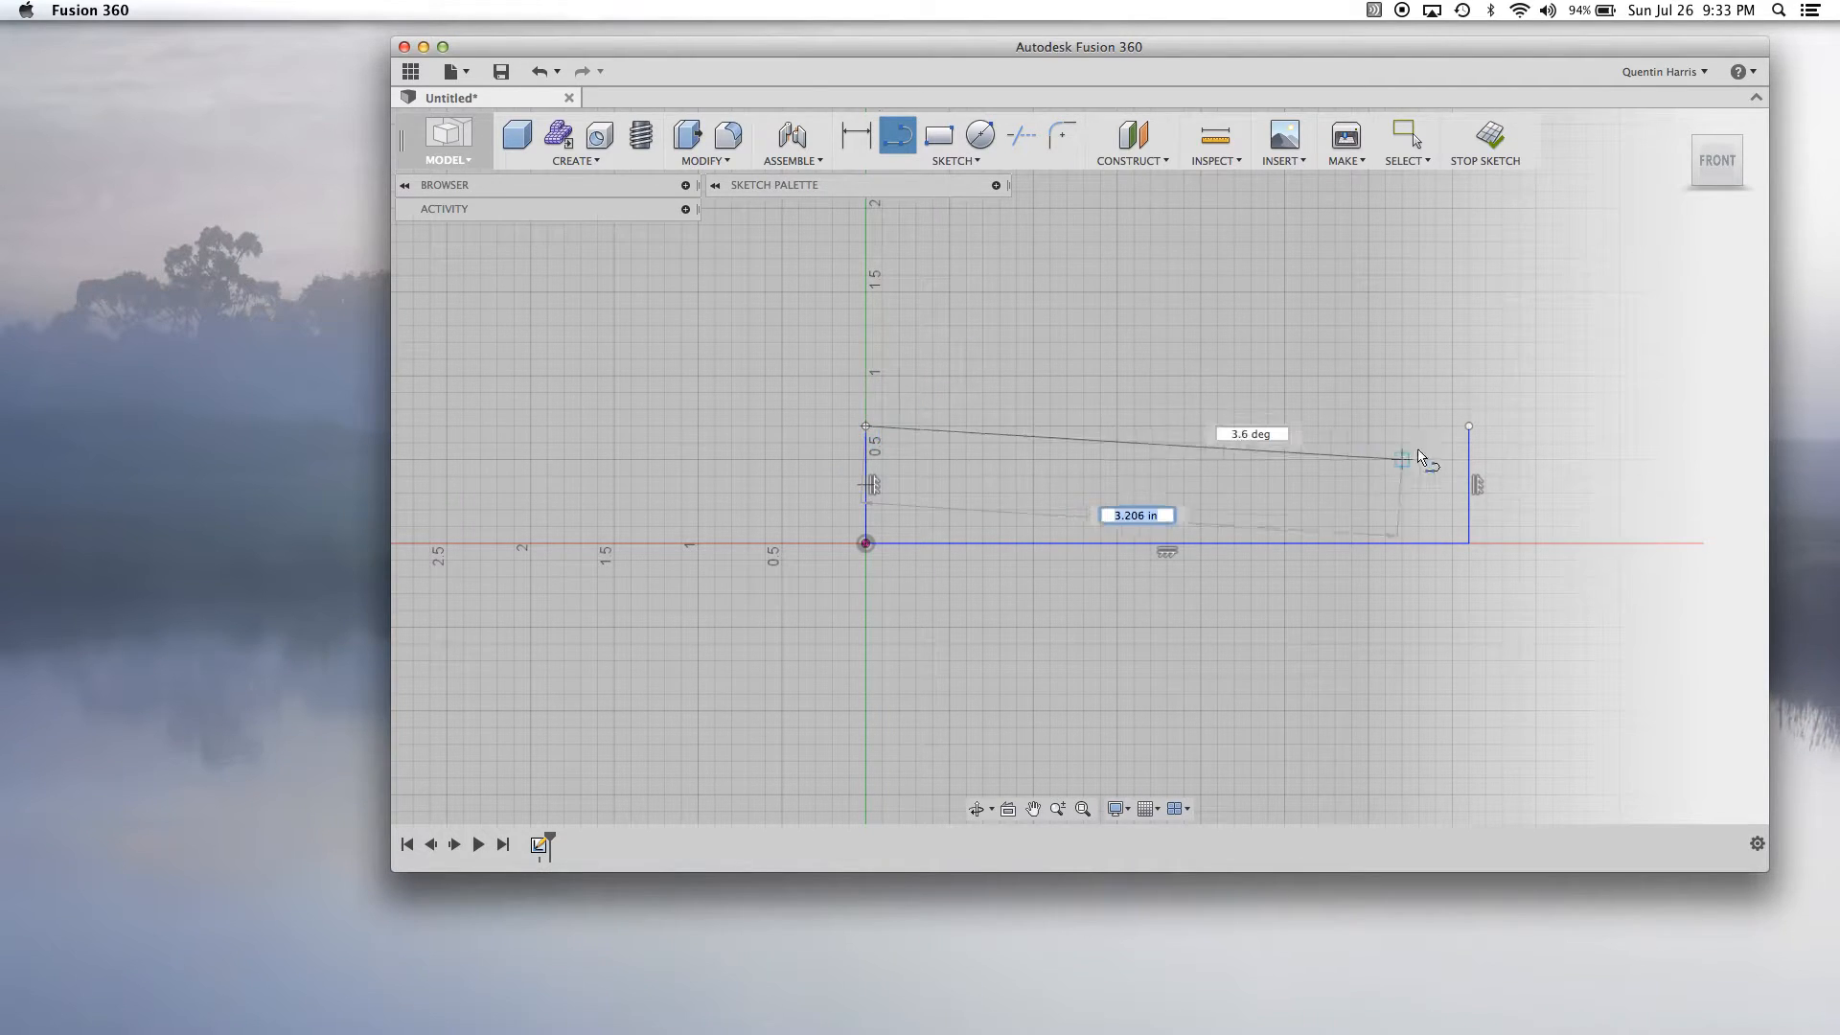
left_click(1471, 436)
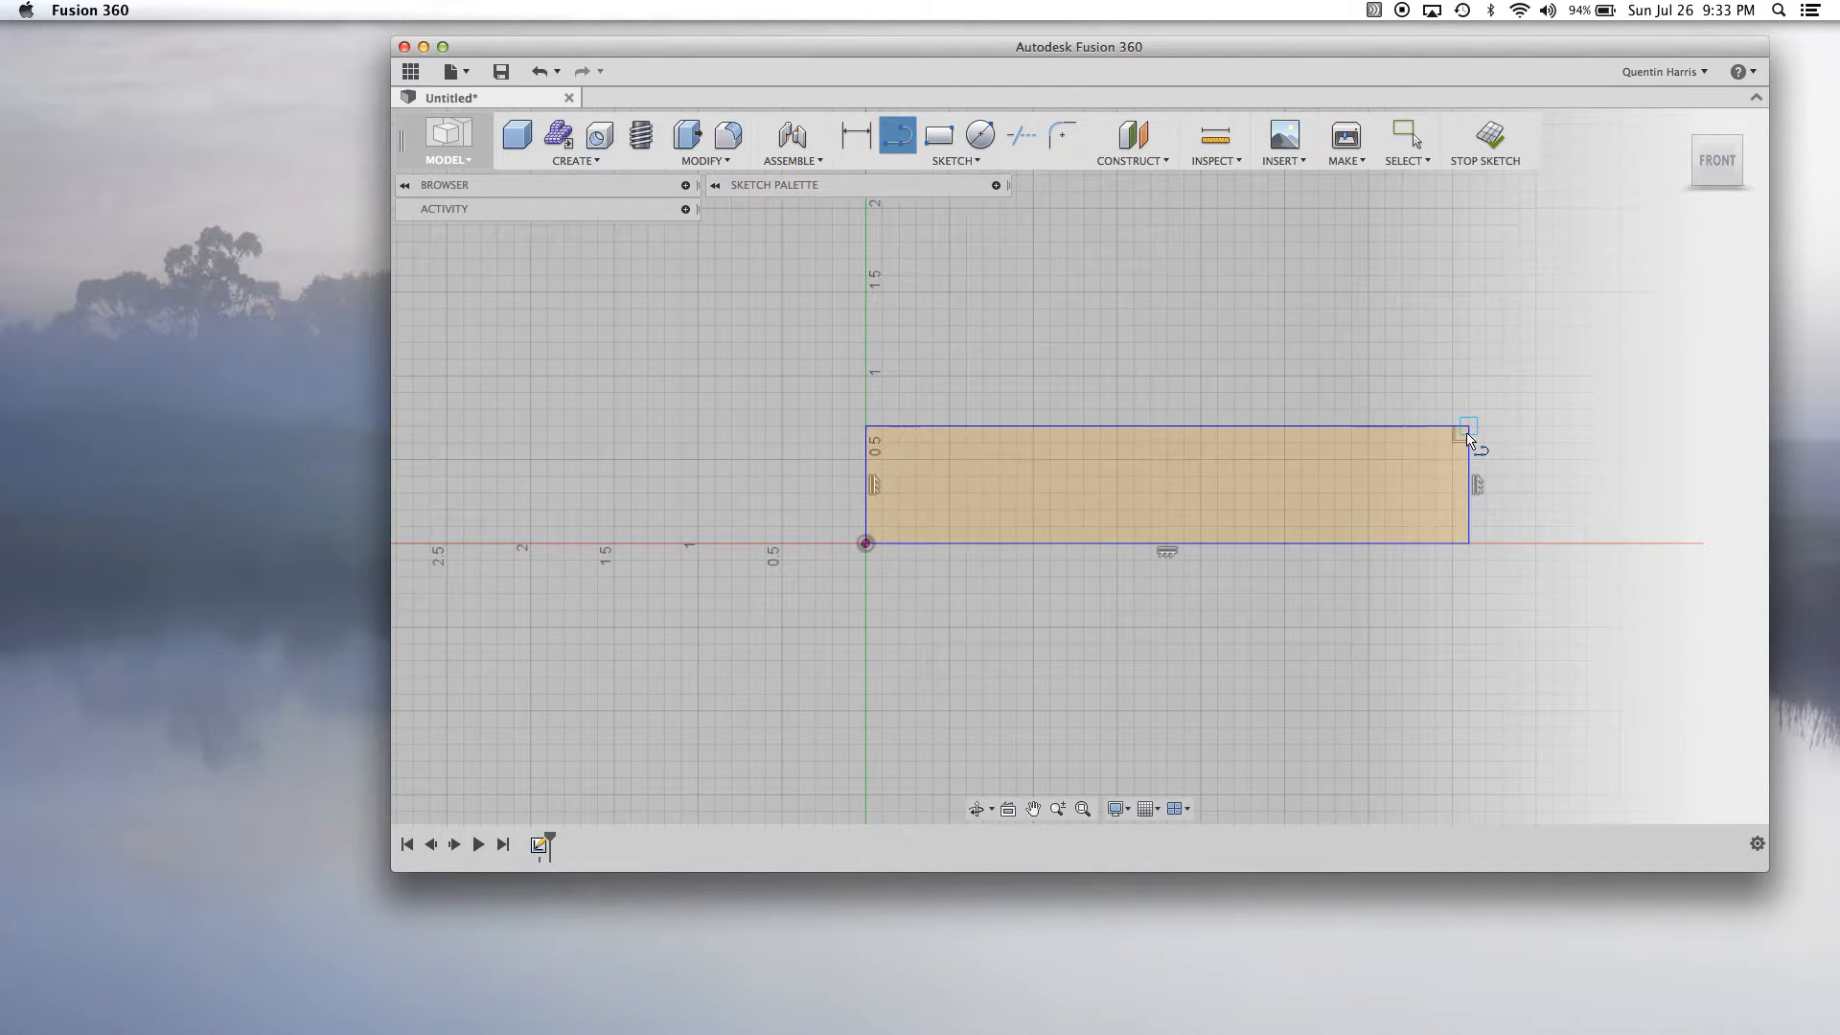
key("Escape")
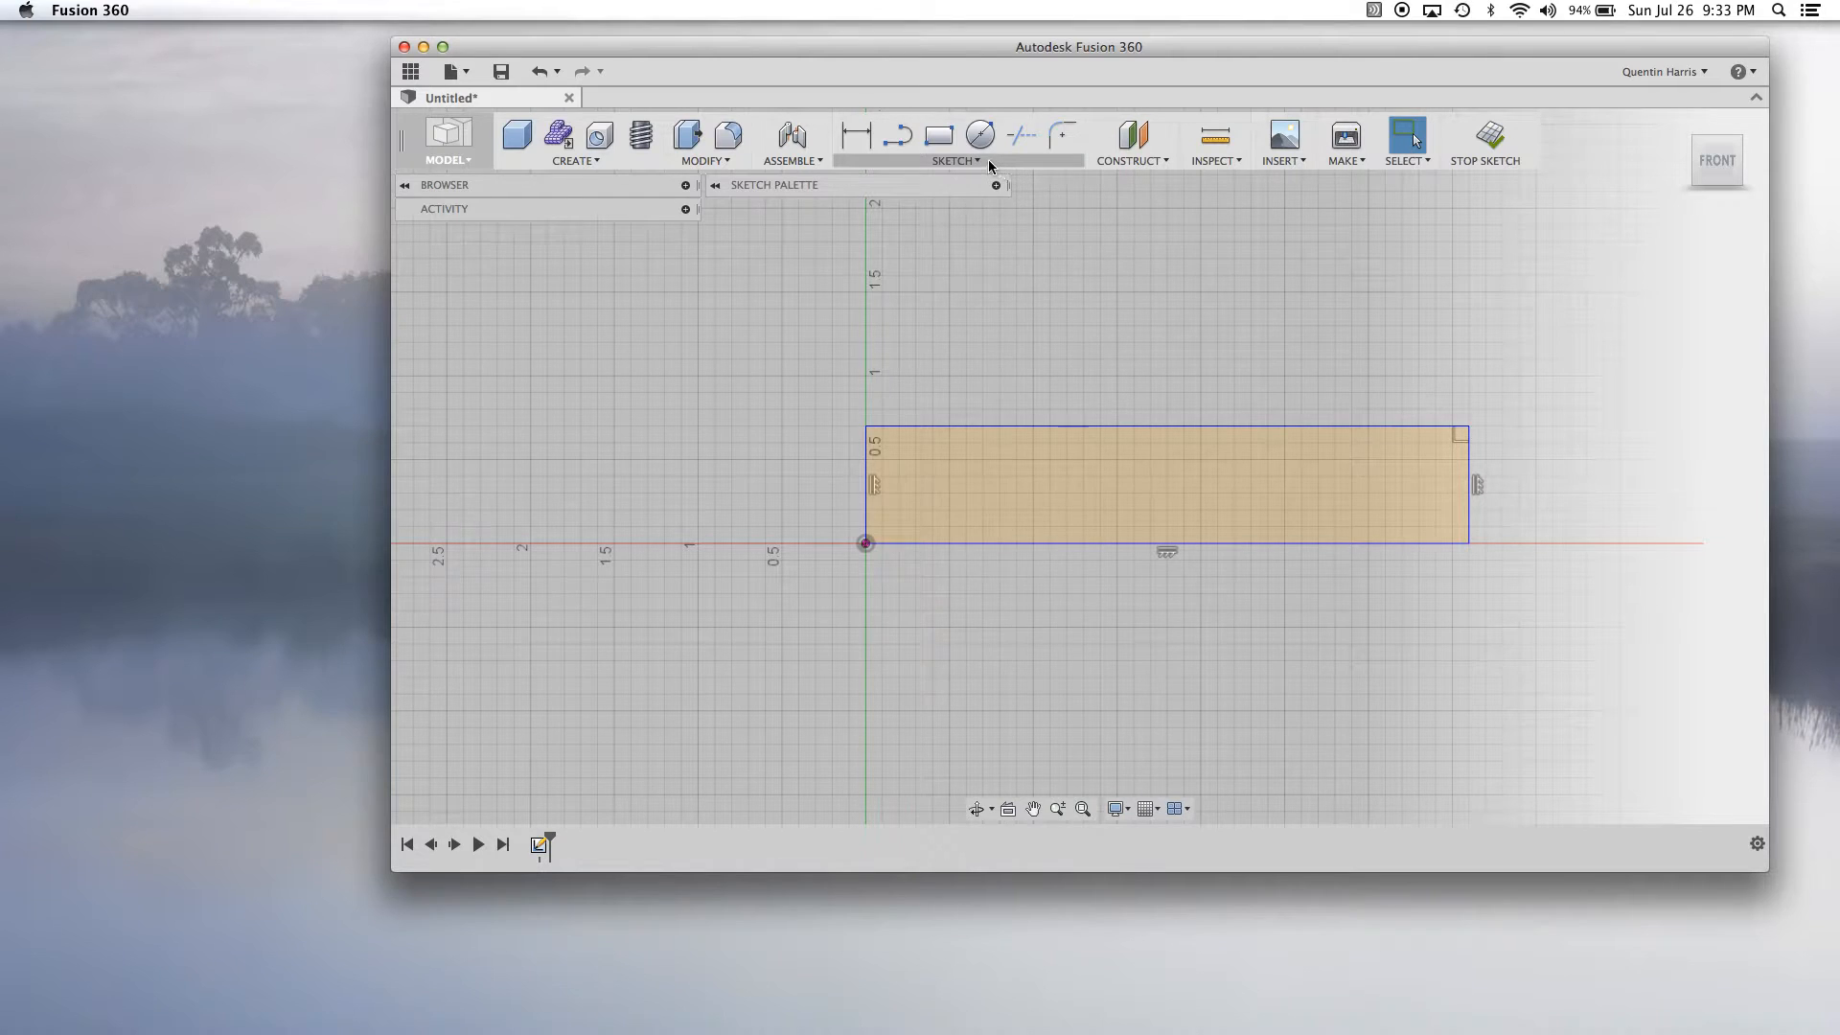
Add the Spline command to the sketch toolbar shortcuts and remove it again.
left_click(988, 161)
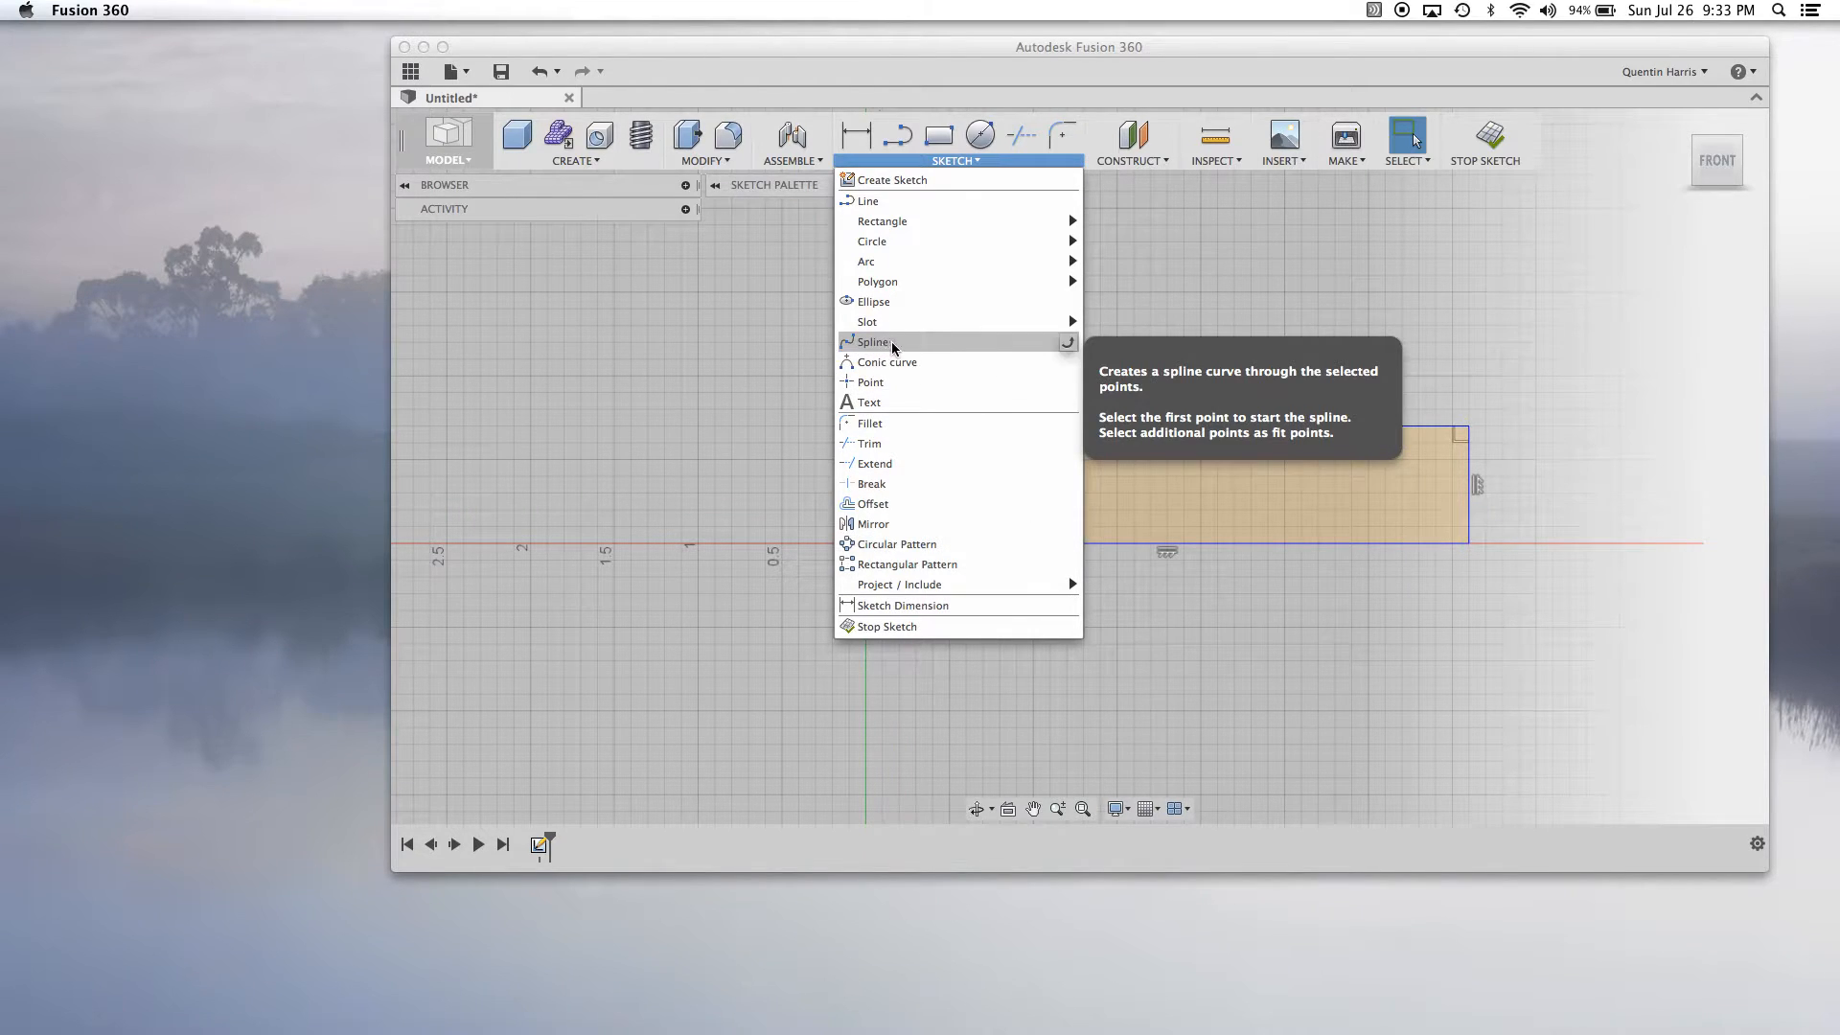
left_click(1068, 345)
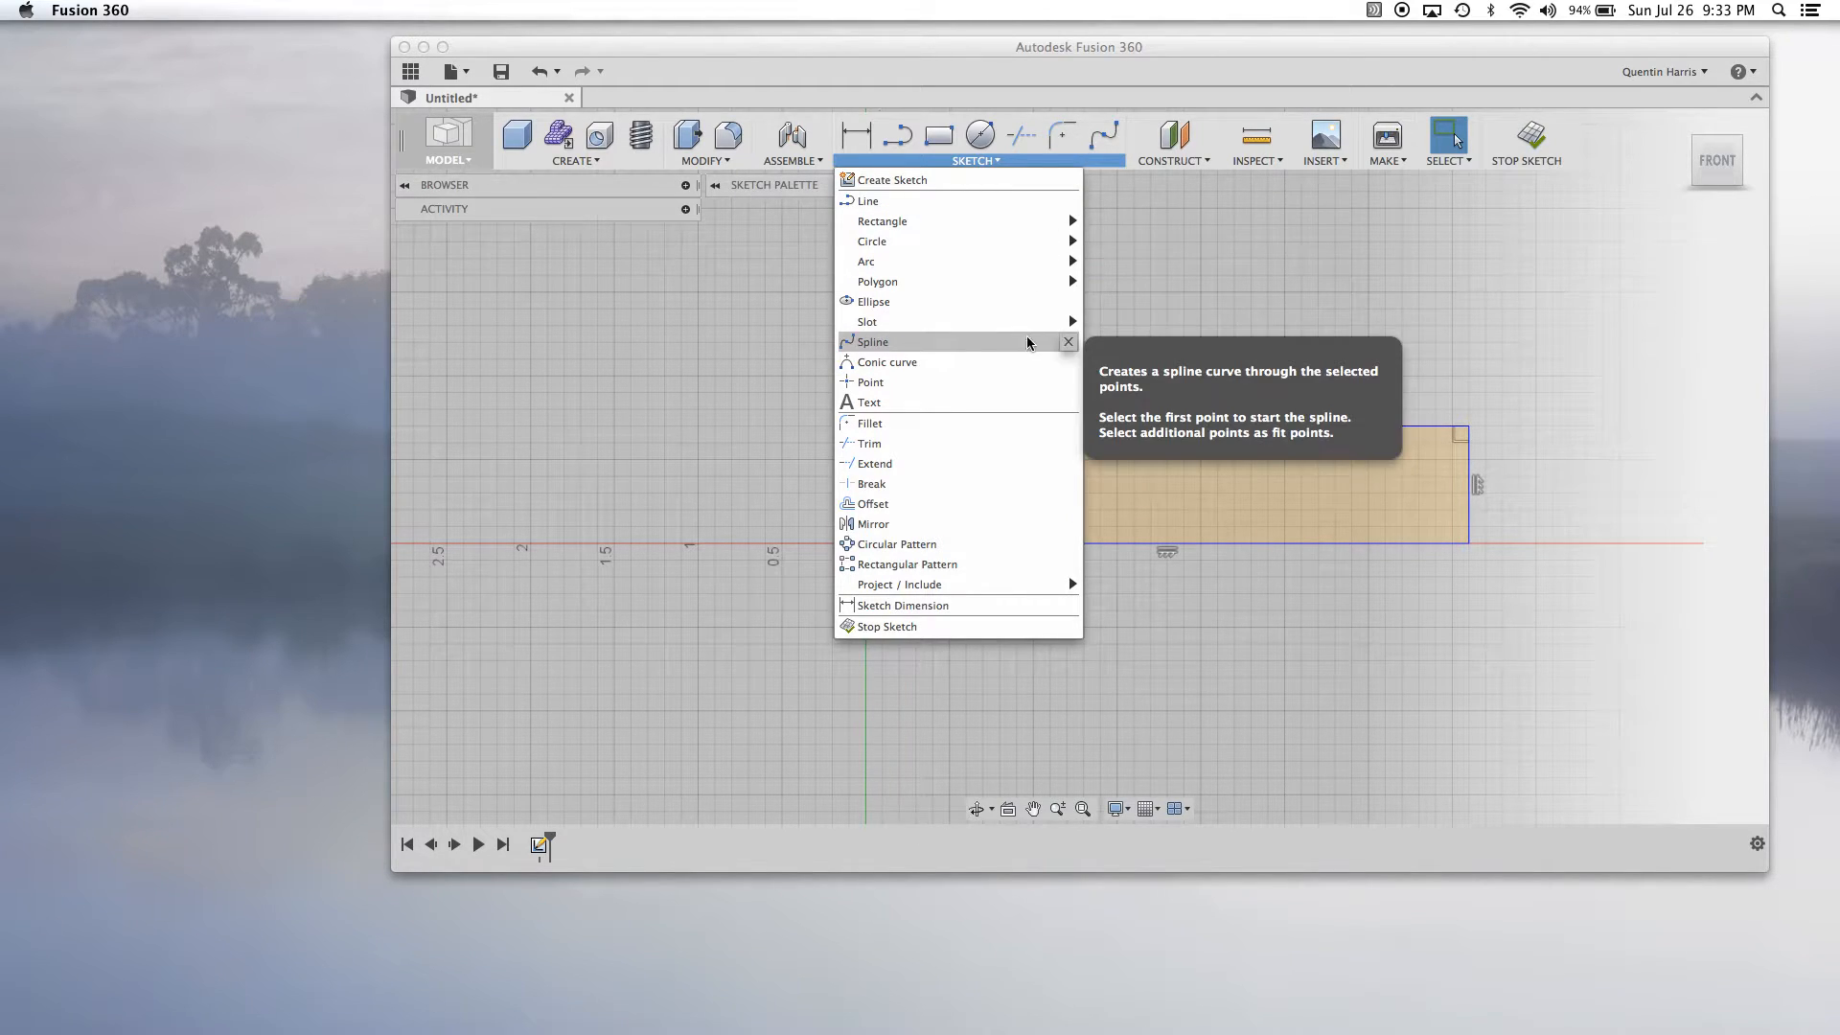
left_click(1070, 346)
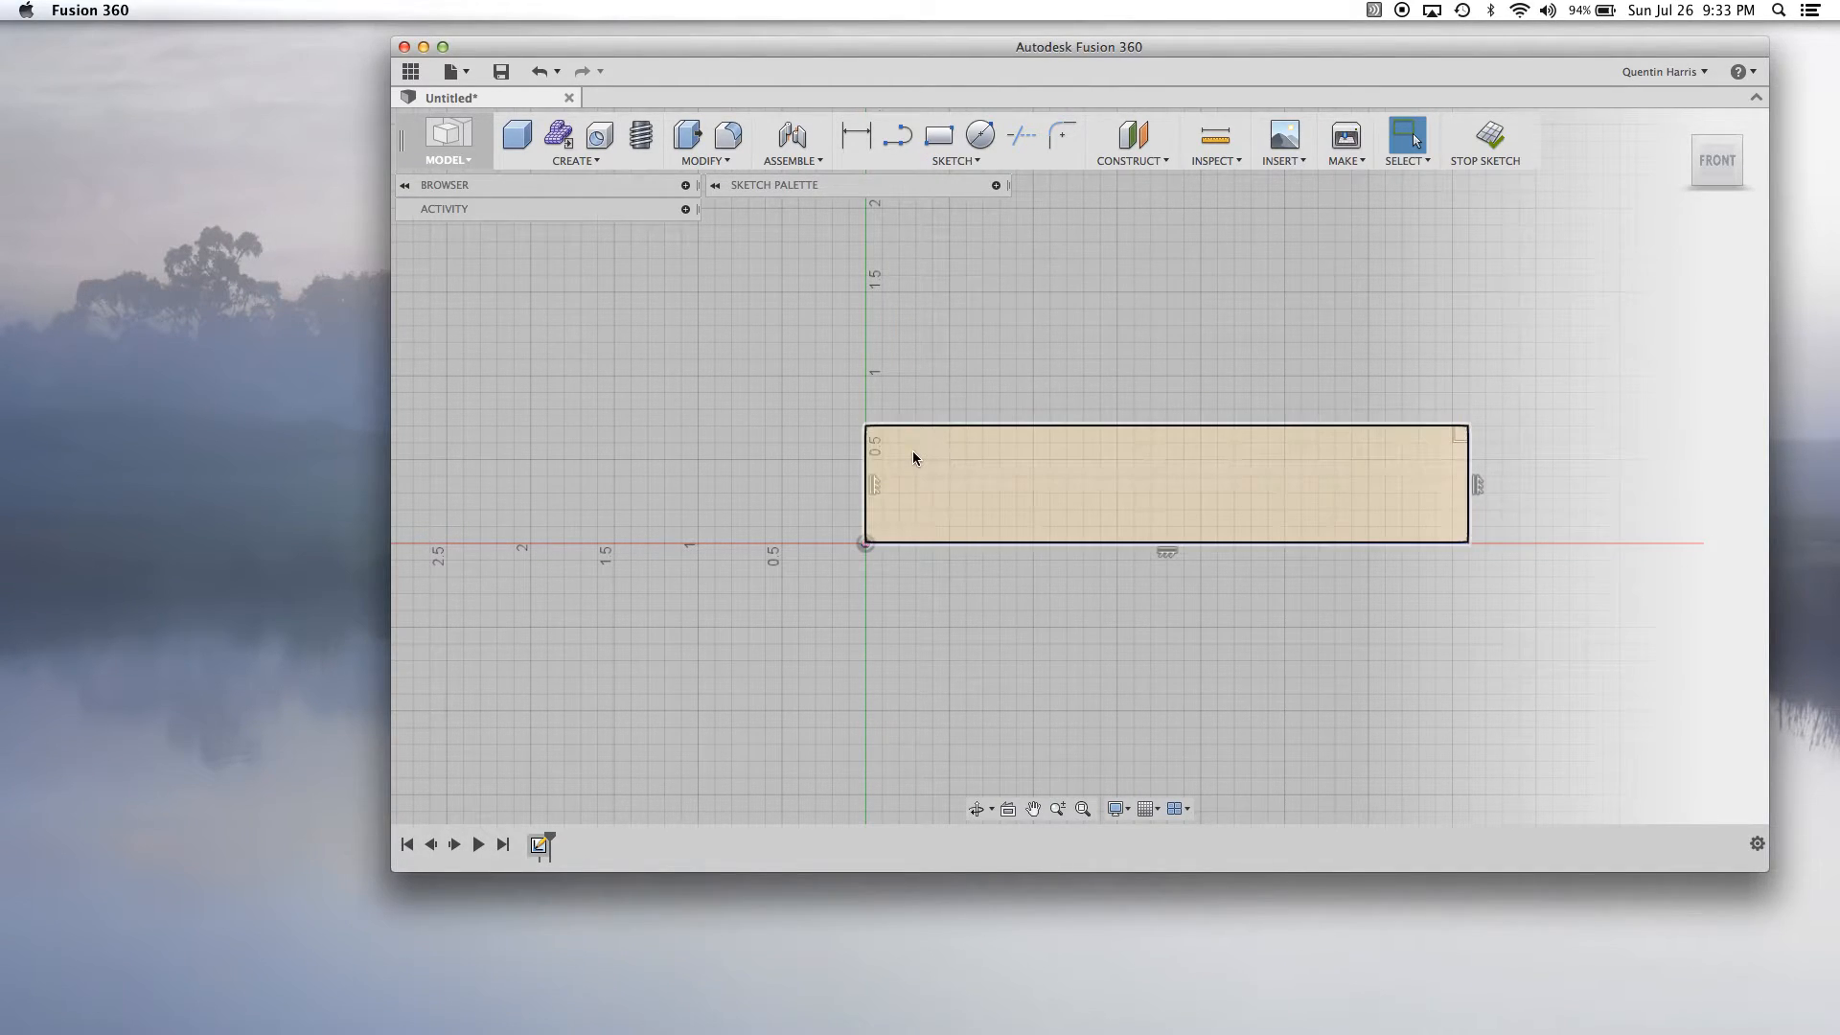
Dimension the rectangle's lower edge to 4 in, placing the dimension below the profile.
scroll(872, 465, "down", 3)
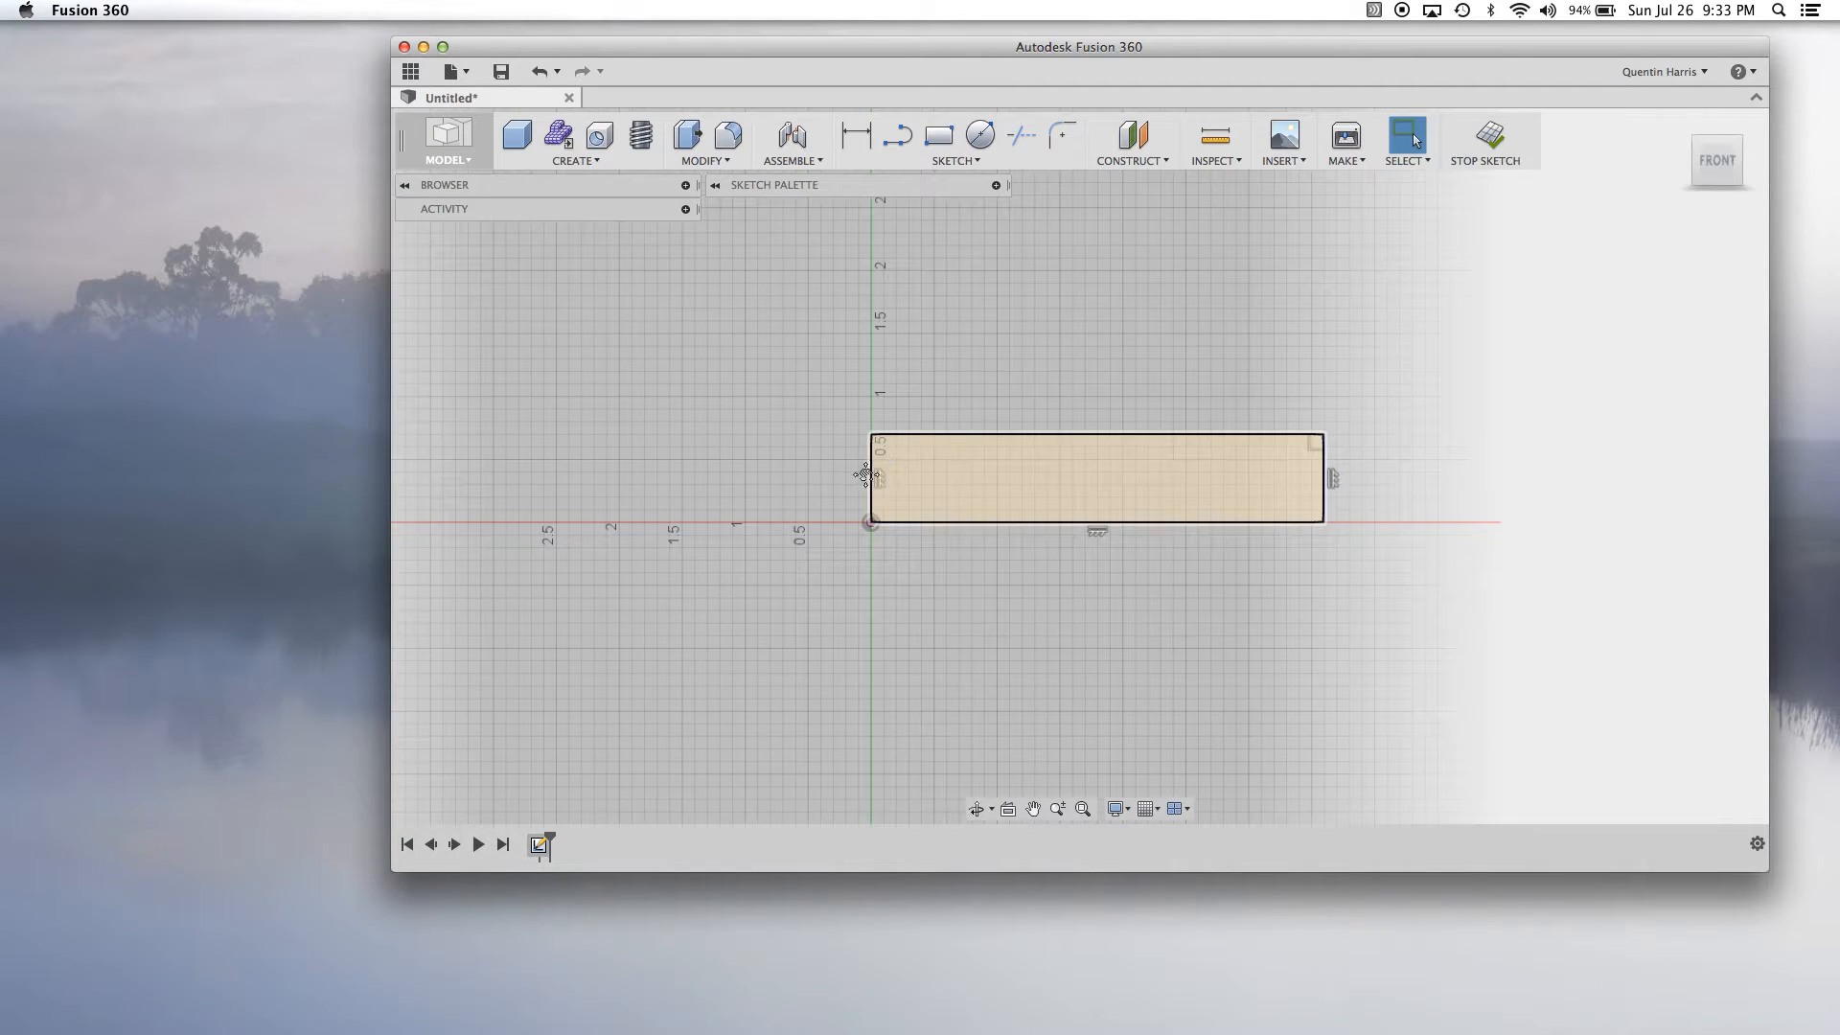
middle_click_drag(867, 472, 713, 547)
scroll(1074, 460, "up", 4)
scroll(996, 496, "down", 2)
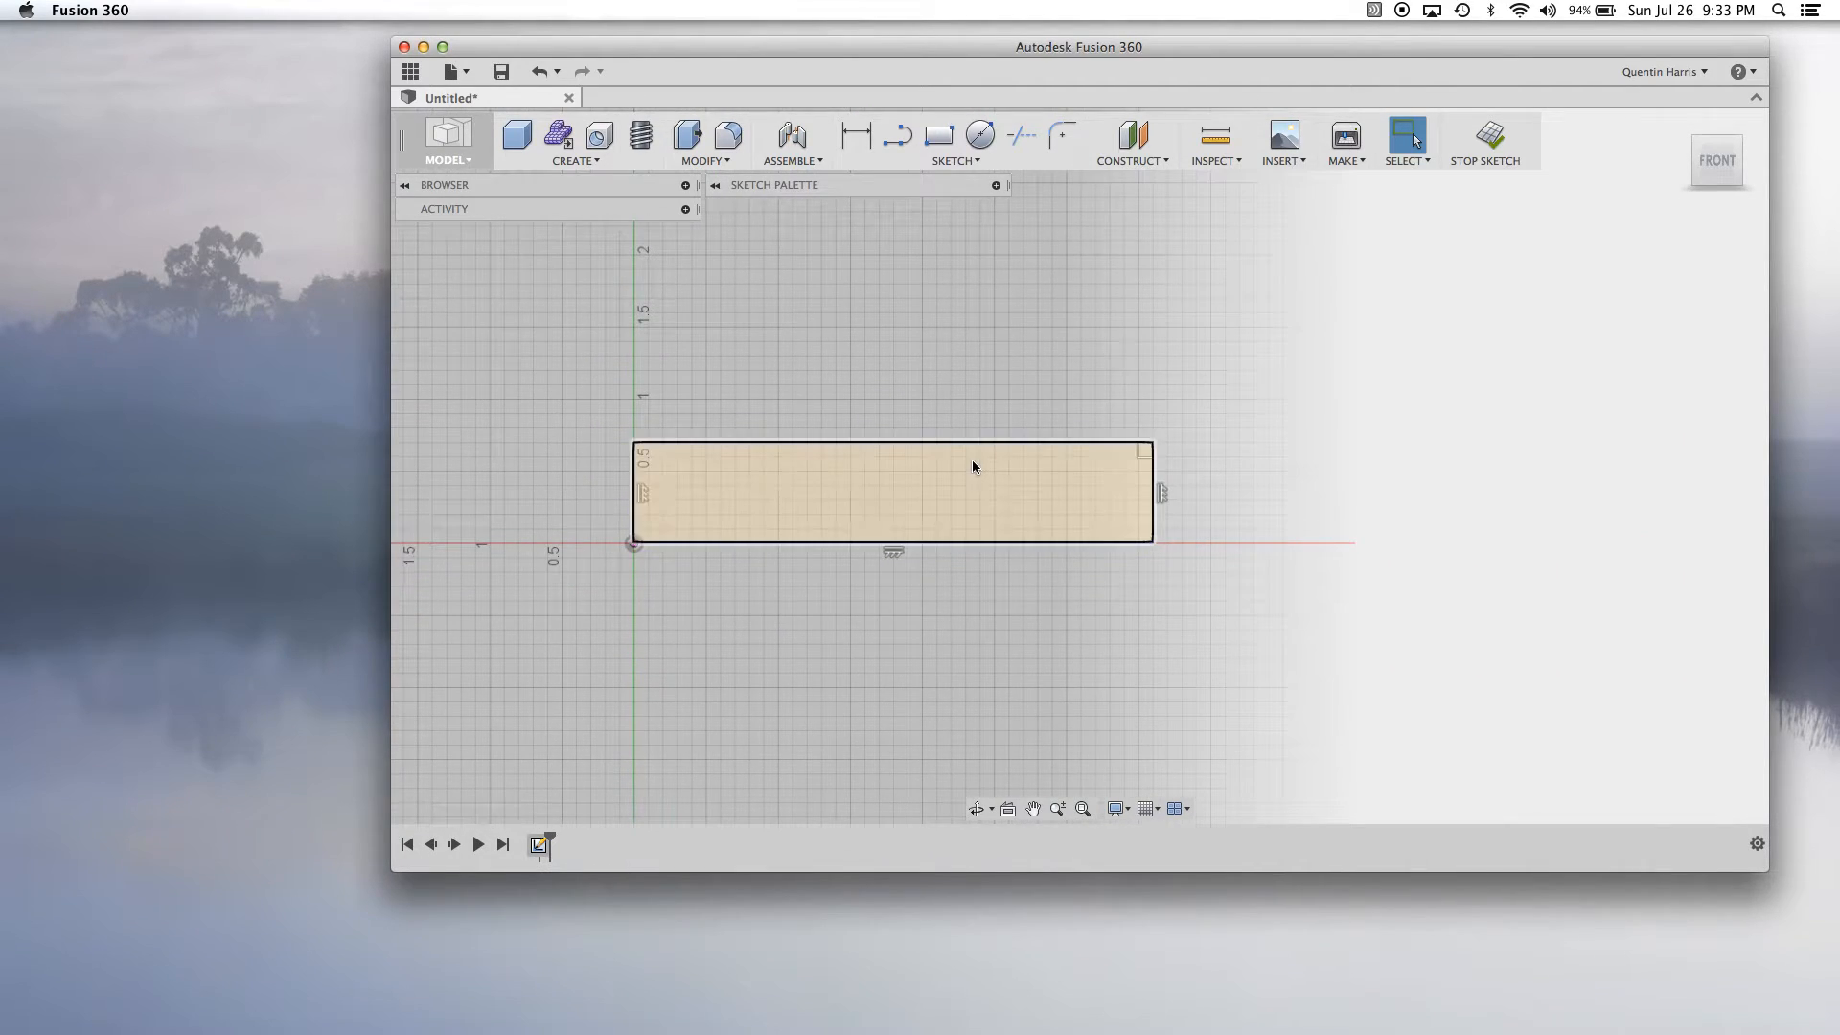
left_click(856, 135)
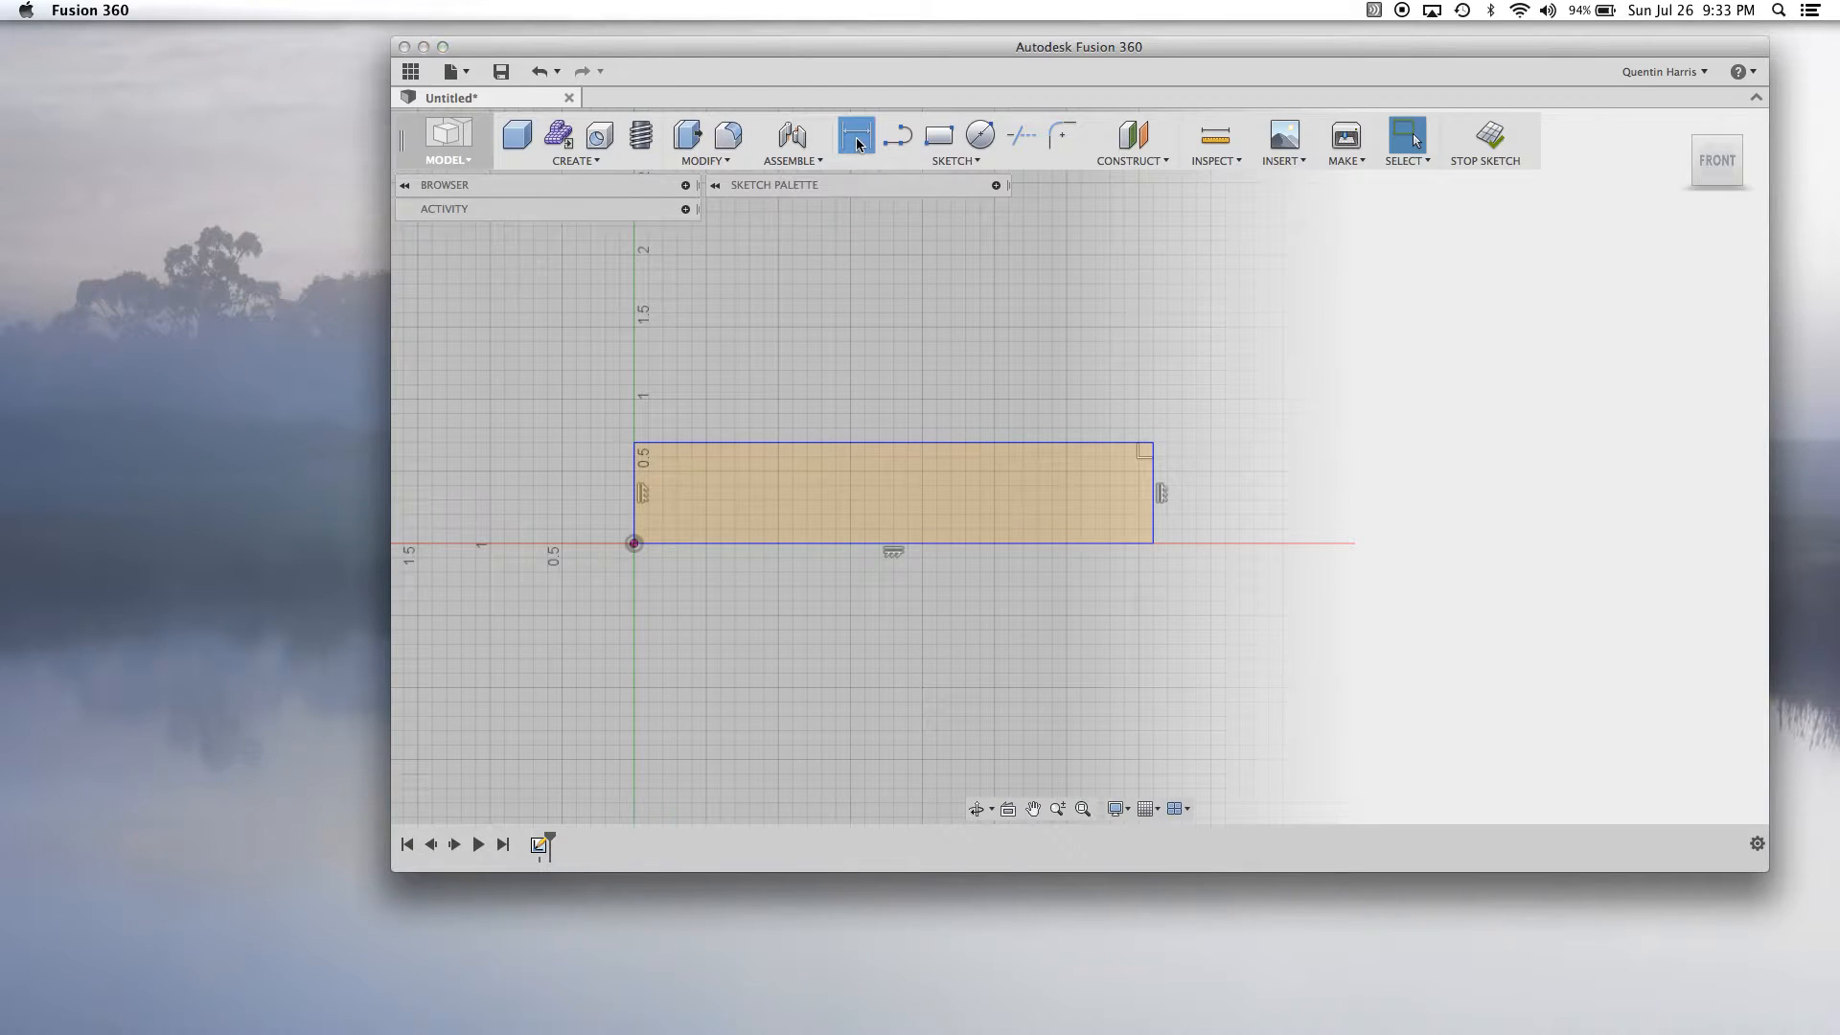
left_click(761, 538)
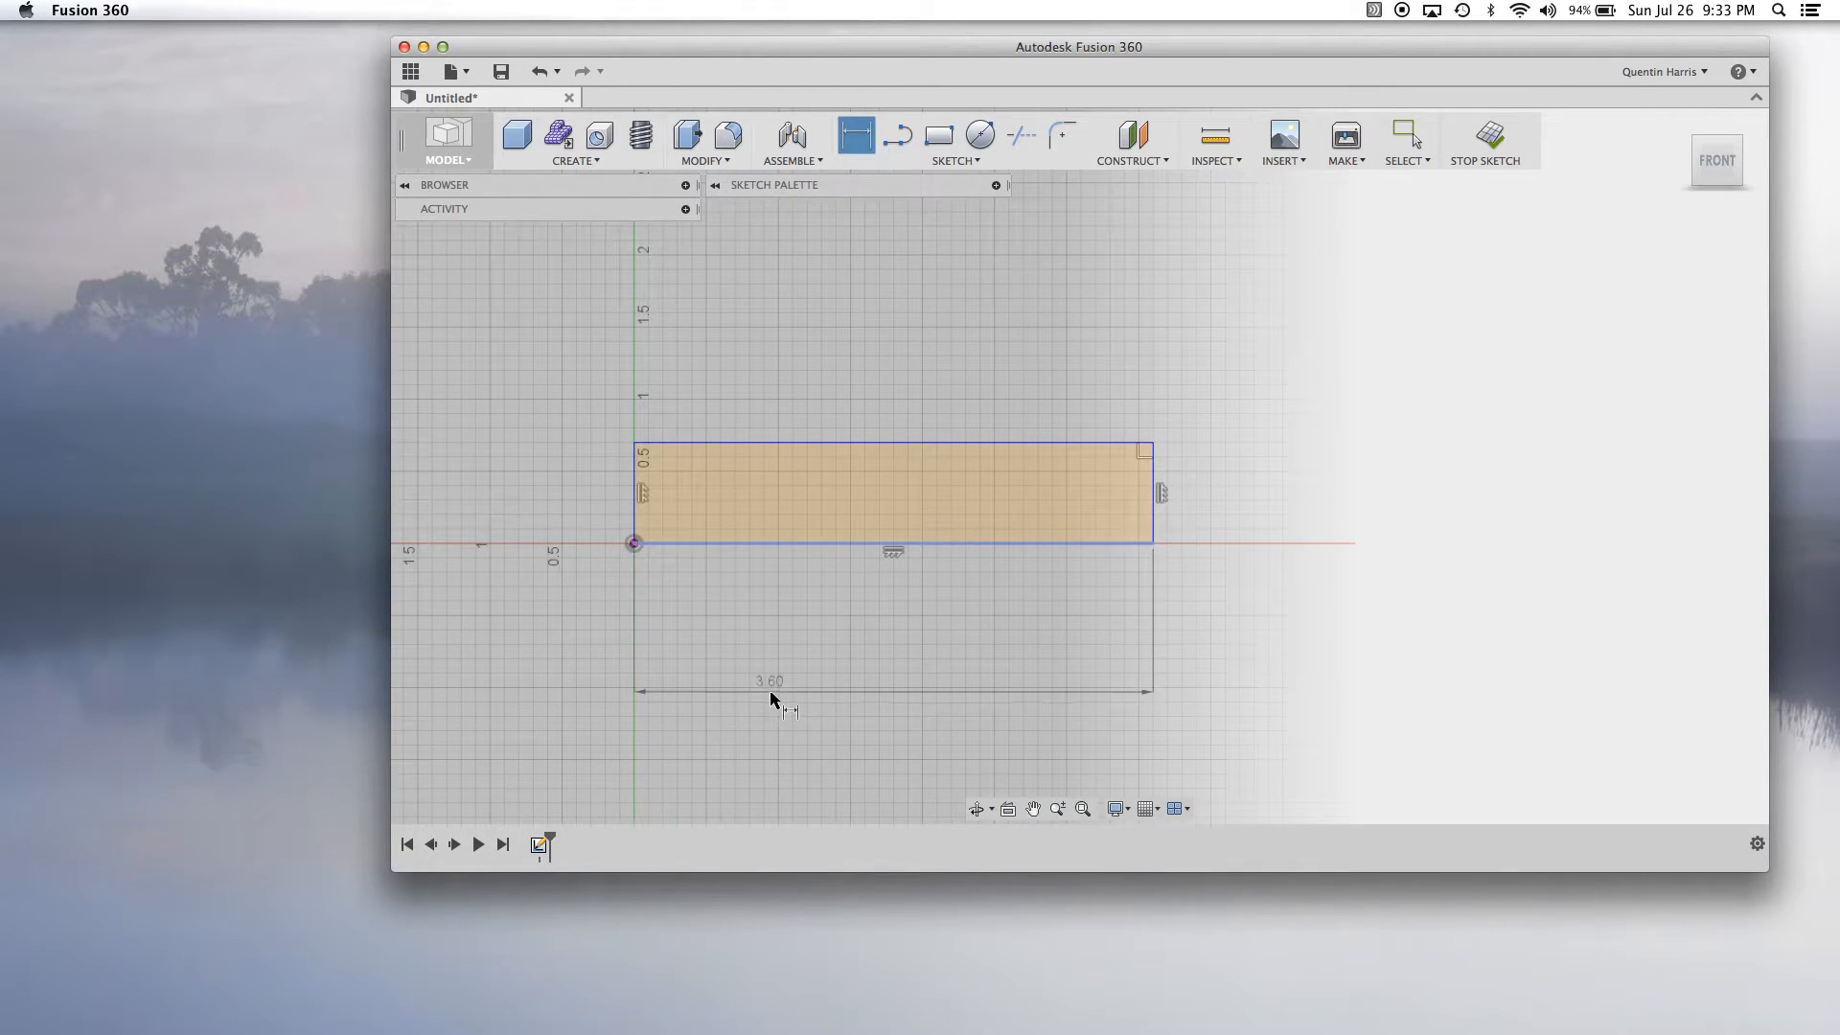
left_click(769, 690)
type("4")
key("Return")
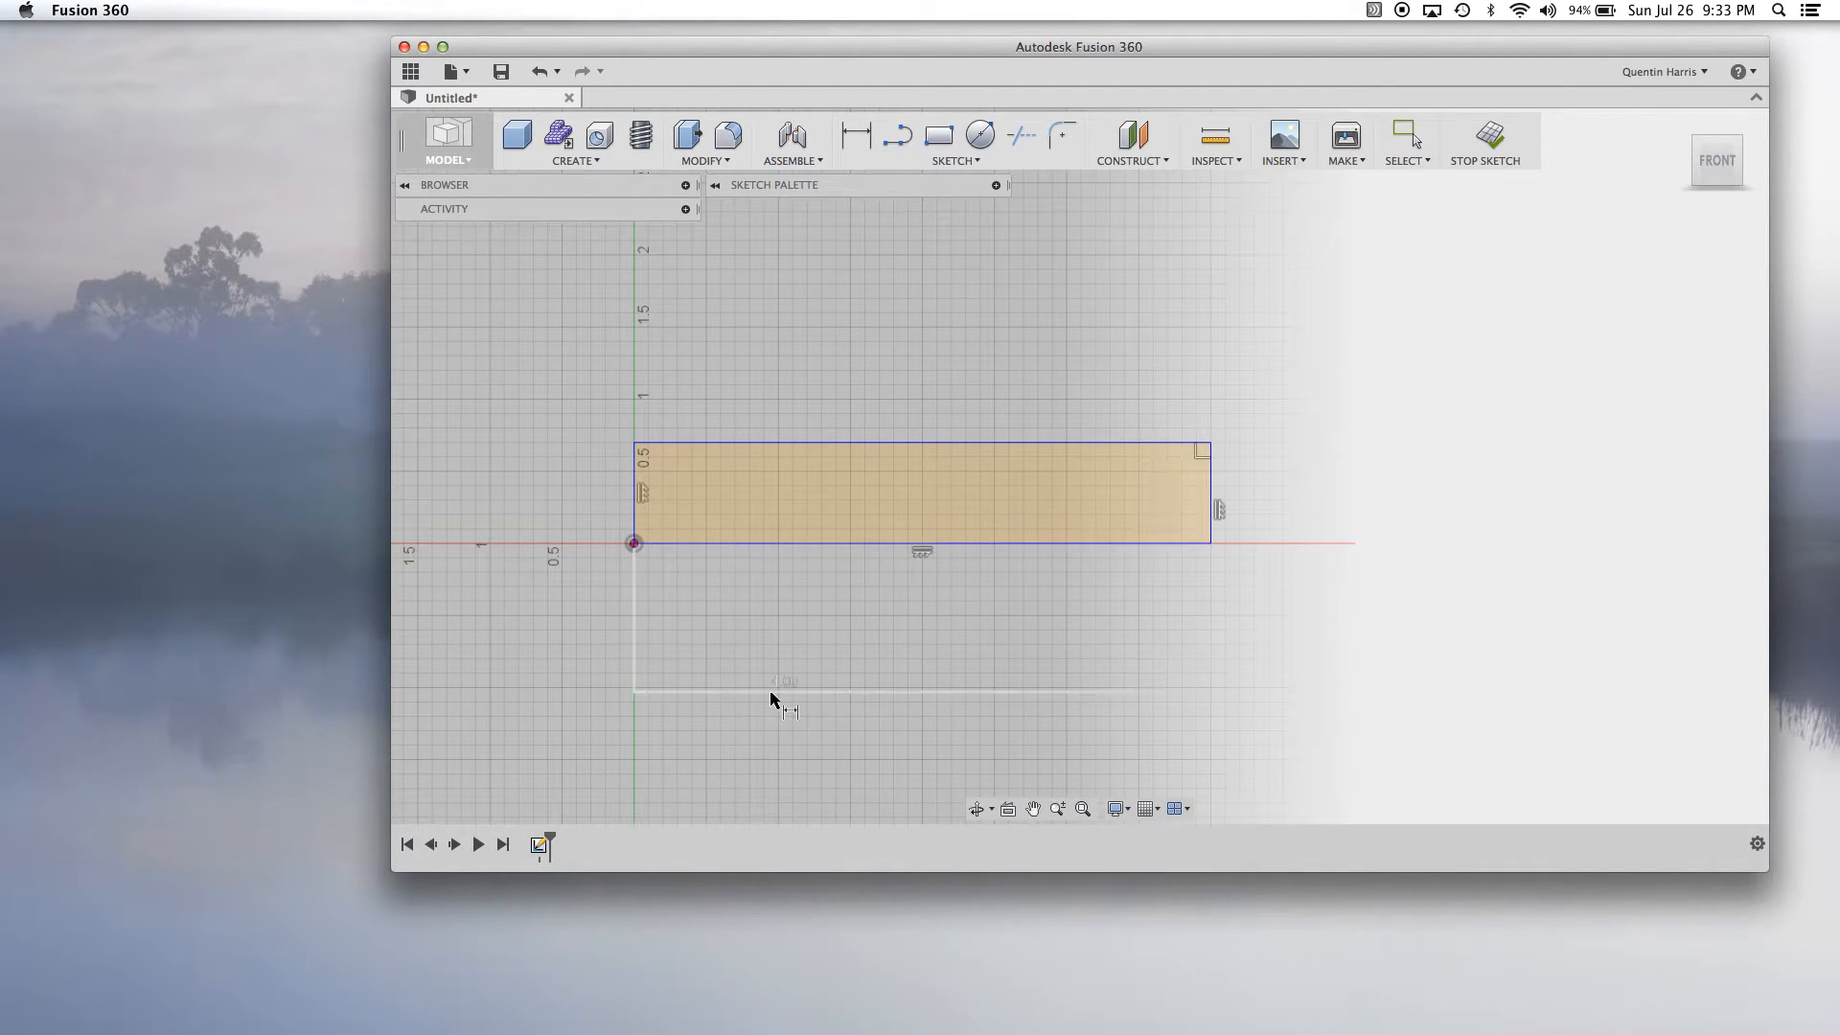
Dimension the rectangle's right edge to 1 in, placing the dimension beside it.
left_click(1213, 484)
left_click(1284, 471)
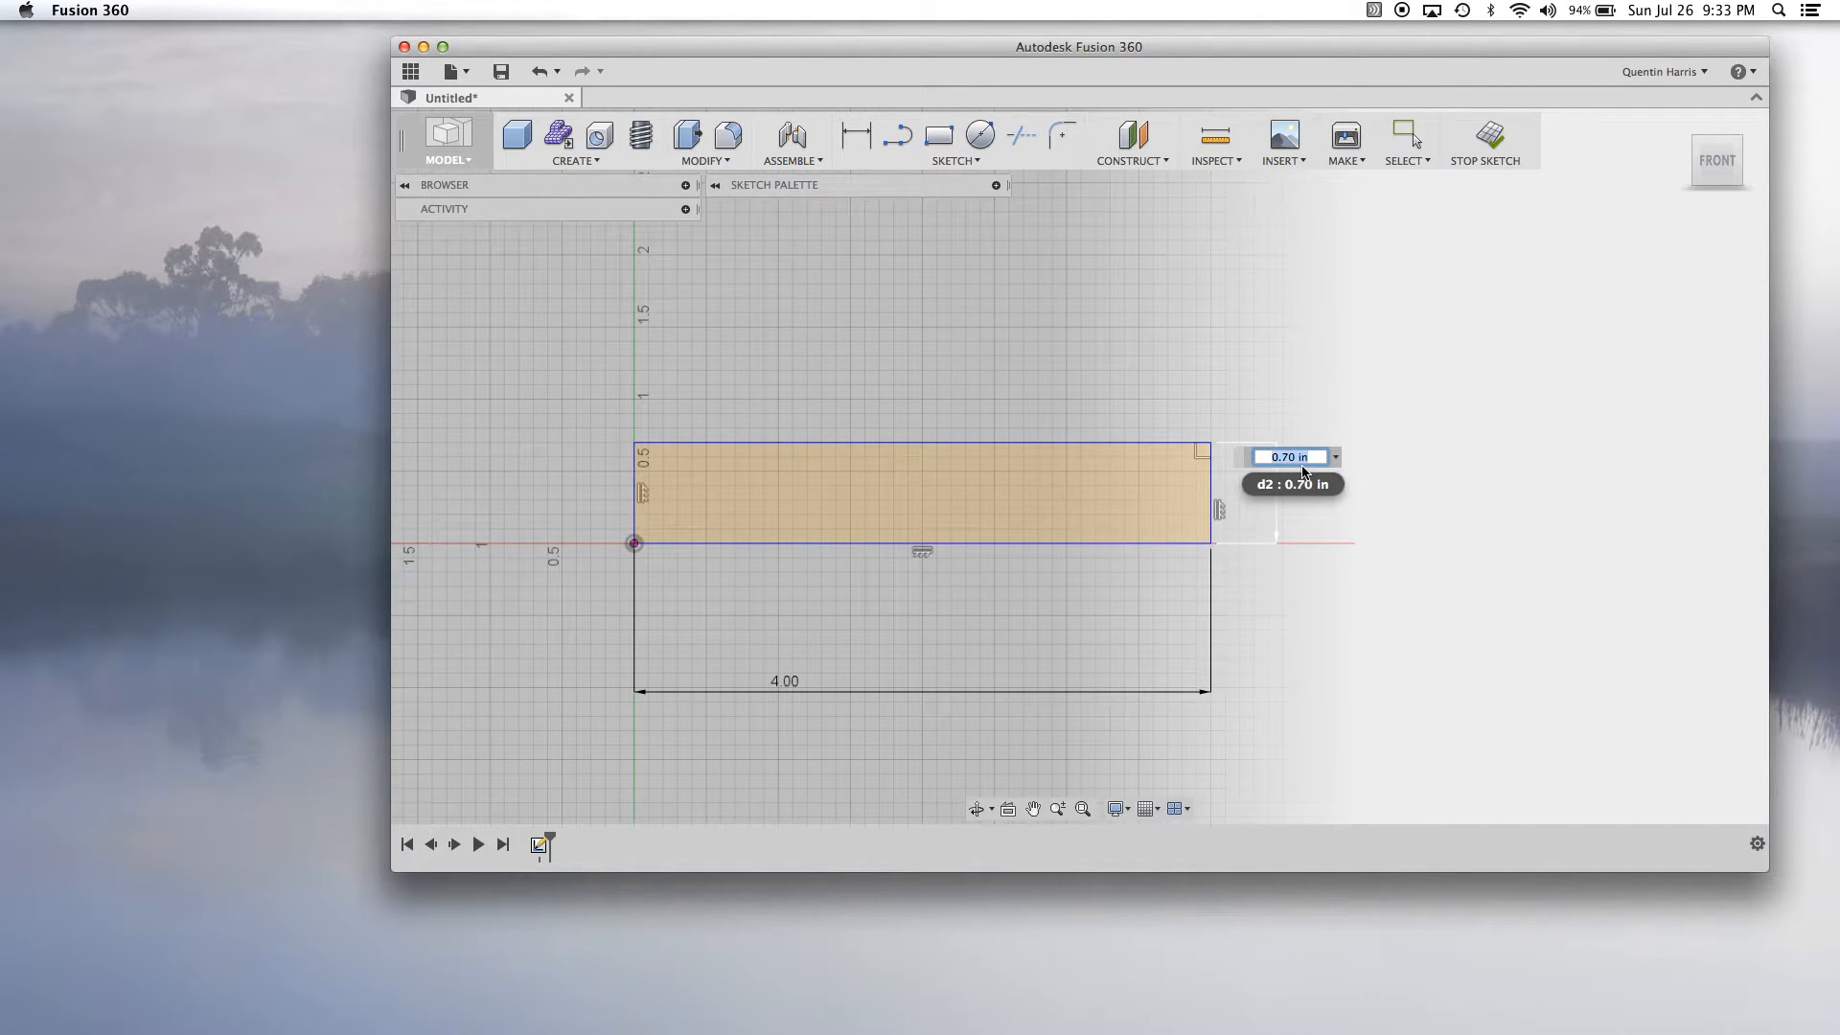
type("1")
key("Return")
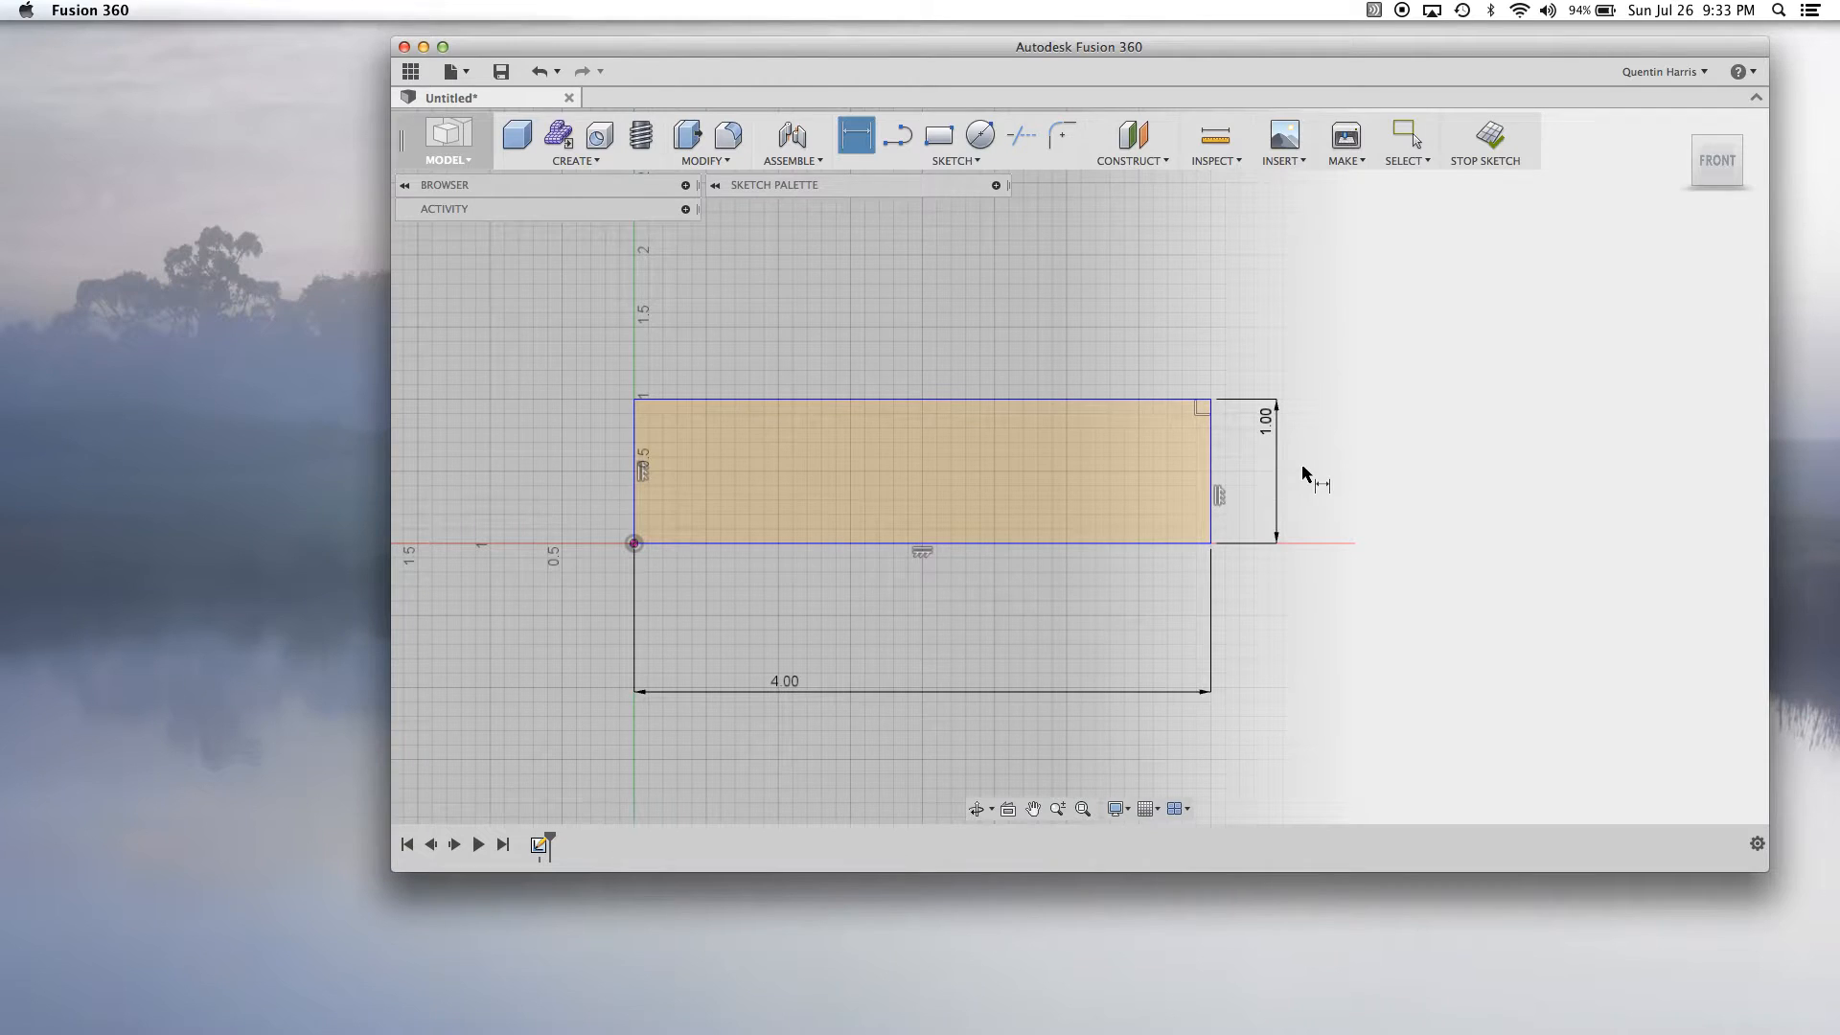
Sketch a second rectangle about 1.5 in wide and 2.2 in high, rising from the first rectangle's upper-left corner.
scroll(633, 522, "down", 3)
middle_click_drag(726, 527, 728, 583)
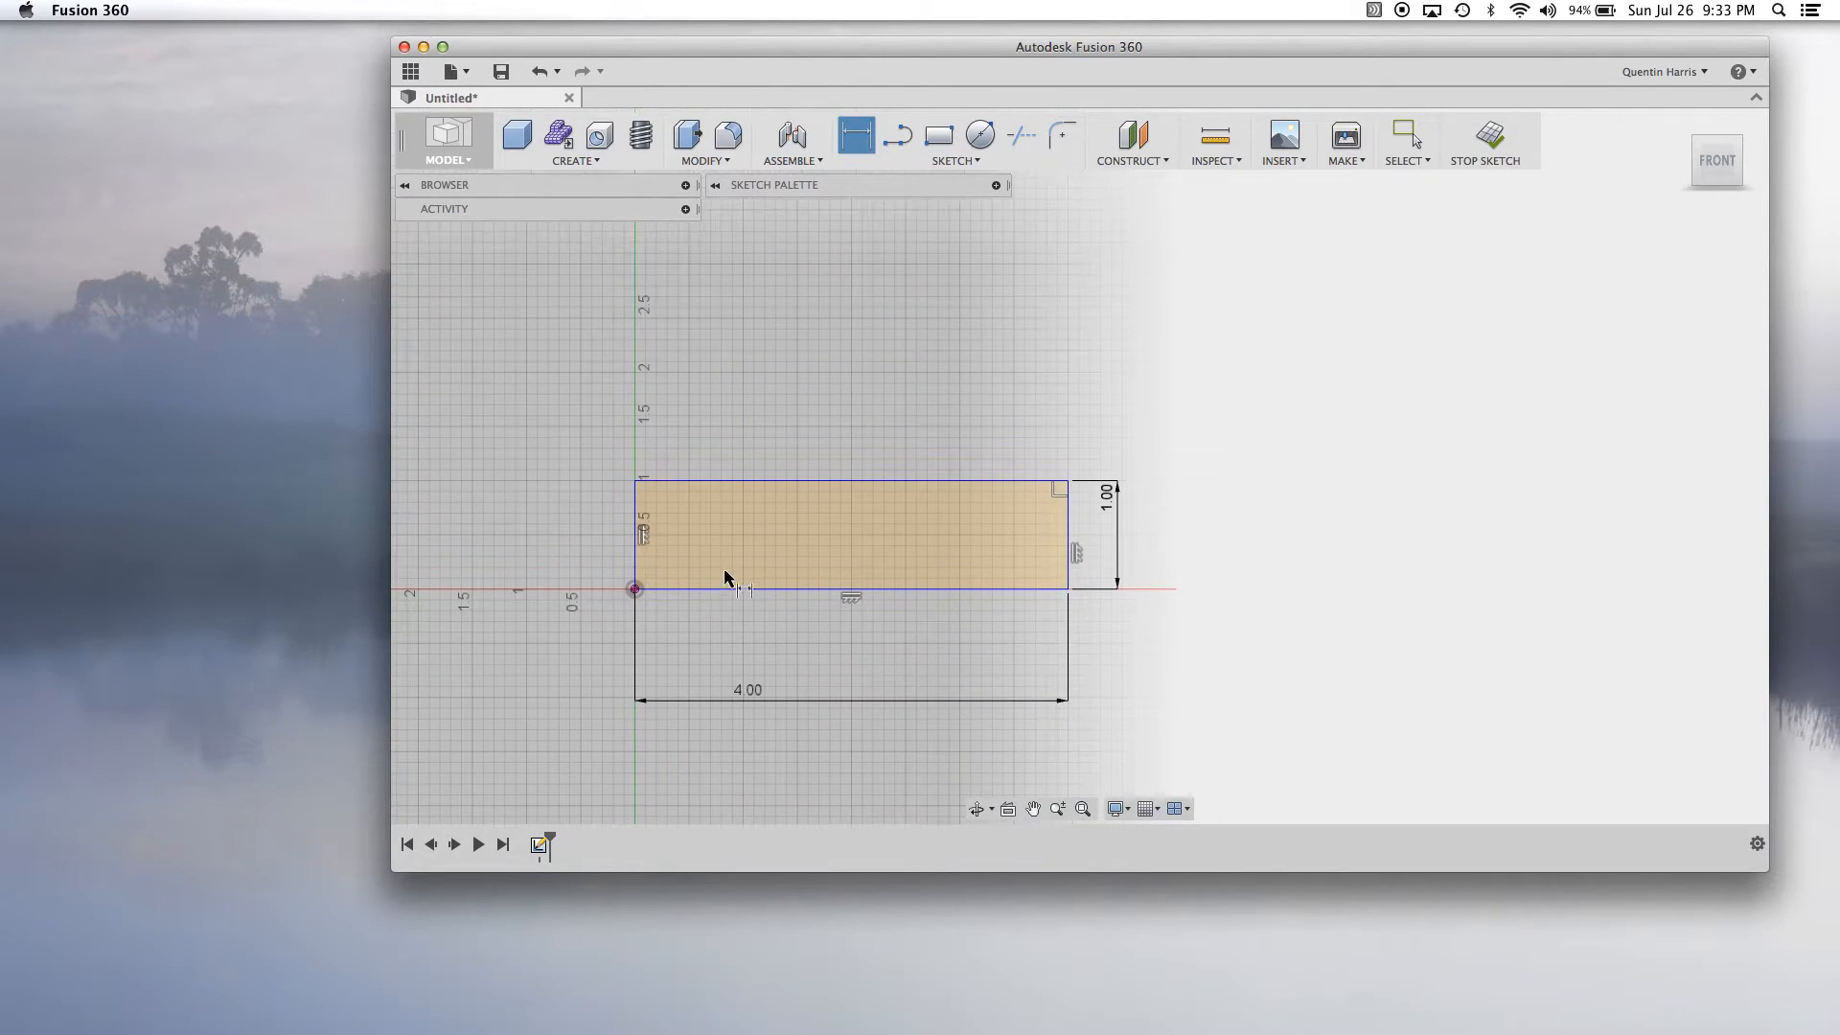
left_click(932, 147)
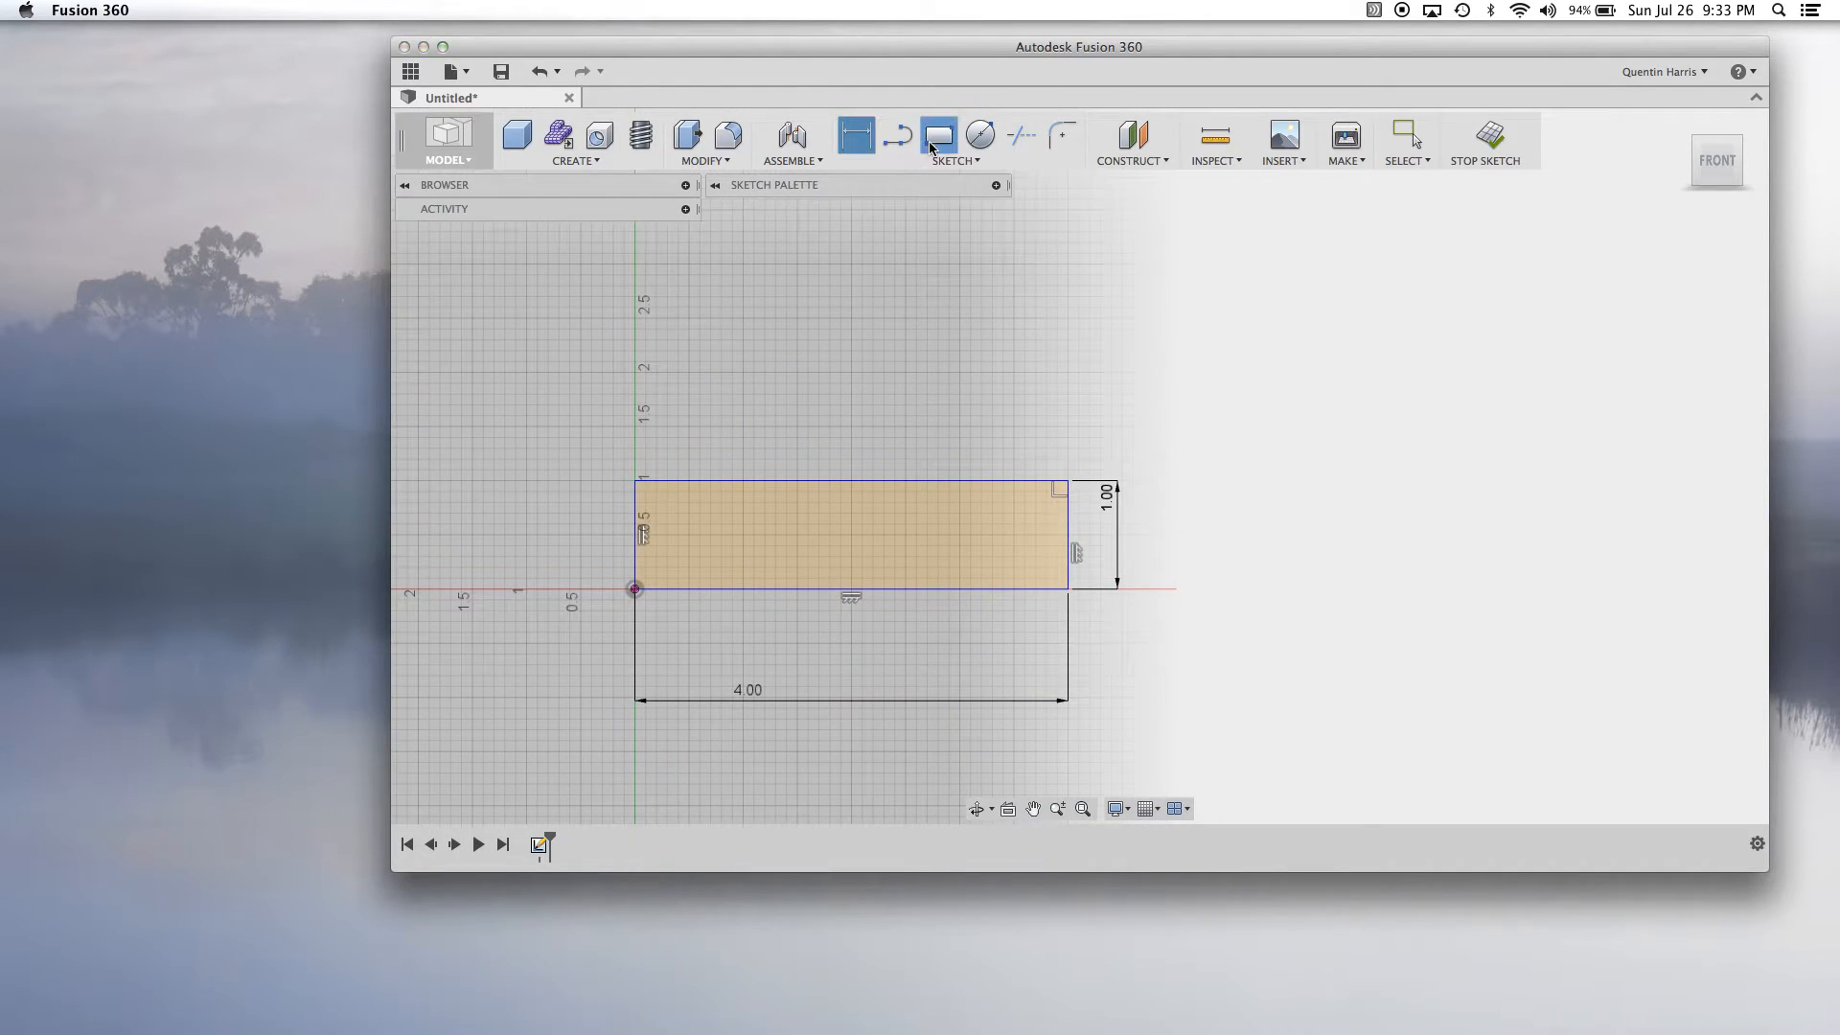
left_click(637, 482)
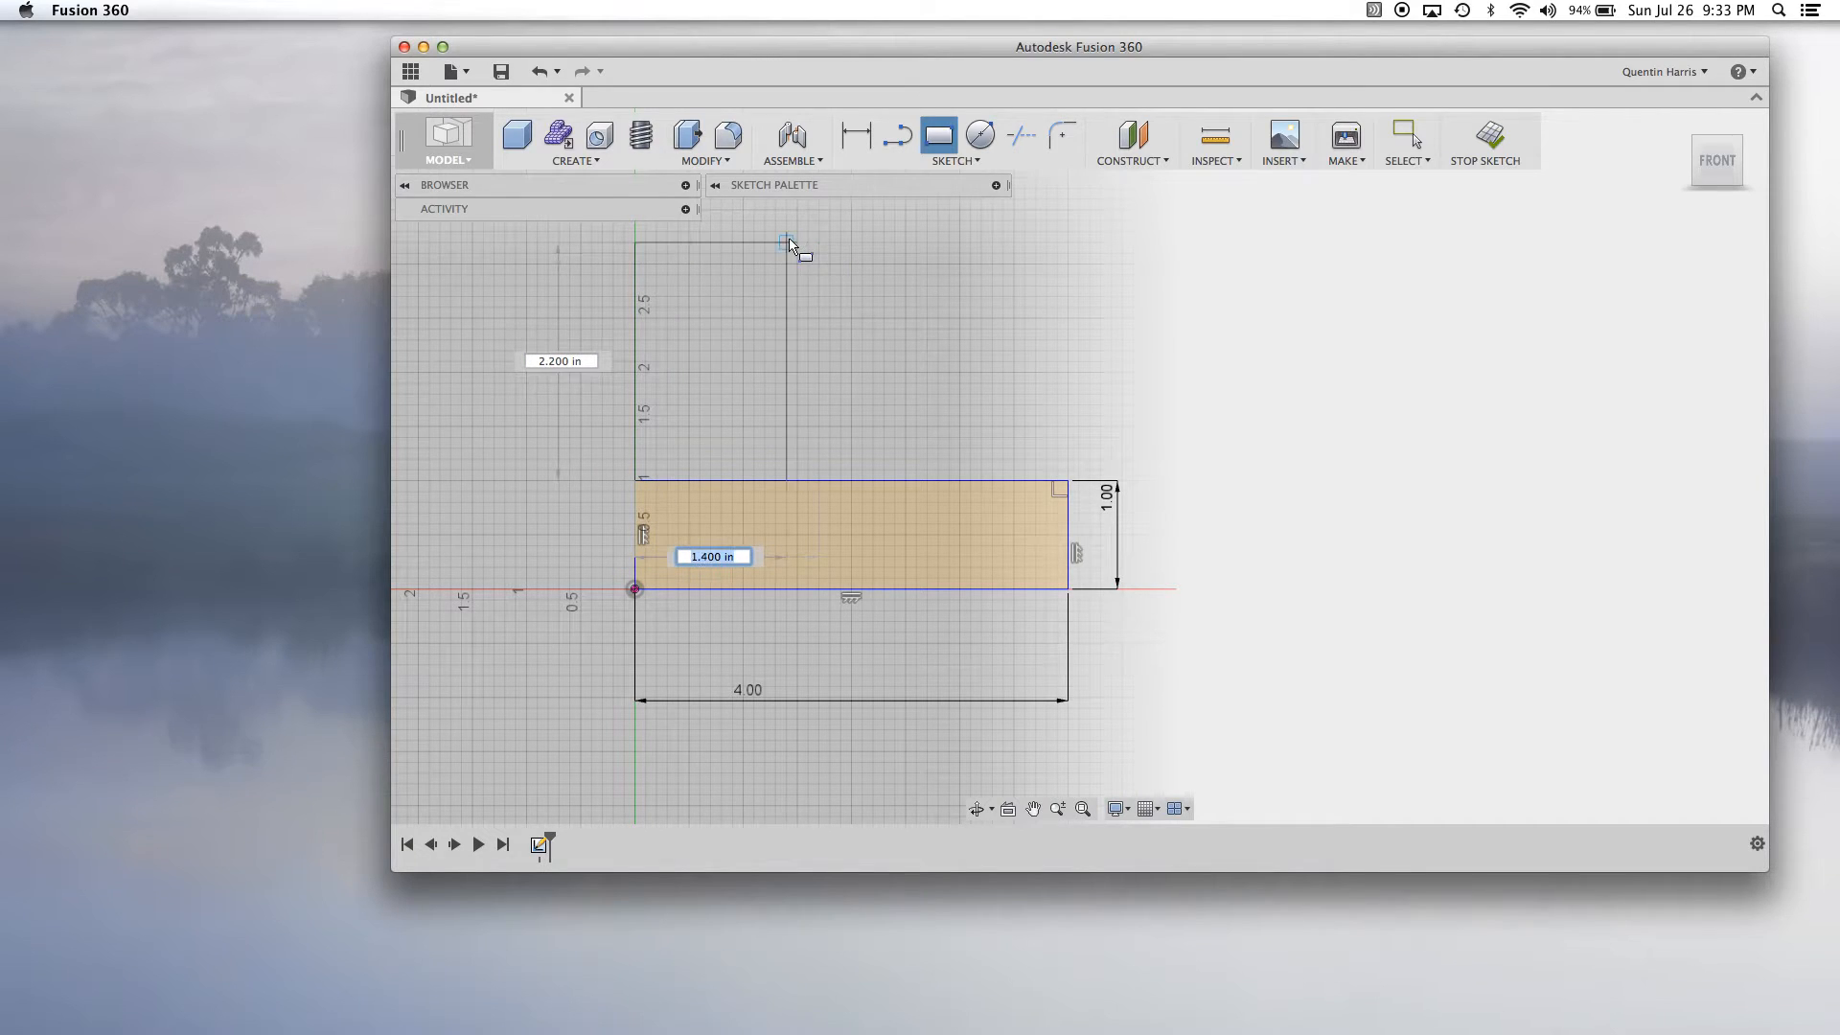
left_click(797, 242)
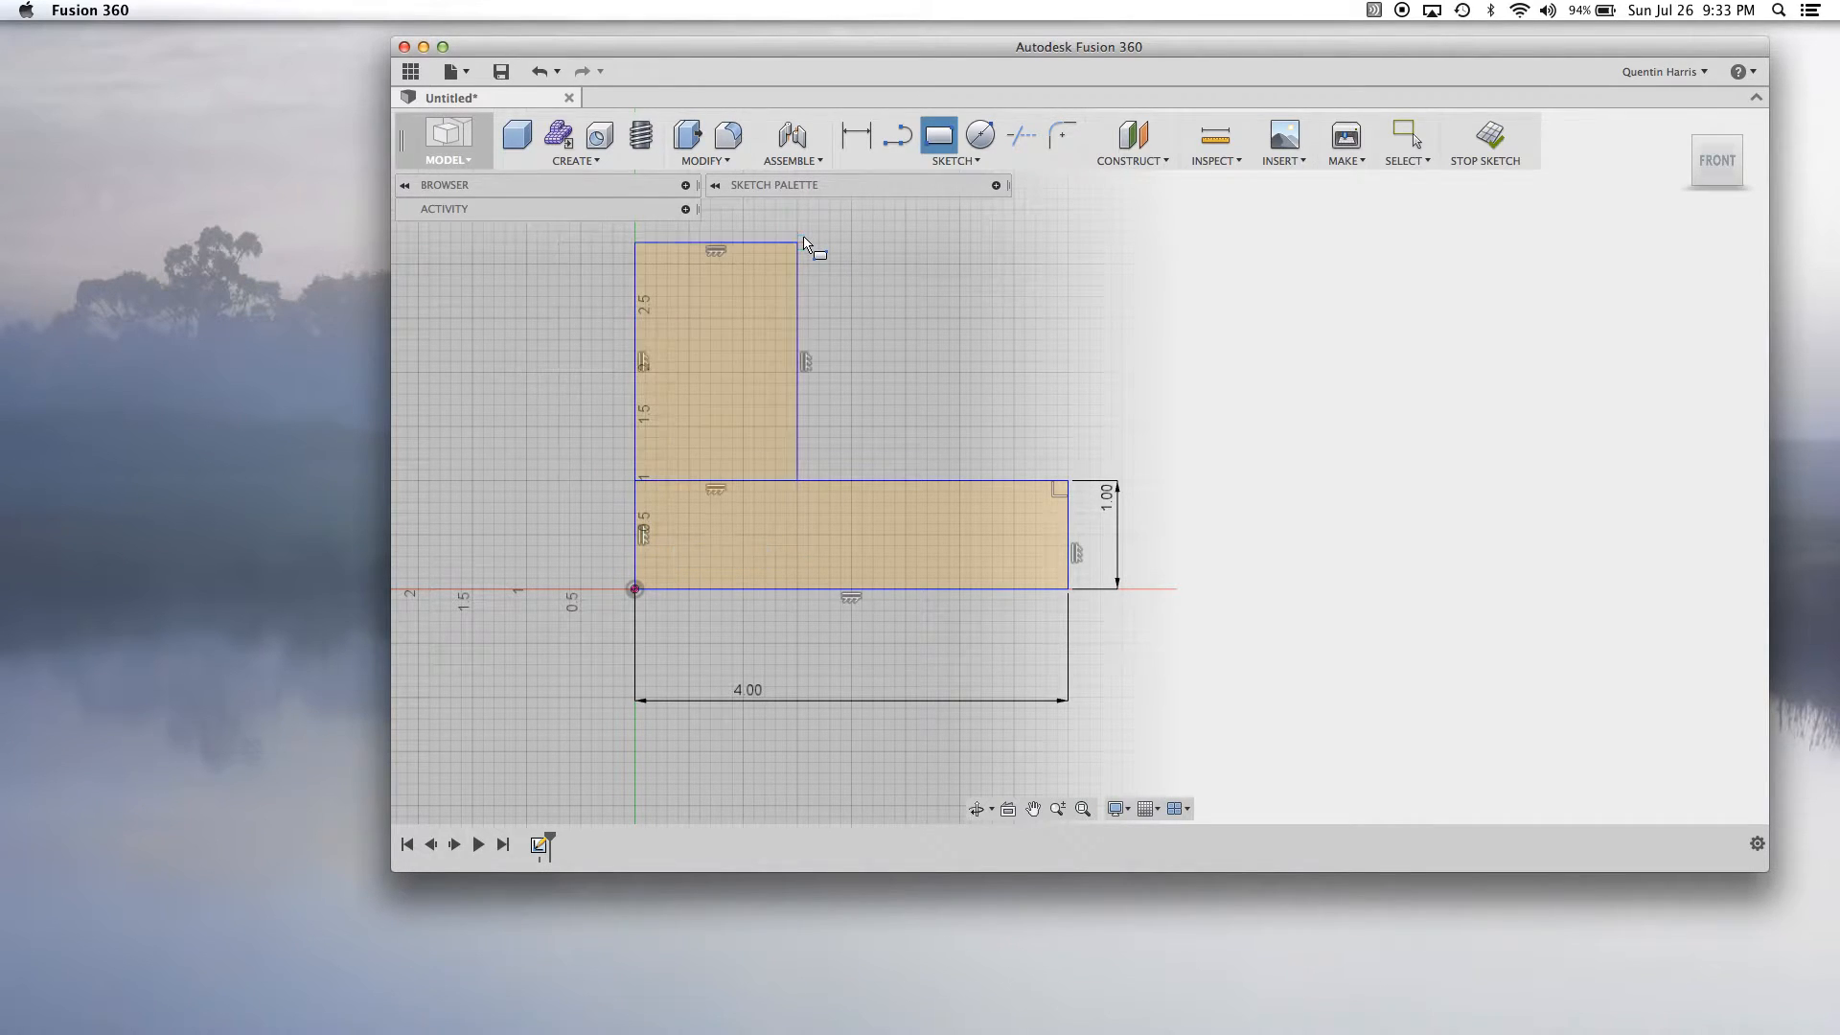
left_click(798, 372)
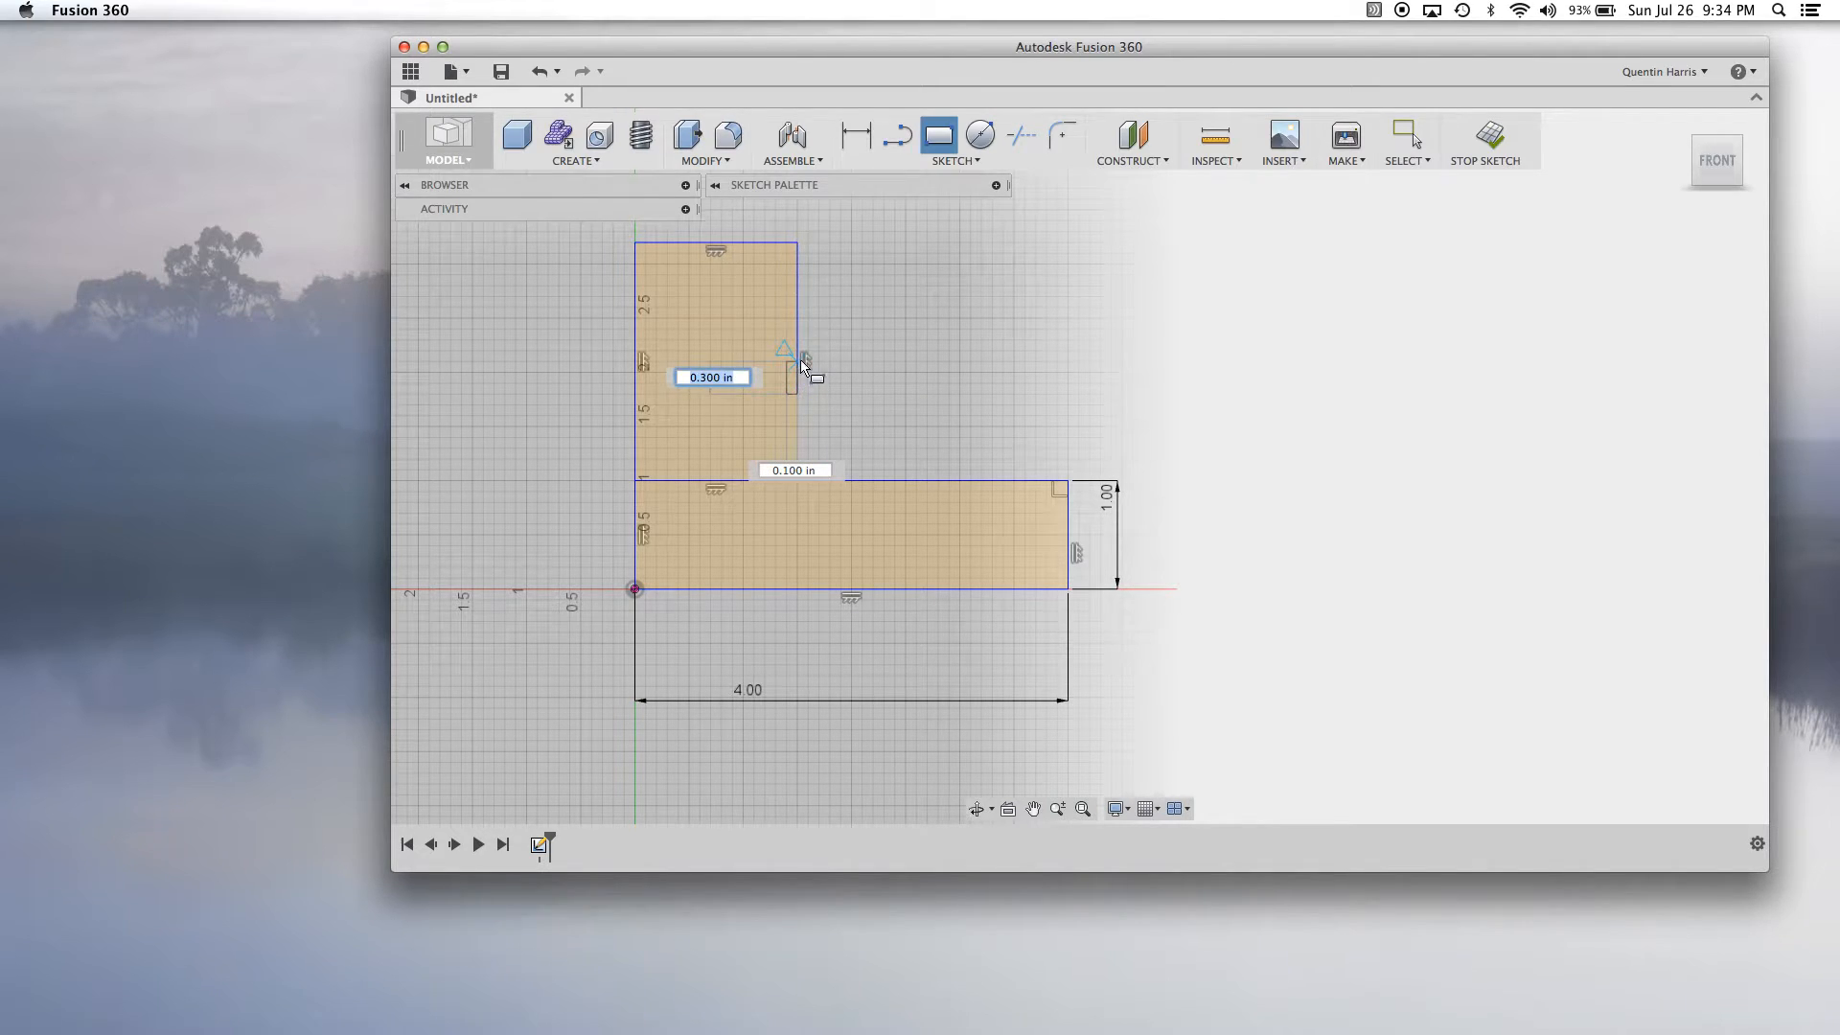
key("Escape")
key("Escape")
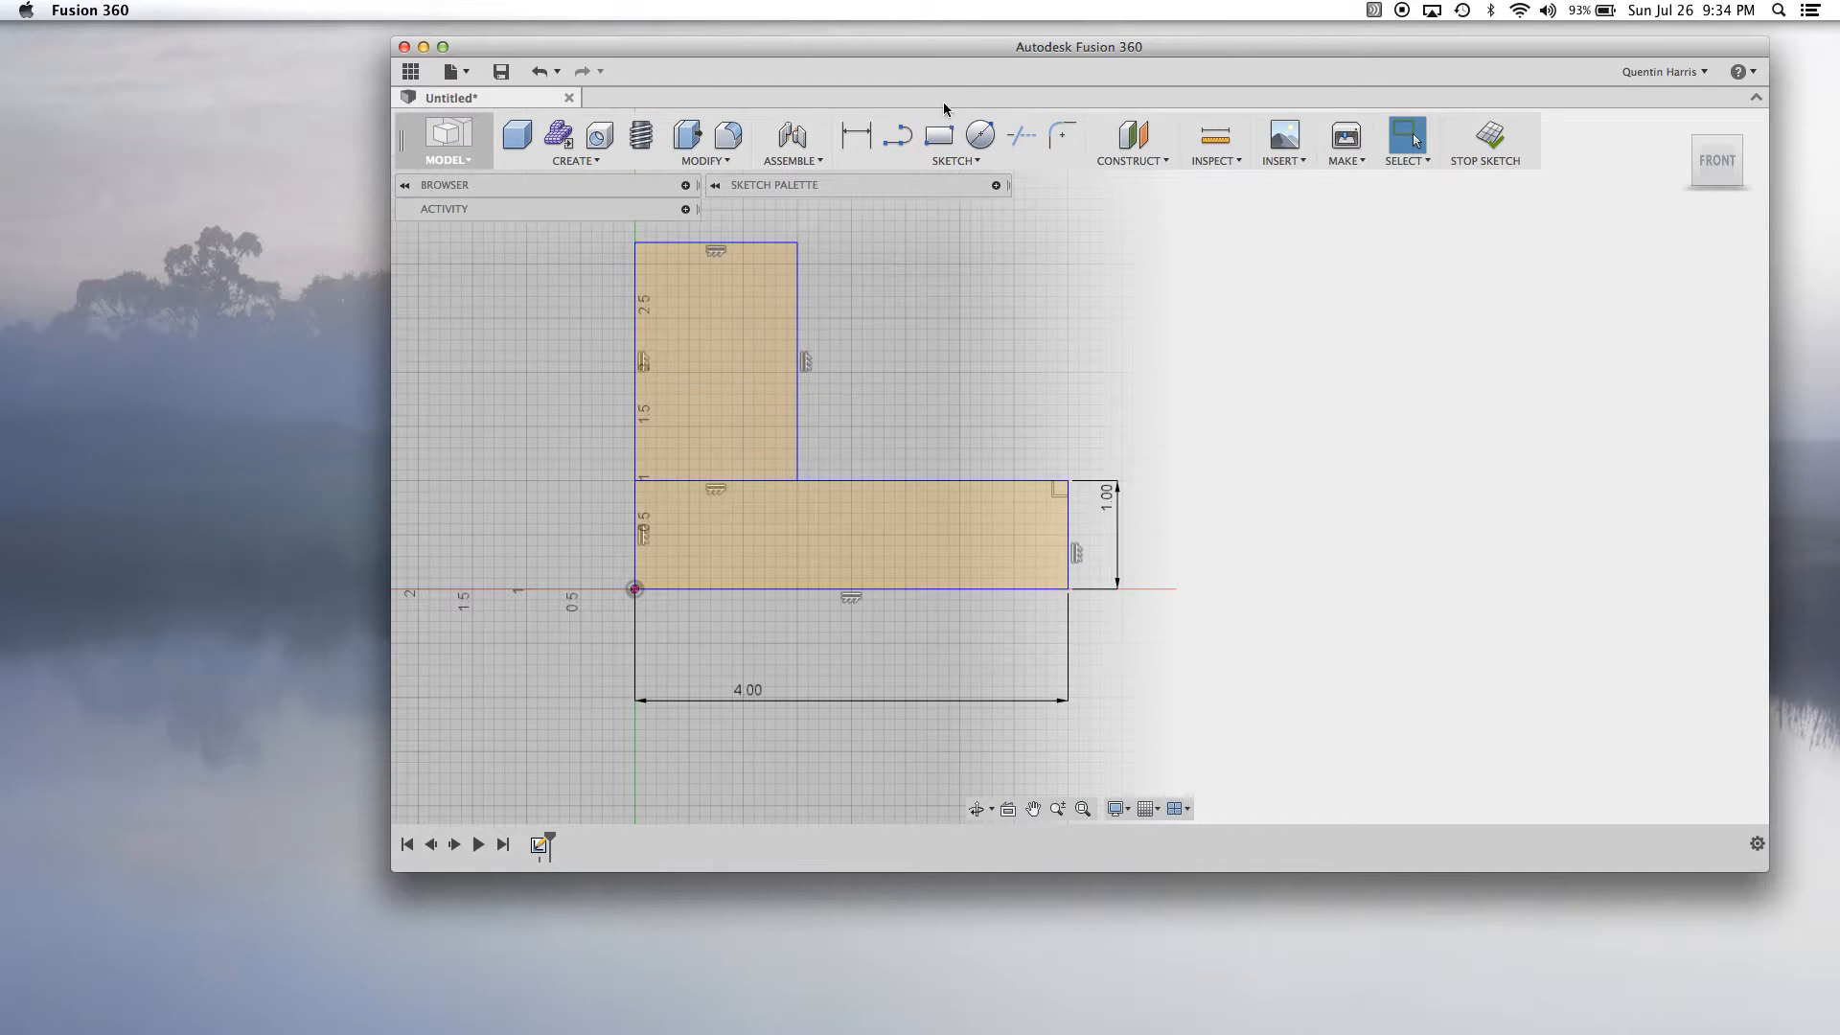
Sketch a third rectangle about 1.65 in wide and 1.1 in high in the corner between the first two rectangles.
left_click(947, 127)
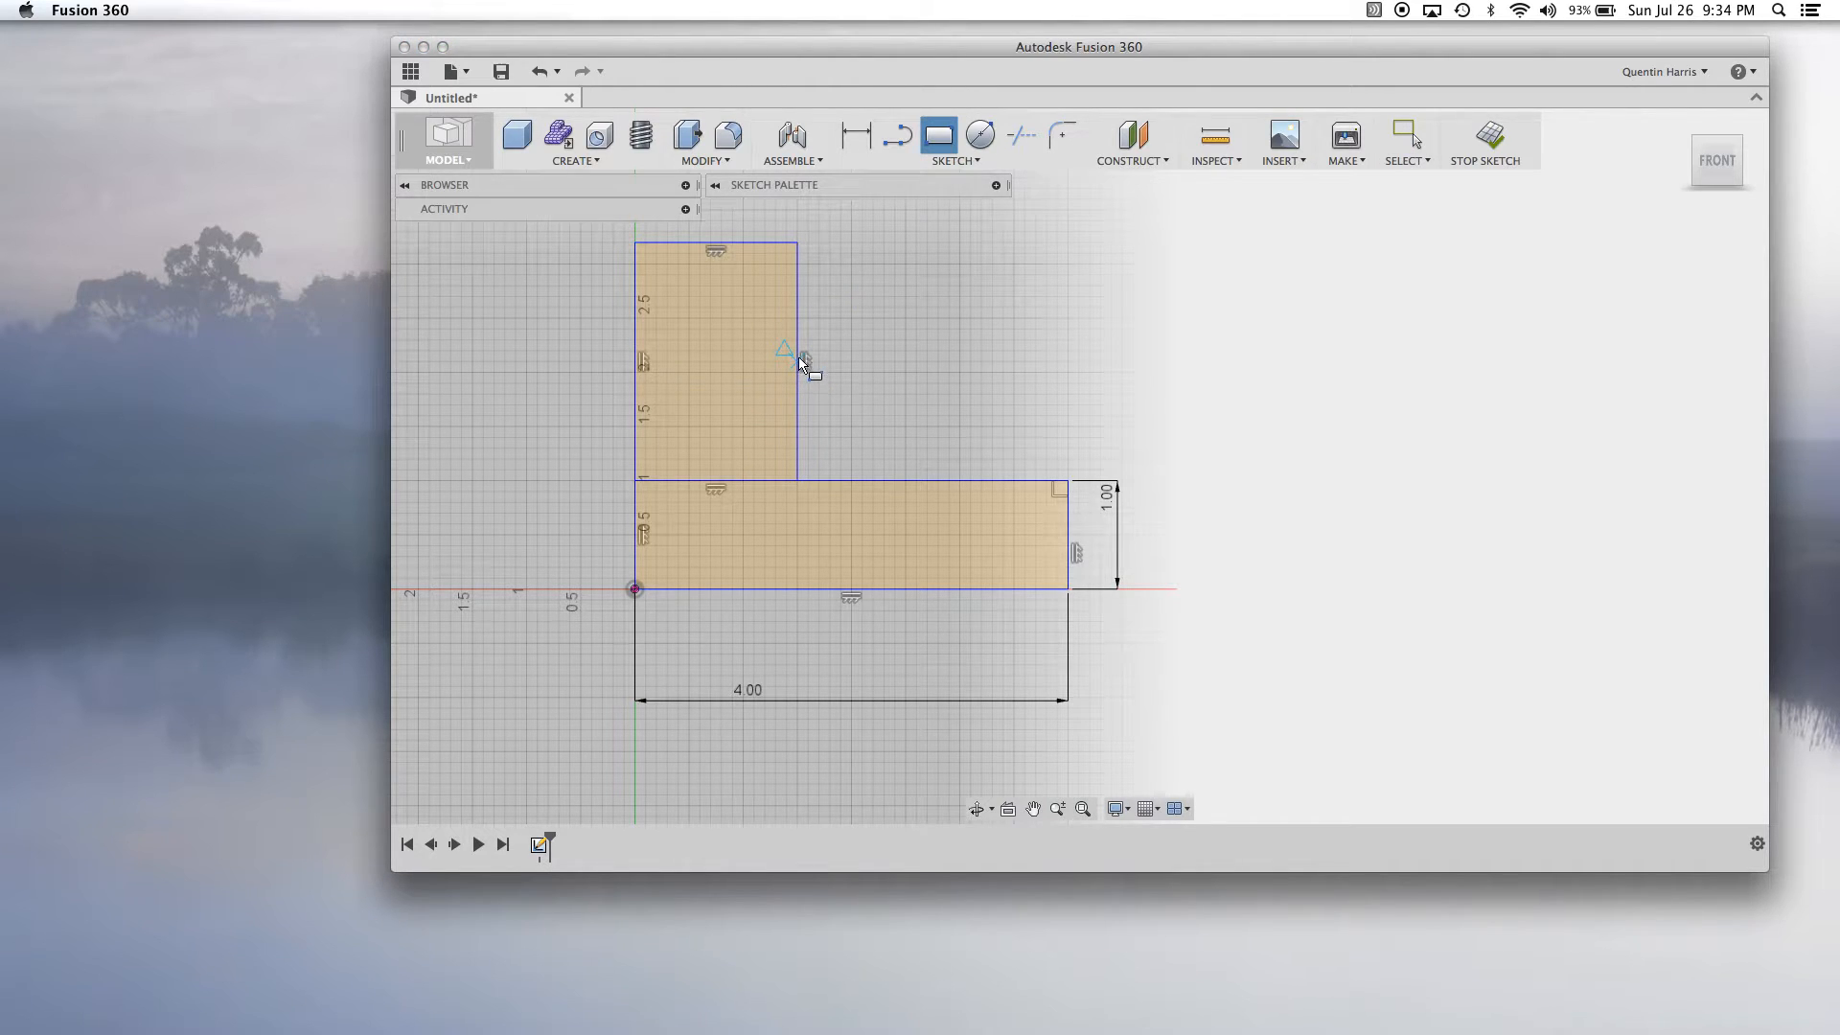
left_click(798, 361)
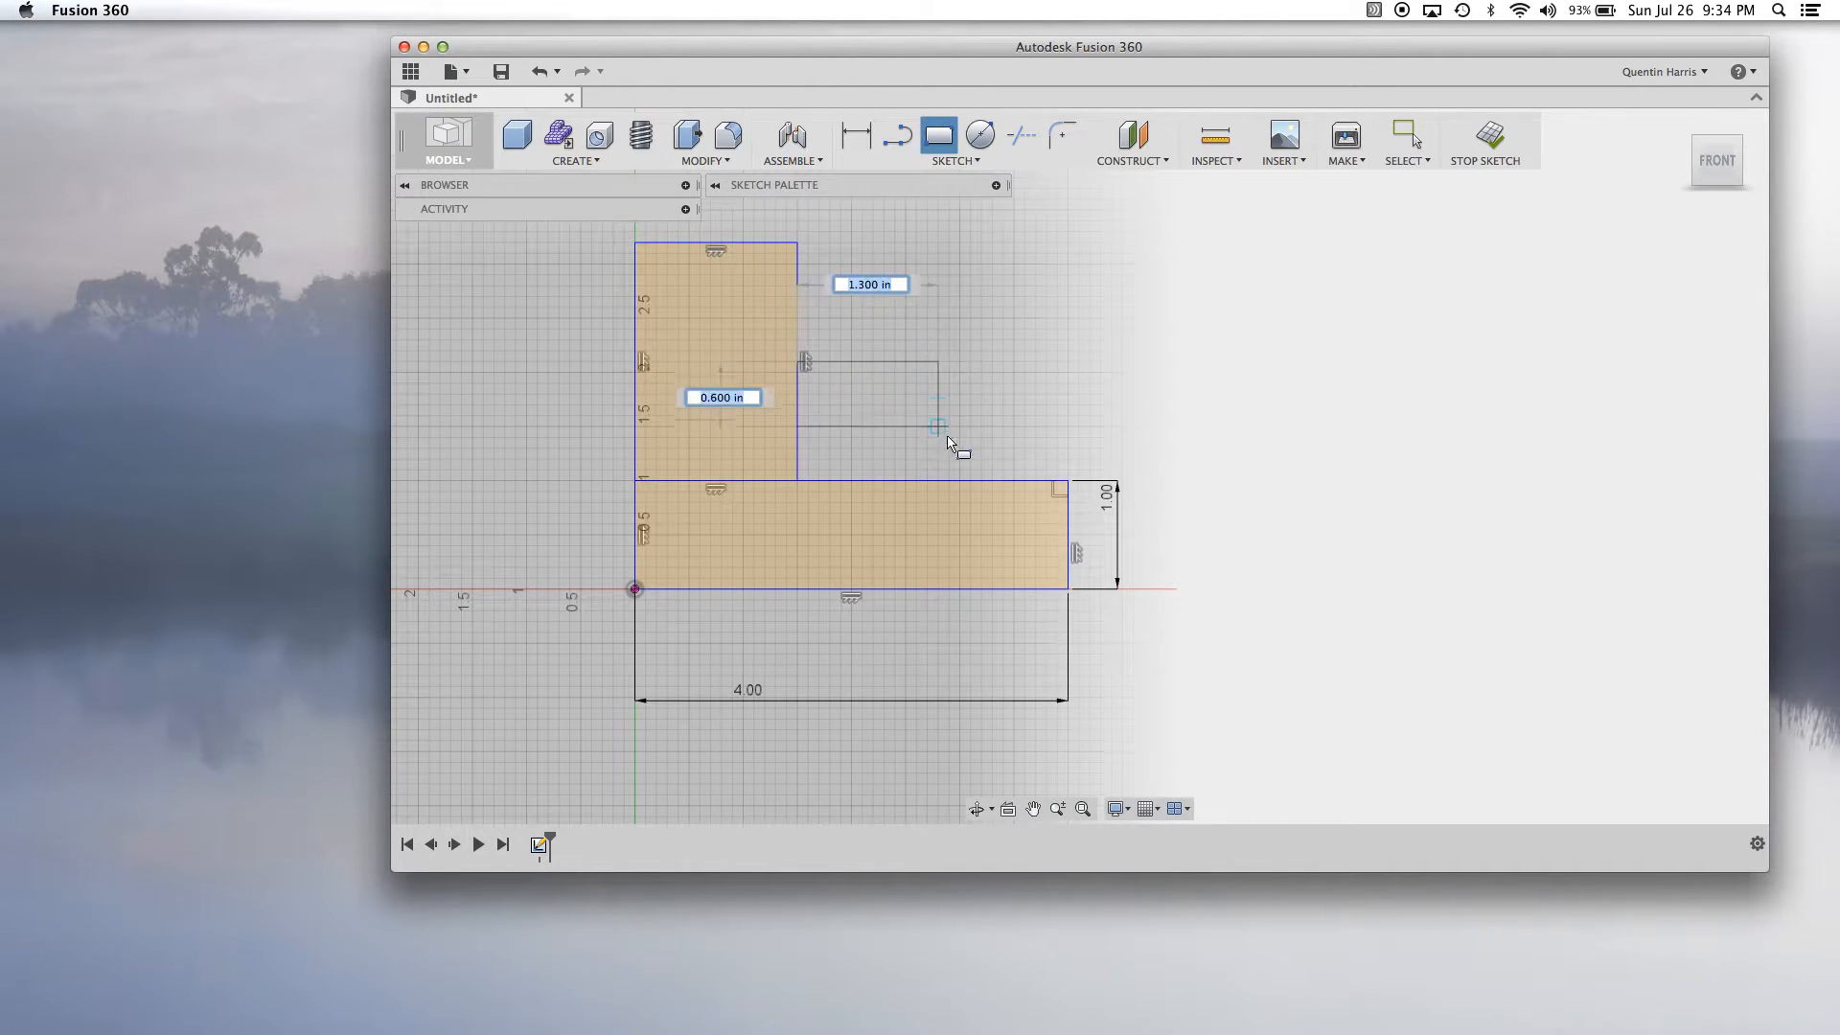
left_click(977, 481)
key("Escape")
Trim the inner lines shared by the three rectangles, leaving a single stepped outline.
scroll(784, 355, "up", 5)
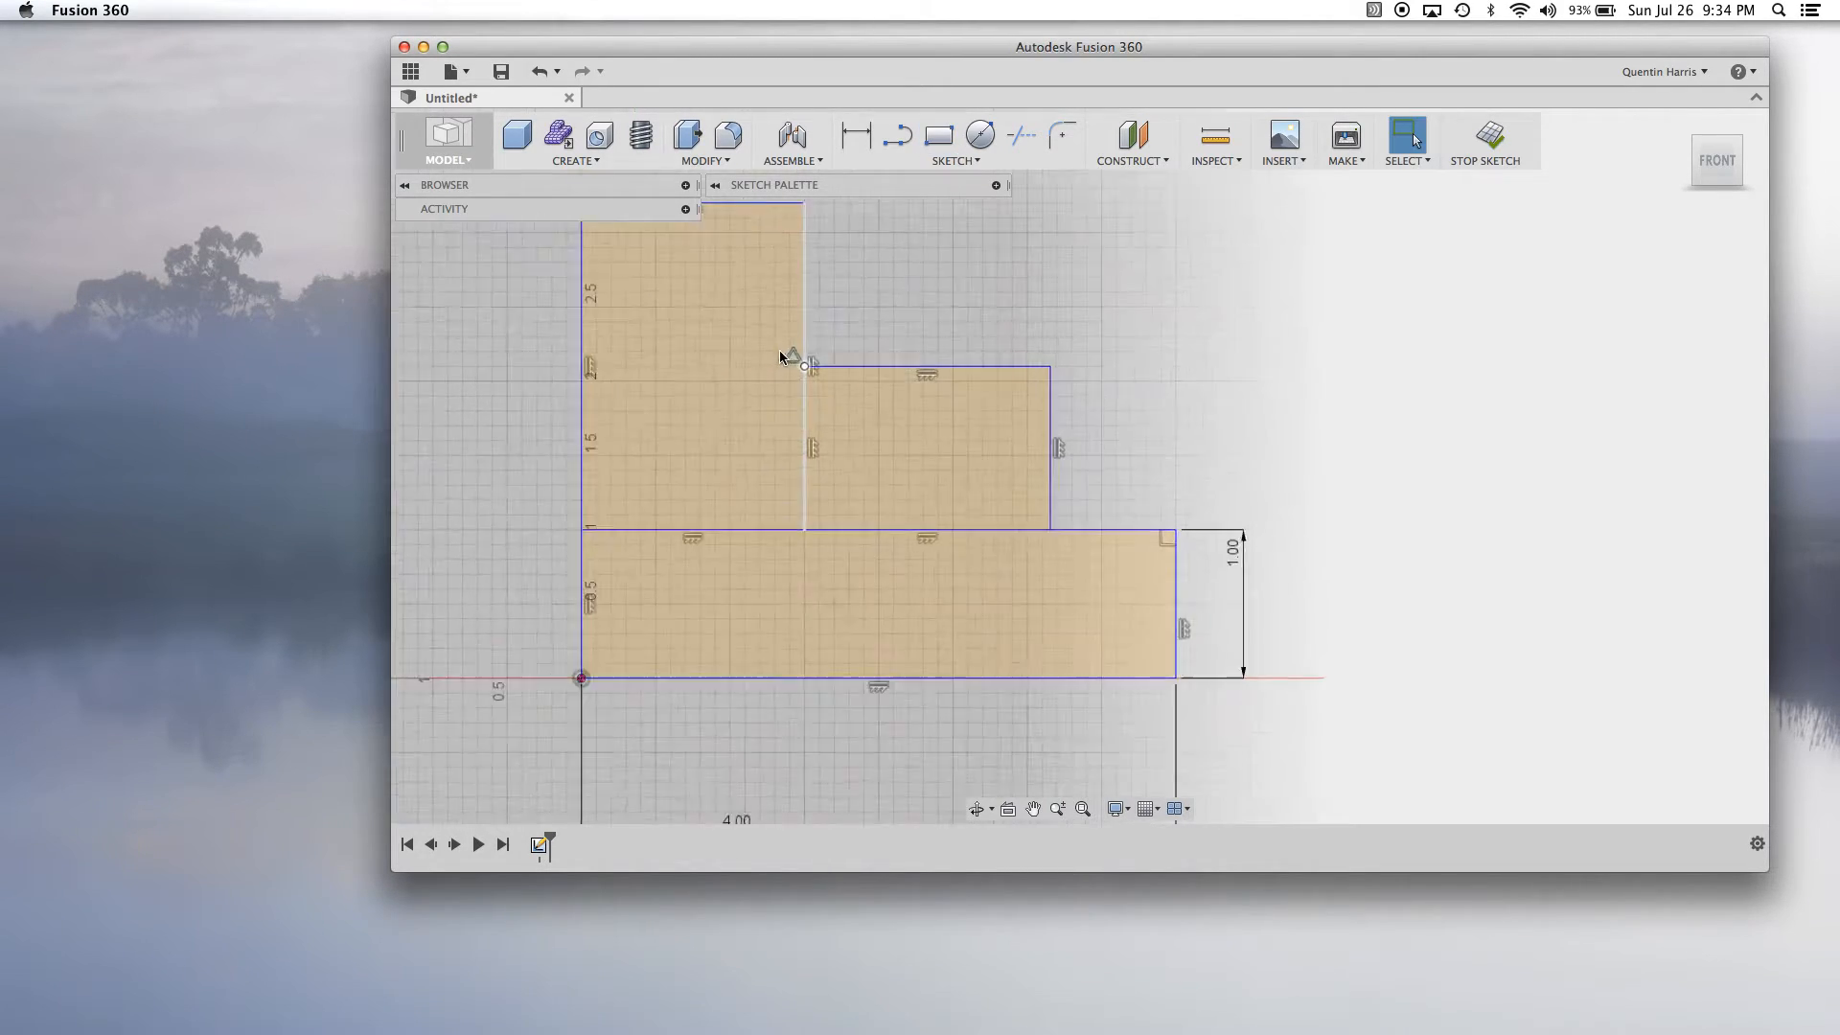
scroll(793, 365, "up", 2)
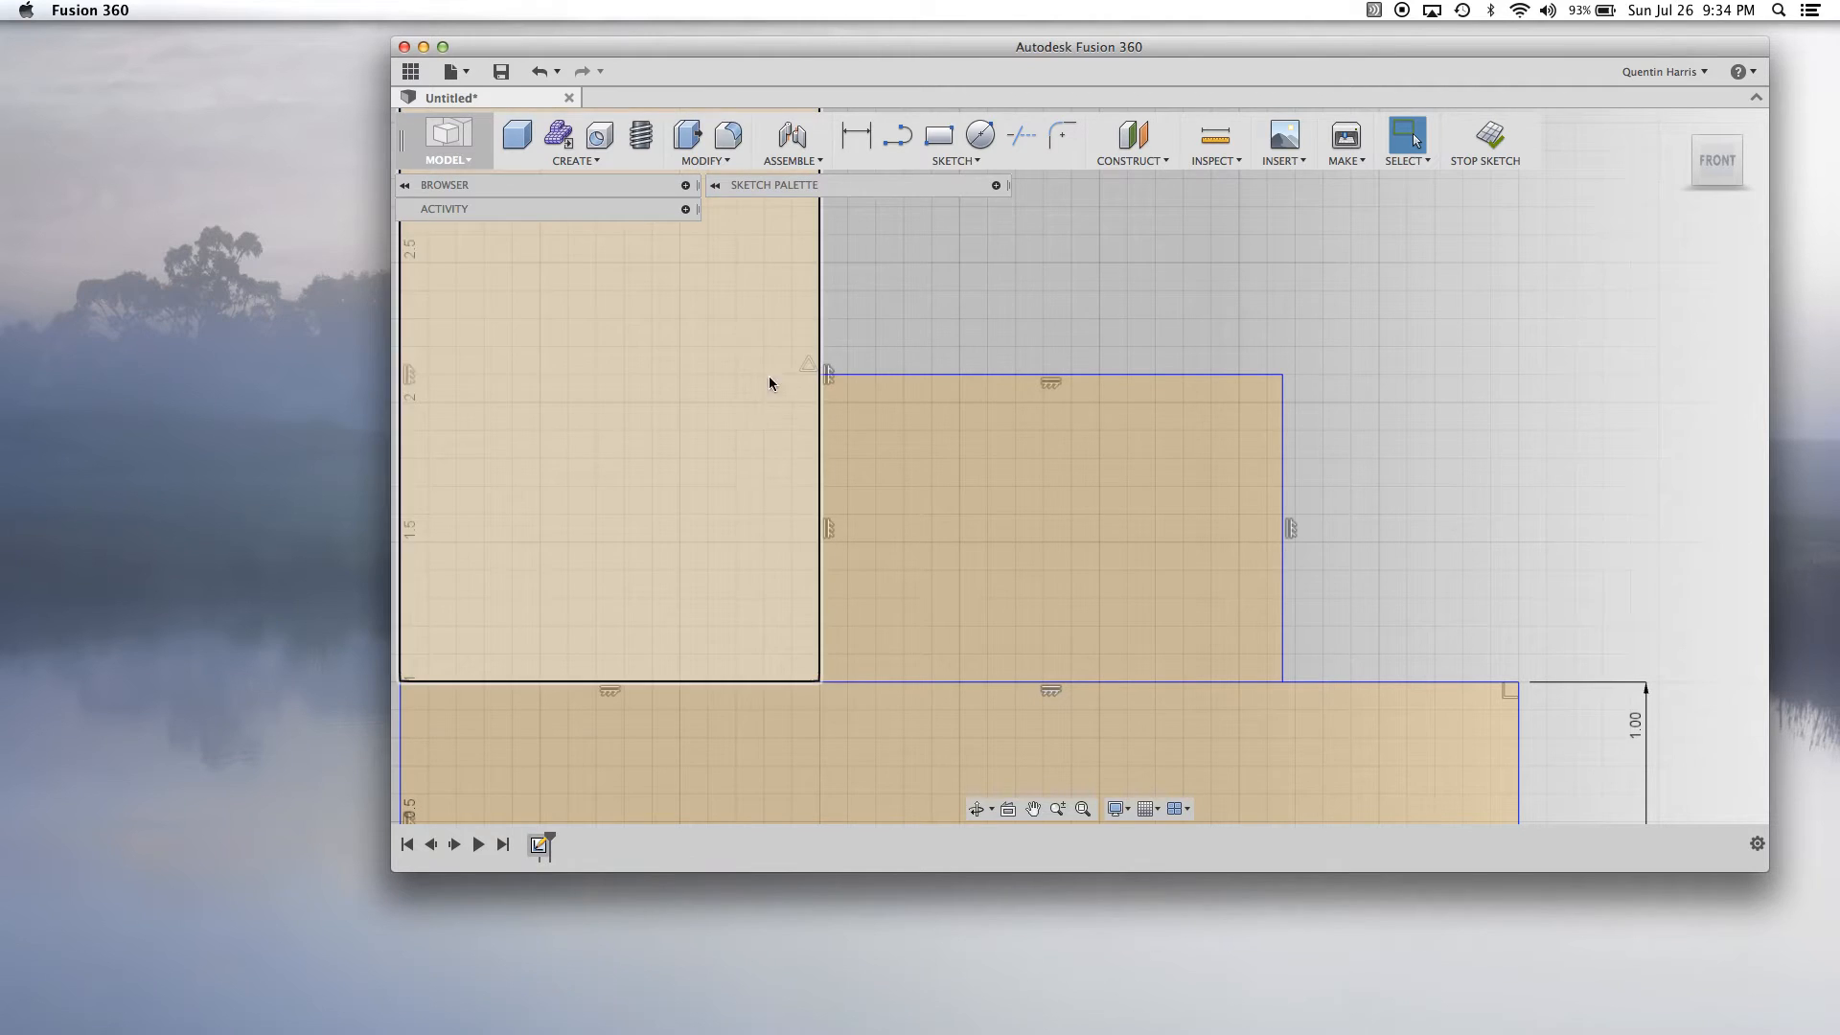
scroll(958, 431, "down", 2)
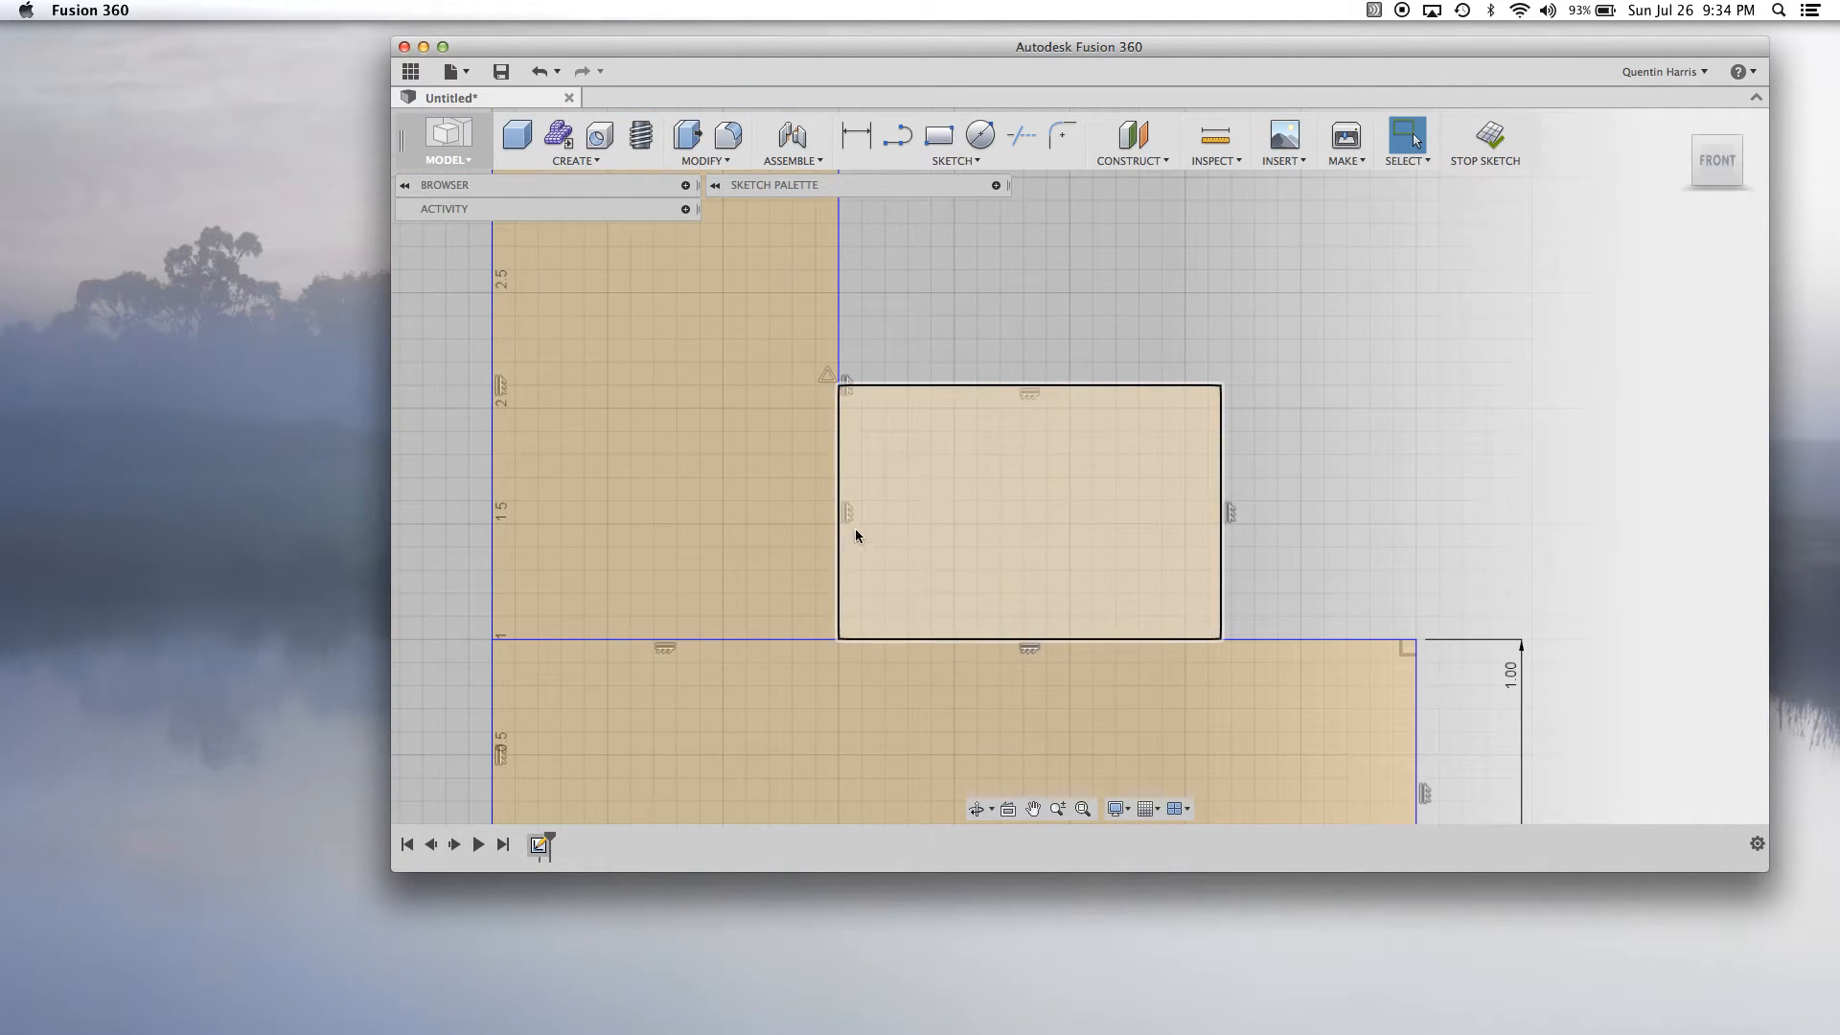
scroll(1084, 439, "down", 2)
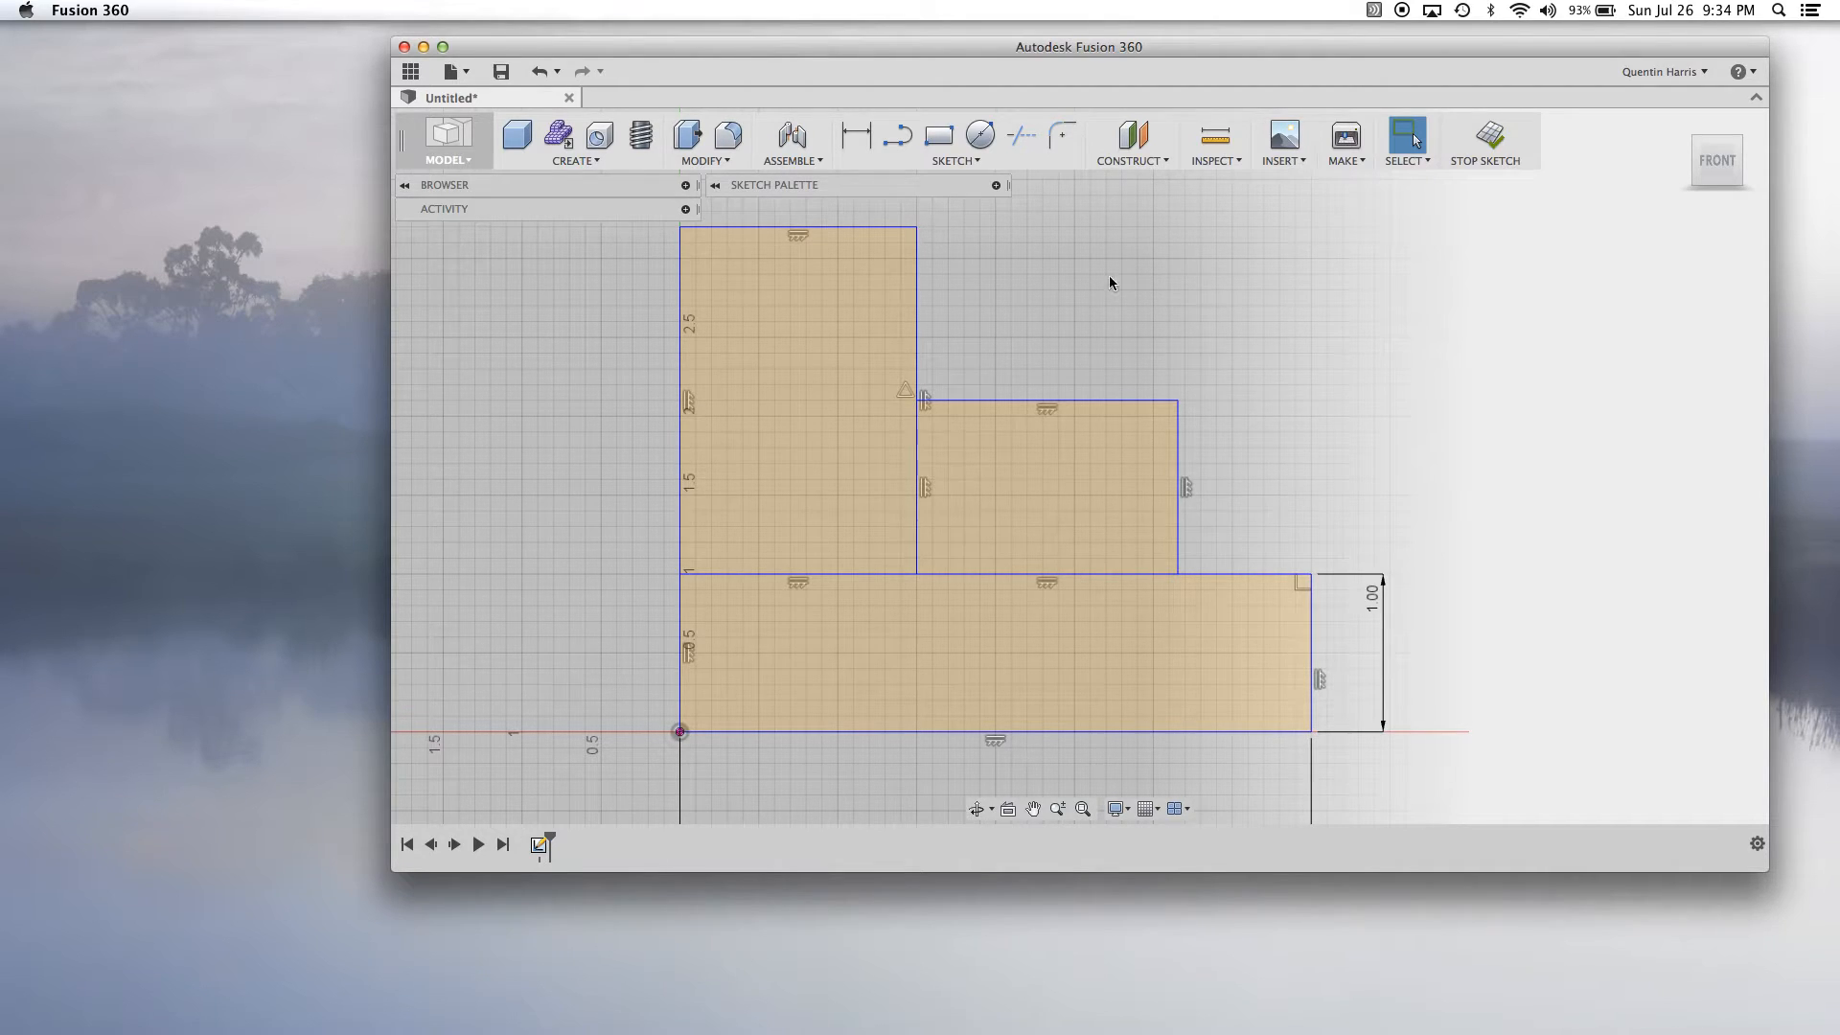
scroll(943, 323, "down", 3)
mouse_move(990, 328)
middle_mouse_down()
mouse_move(999, 299)
mouse_move(969, 346)
mouse_move(935, 349)
middle_mouse_up()
scroll(934, 346, "up", 2)
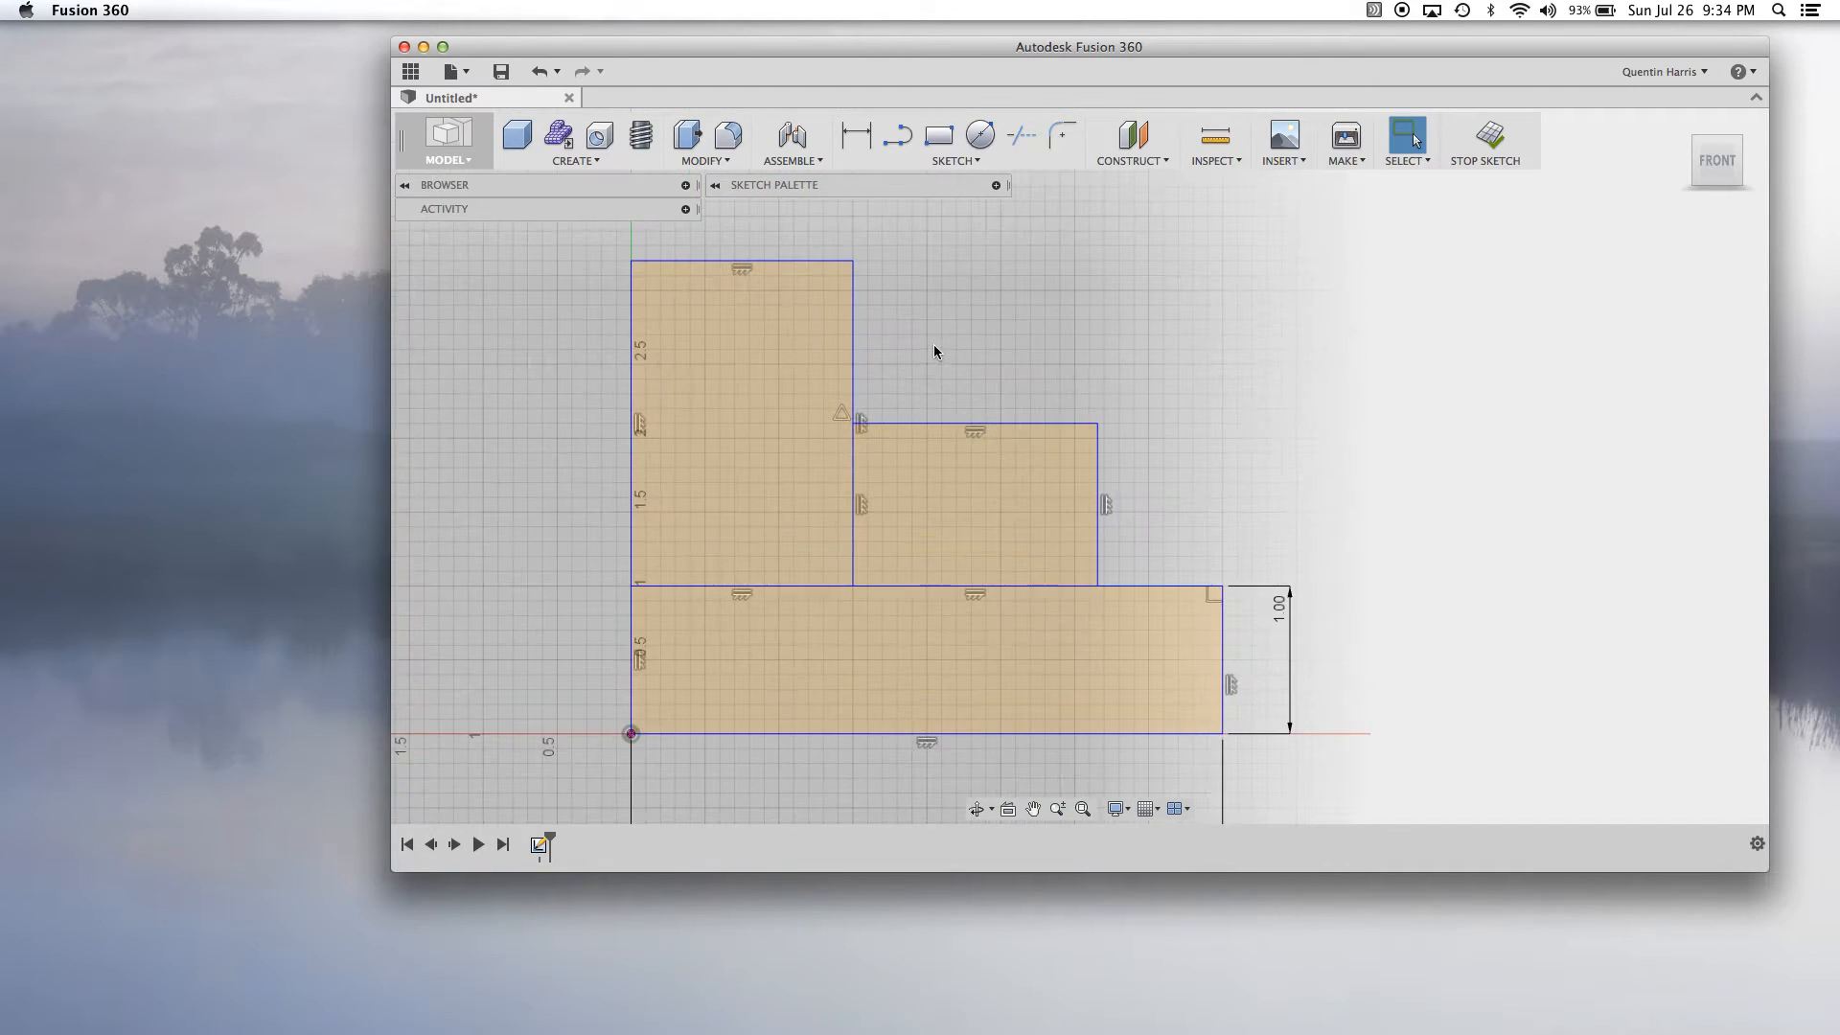
left_click(1022, 135)
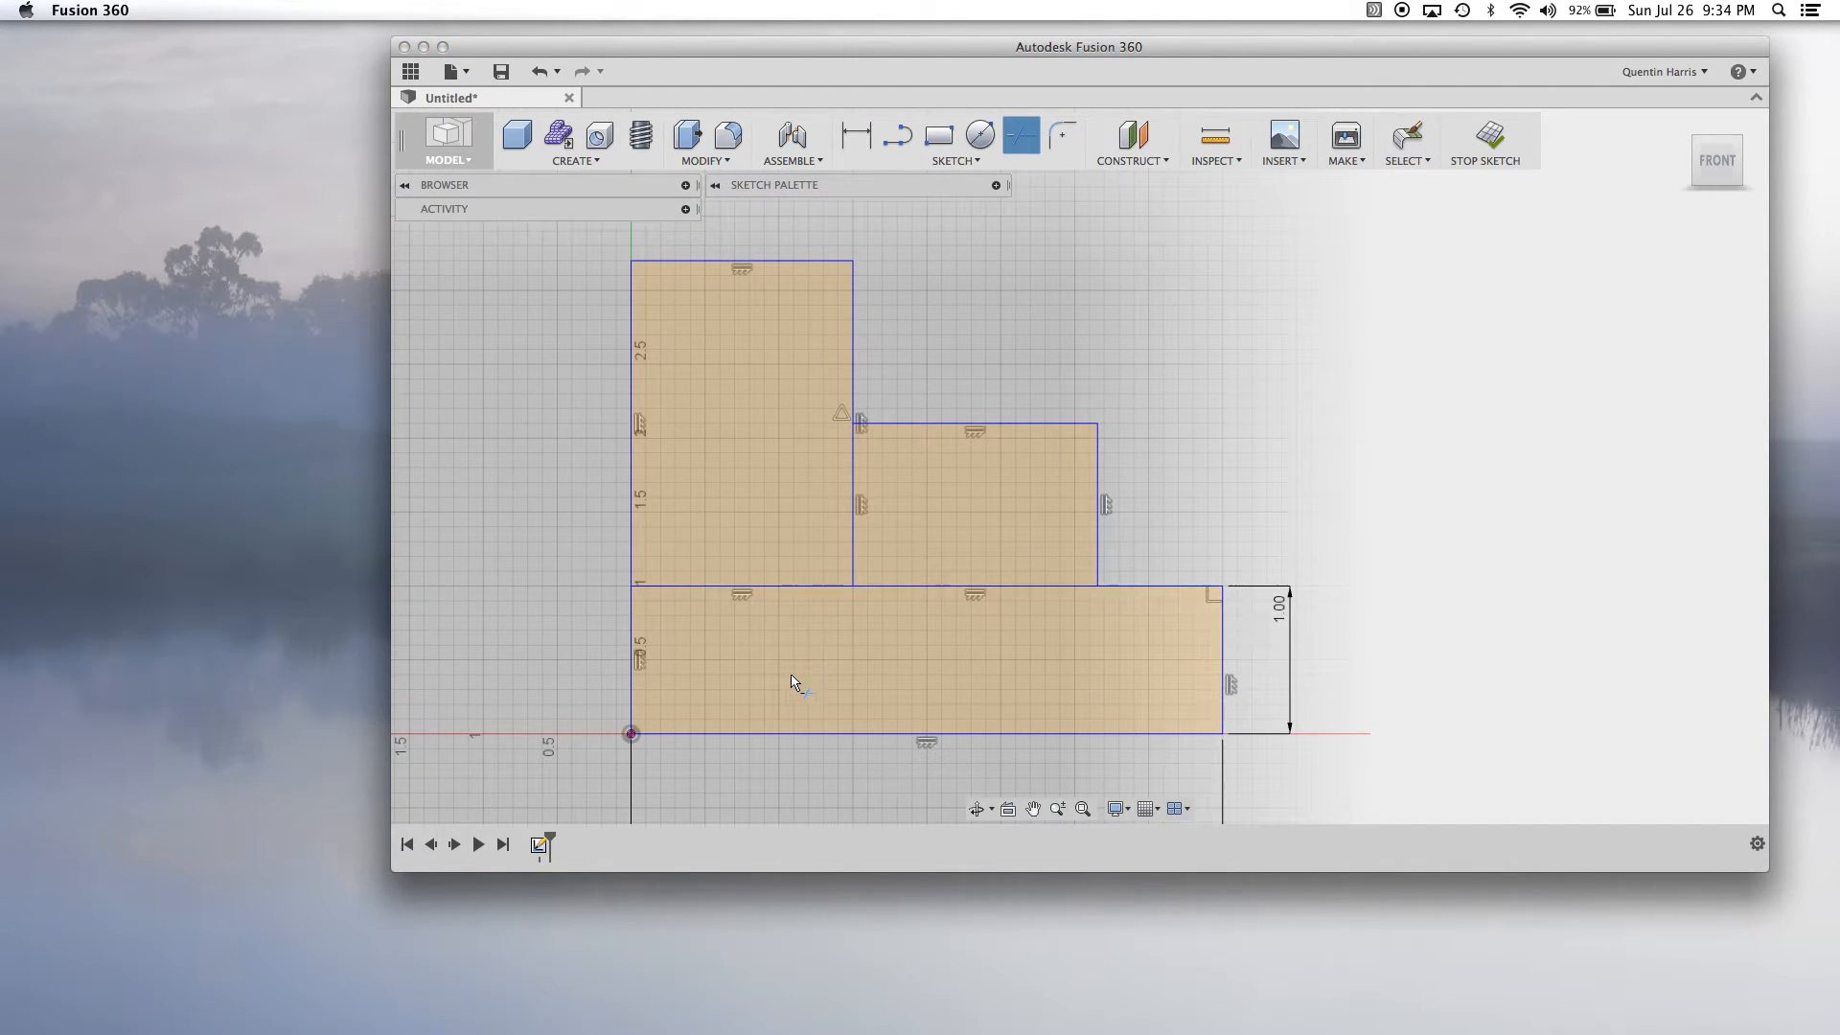
left_click(774, 584)
left_click(812, 585)
left_click(954, 586)
left_click(853, 508)
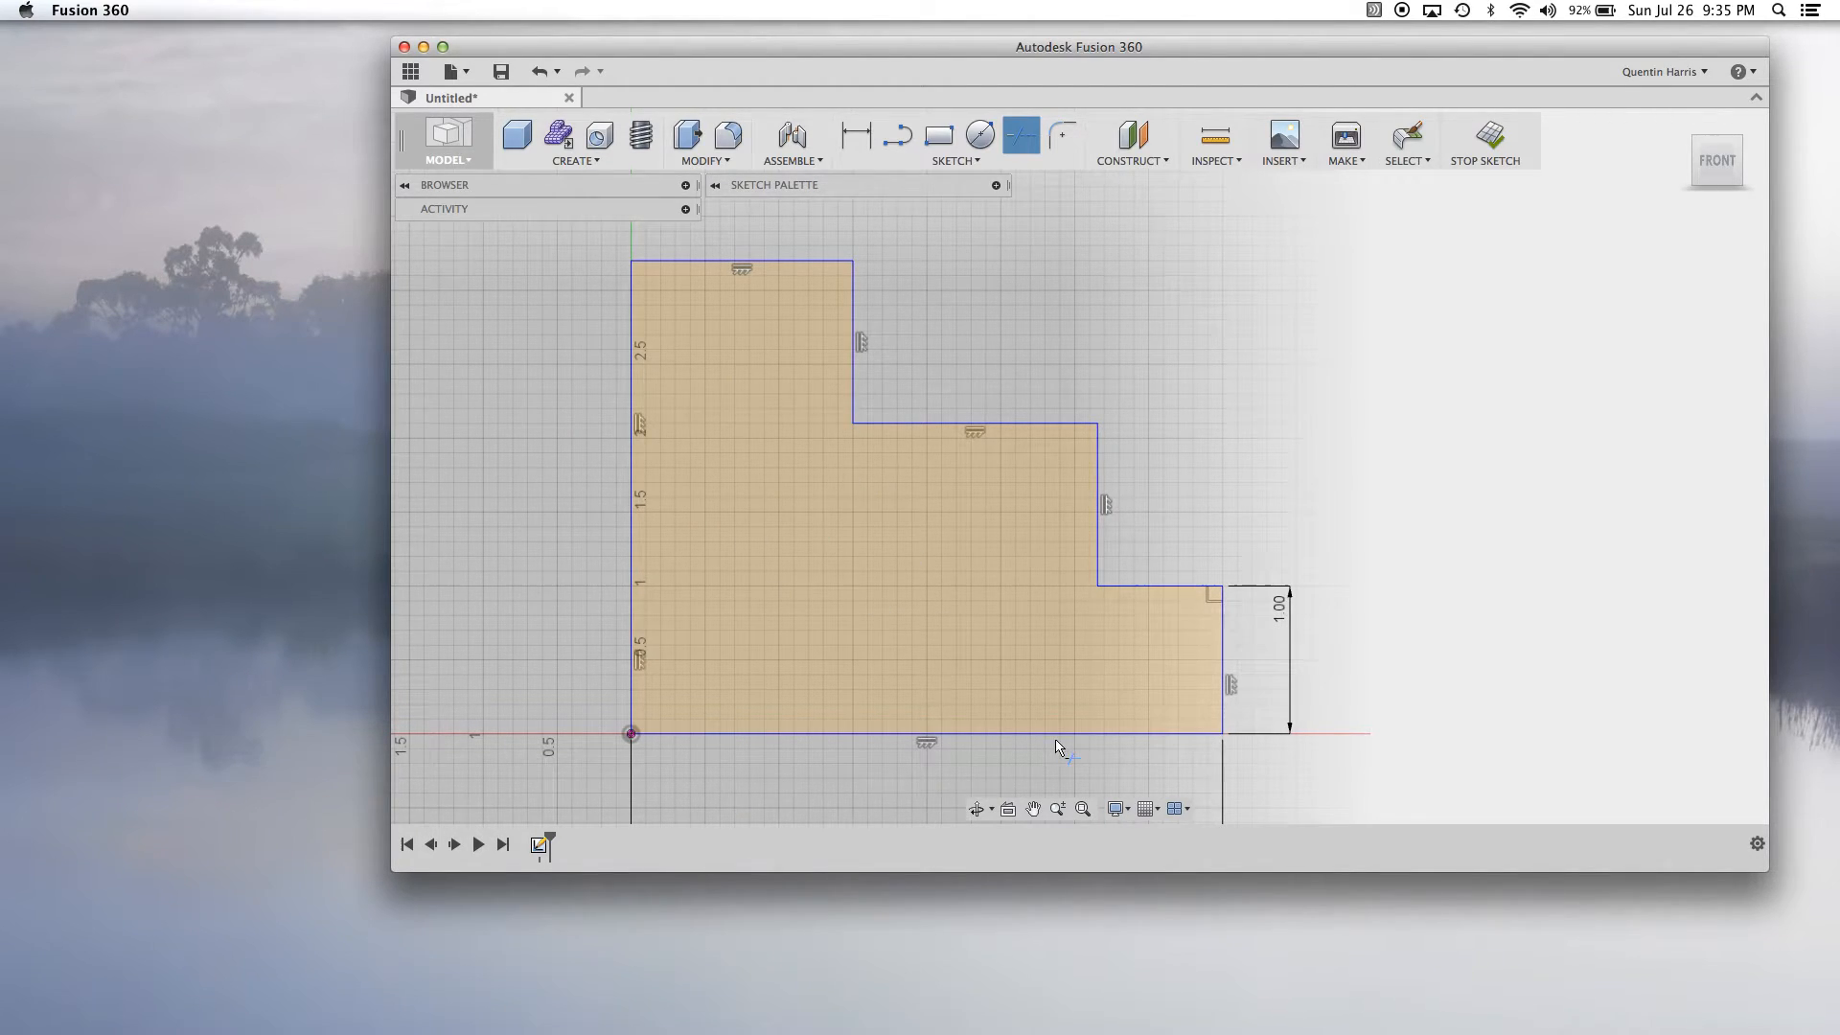
scroll(877, 498, "down", 3)
scroll(880, 512, "up", 5)
scroll(875, 509, "down", 4)
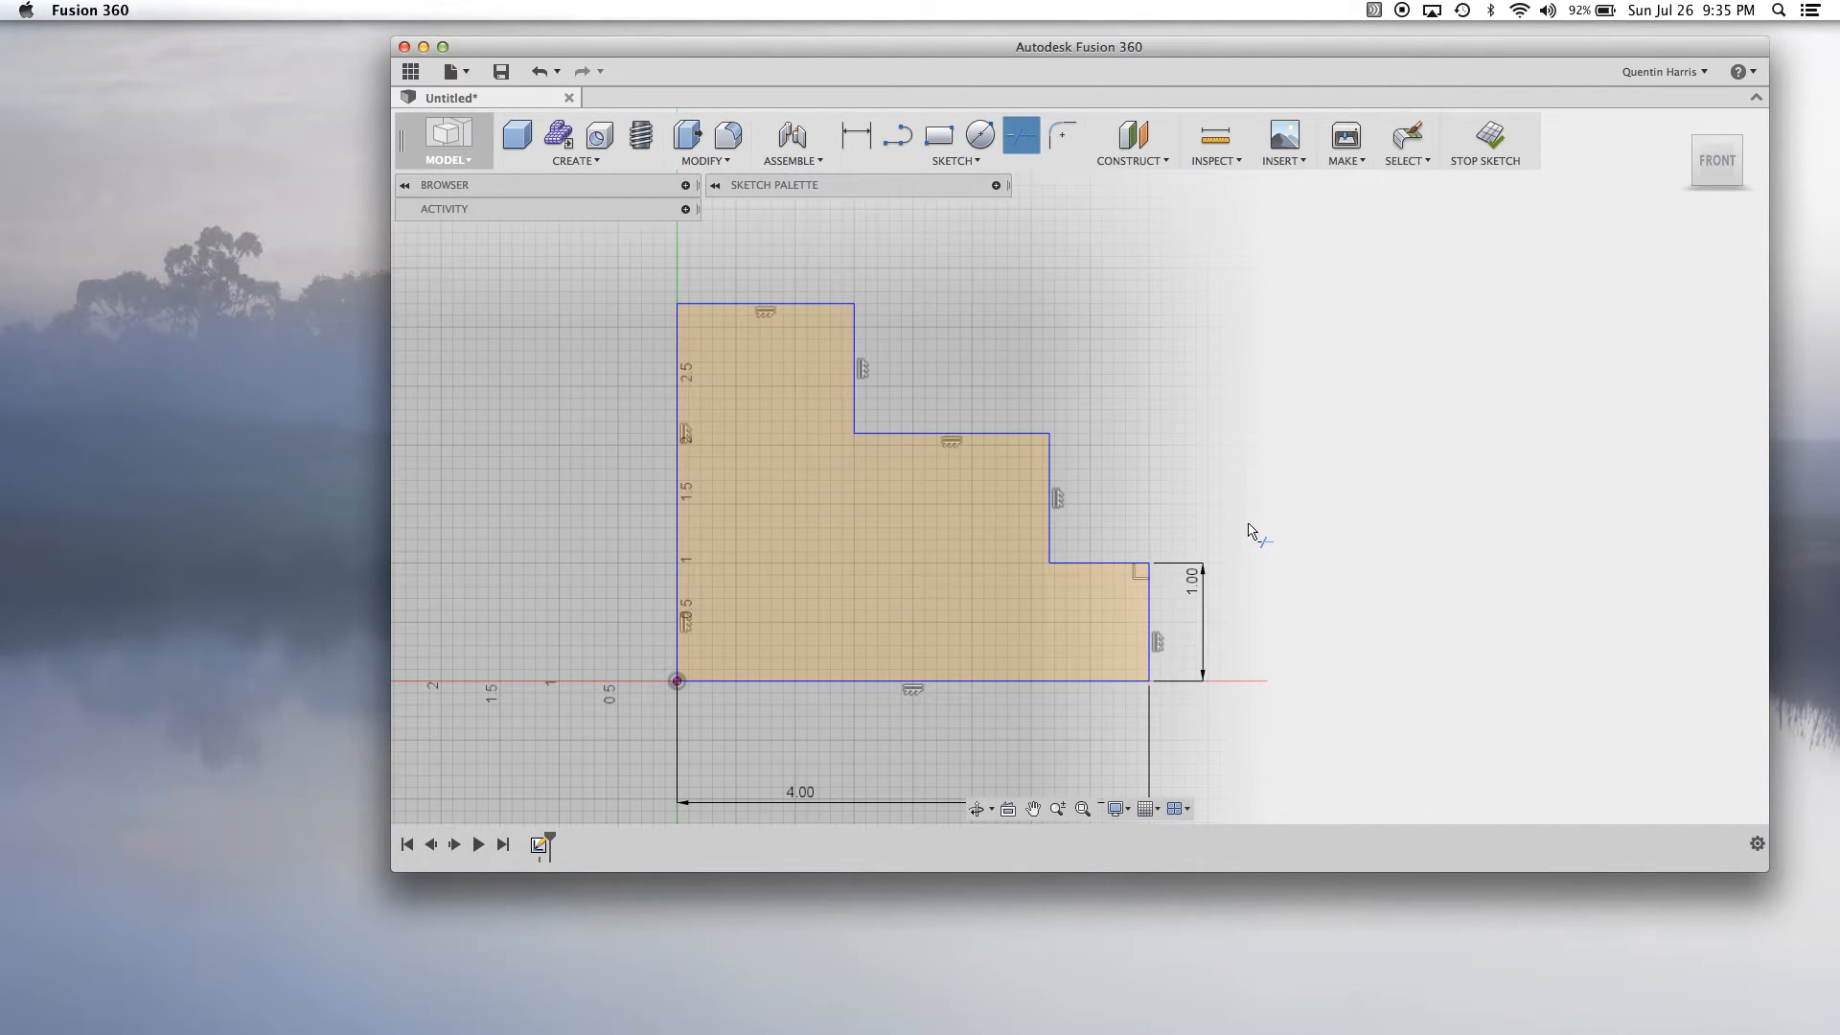
key("Escape")
Dimension the stepped profile's overall height to 2.6 in, placing the dimension outside its left edge.
scroll(772, 614, "down", 2)
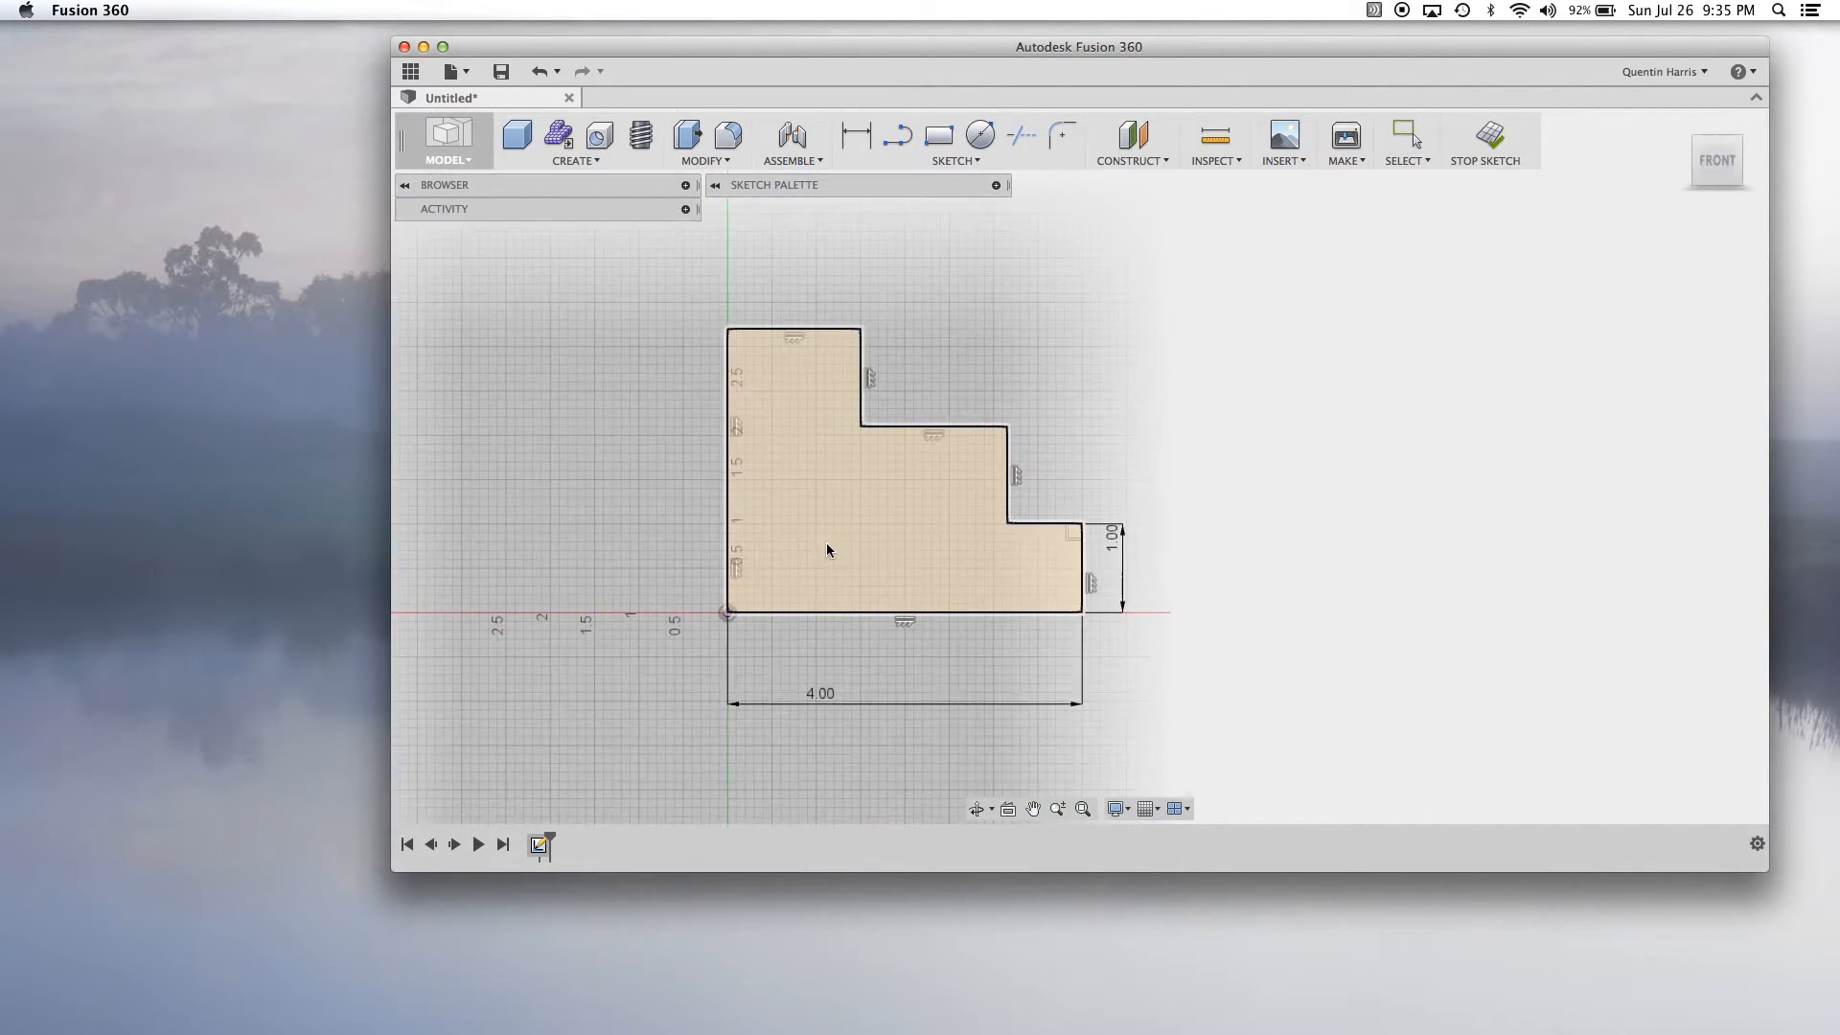
scroll(837, 579, "down", 2)
key("d")
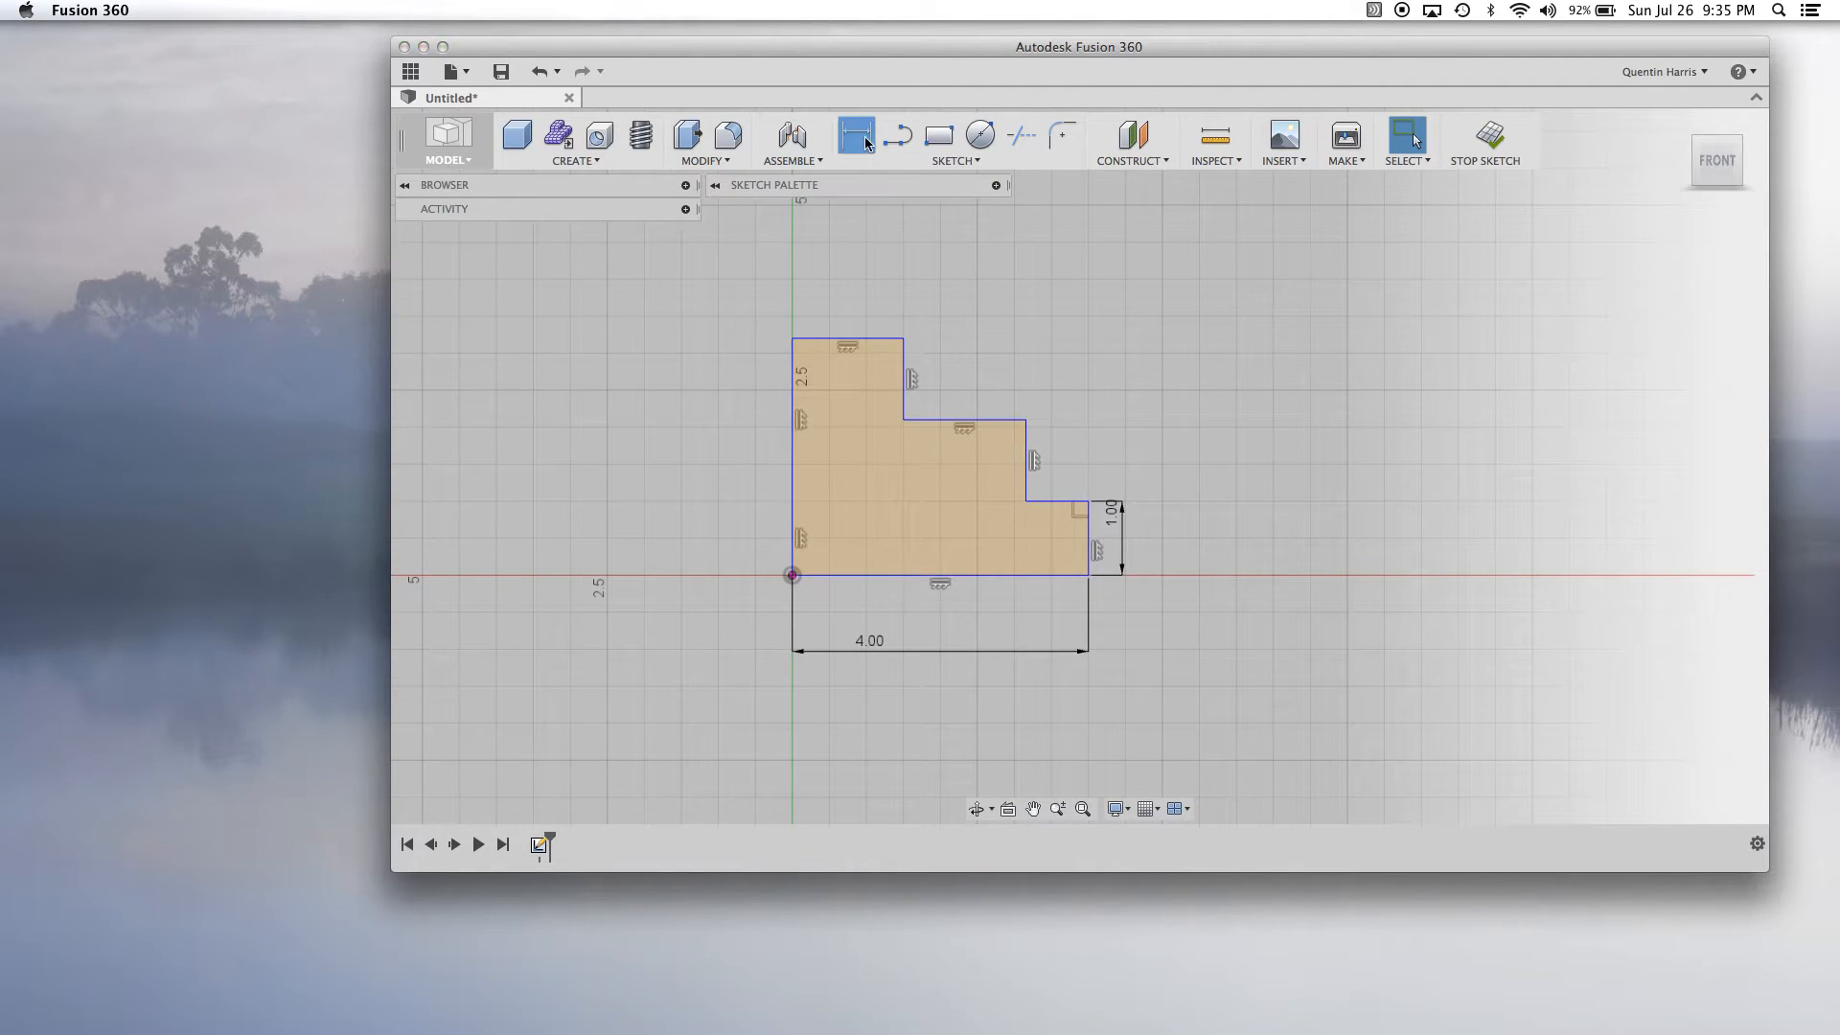
left_click(793, 341)
left_click(791, 575)
left_click(729, 484)
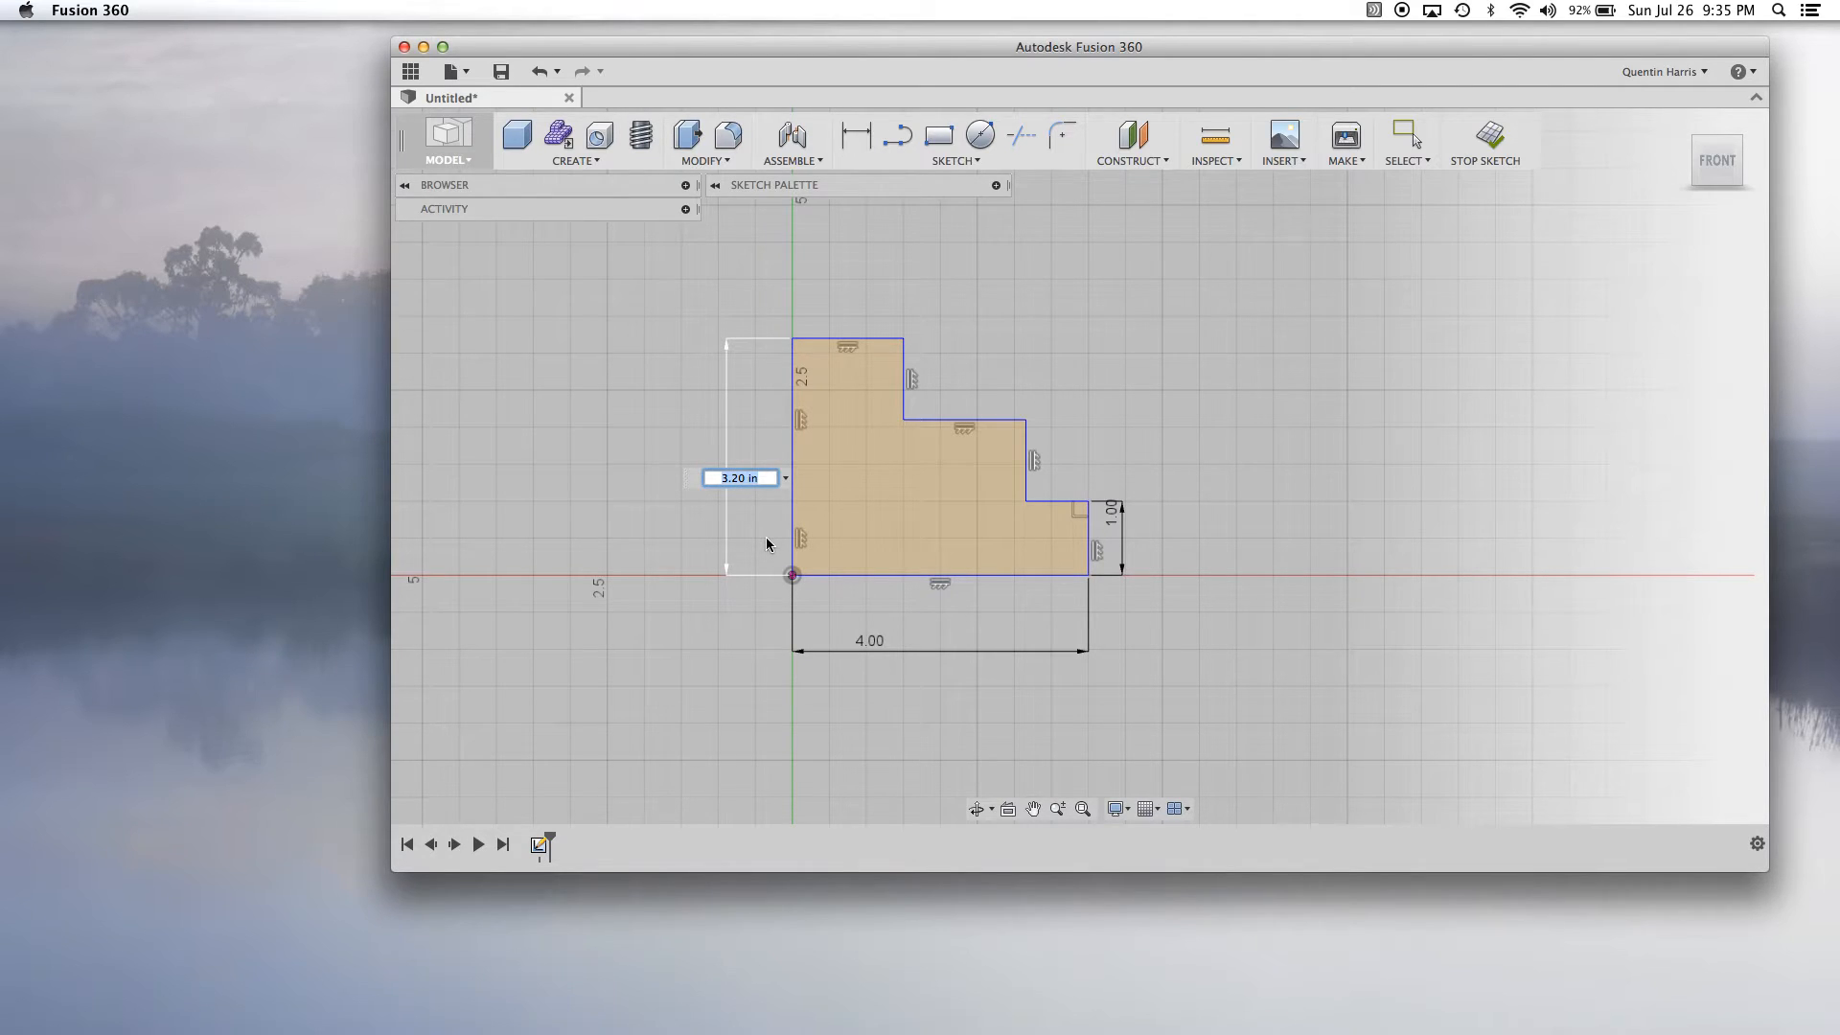
type("2.6")
key("Return")
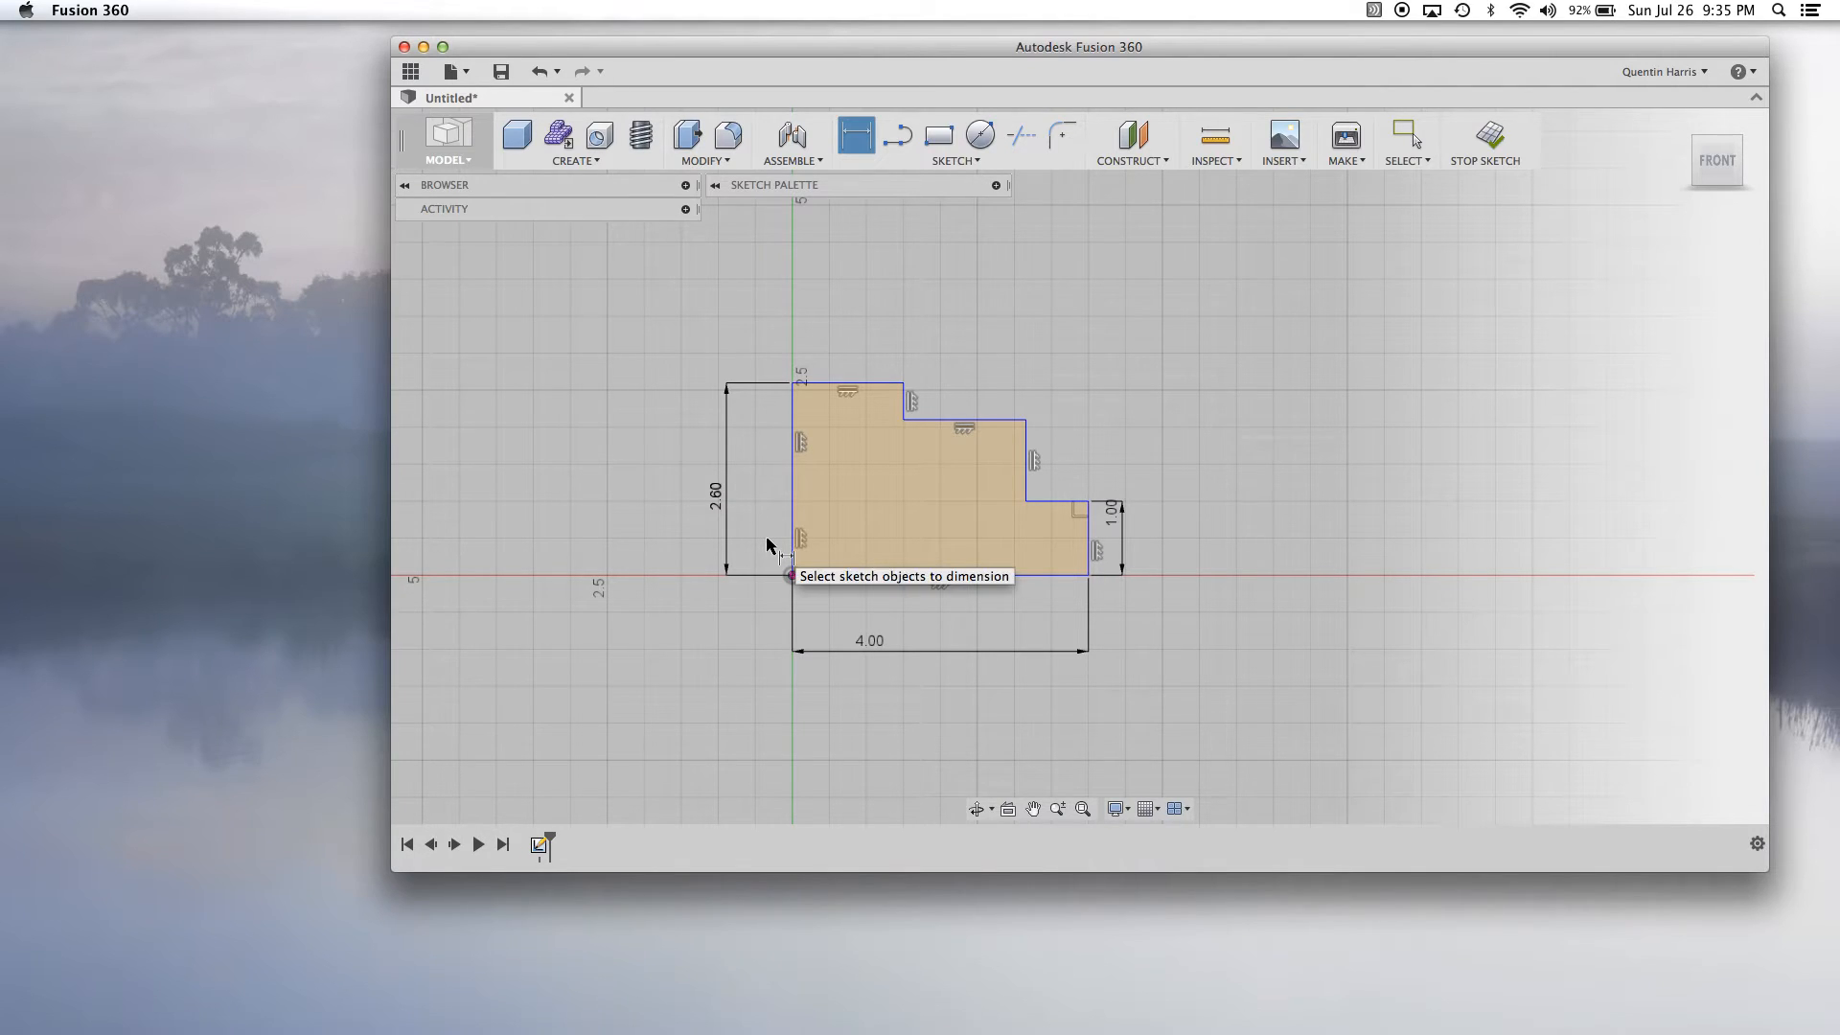
Dimension the middle step's height above the base line to 1.75 in, and move the dimension closer to the profile.
left_click(1025, 421)
left_click(1003, 574)
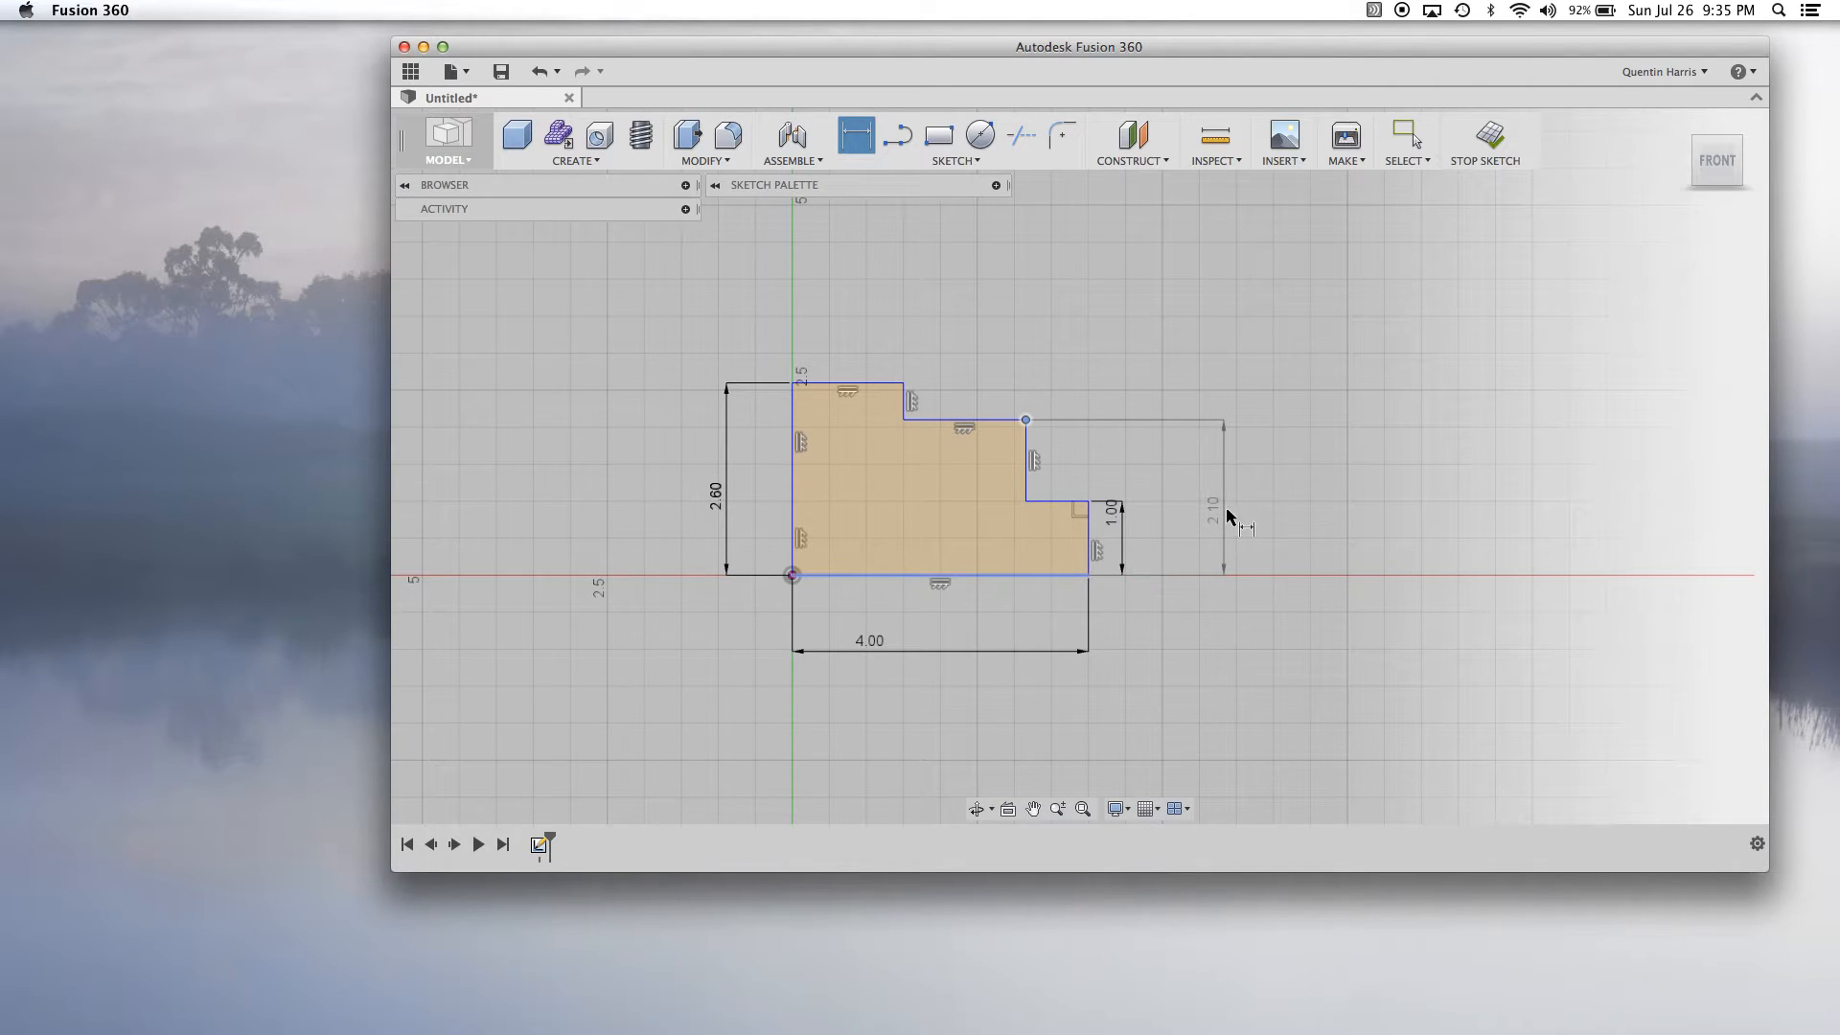
left_click(1227, 516)
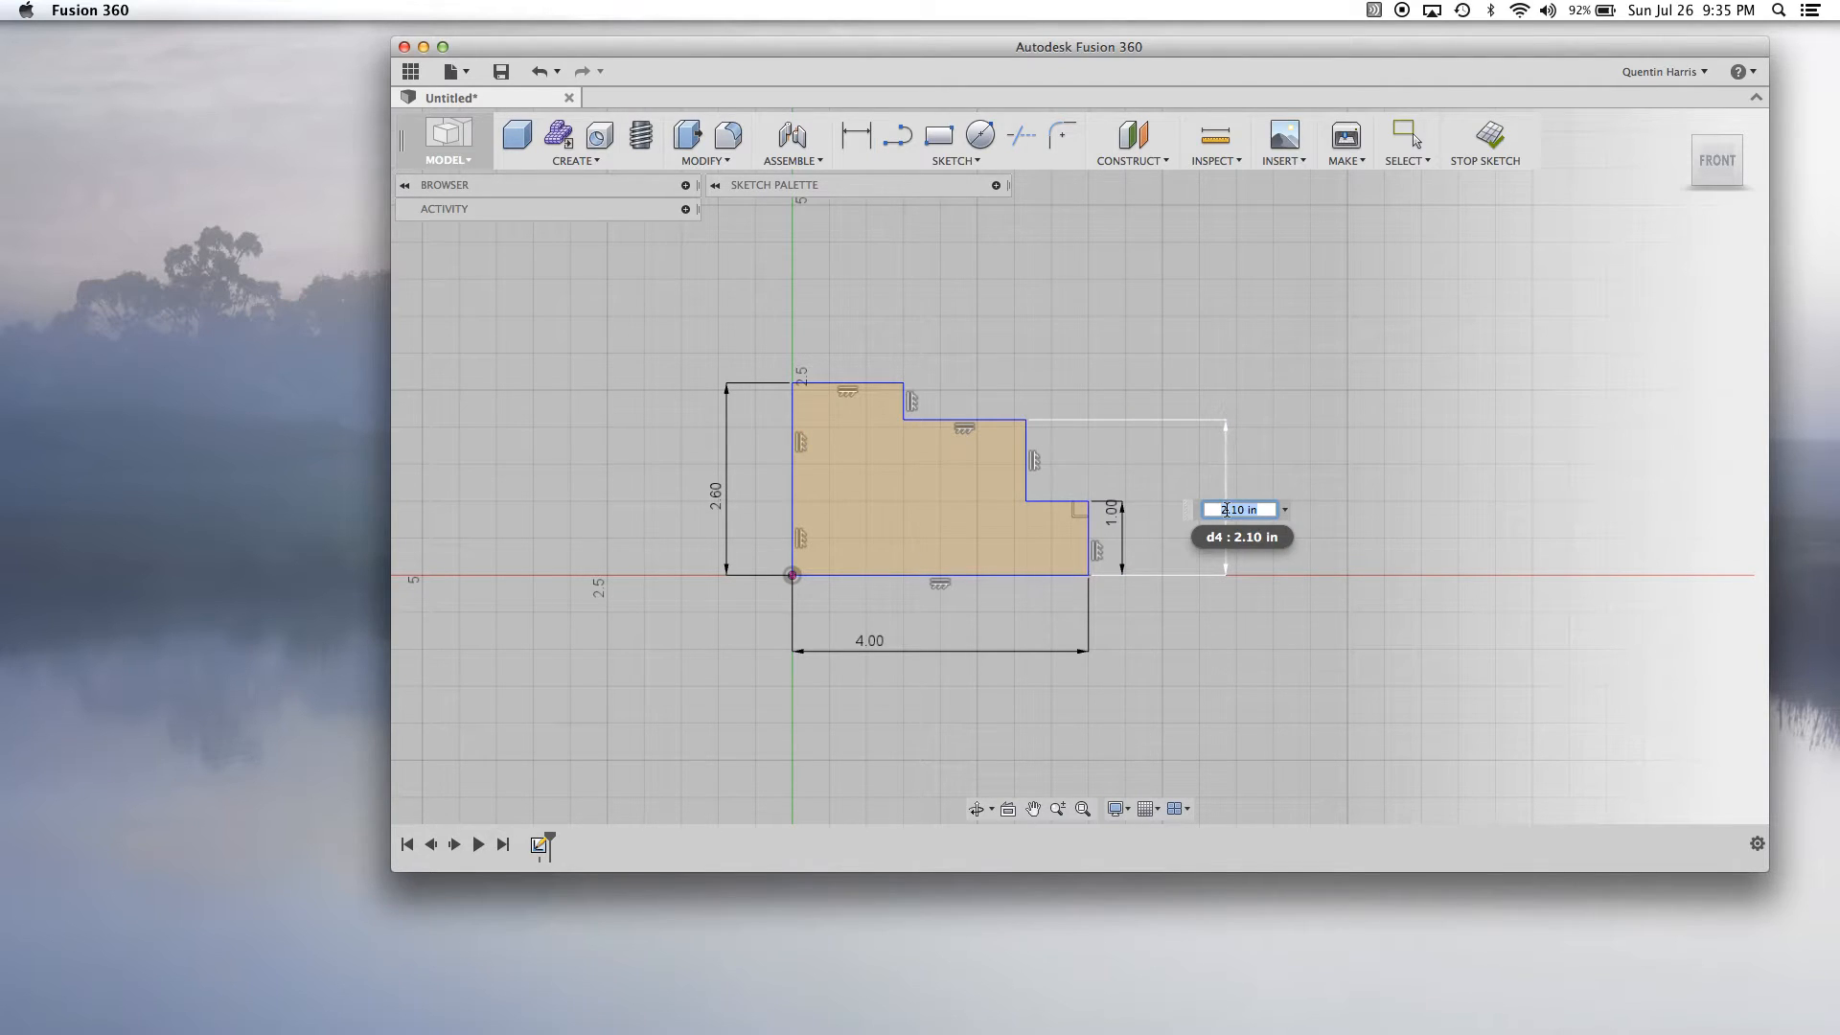
type("1.75")
key("Return")
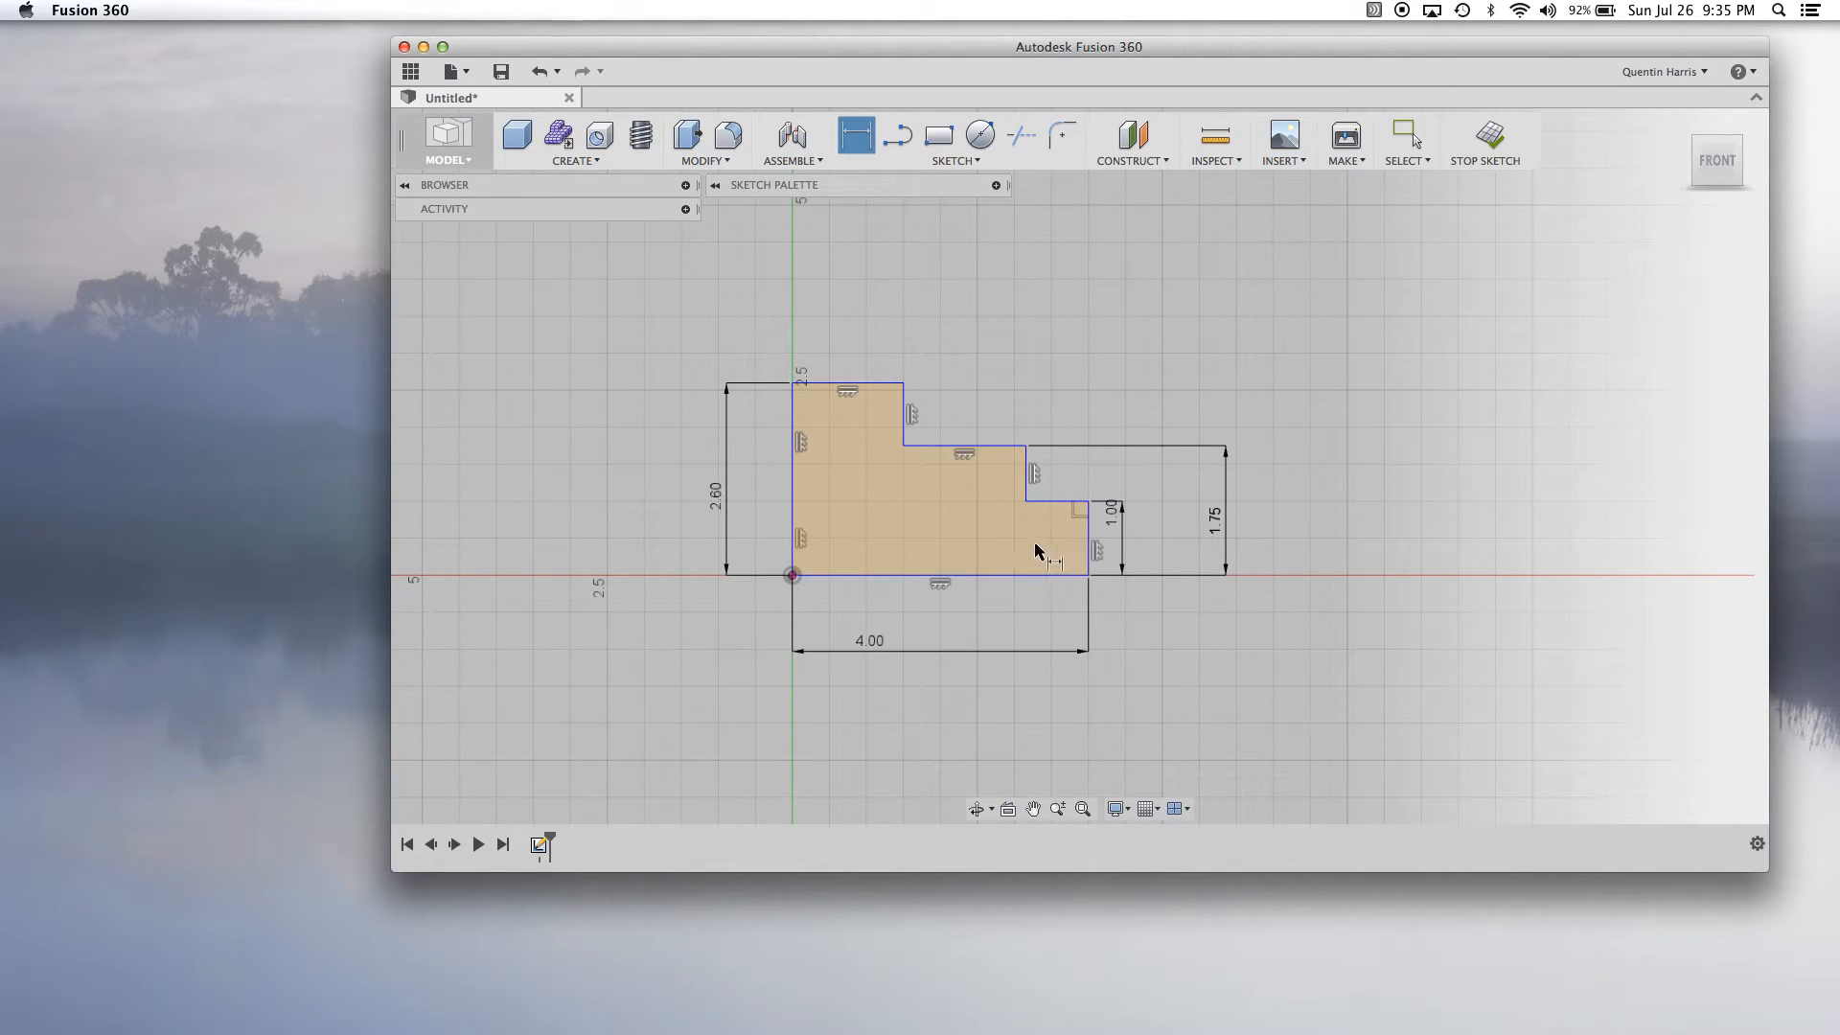
key("Escape")
left_click_drag(1220, 523, 1153, 521)
Dimension the profile's top edge to 1.25 in, placing the dimension above it.
scroll(901, 506, "up", 3)
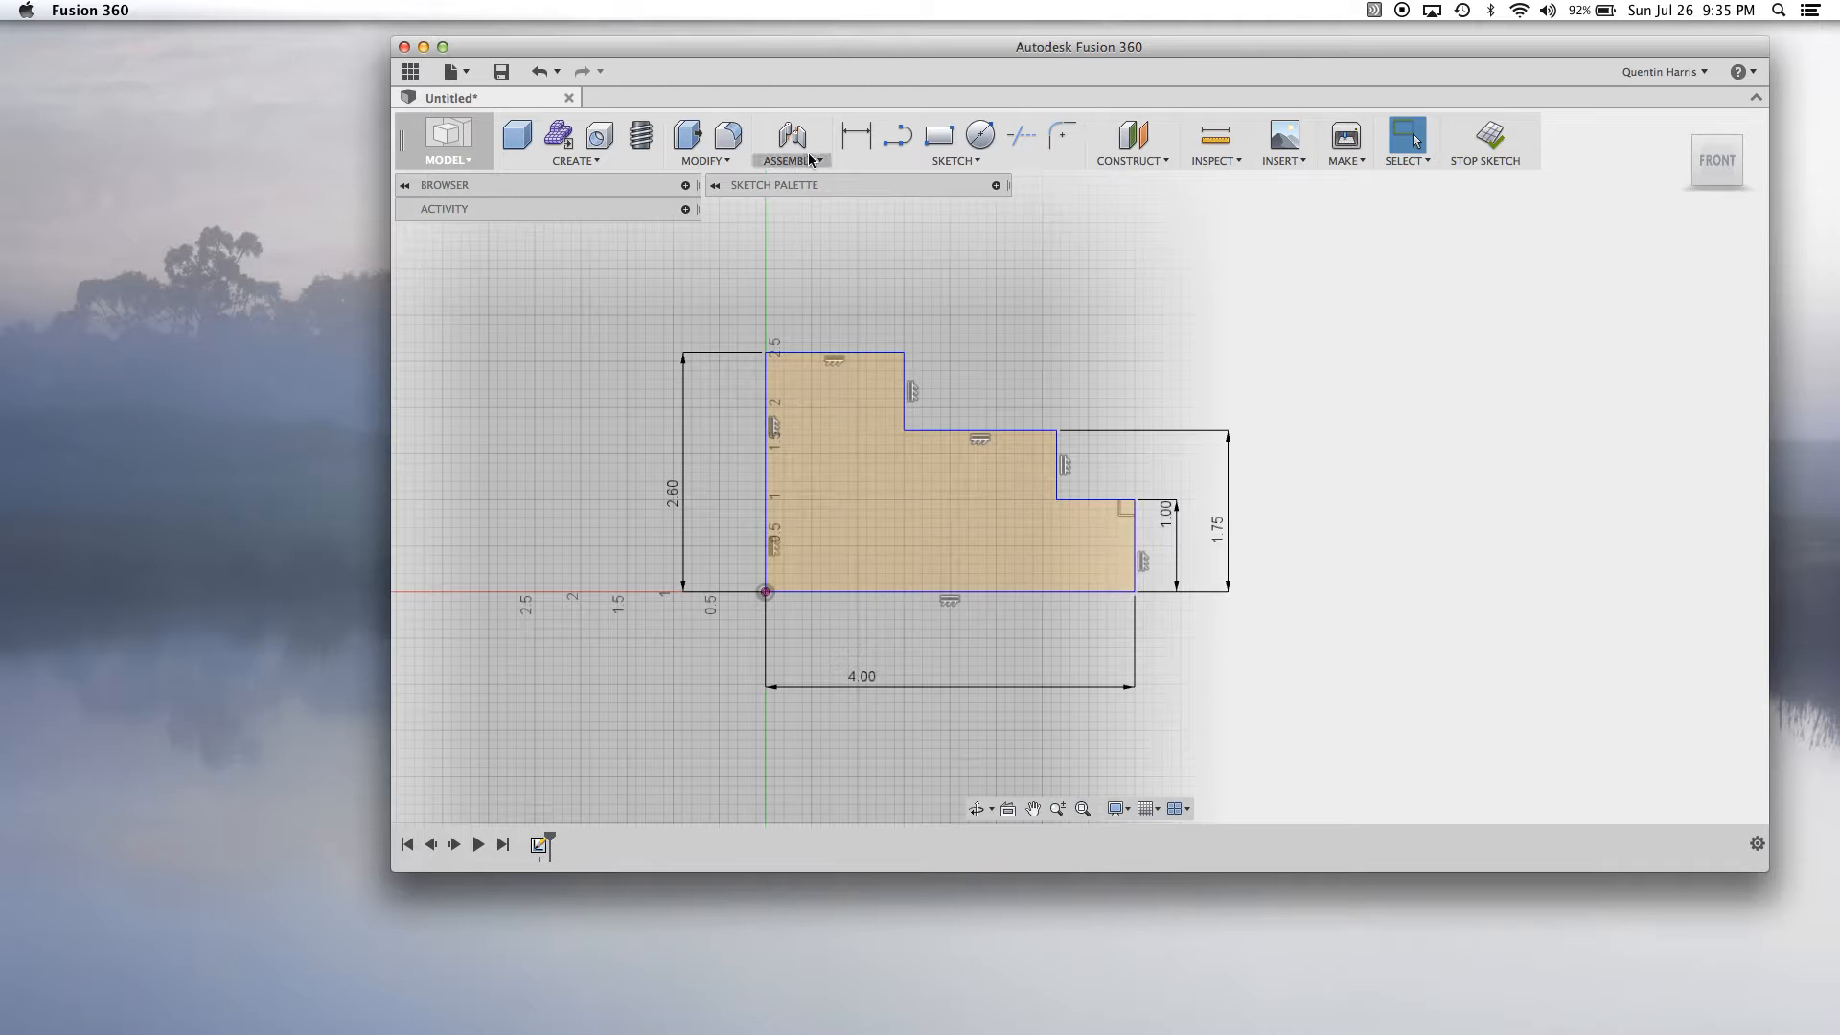
left_click(856, 135)
left_click(896, 353)
left_click(821, 280)
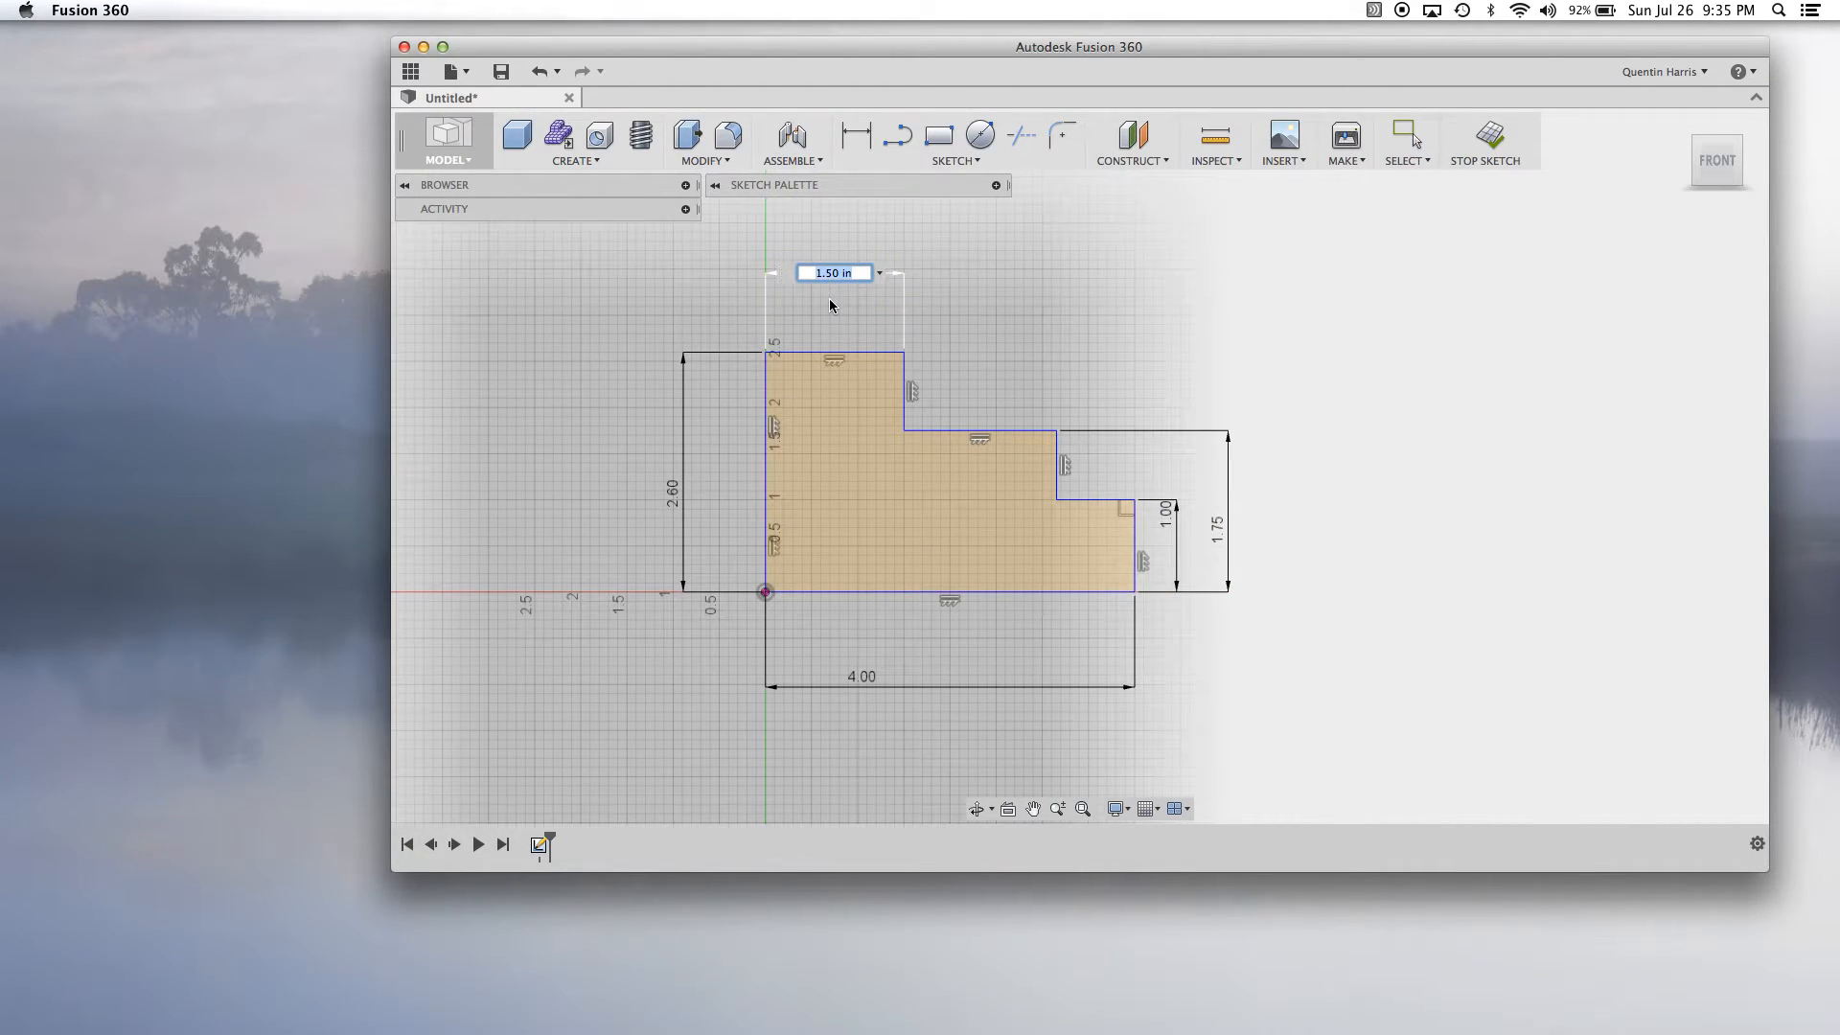
type("1.2")
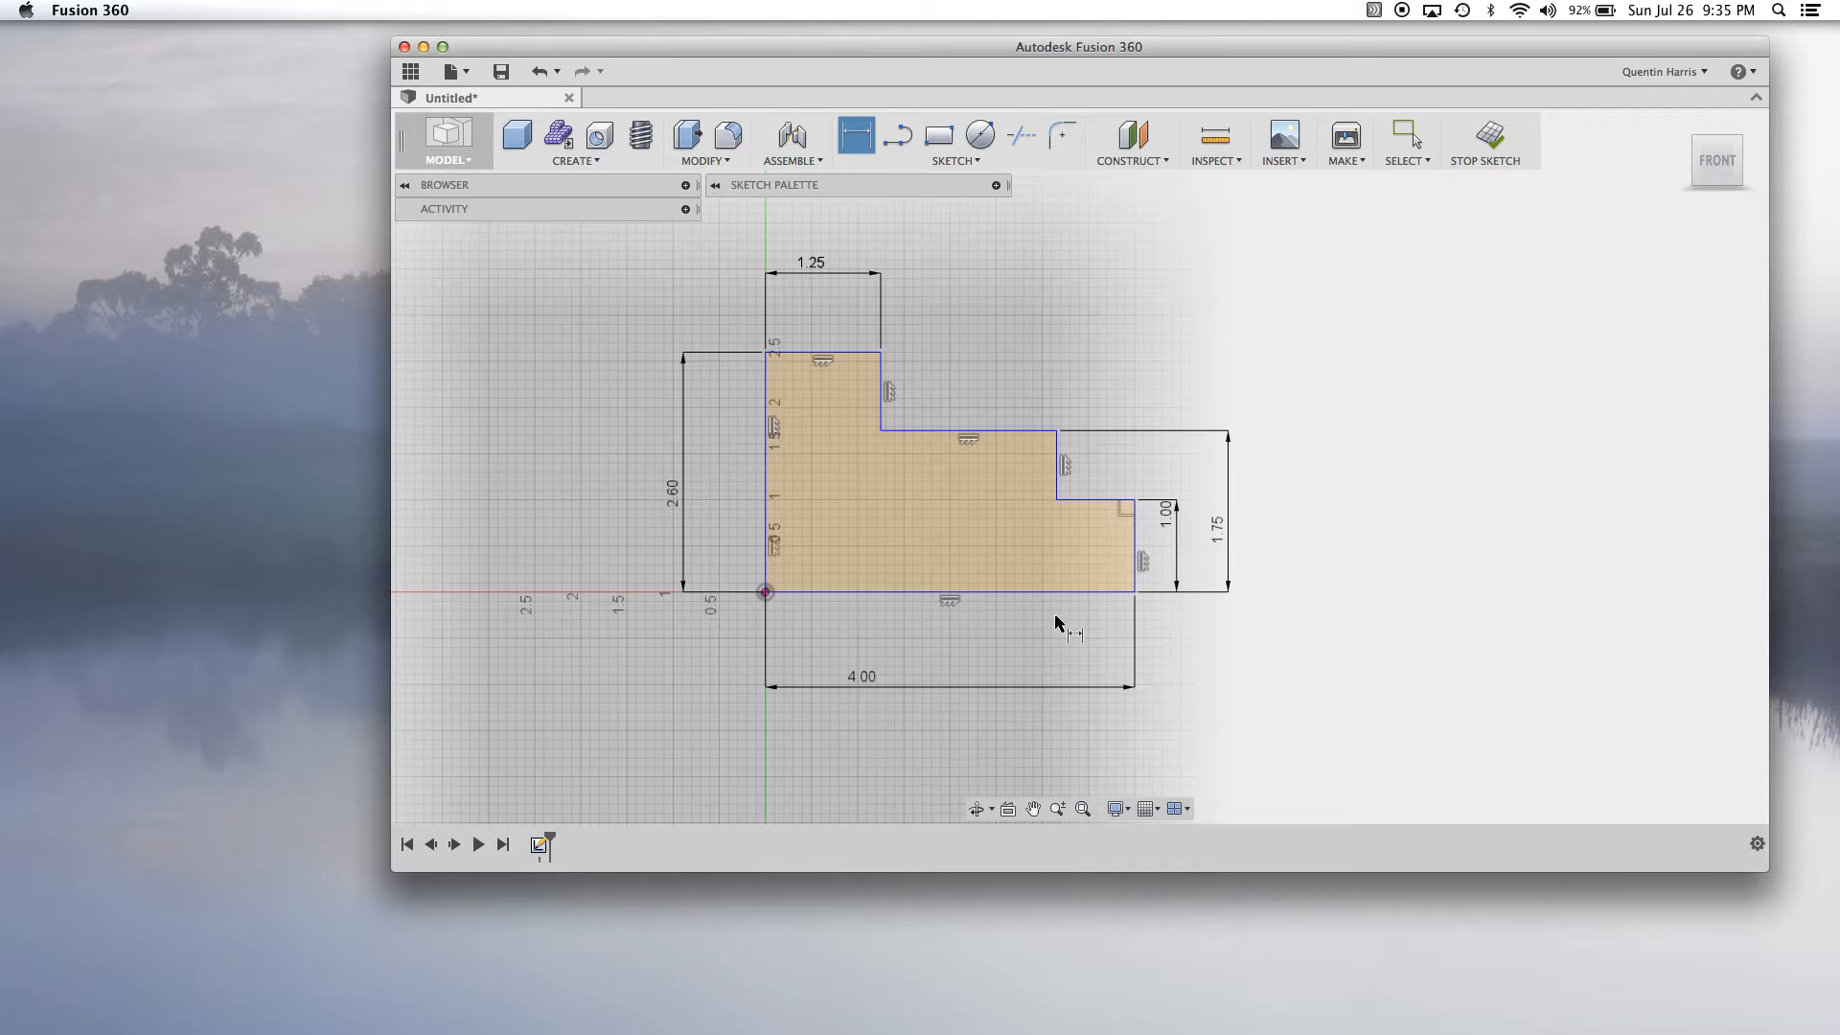
Move the middle step's outer corner inward to test which geometry is still unconstrained.
scroll(1055, 622, "down", 2)
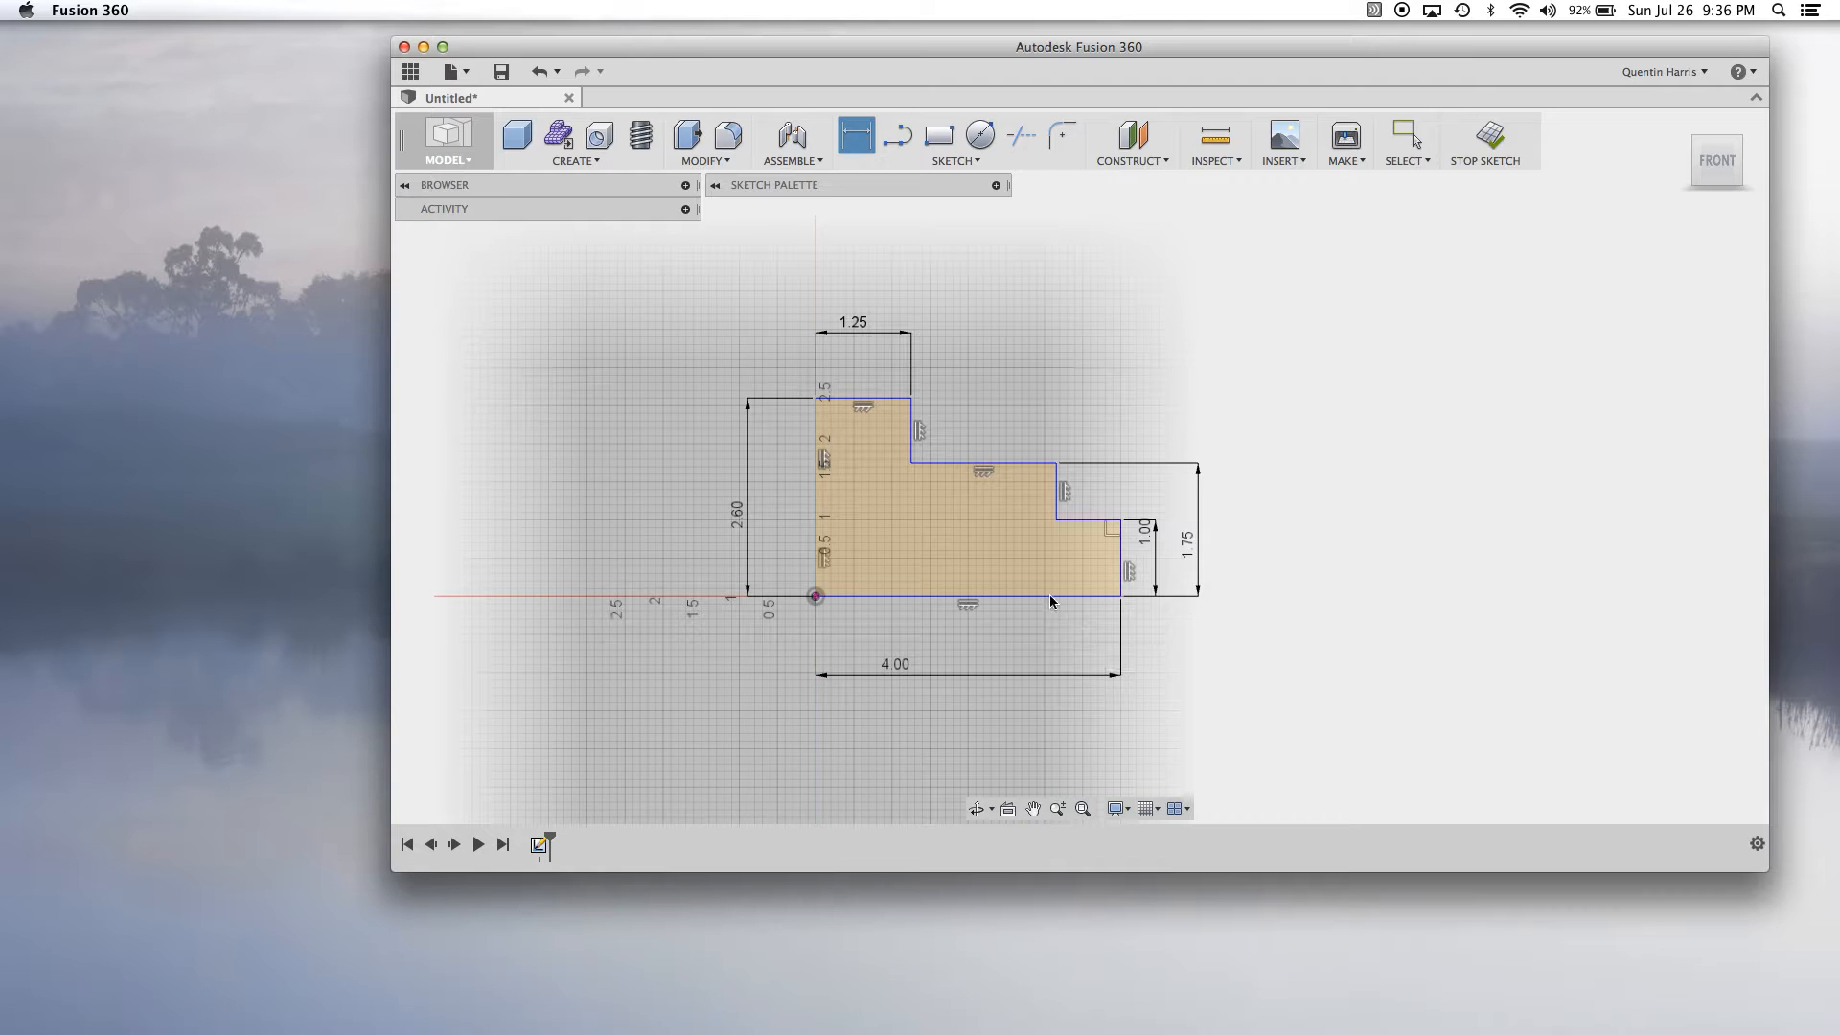
key("Escape")
left_click_drag(912, 466, 1024, 473)
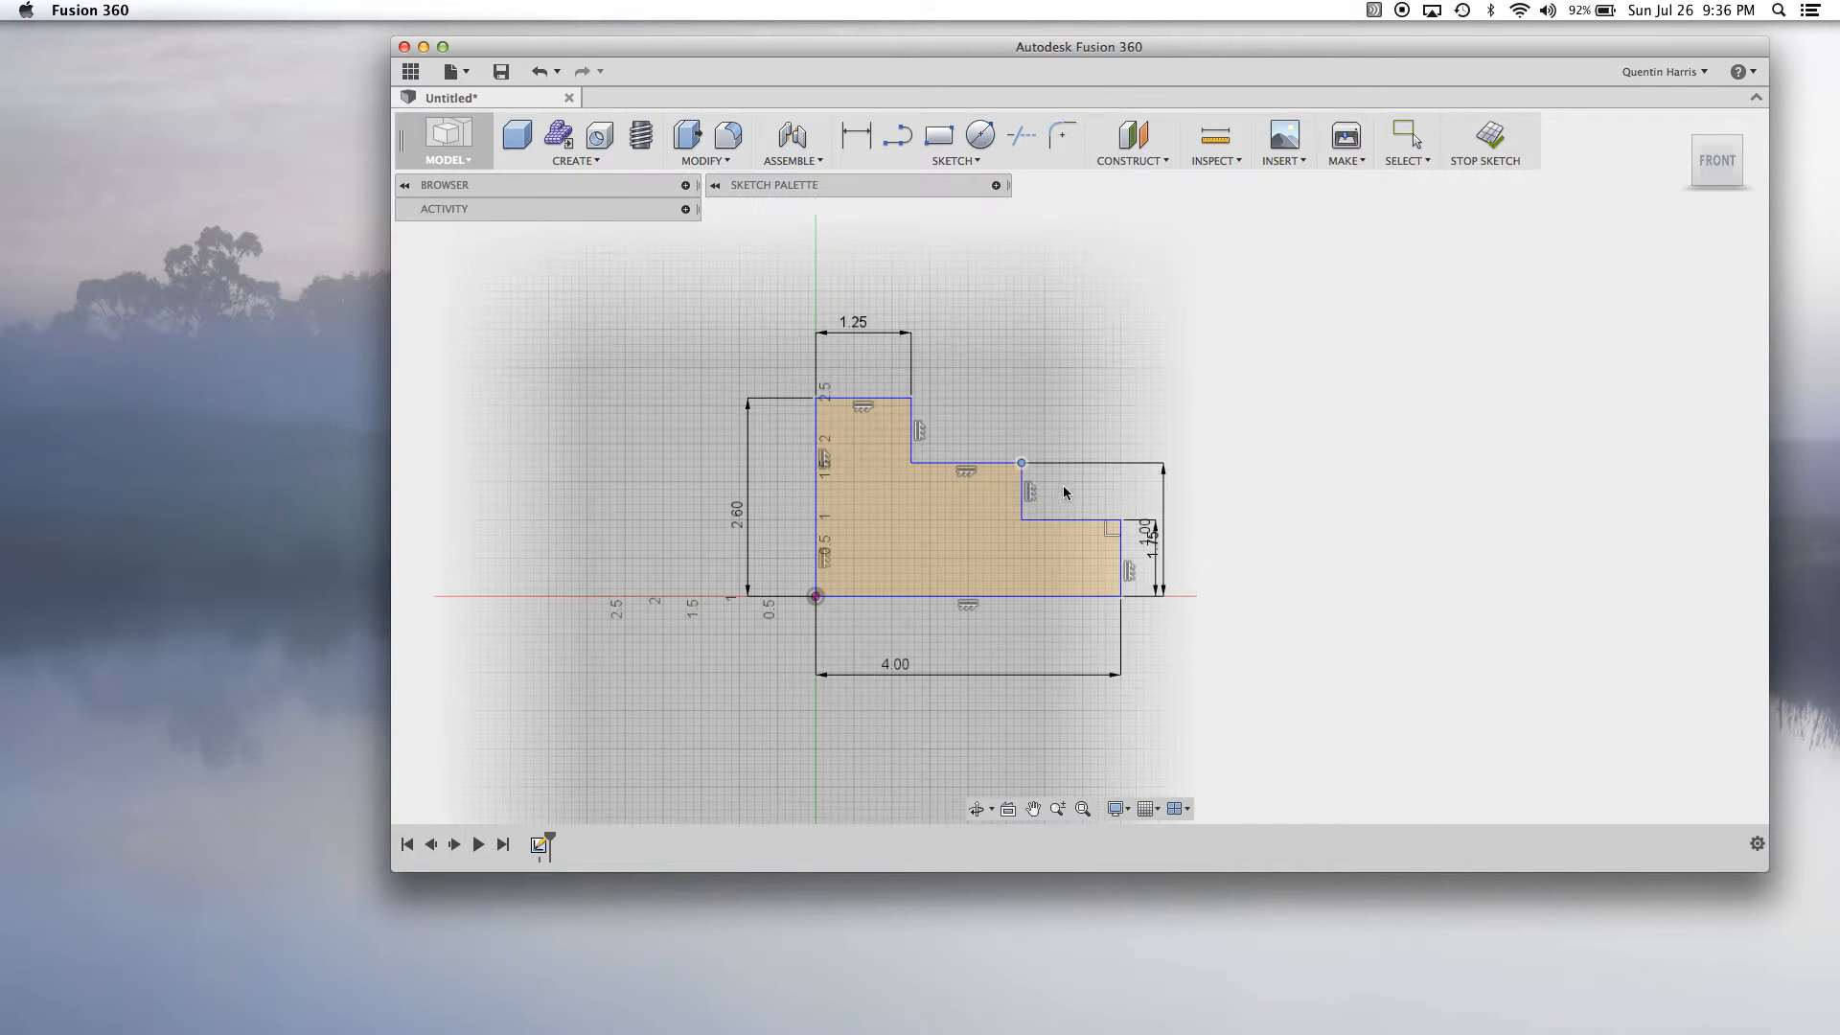
key("Escape")
scroll(999, 525, "up", 4)
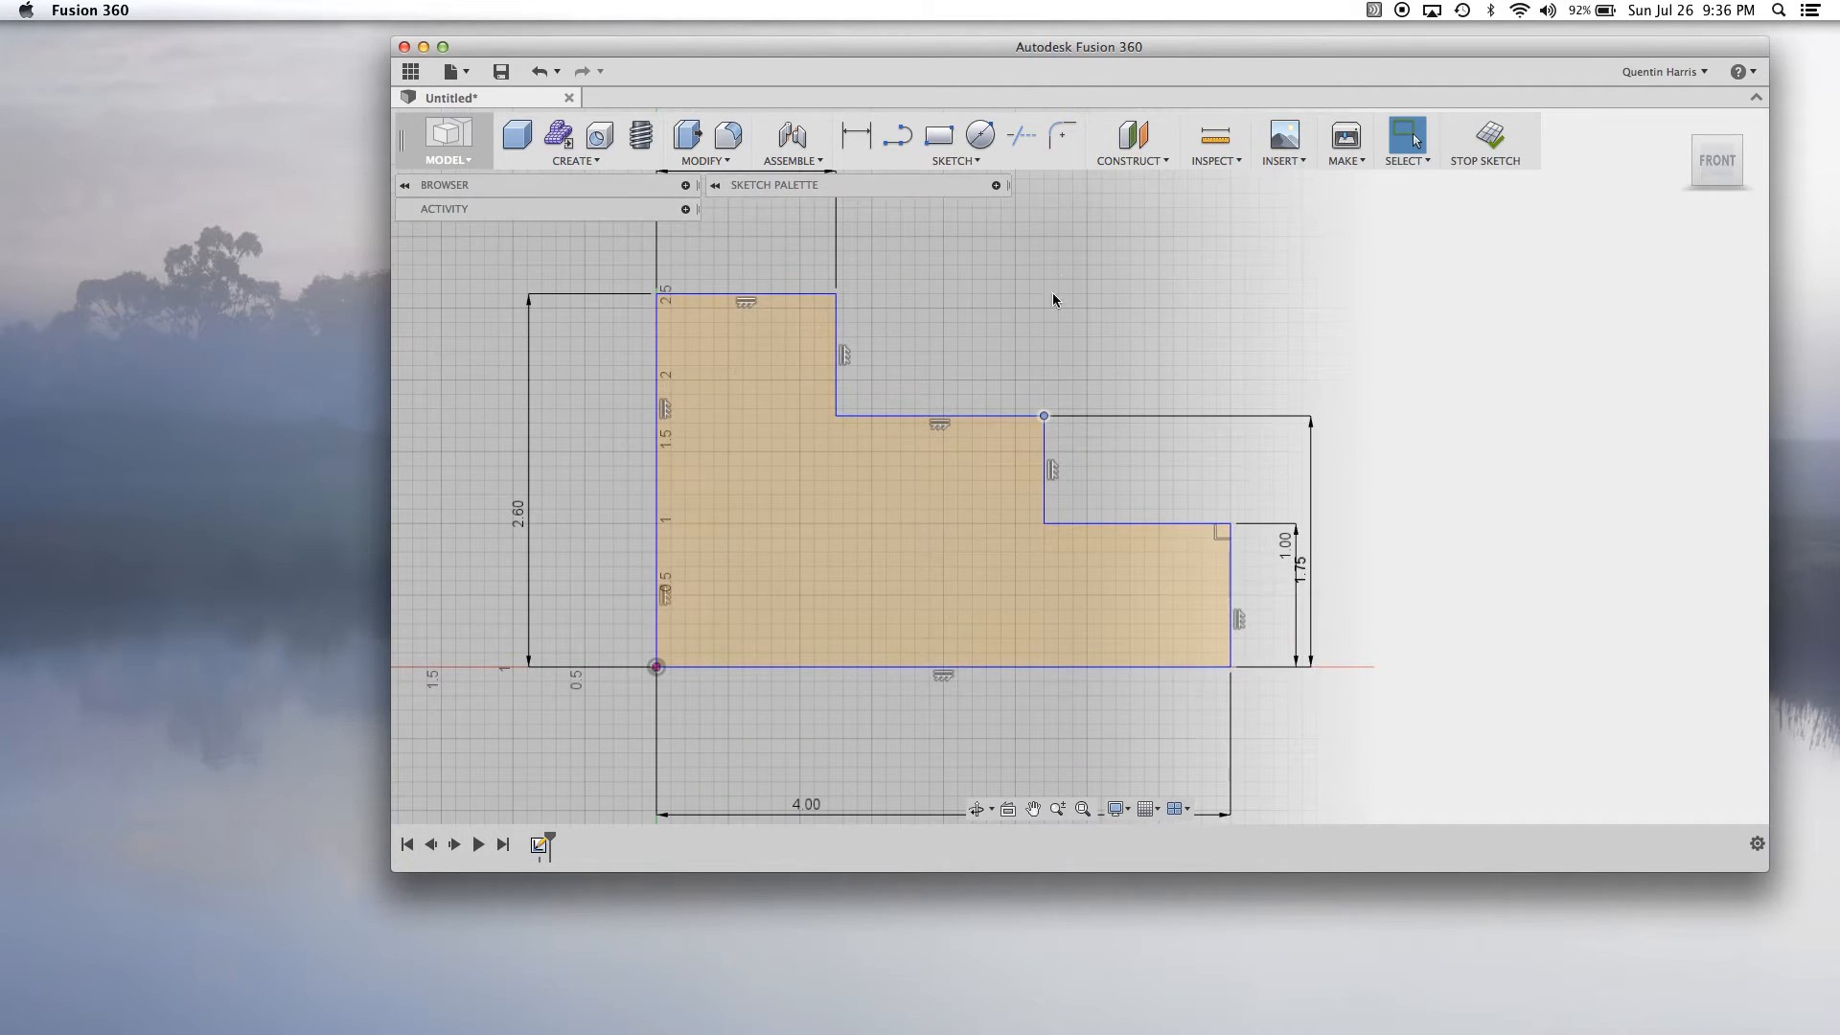
left_click(1020, 285)
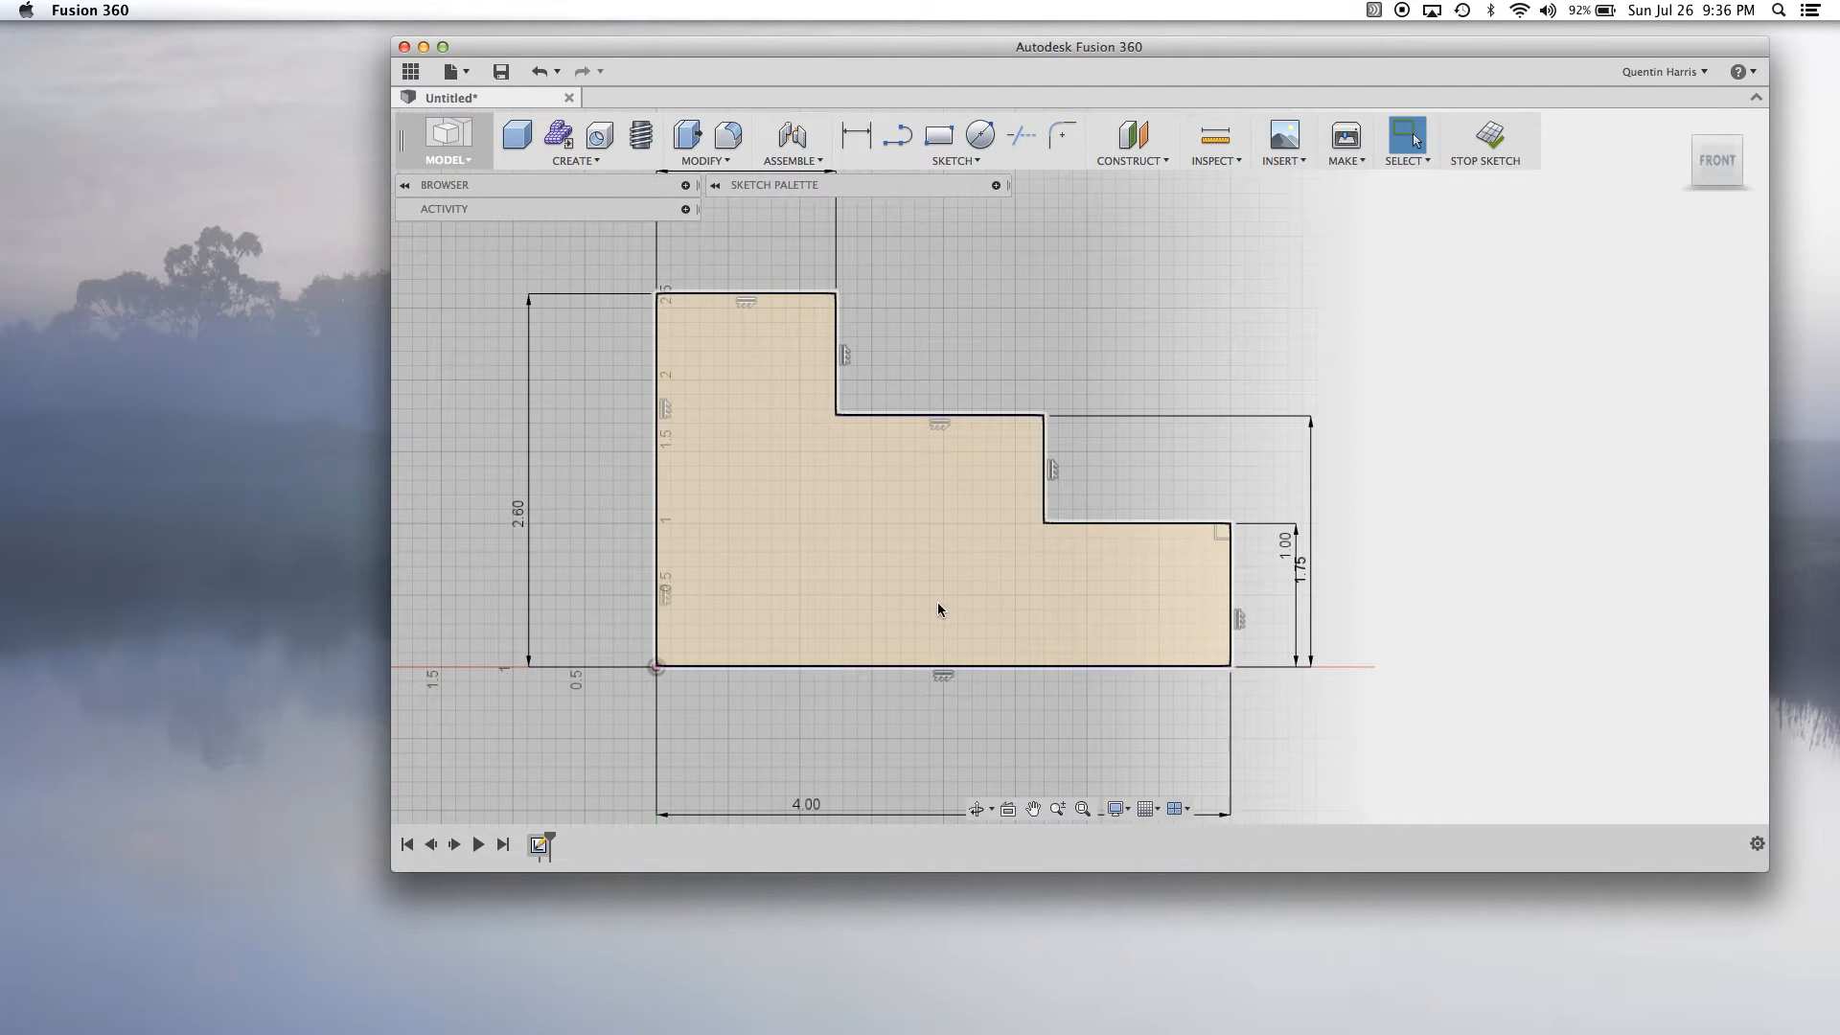
Move the 1.75 in dimension outward clear of the 1.00 in one, and shift the middle step's outer corner slightly inward.
scroll(991, 639, "down", 1)
left_click_drag(1288, 572, 1321, 572)
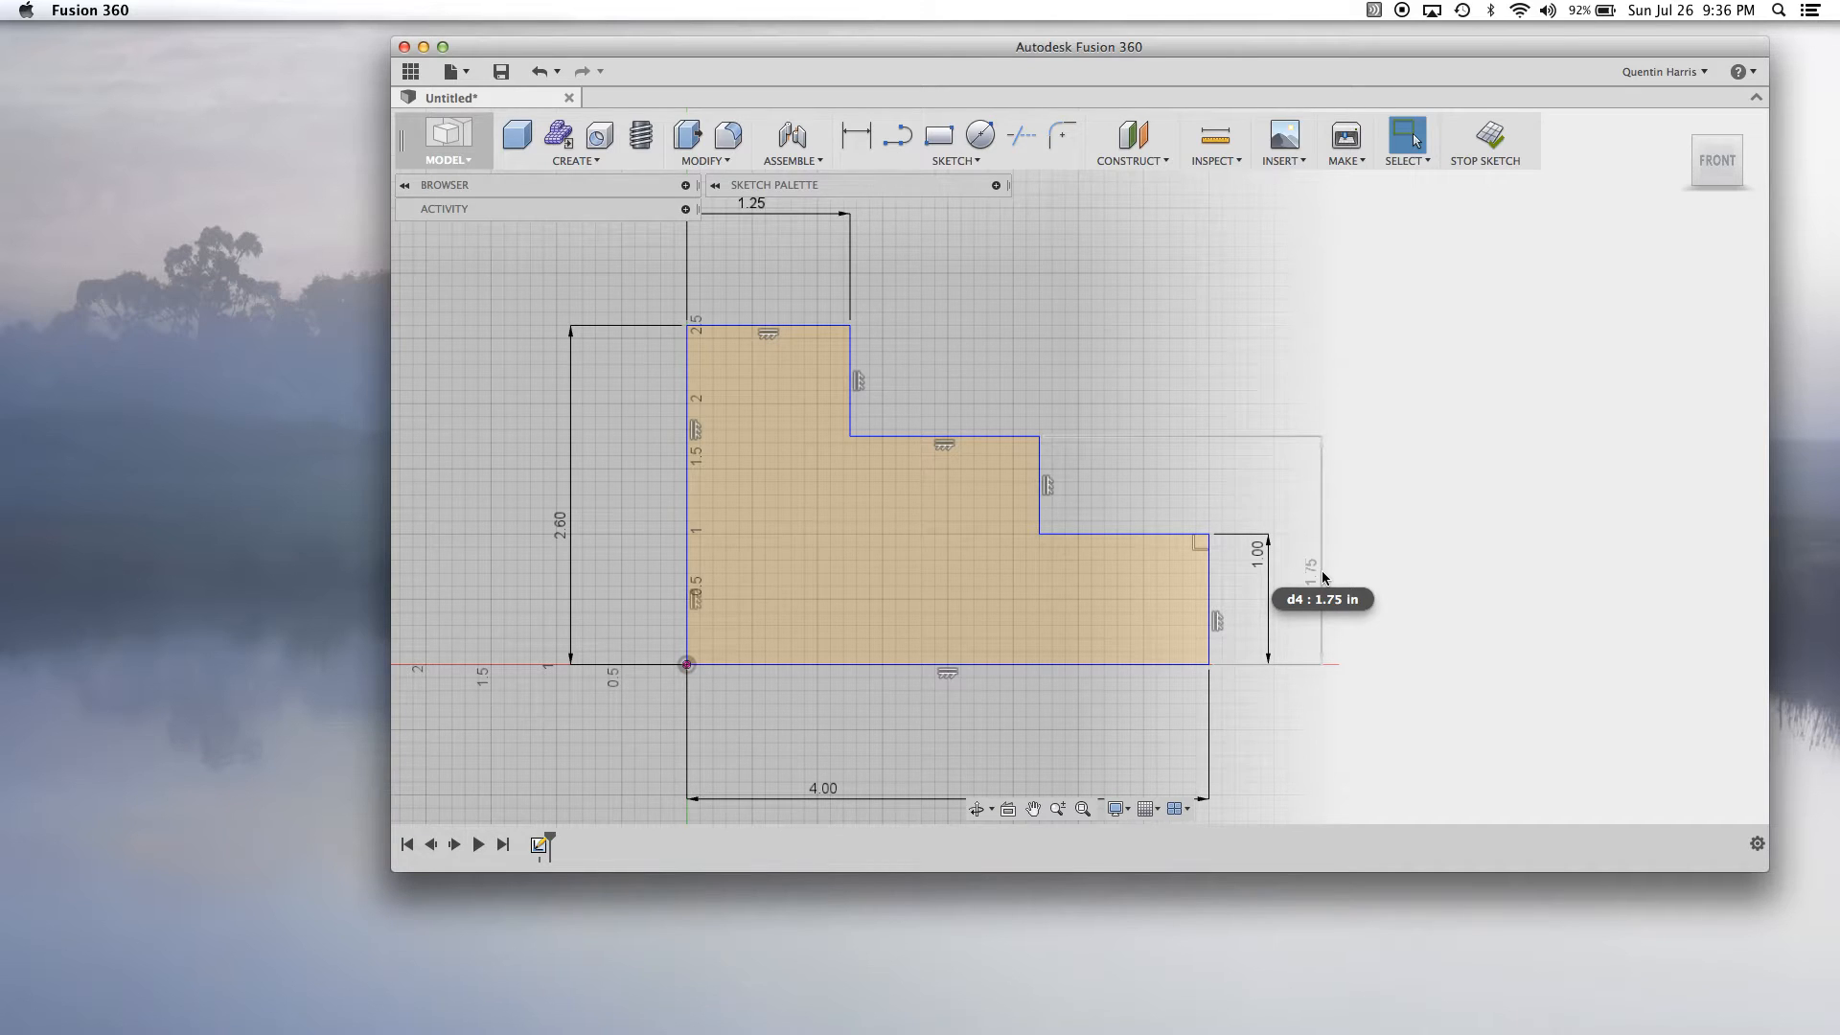
left_click_drag(1323, 576, 1323, 576)
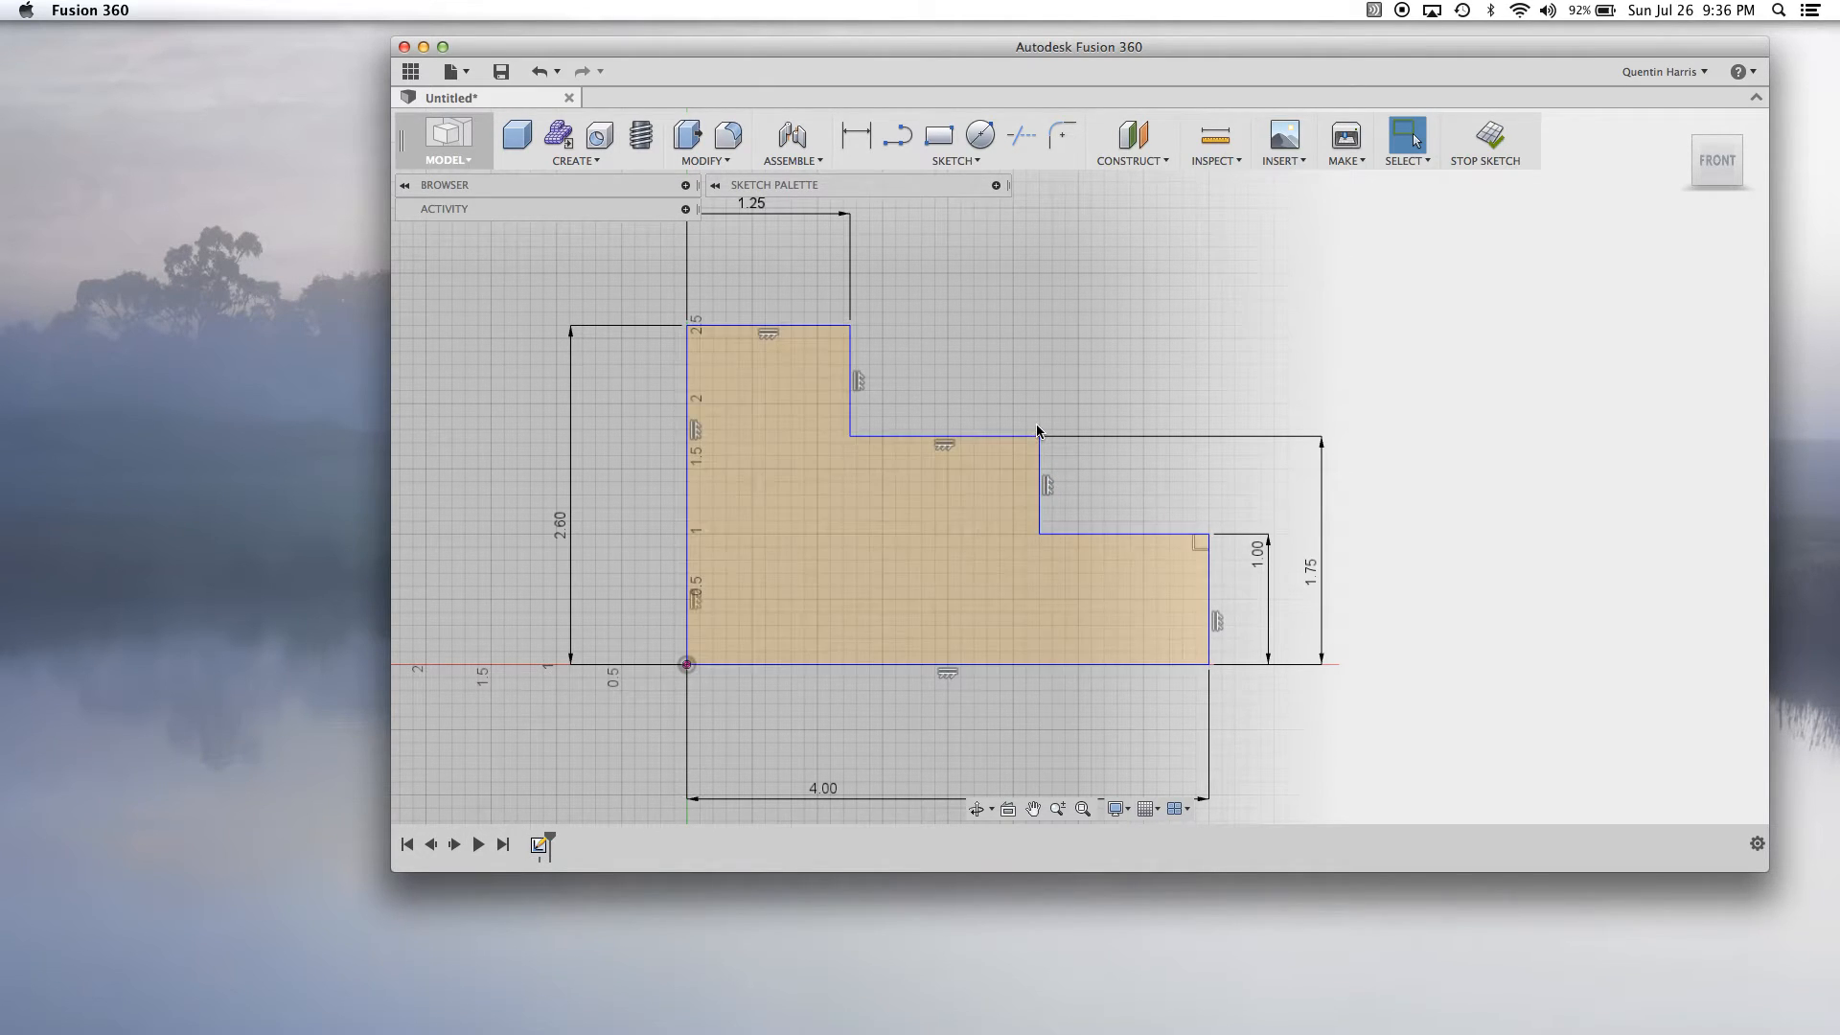
mouse_move(1041, 438)
left_mouse_down()
mouse_move(1076, 438)
mouse_move(973, 438)
mouse_move(1077, 438)
mouse_move(1033, 438)
left_mouse_up()
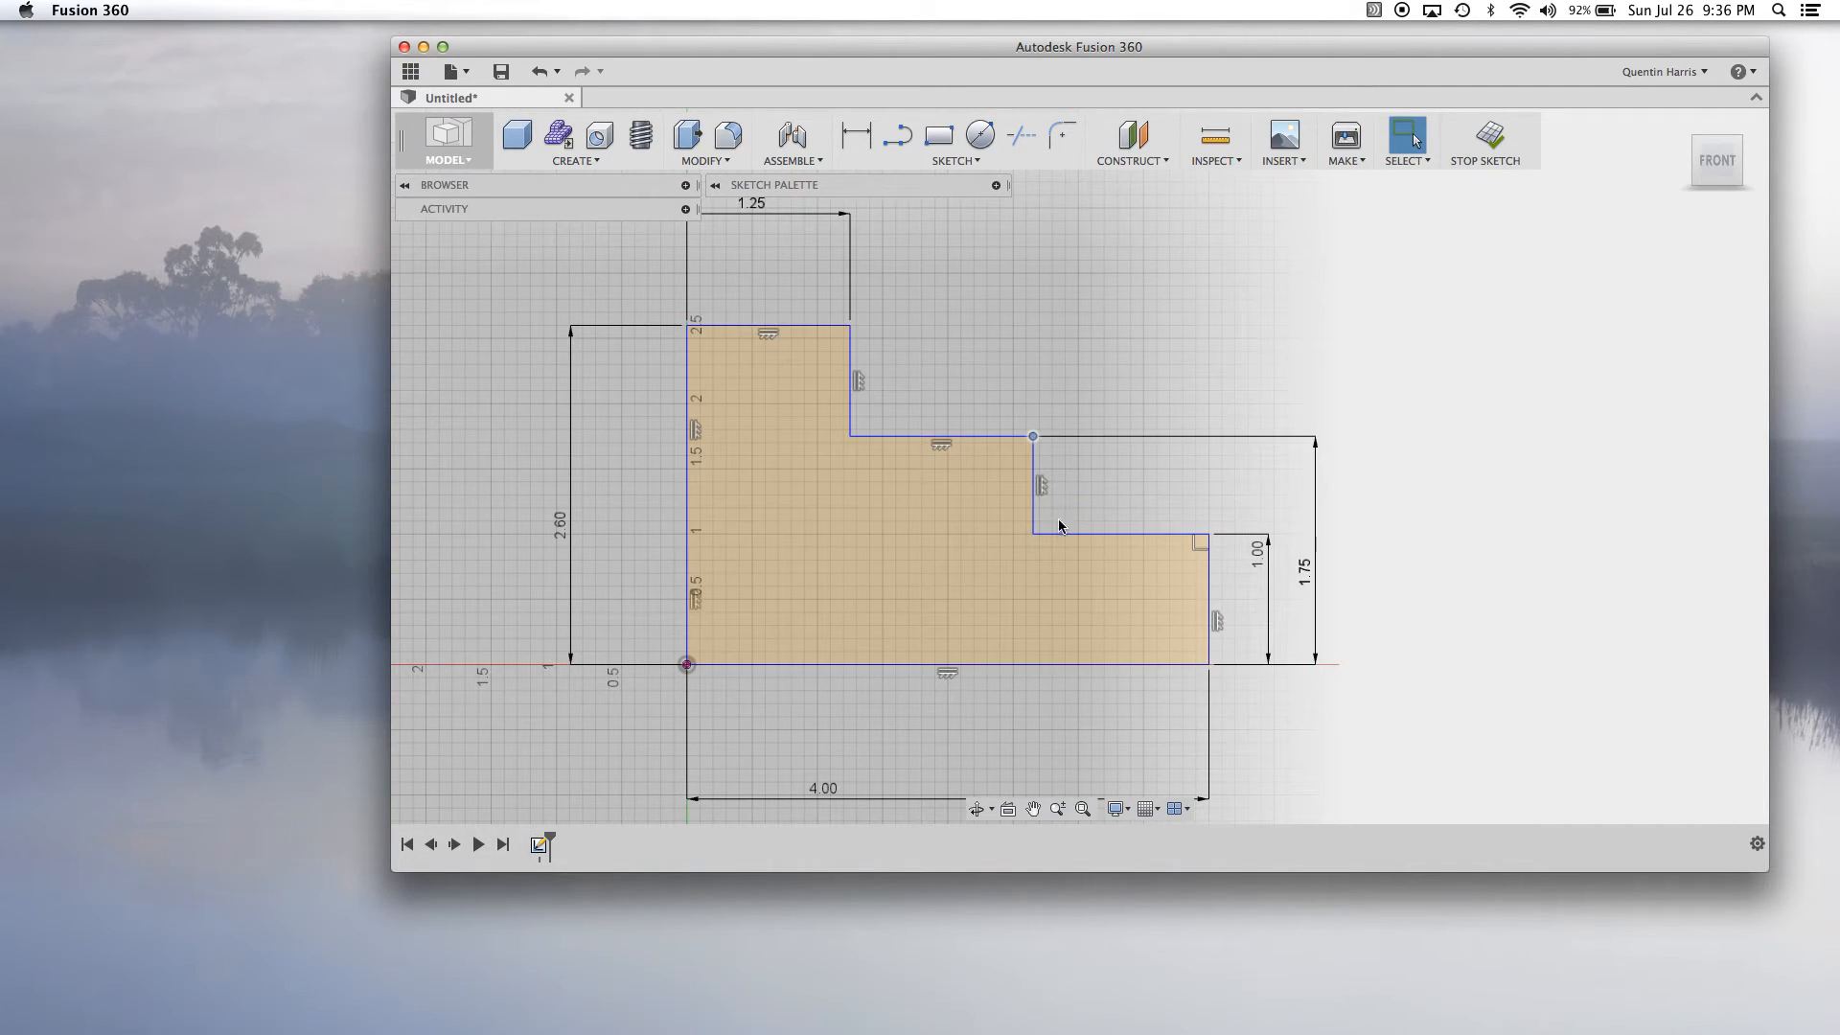
left_click(858, 136)
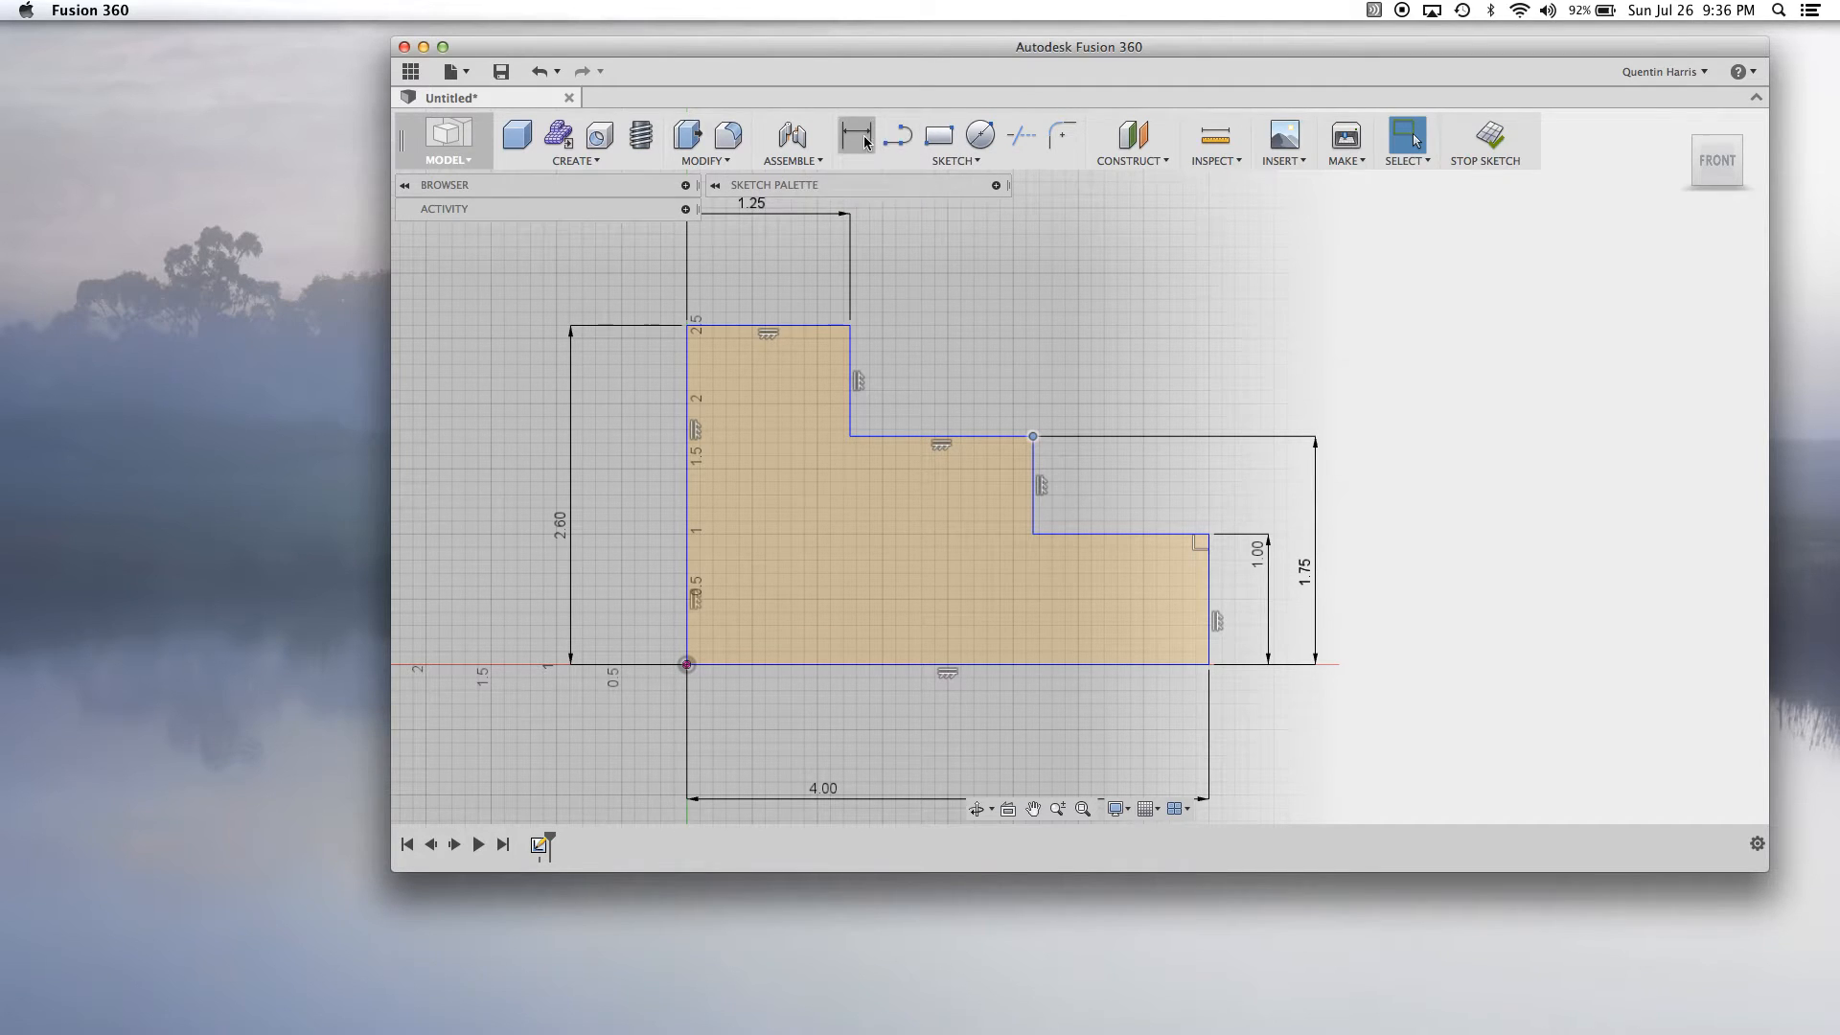
left_click(1034, 536)
left_click(1210, 665)
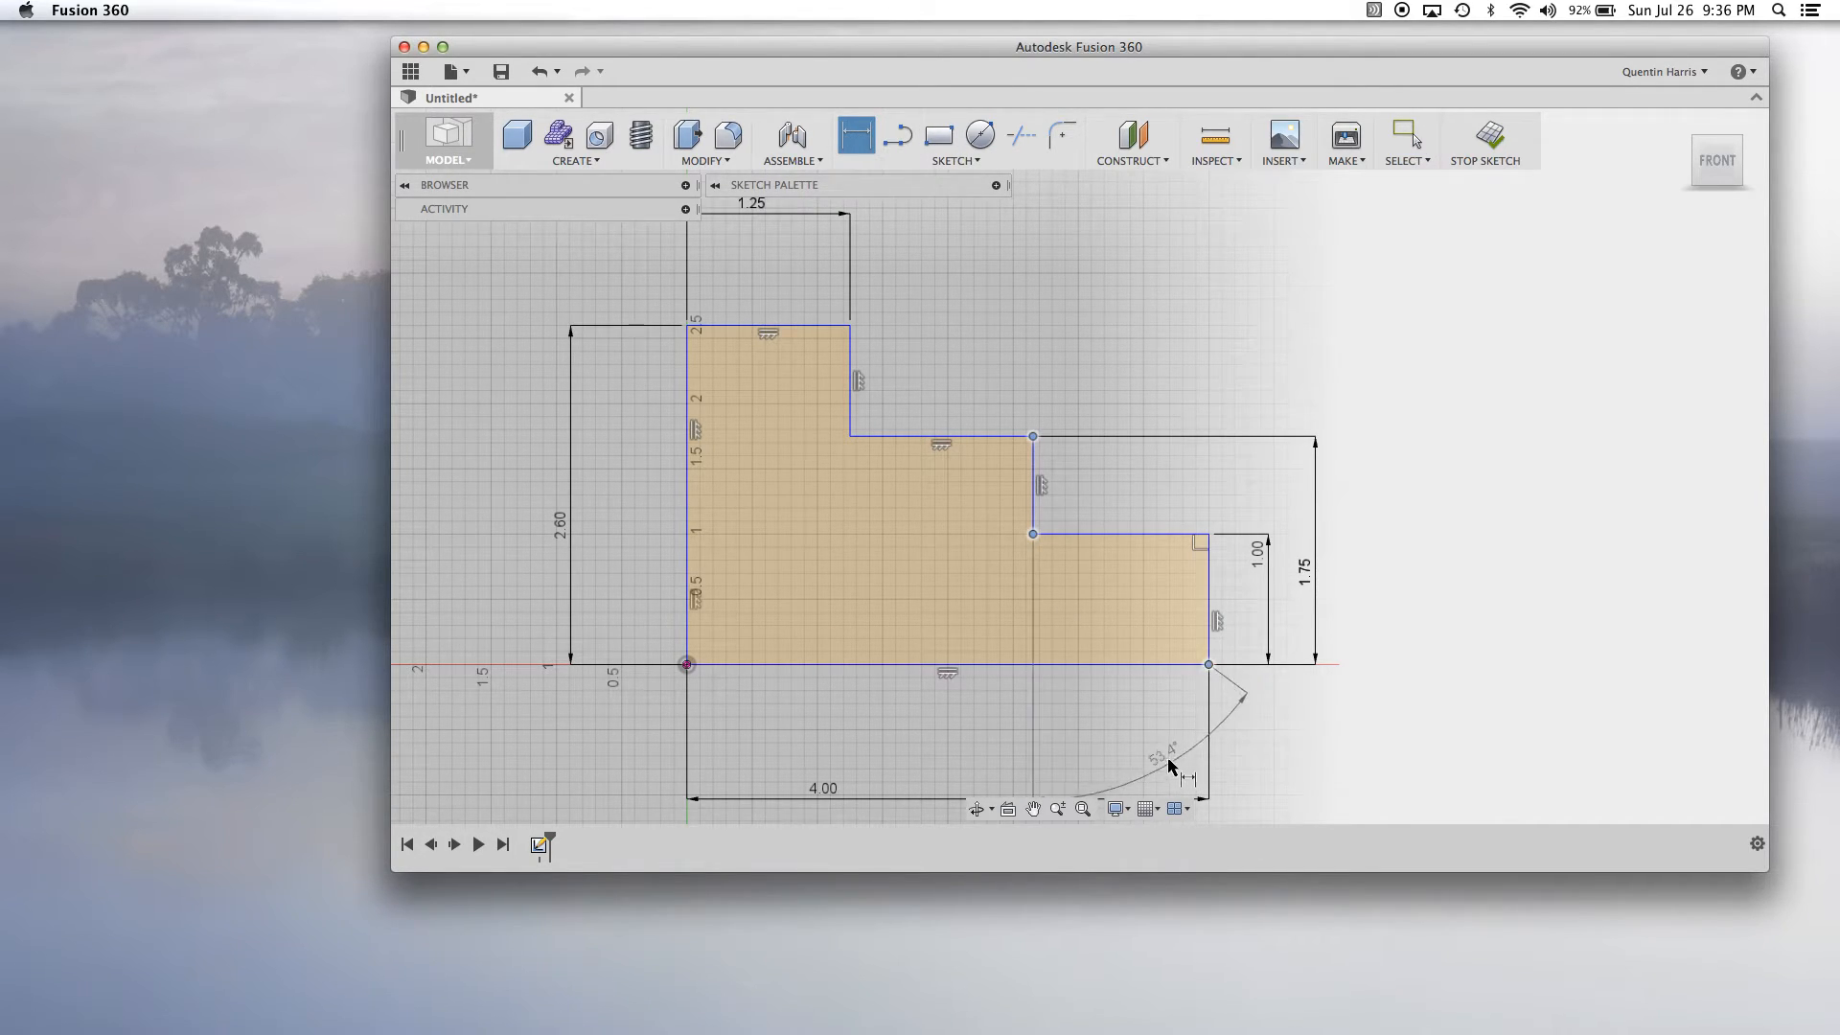
key("Escape")
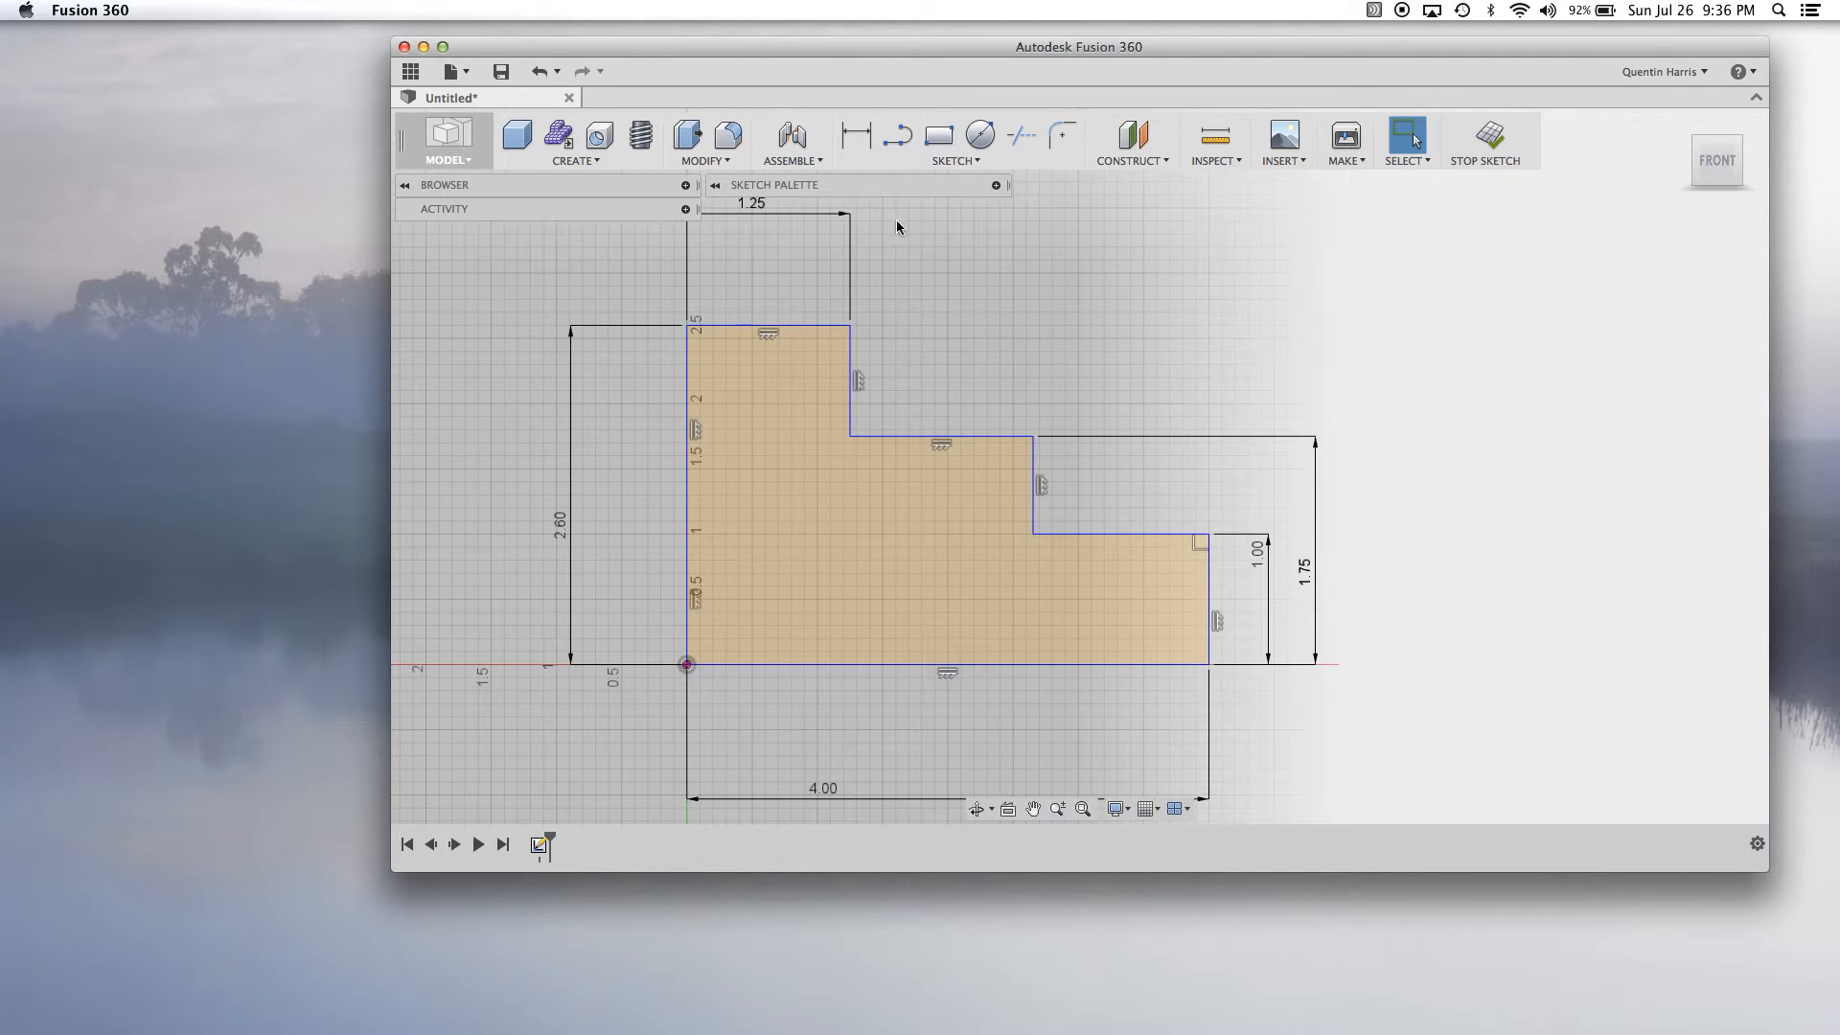
Dimension the horizontal distance from the middle step's vertical edge to the profile's right edge to 1.4 in, placing it below the base line.
left_click(856, 136)
left_click(1037, 498)
left_click(1212, 608)
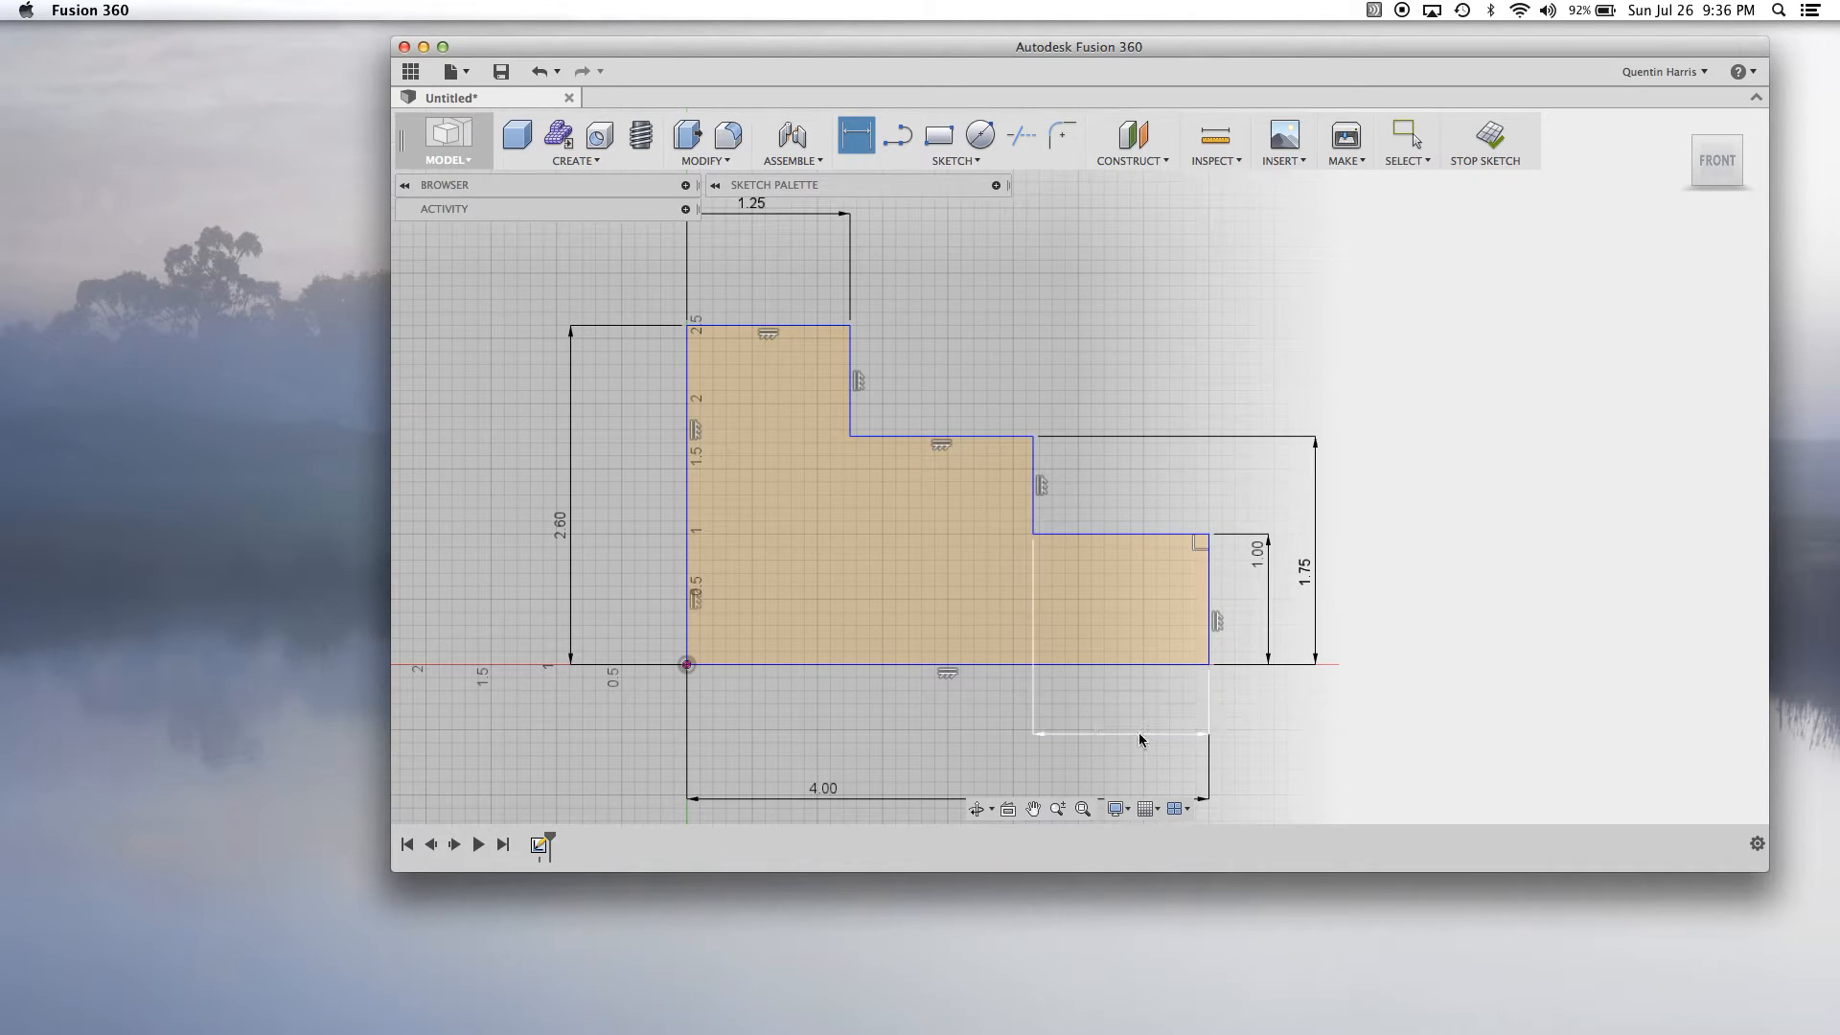
left_click(1140, 739)
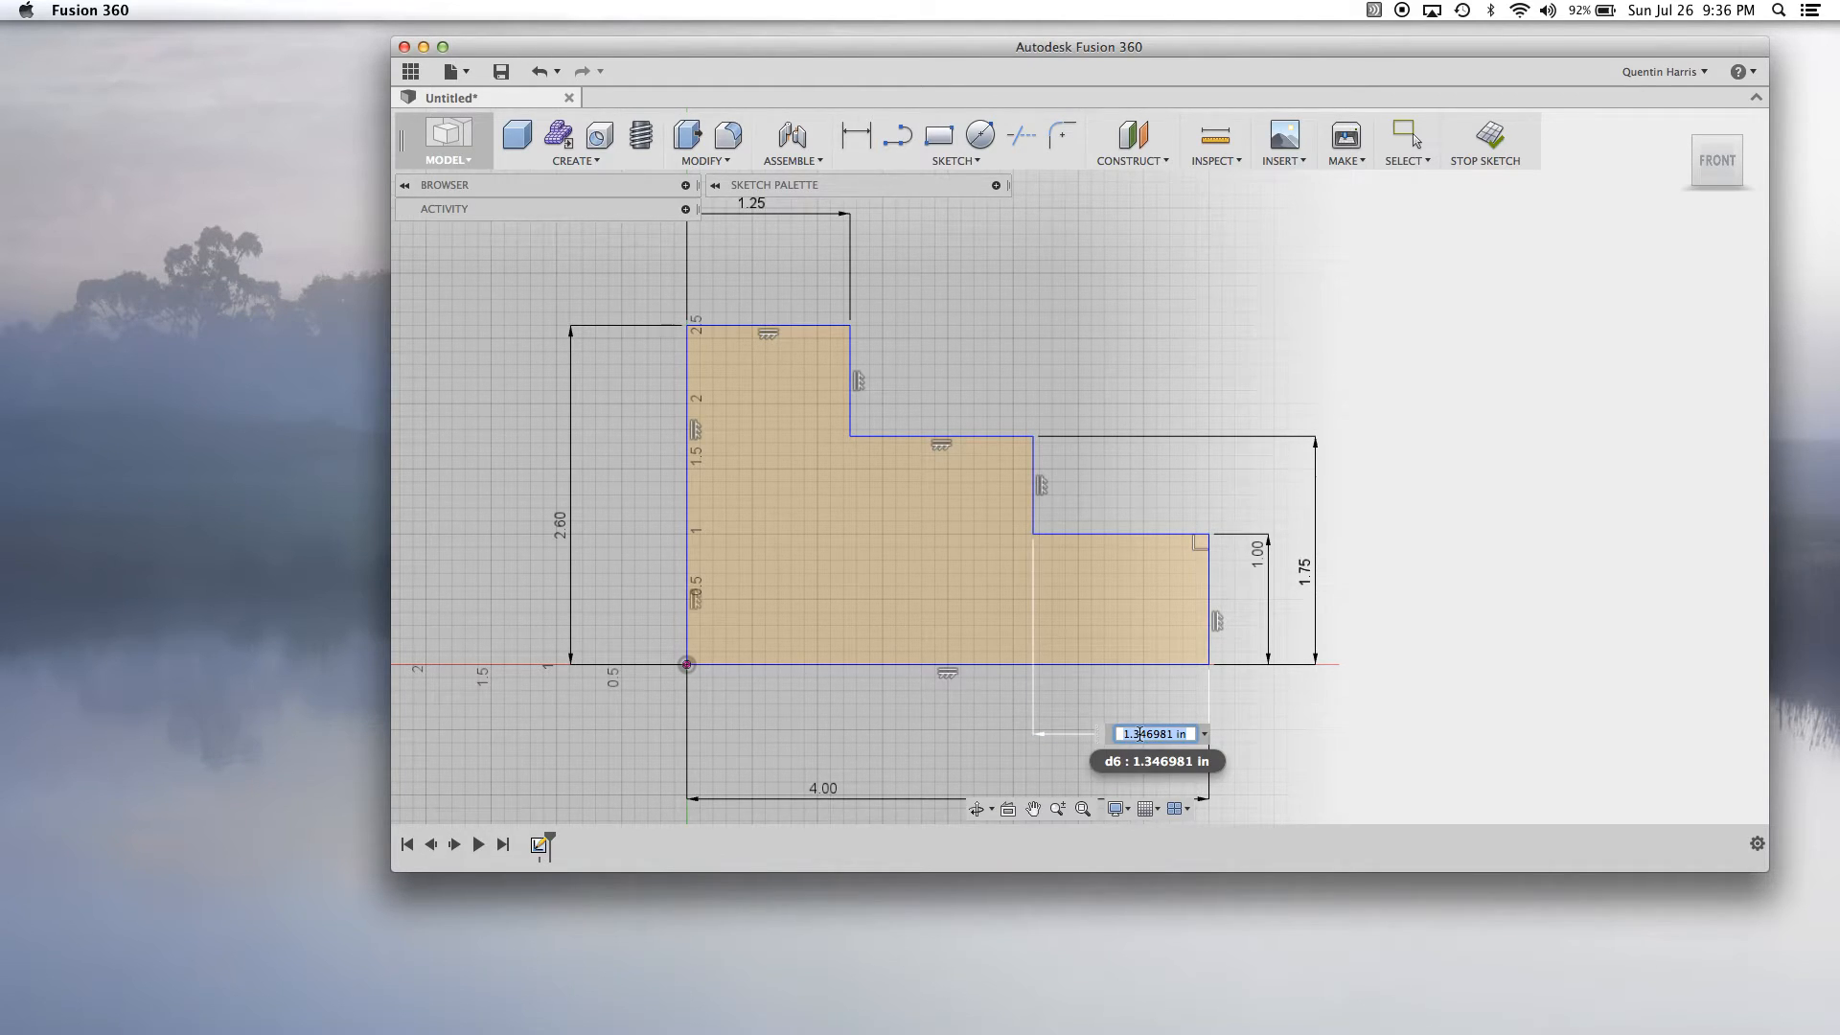
type("1.4")
key("Return")
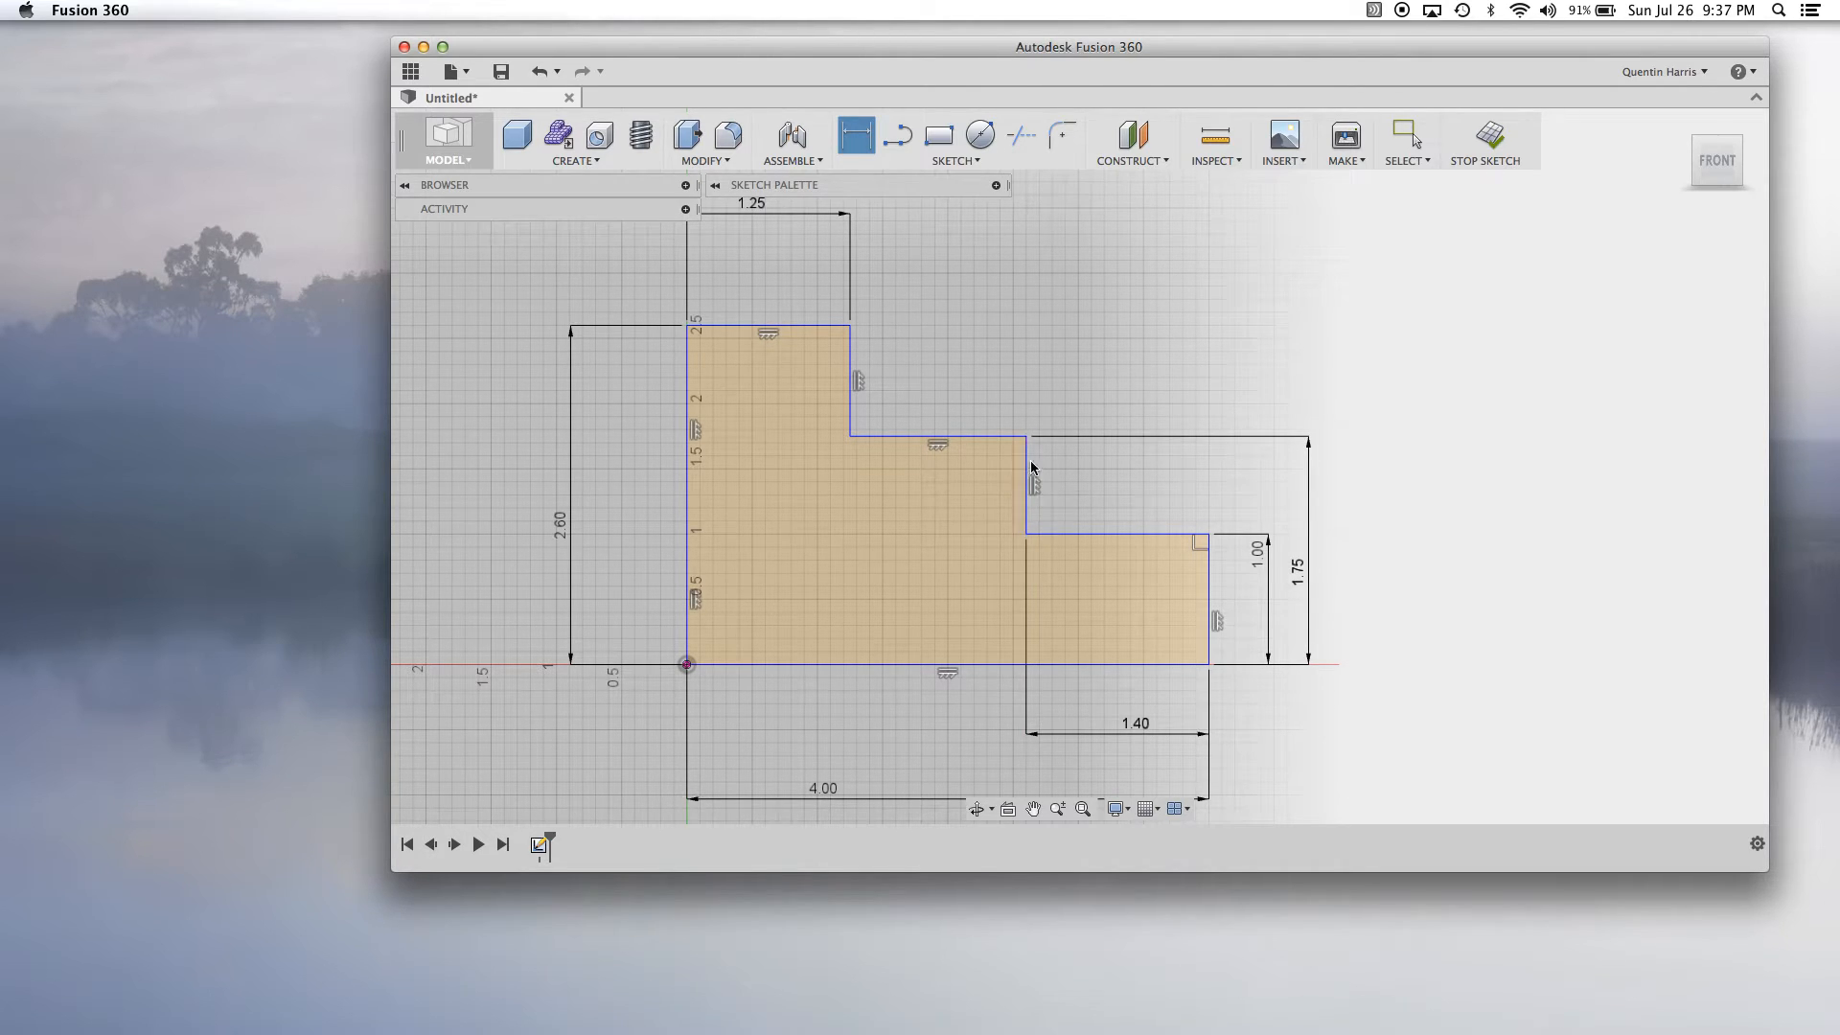
key("Escape")
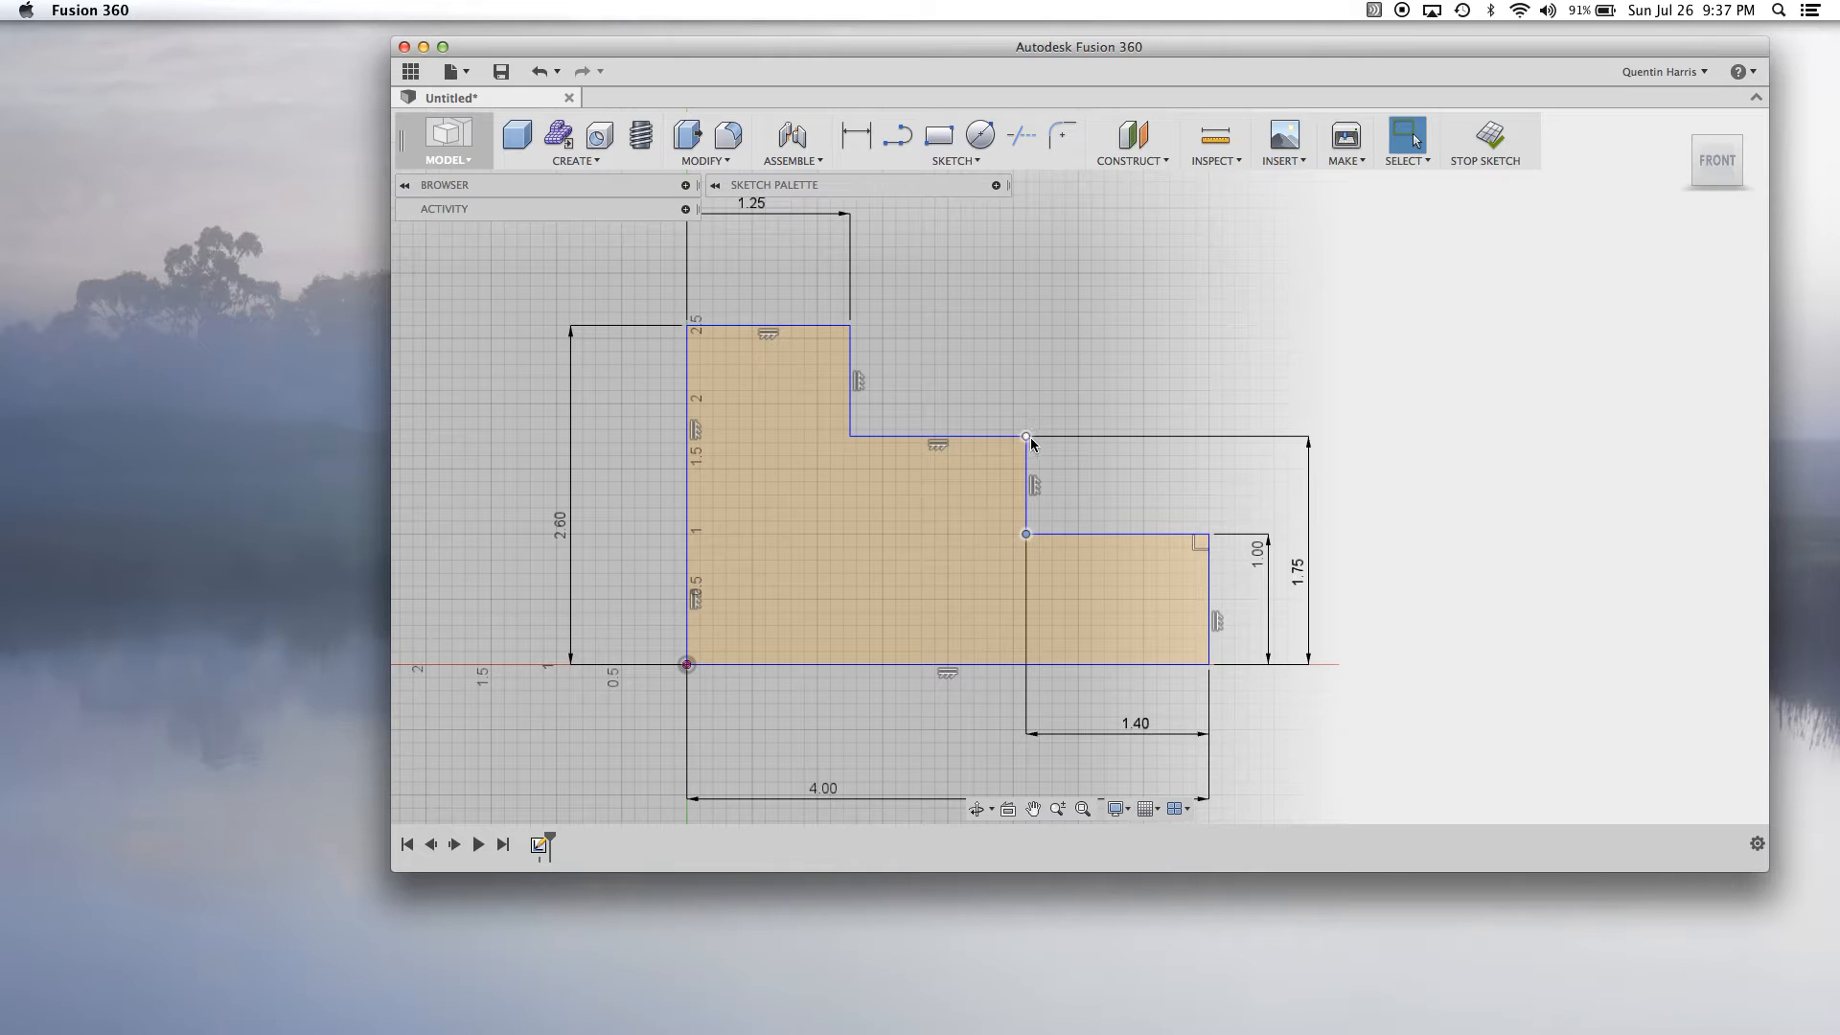
scroll(782, 583, "down", 5)
middle_click_drag(782, 584, 939, 540)
scroll(939, 540, "up", 2)
scroll(951, 539, "down", 1)
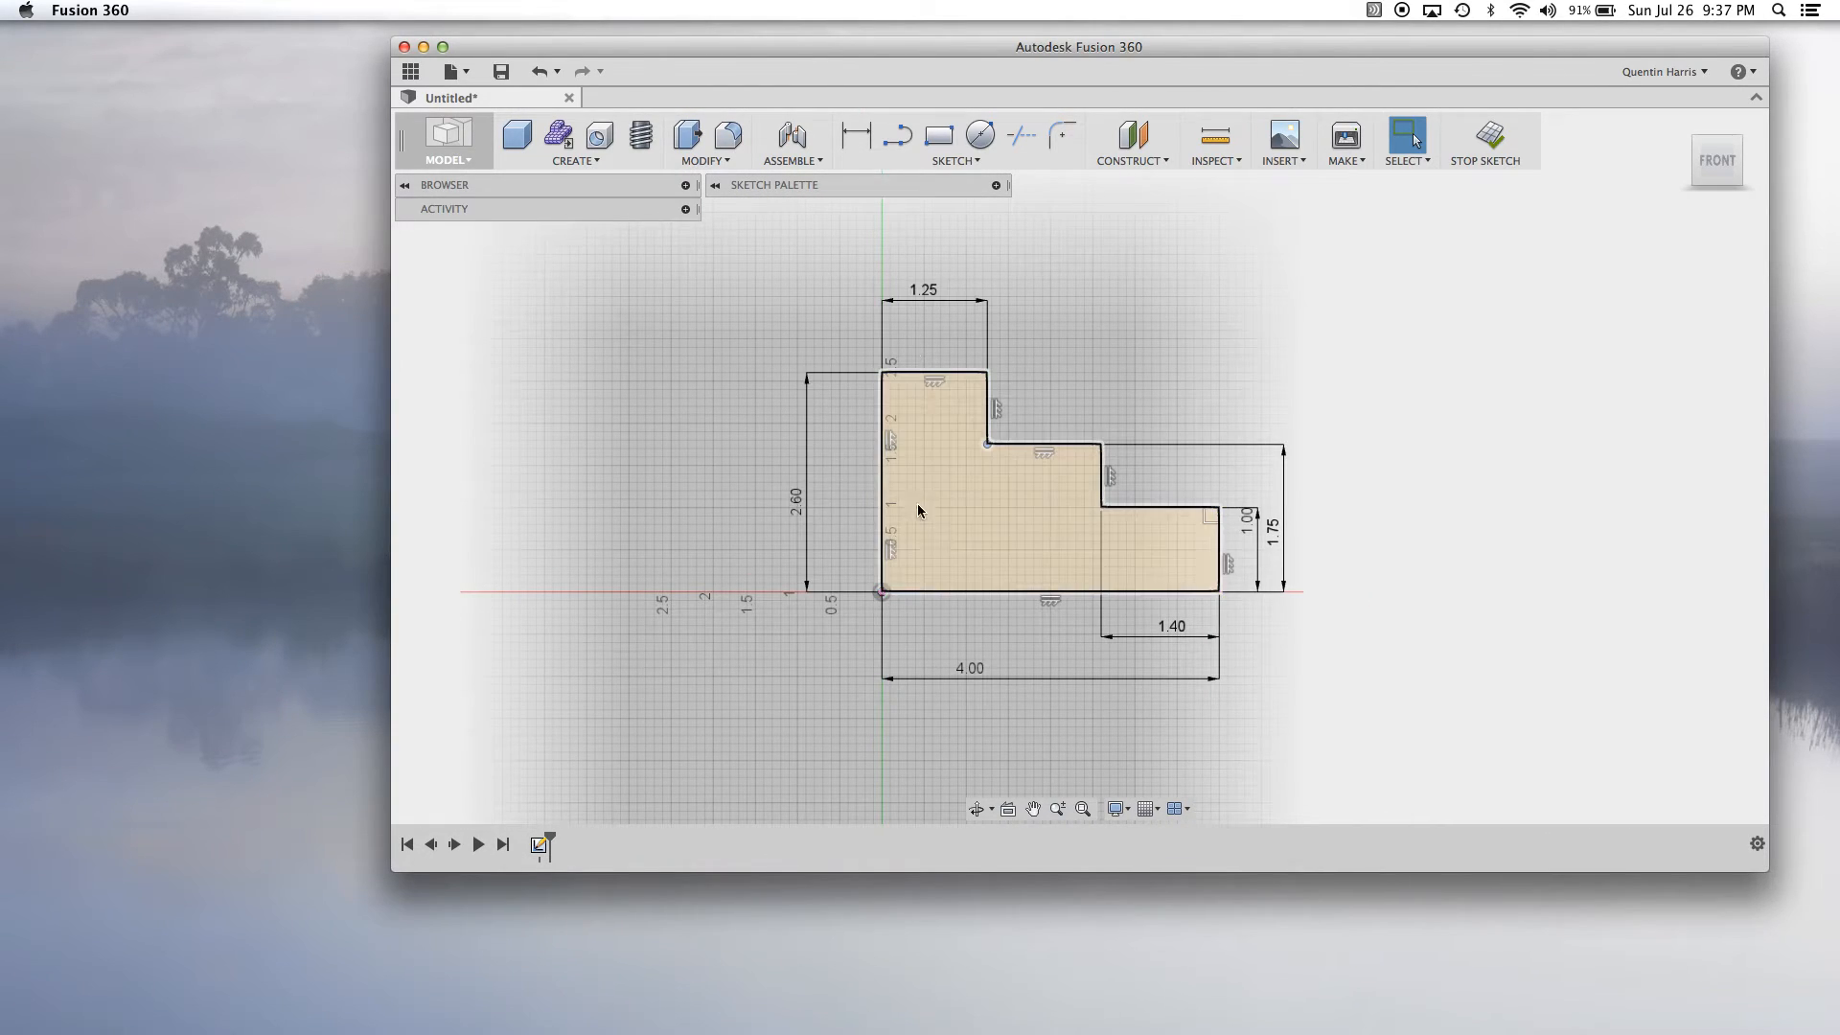
Draw a separate slanted line above the steps of the profile, sloping down to the right.
scroll(939, 443, "up", 3)
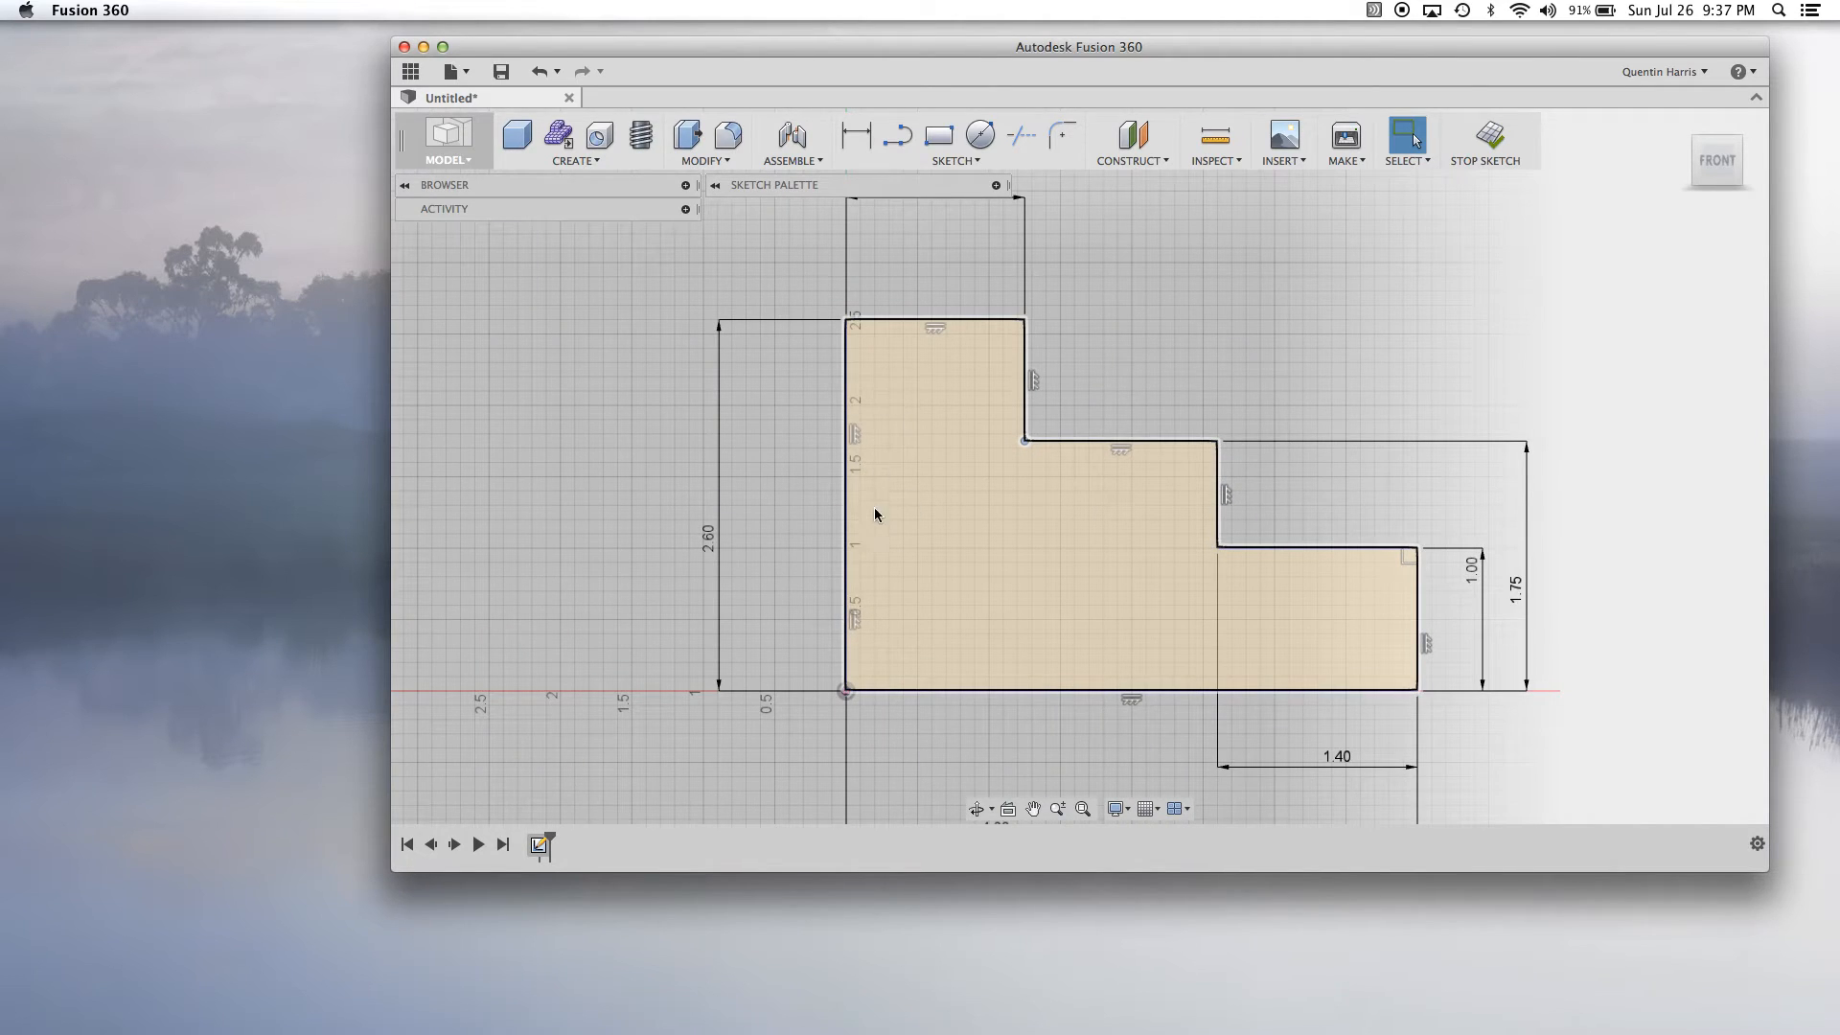
left_click(859, 451)
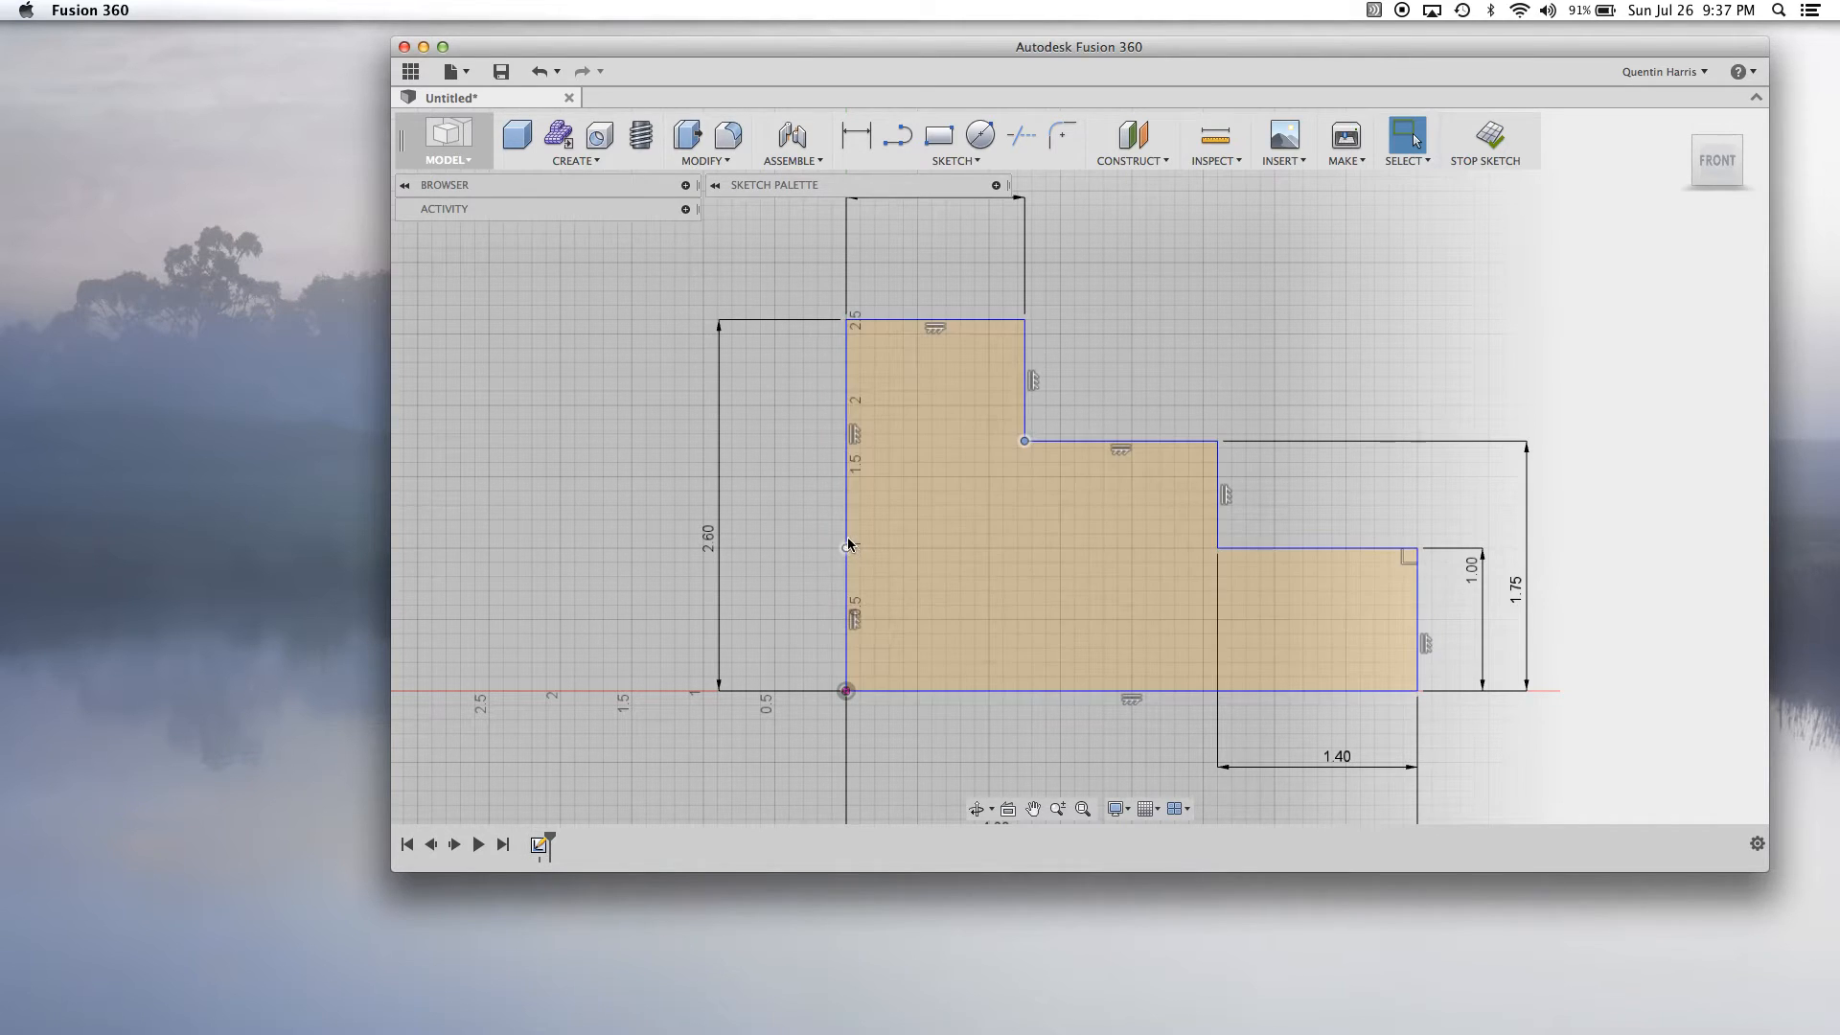
scroll(1067, 439, "down", 3)
middle_click_drag(1067, 439, 939, 546)
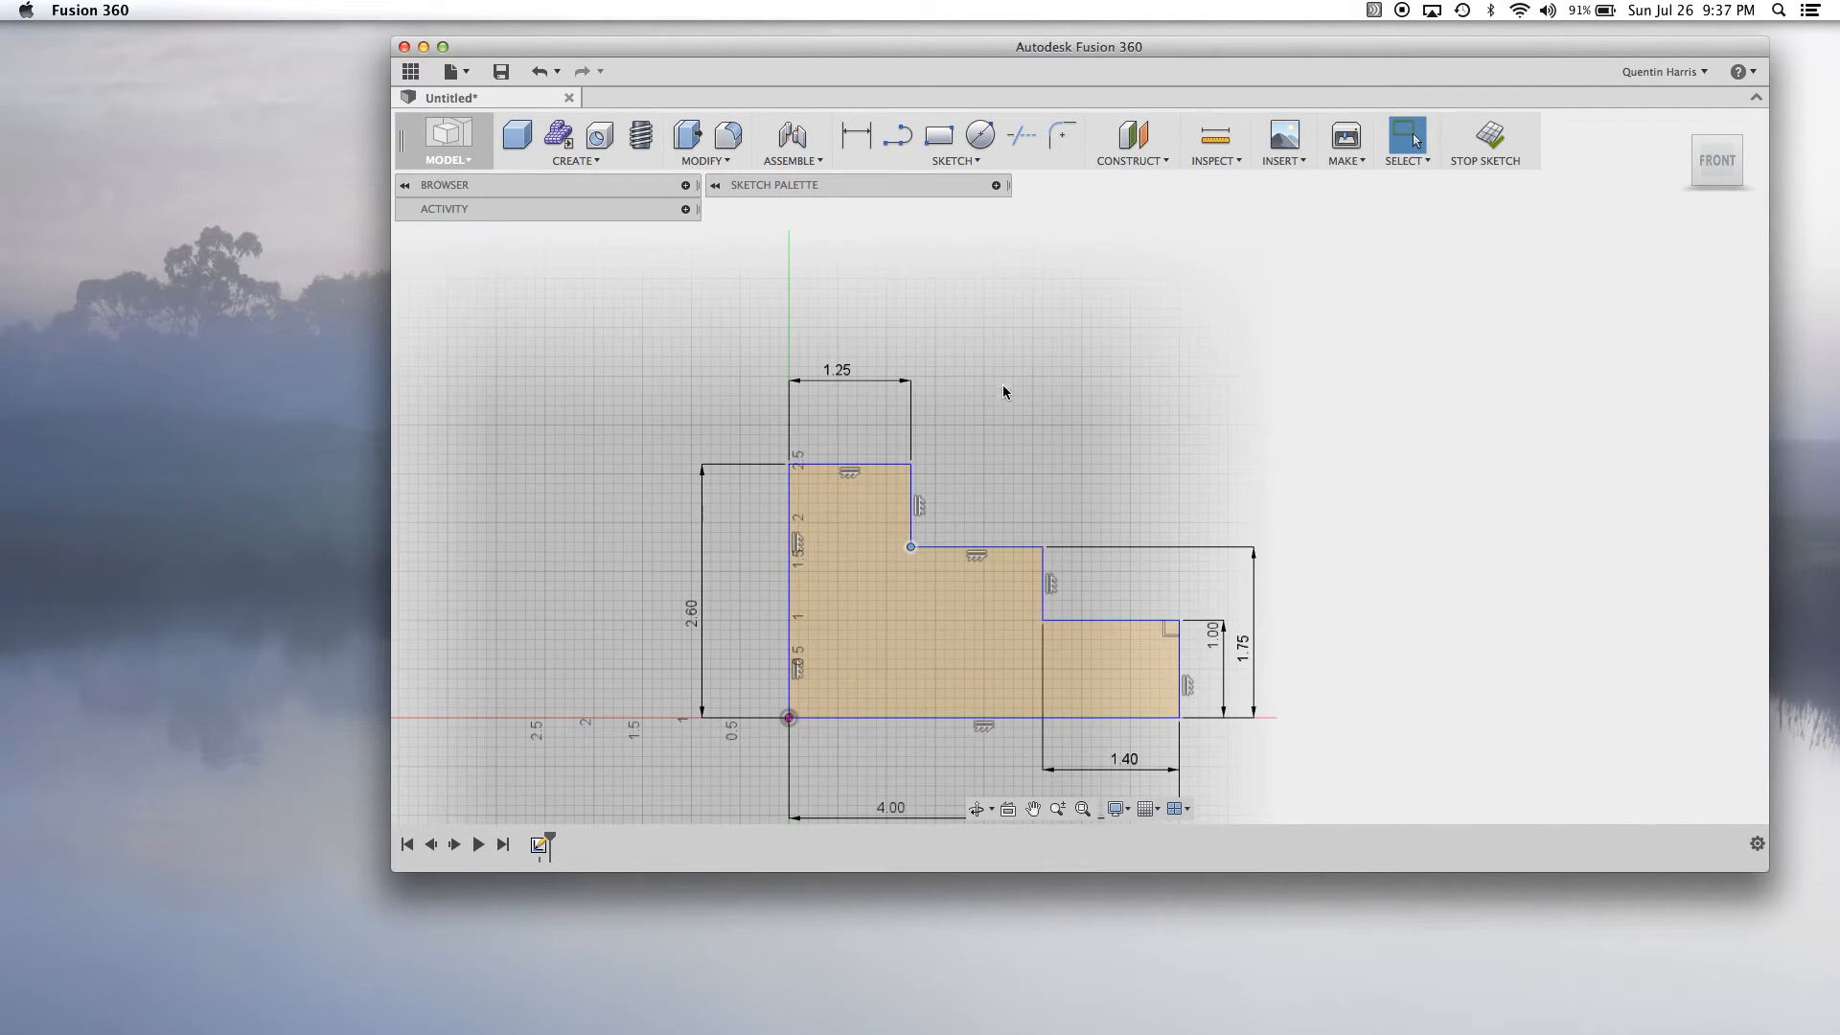
left_click(897, 135)
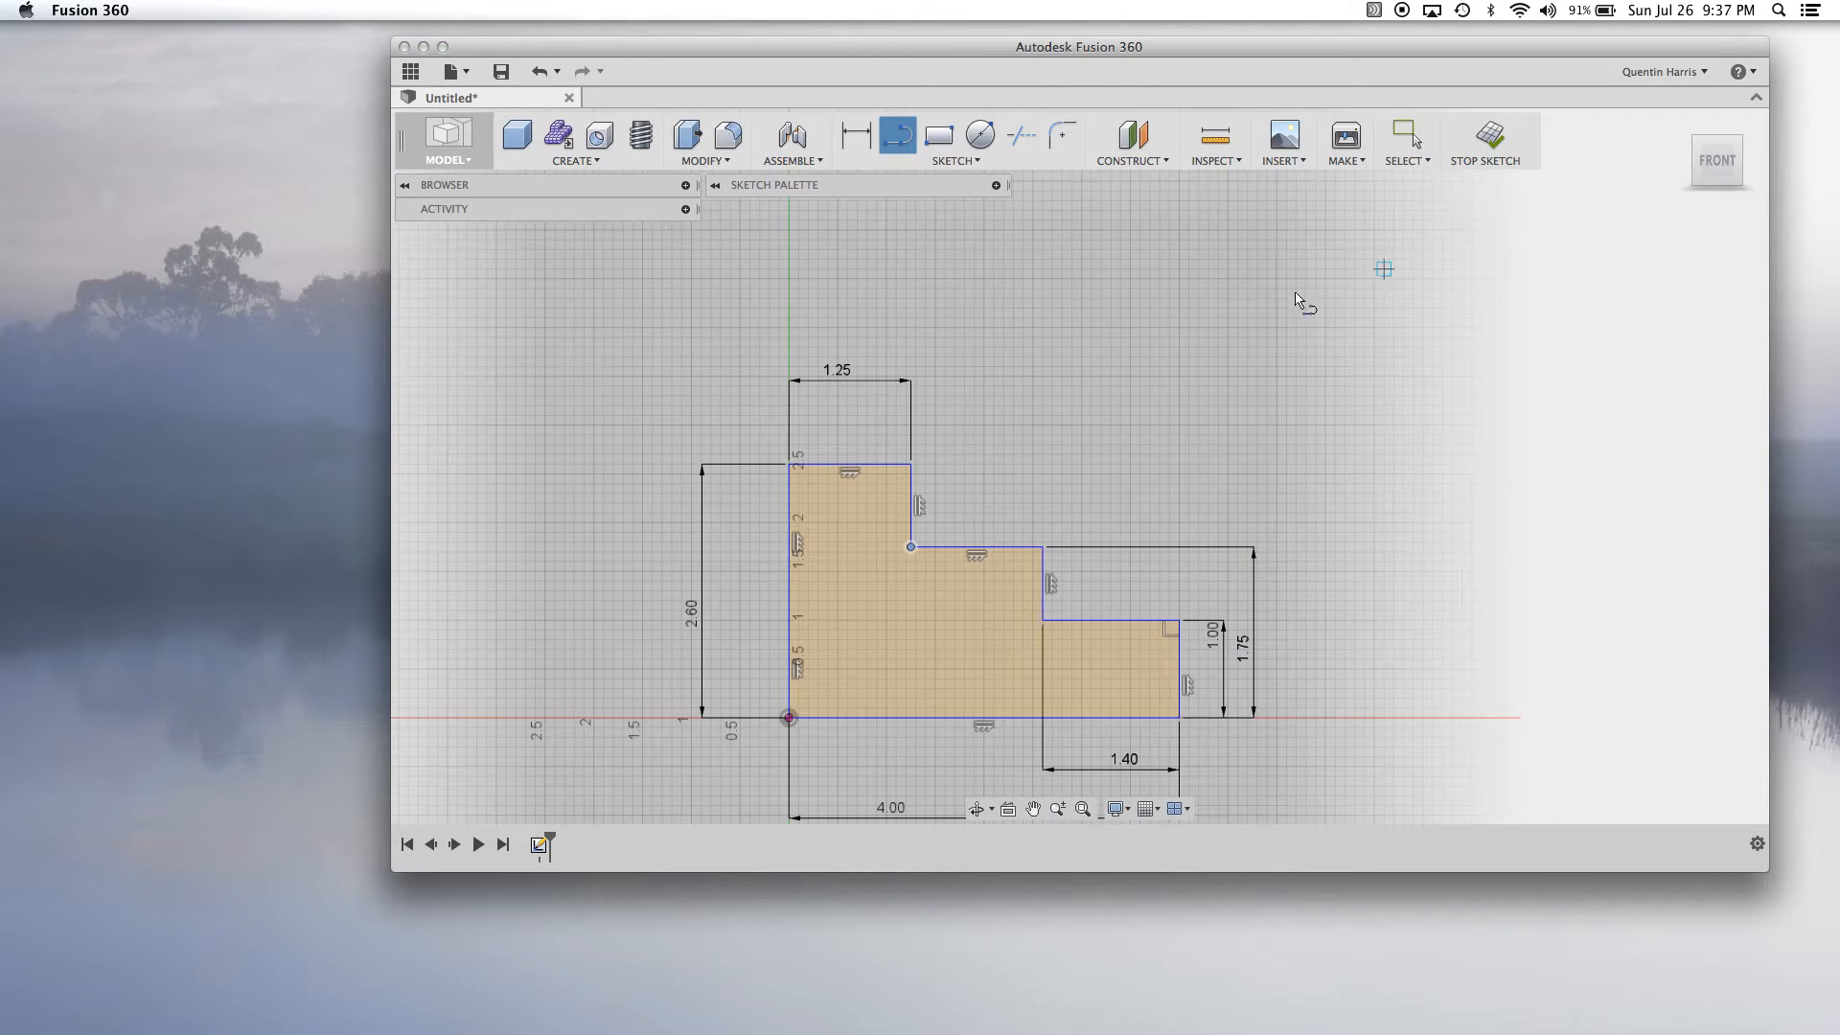
left_click(975, 269)
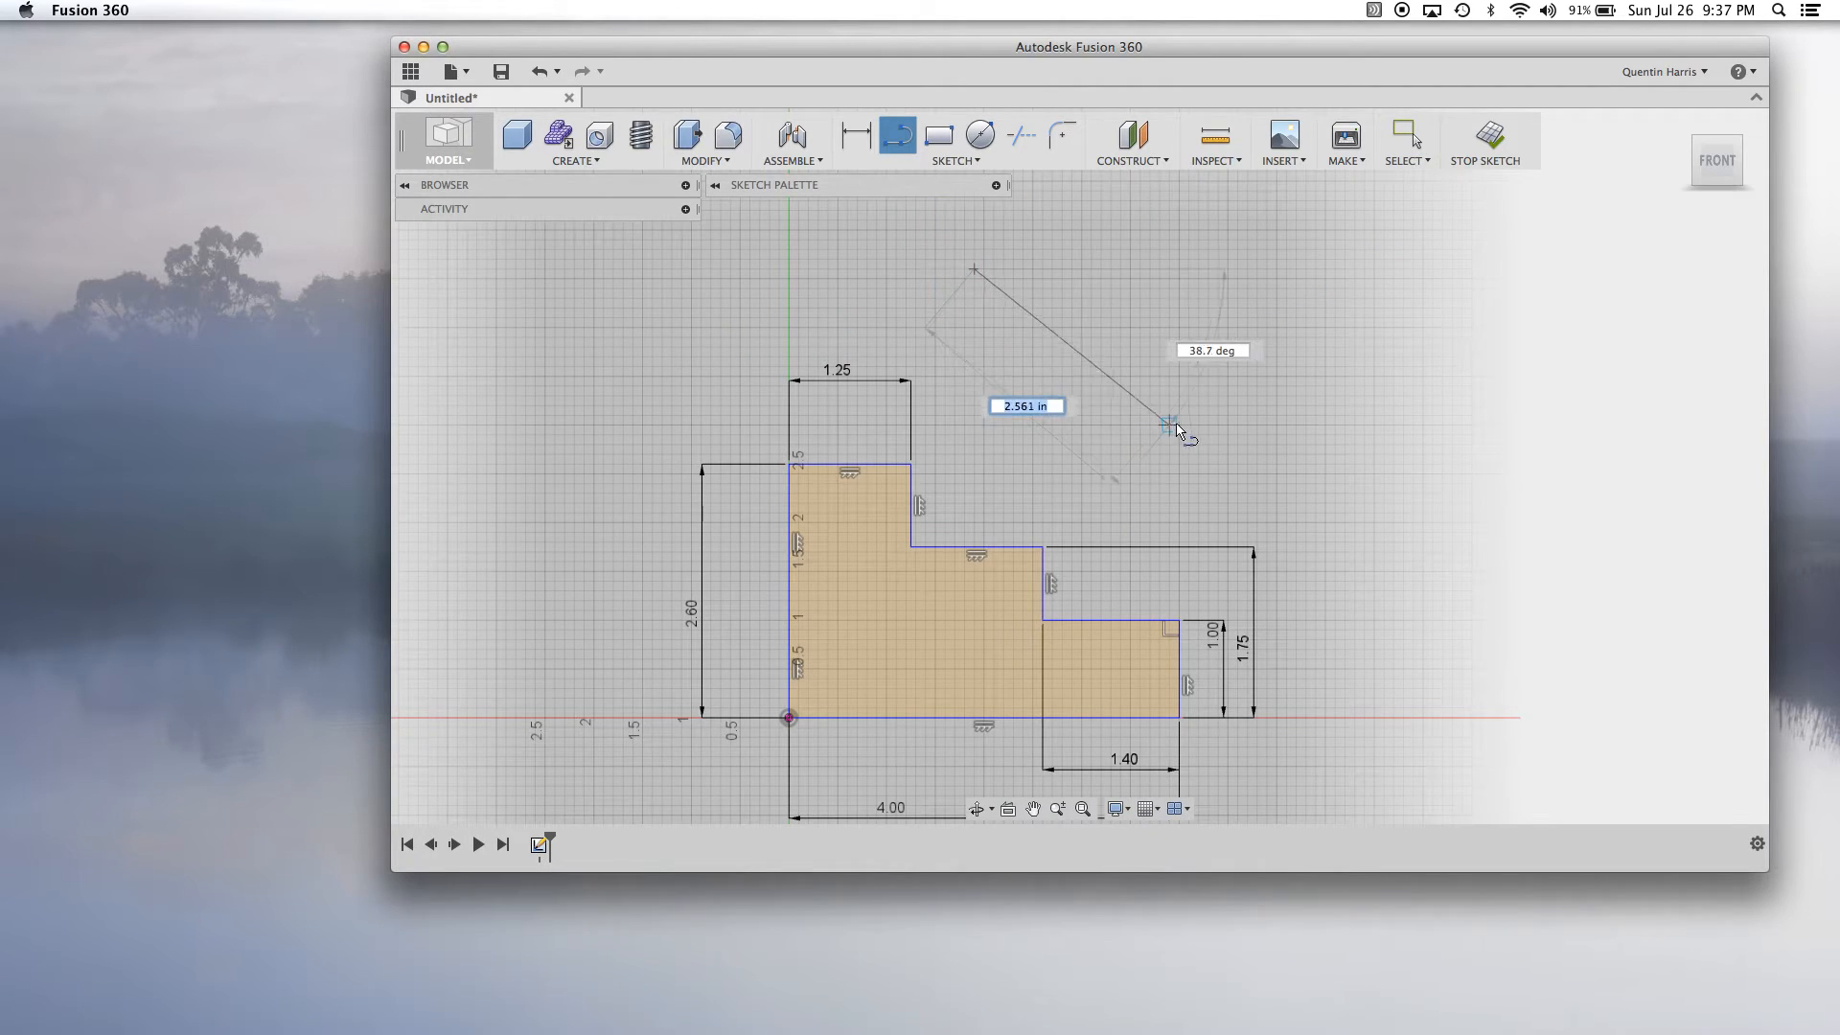
left_click(1209, 425)
key("Escape")
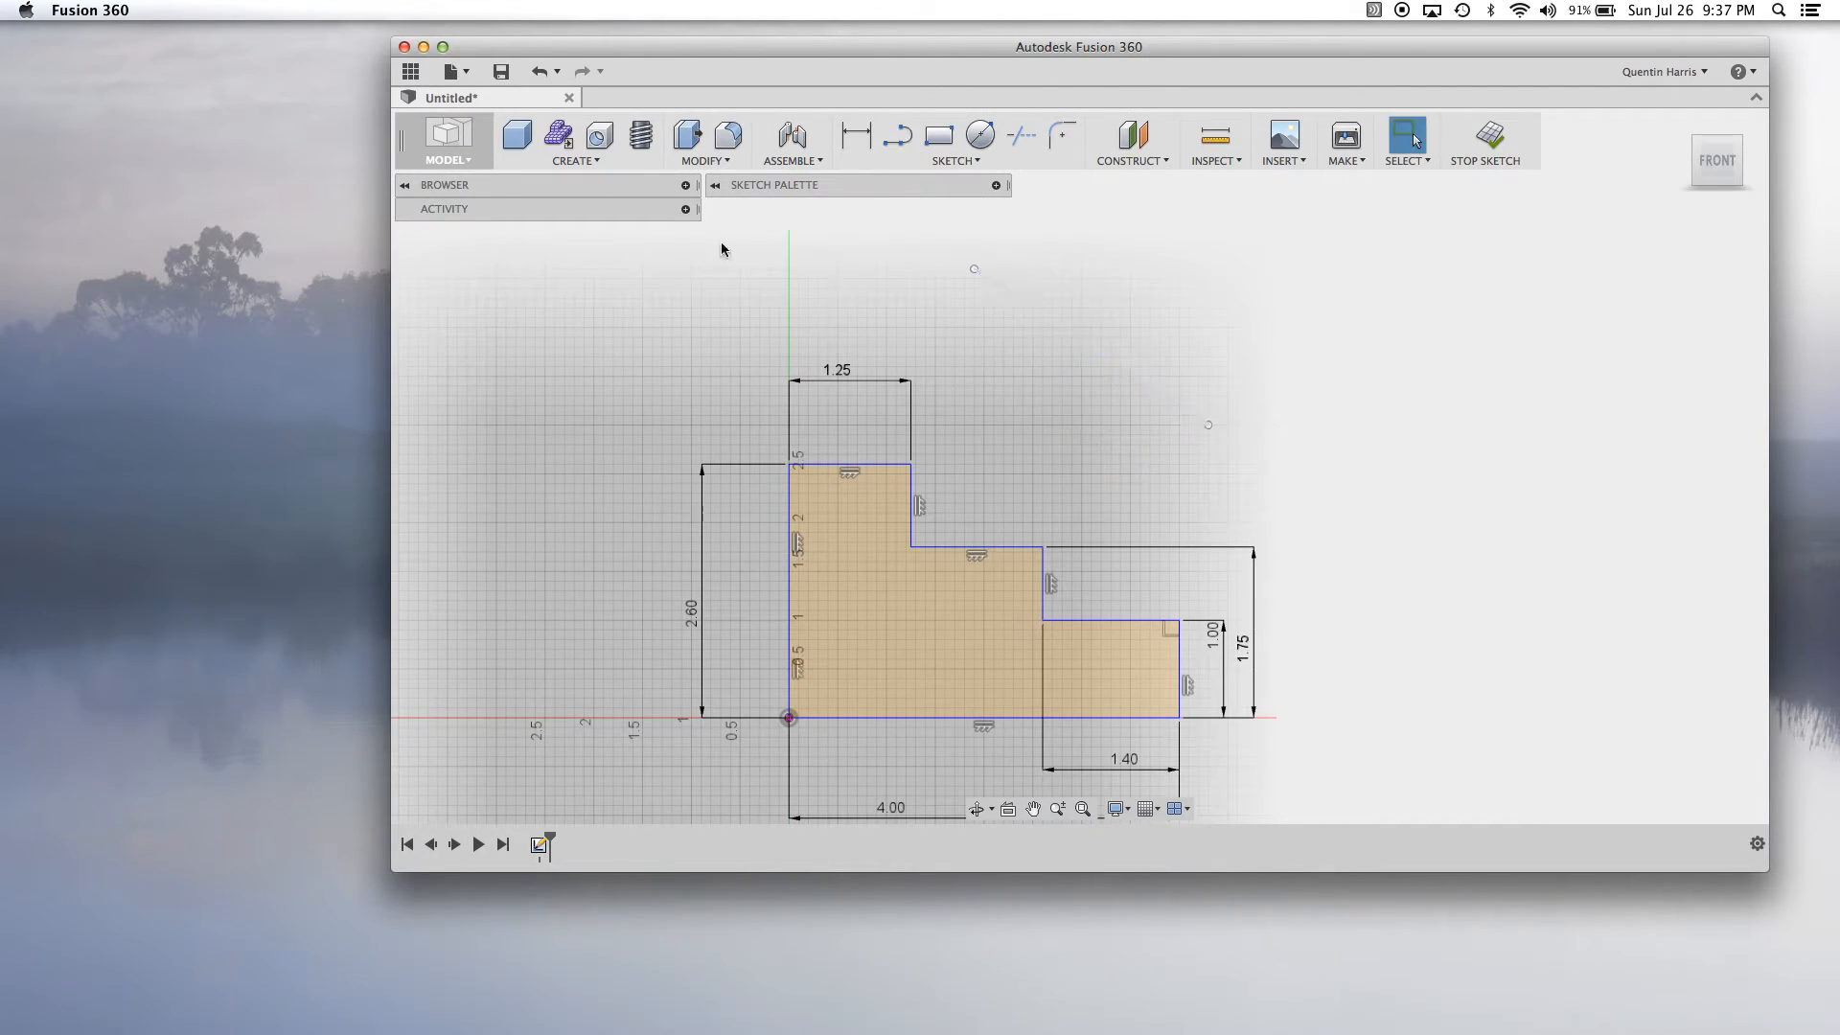
Try docking the Sketch Palette beneath the Browser, and return it to its place beside the expanded Browser.
mouse_move(842, 189)
left_mouse_down()
mouse_move(854, 279)
mouse_move(595, 303)
mouse_move(548, 232)
left_mouse_up()
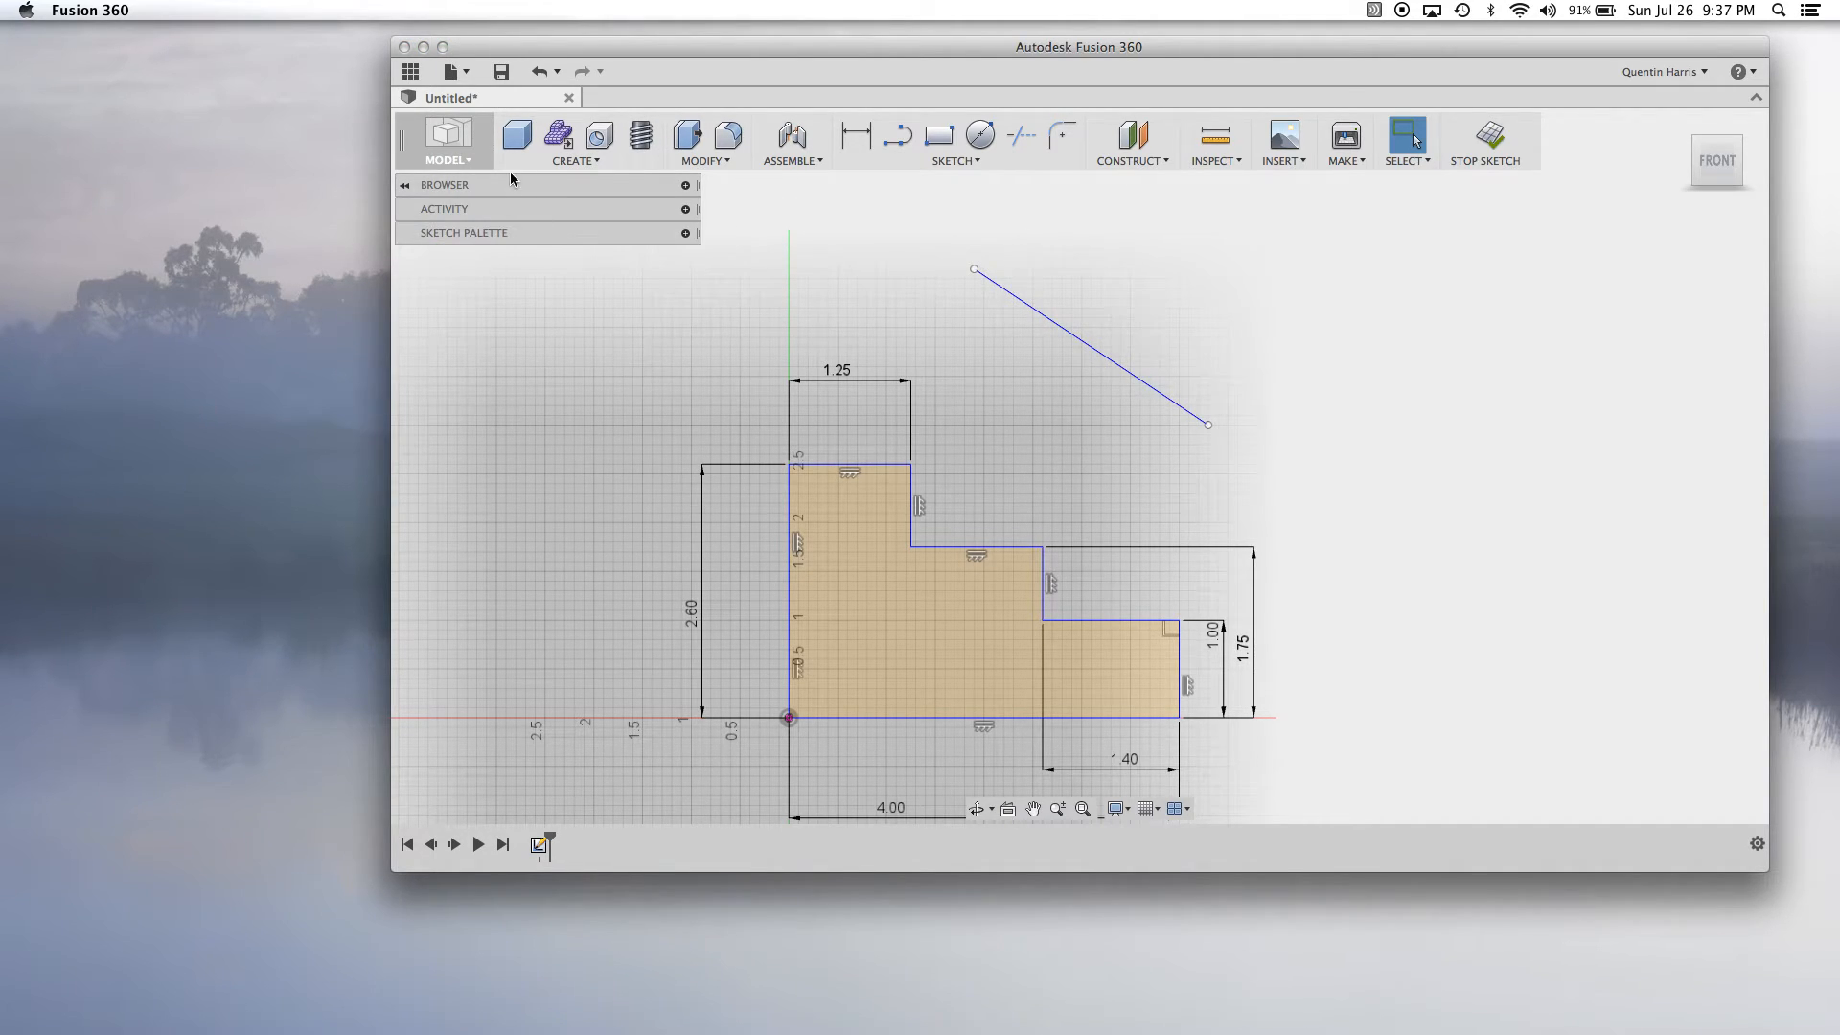
left_click(686, 185)
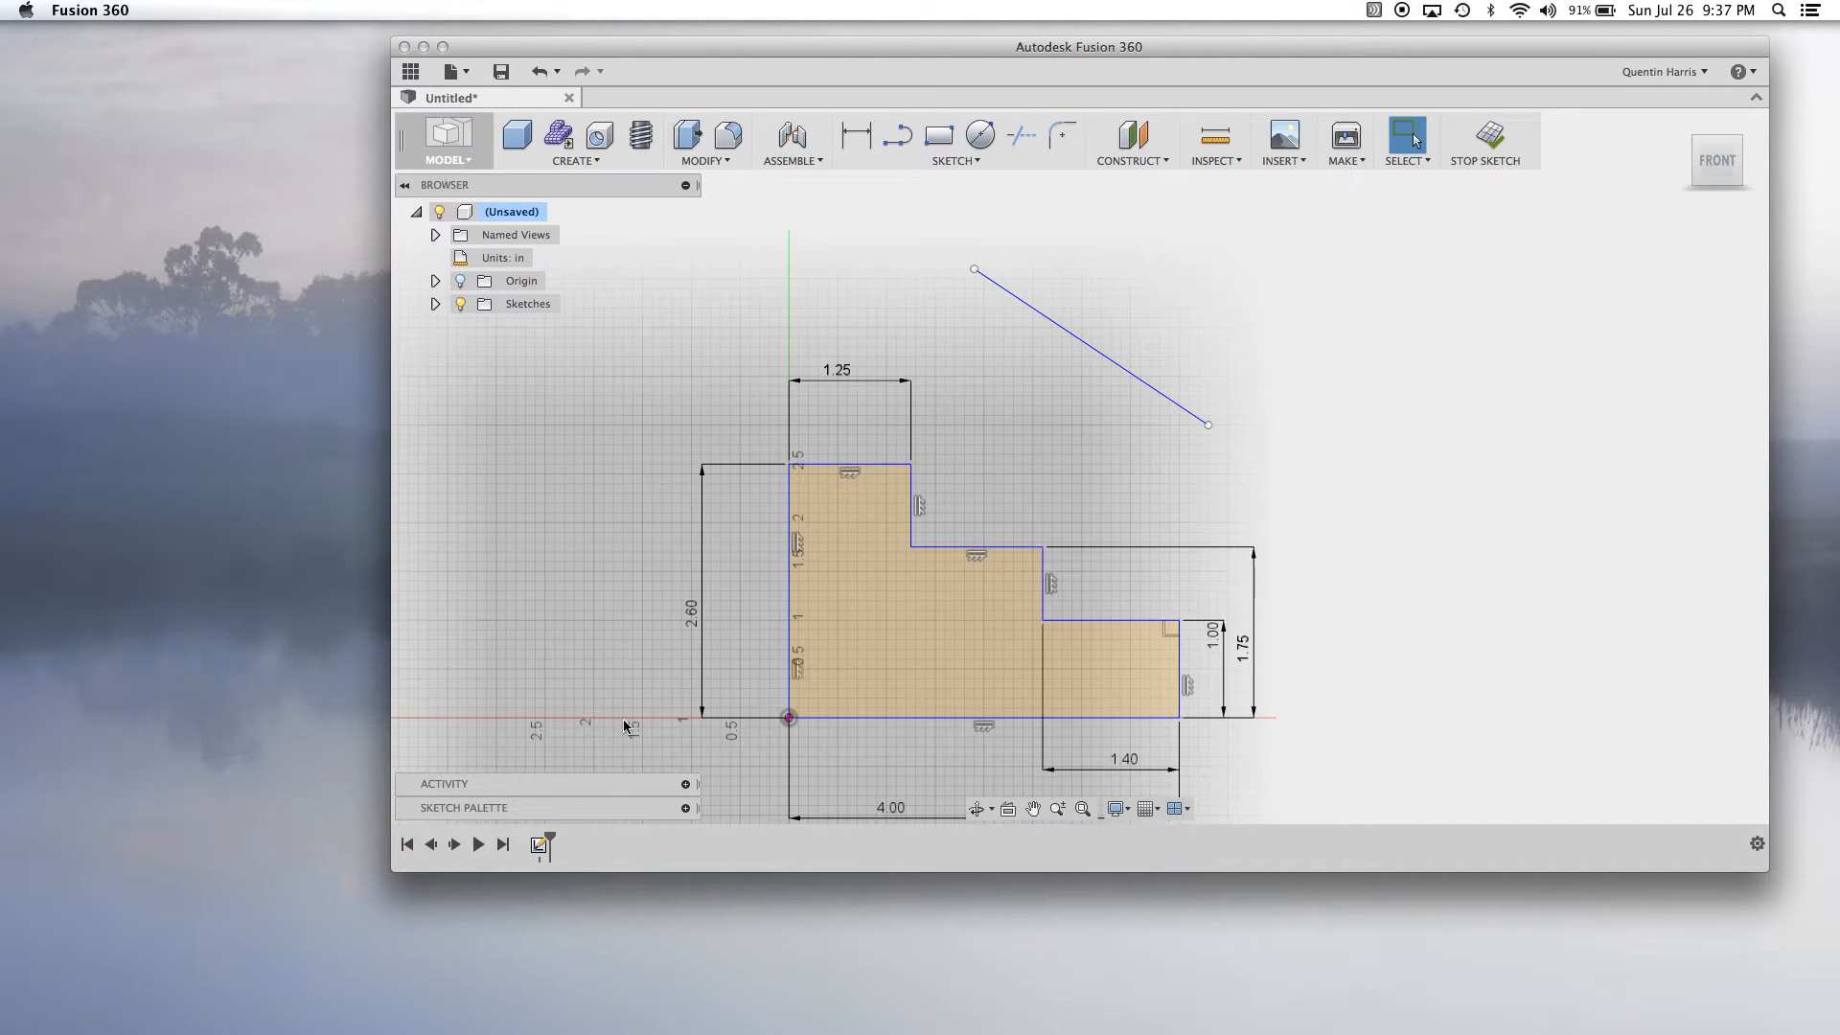
mouse_move(633, 810)
left_mouse_down()
mouse_move(583, 821)
mouse_move(958, 835)
mouse_move(1054, 545)
mouse_move(585, 854)
mouse_move(702, 837)
mouse_move(838, 201)
mouse_move(684, 204)
mouse_move(706, 196)
left_mouse_up()
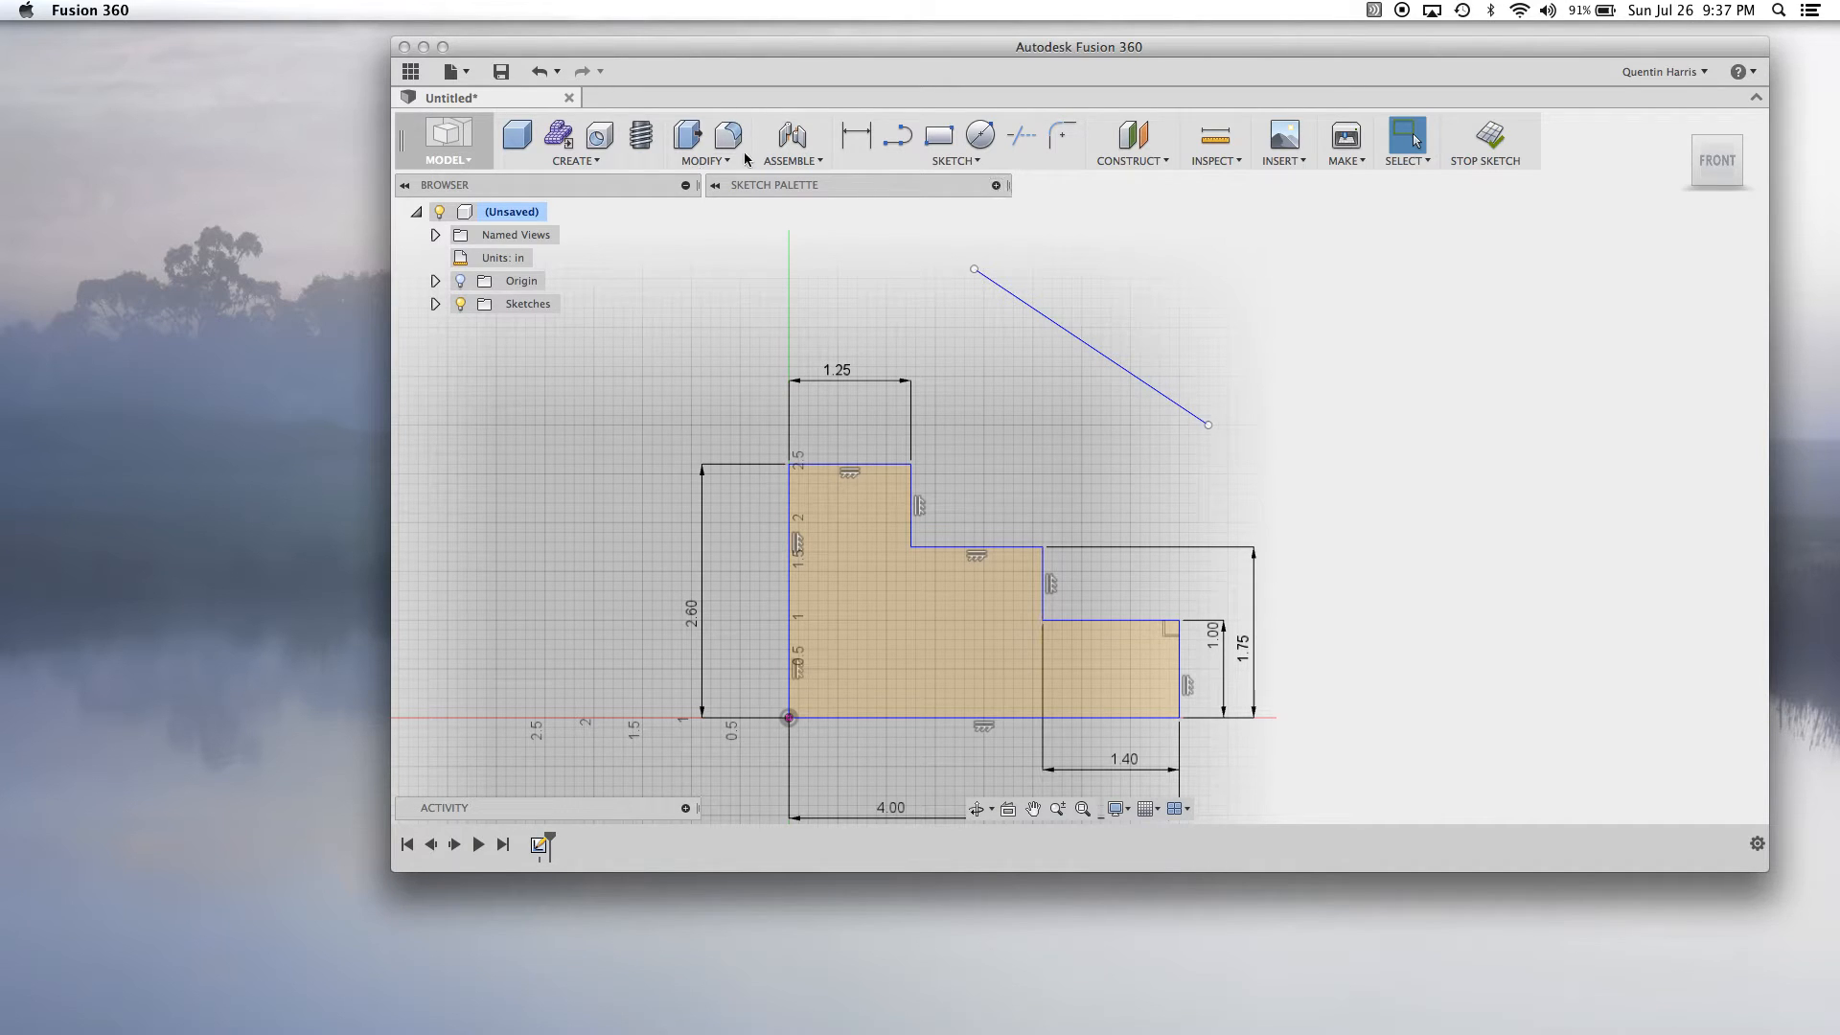
Expand the Sketch Palette to show its options and constraints, and collapse the Browser.
scroll(874, 326, "down", 3)
middle_click_drag(874, 326, 938, 303)
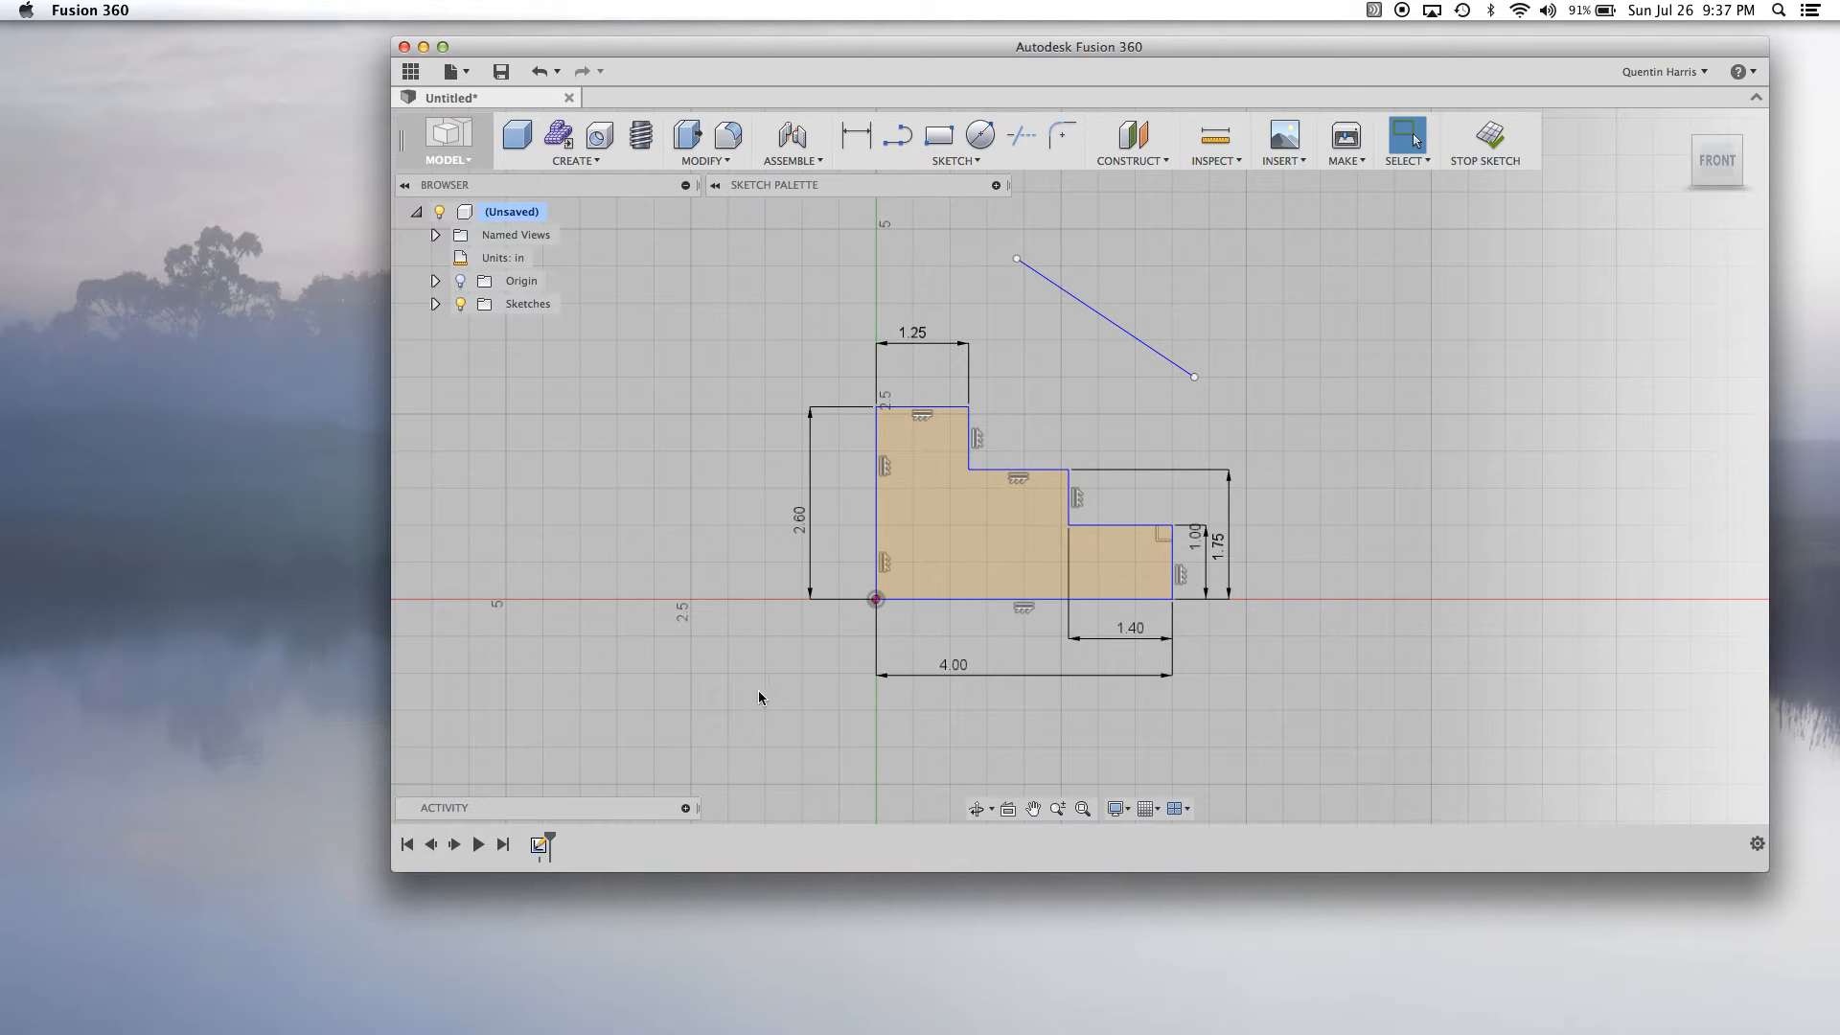
scroll(968, 497, "up", 2)
middle_click_drag(968, 497, 1026, 490)
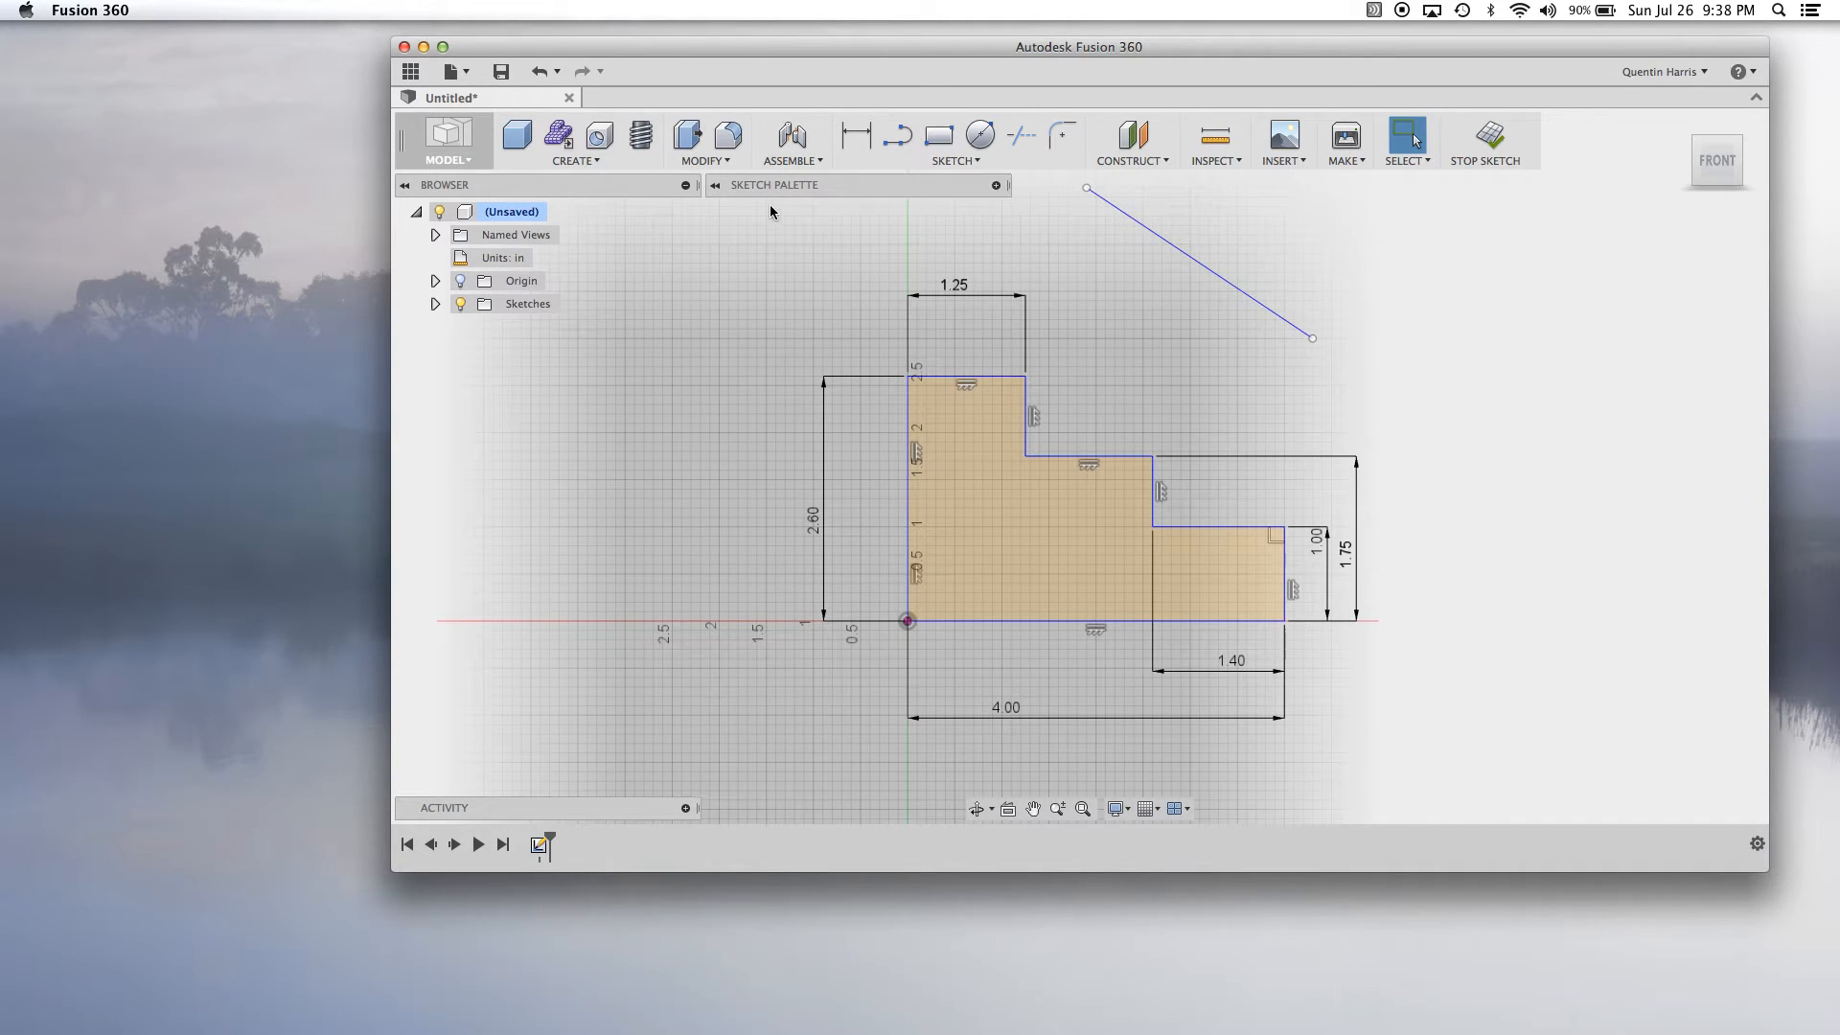
left_click(996, 185)
scroll(1192, 500, "down", 3)
middle_click_drag(1193, 501, 1346, 460)
scroll(1333, 462, "up", 3)
scroll(1331, 463, "down", 4)
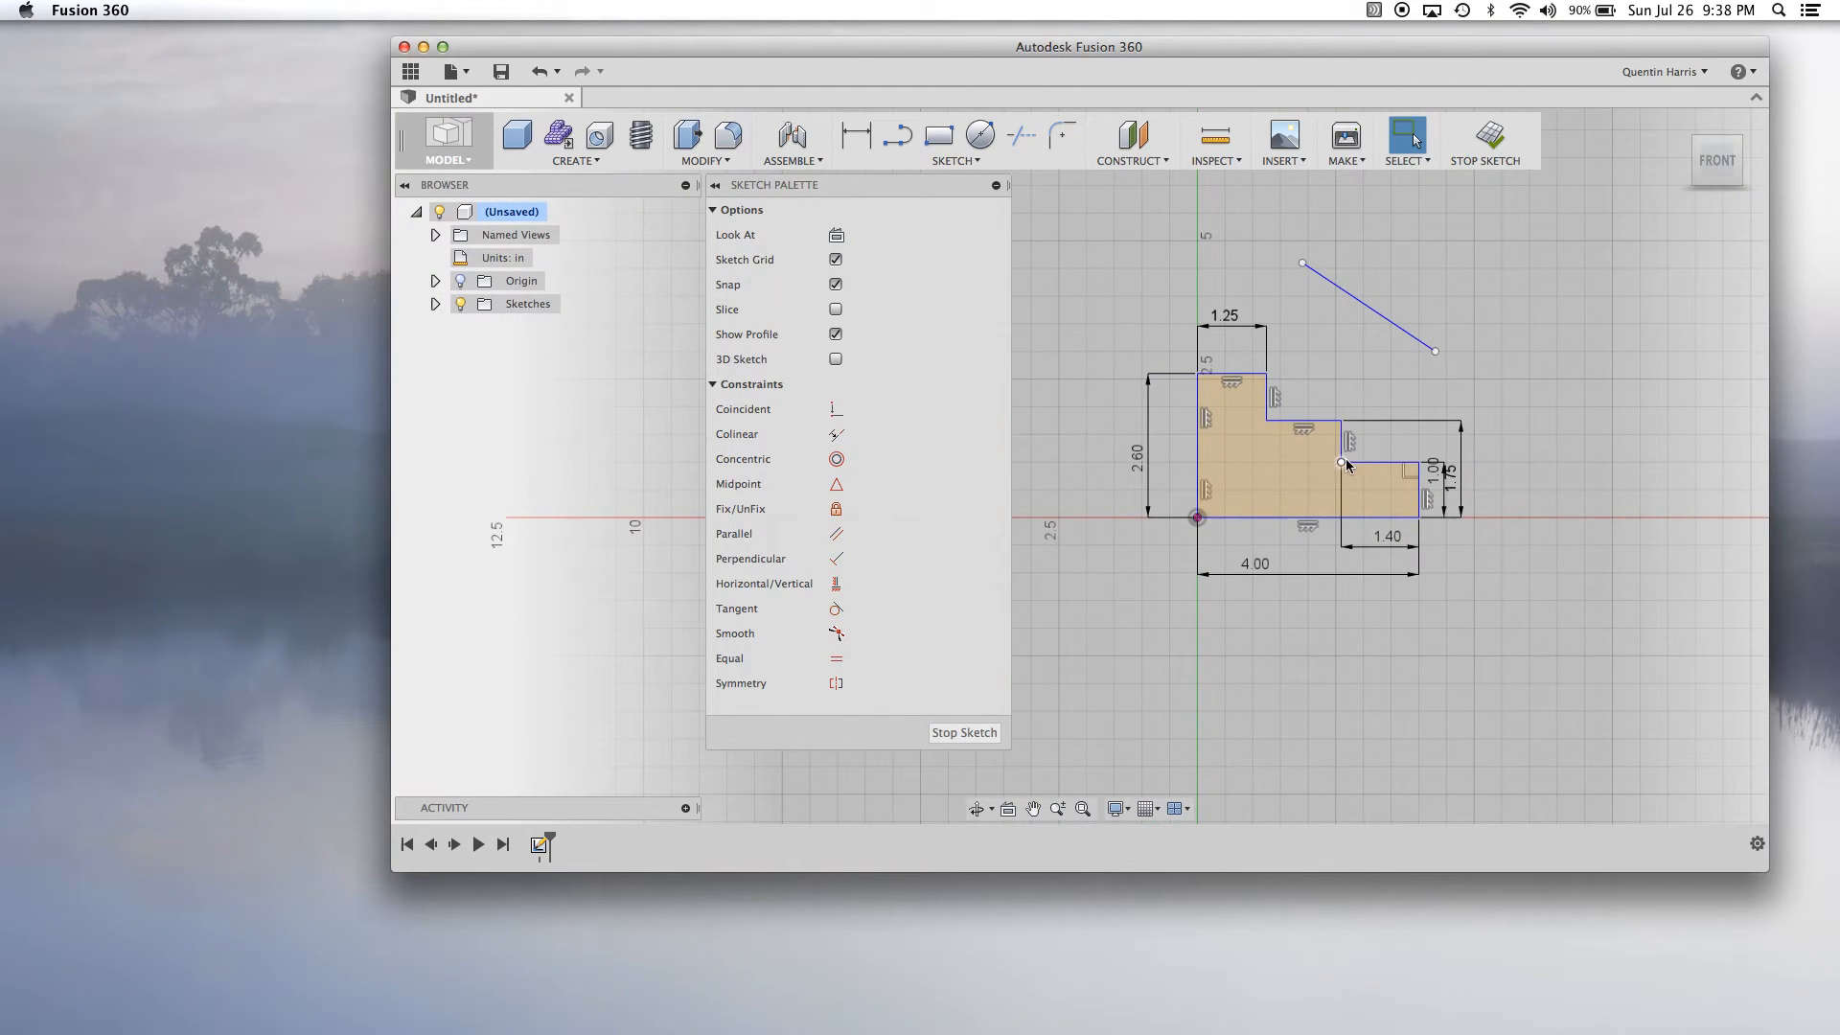
left_click(686, 185)
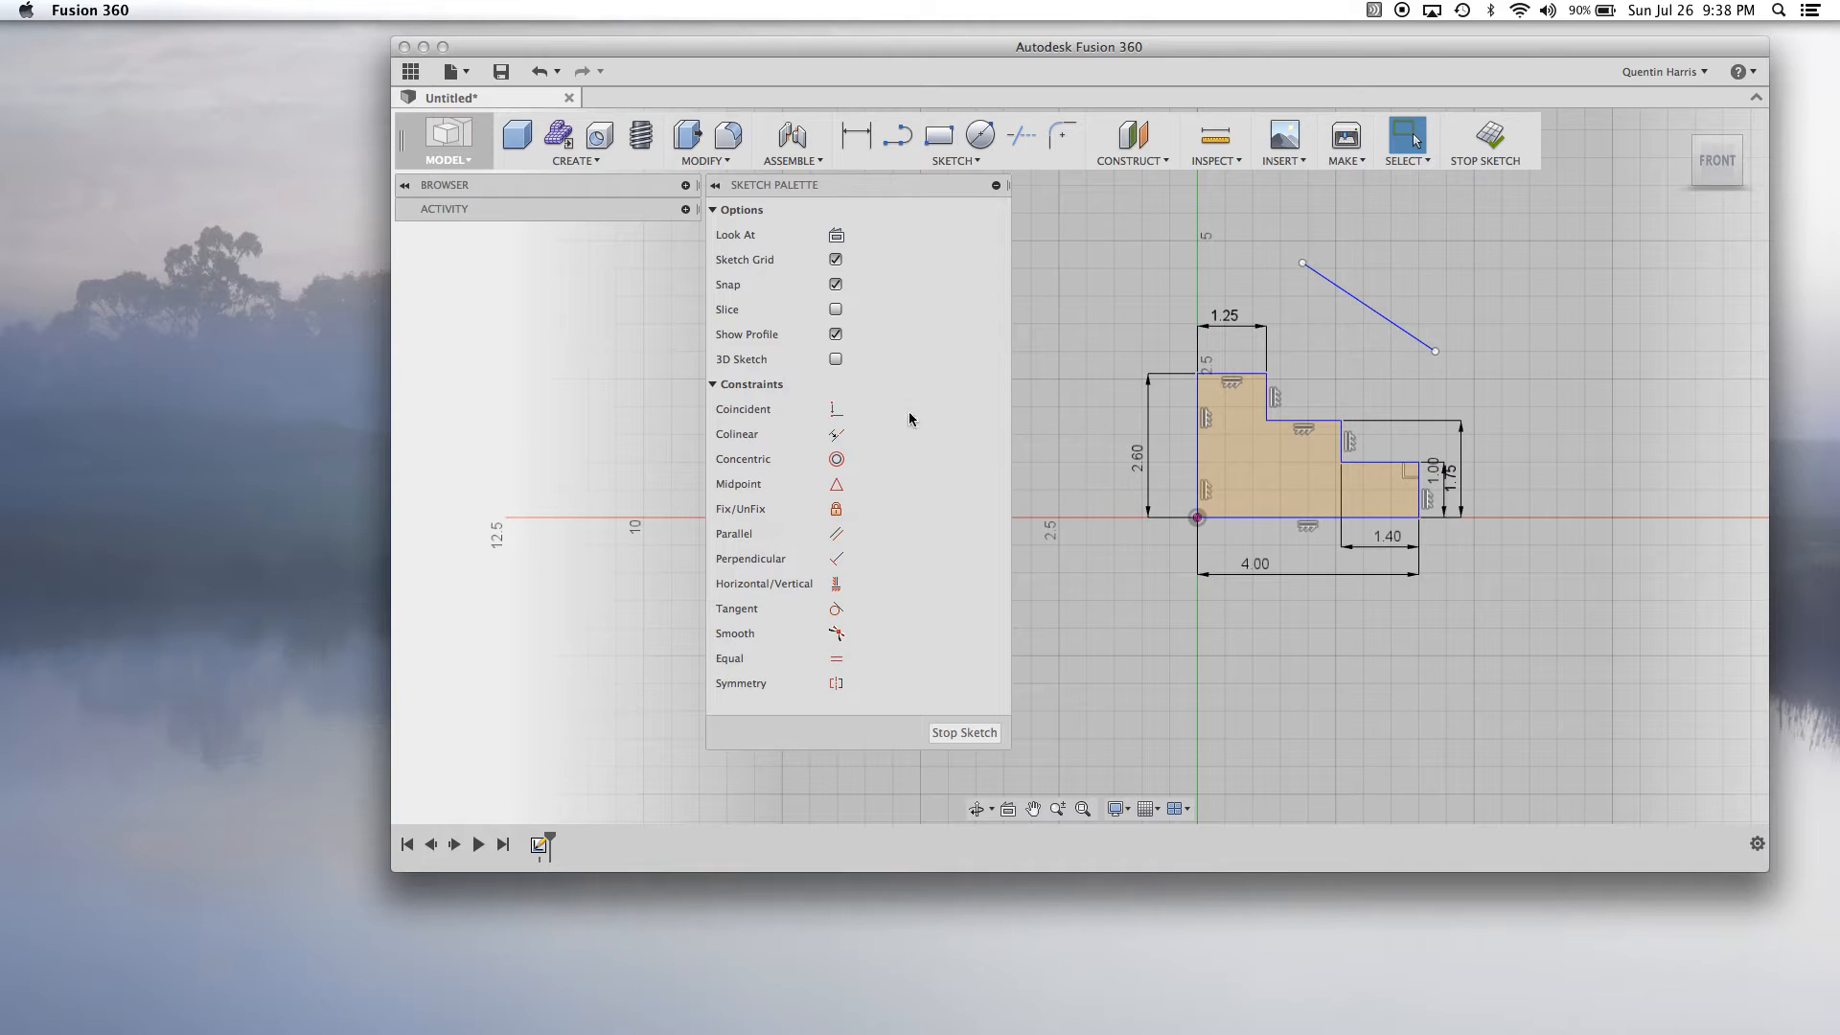
scroll(1285, 422, "down", 2)
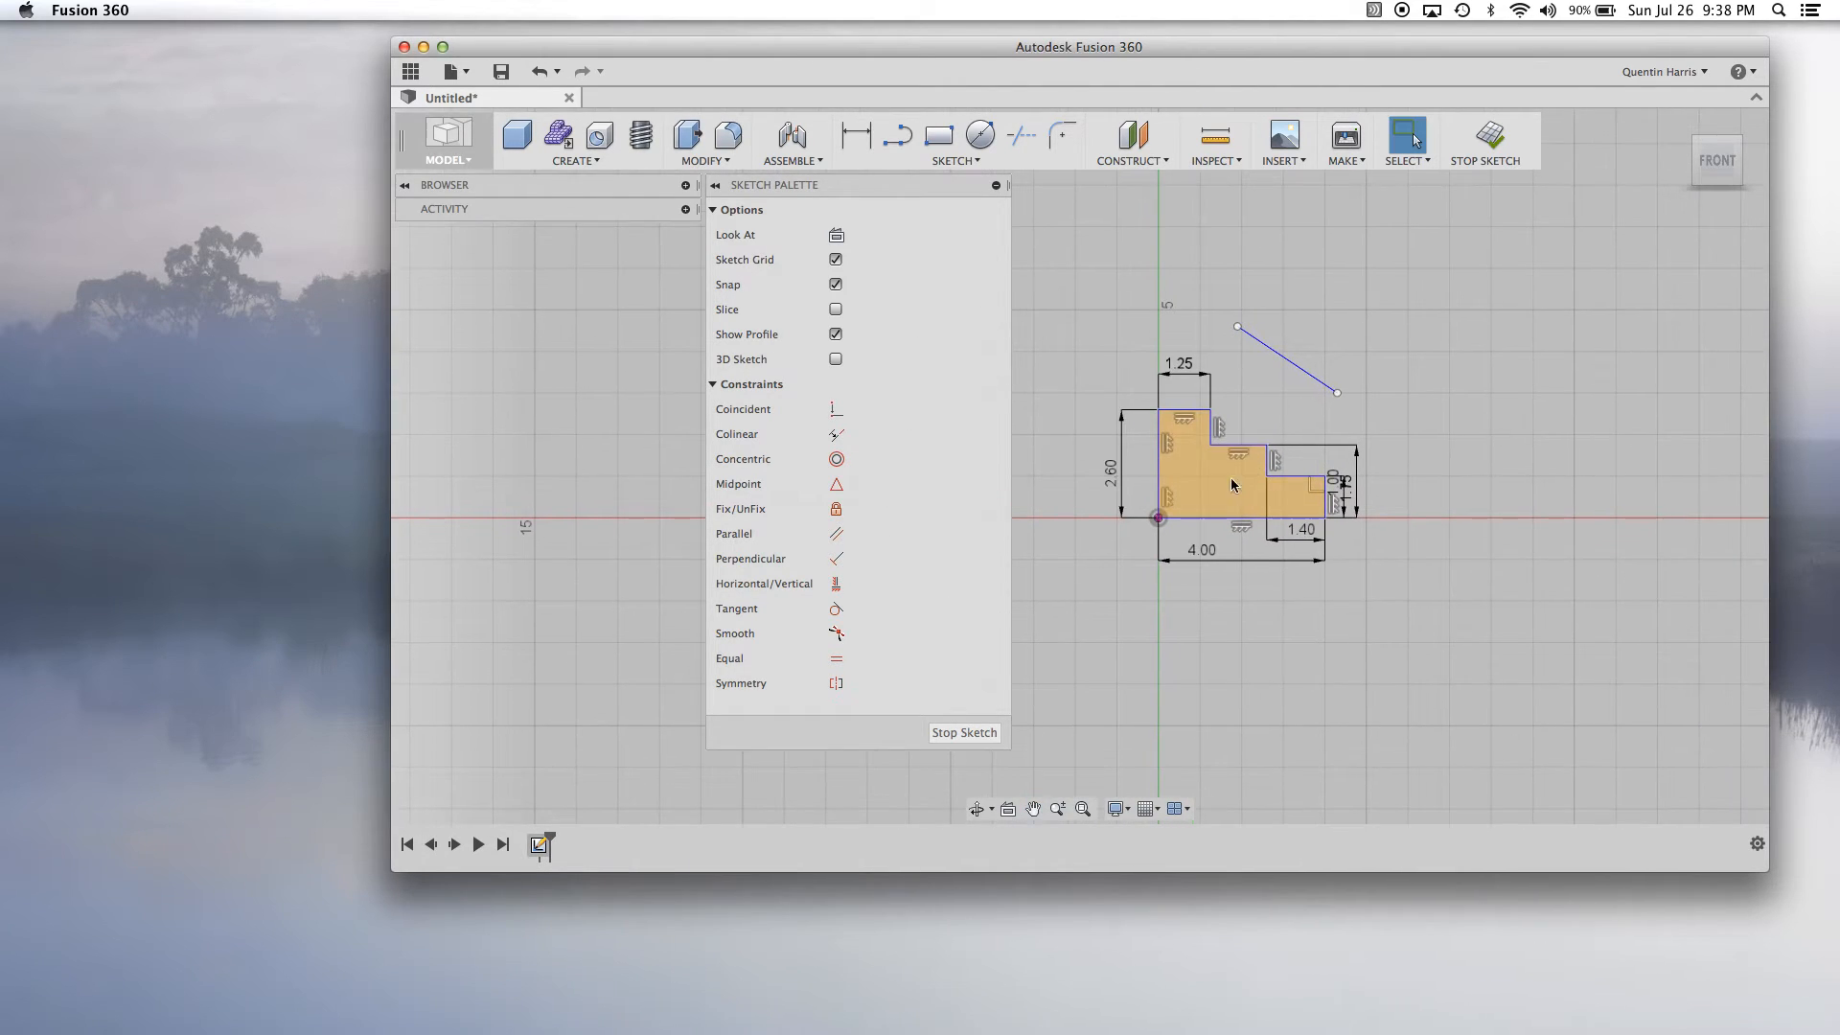
scroll(1230, 477, "up", 3)
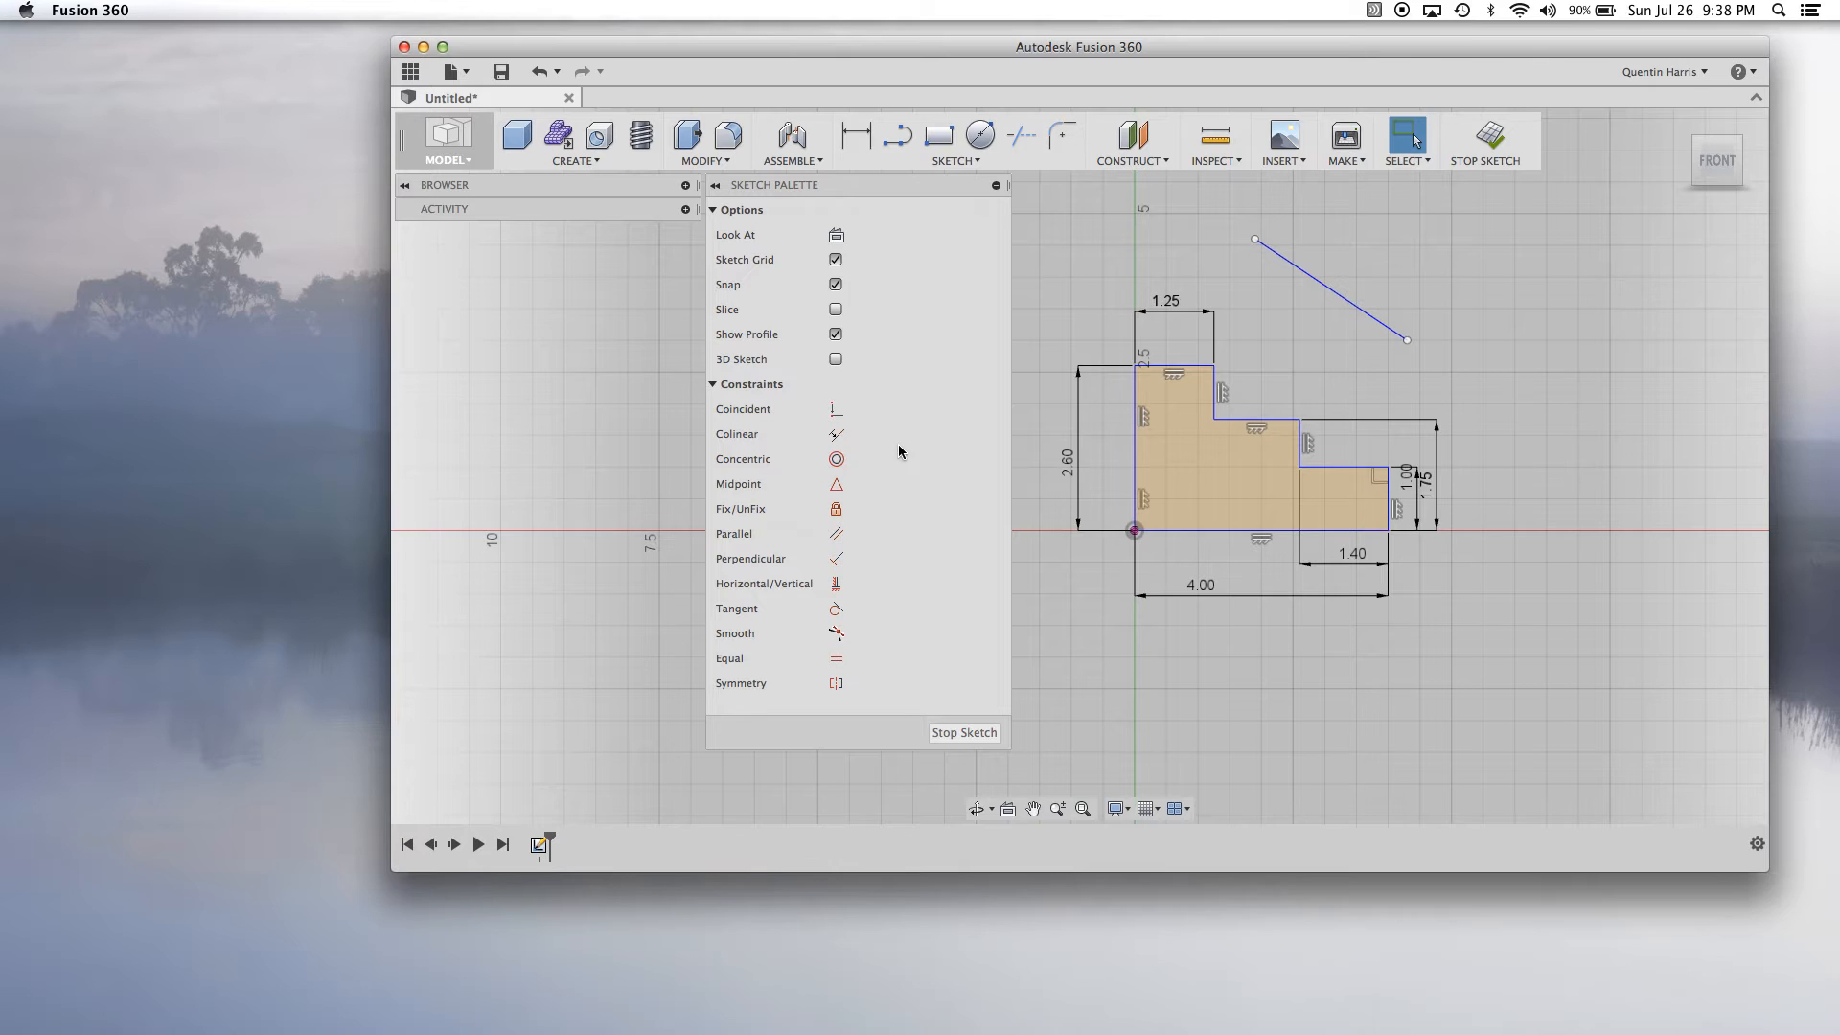
Apply the Horizontal/Vertical constraint to the slanted line, and delete that constraint from it.
left_click(837, 583)
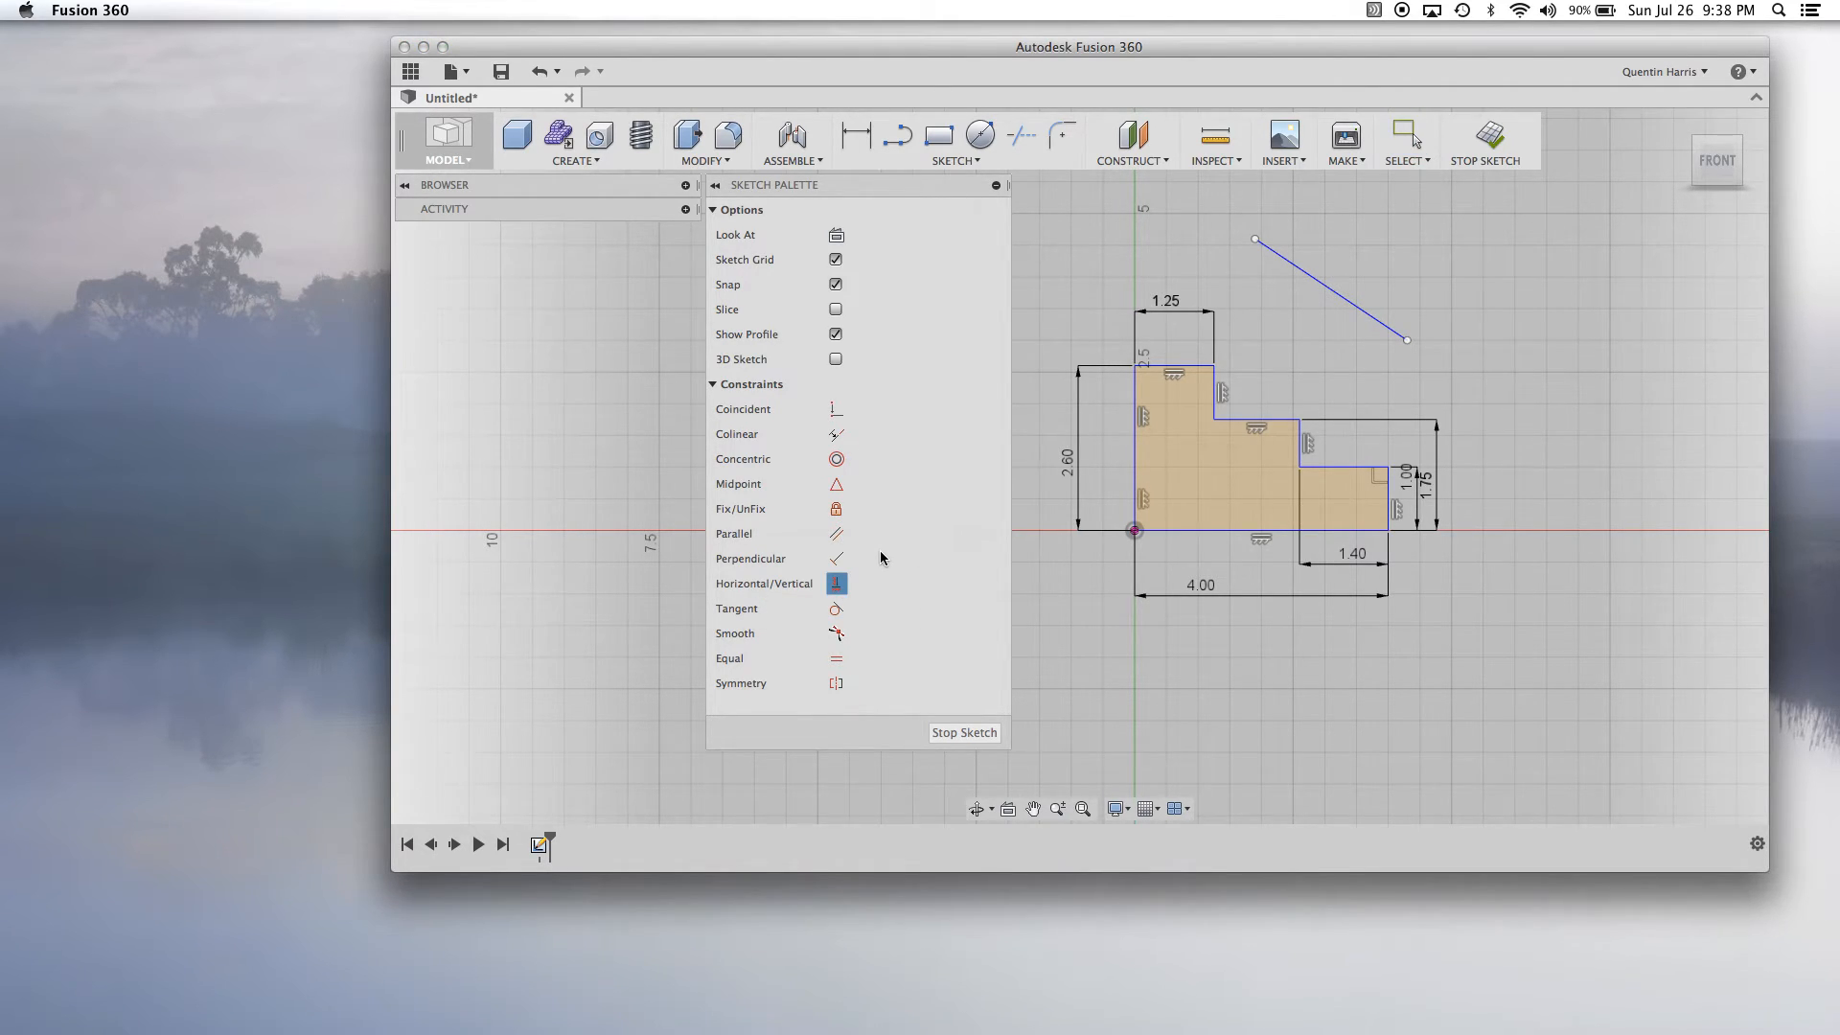
left_click(1342, 300)
key("Escape")
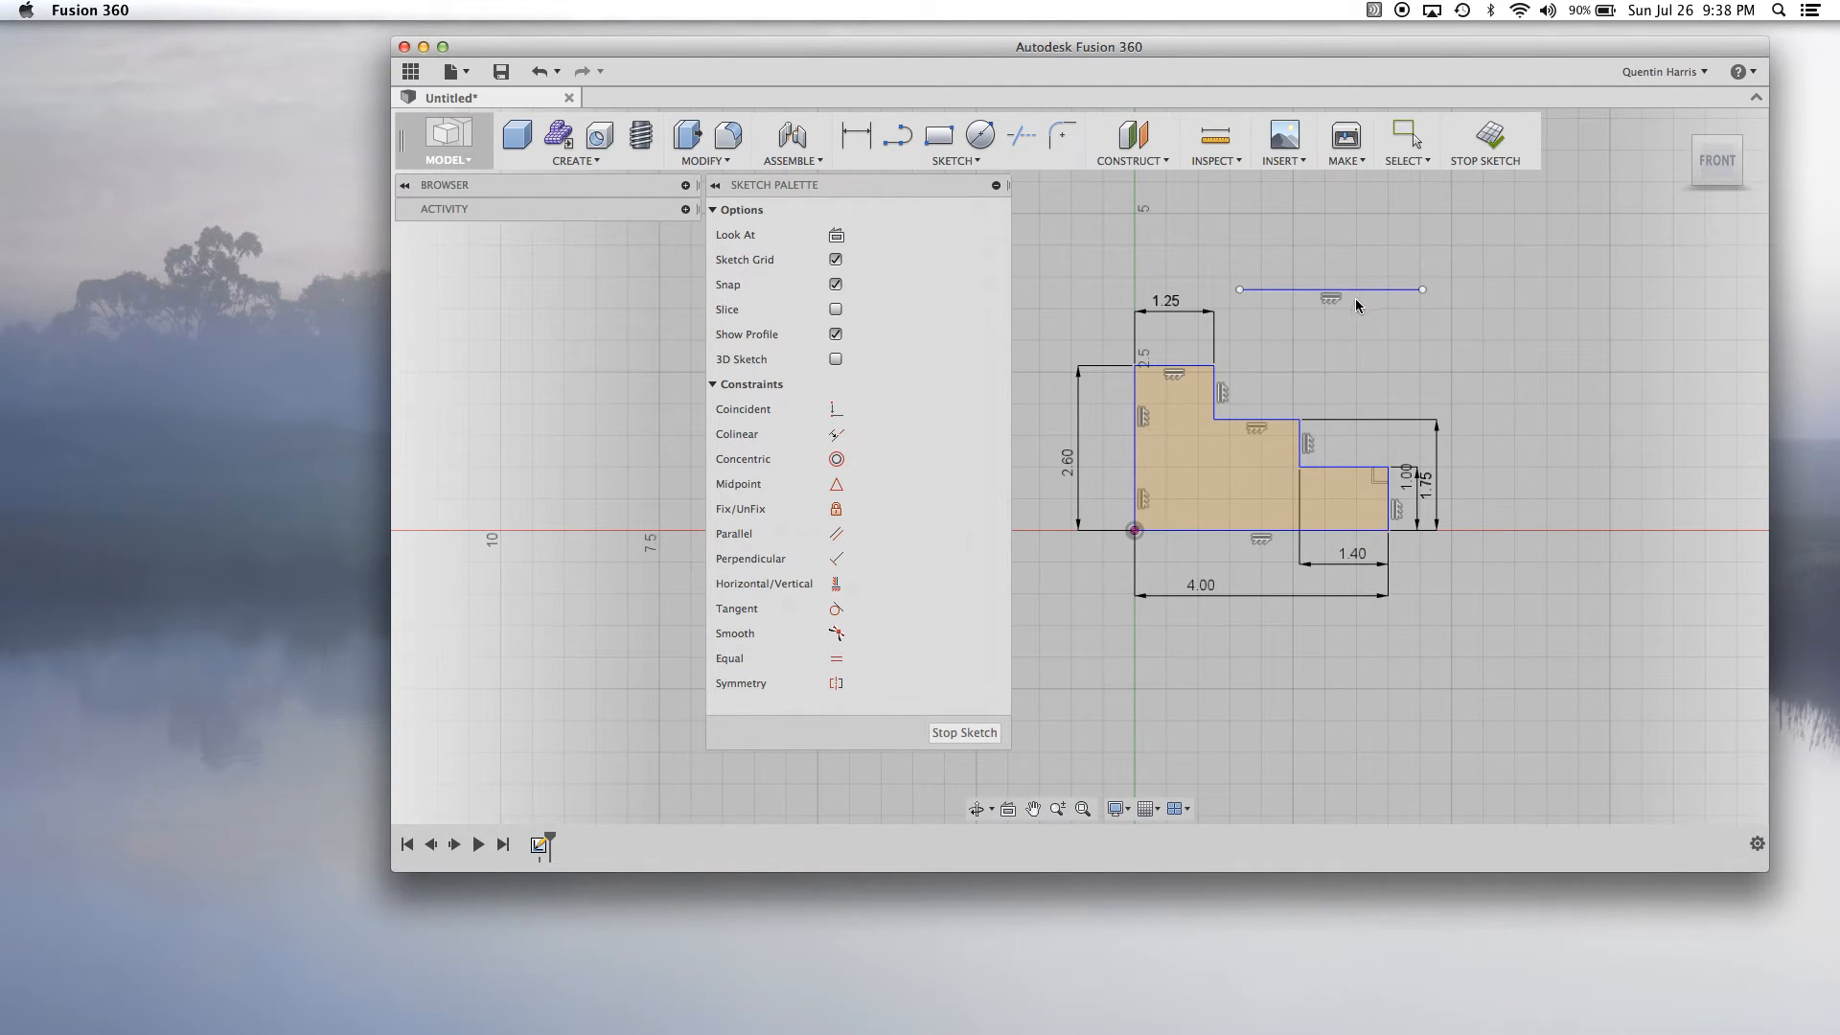
left_click(1336, 303)
key("Delete")
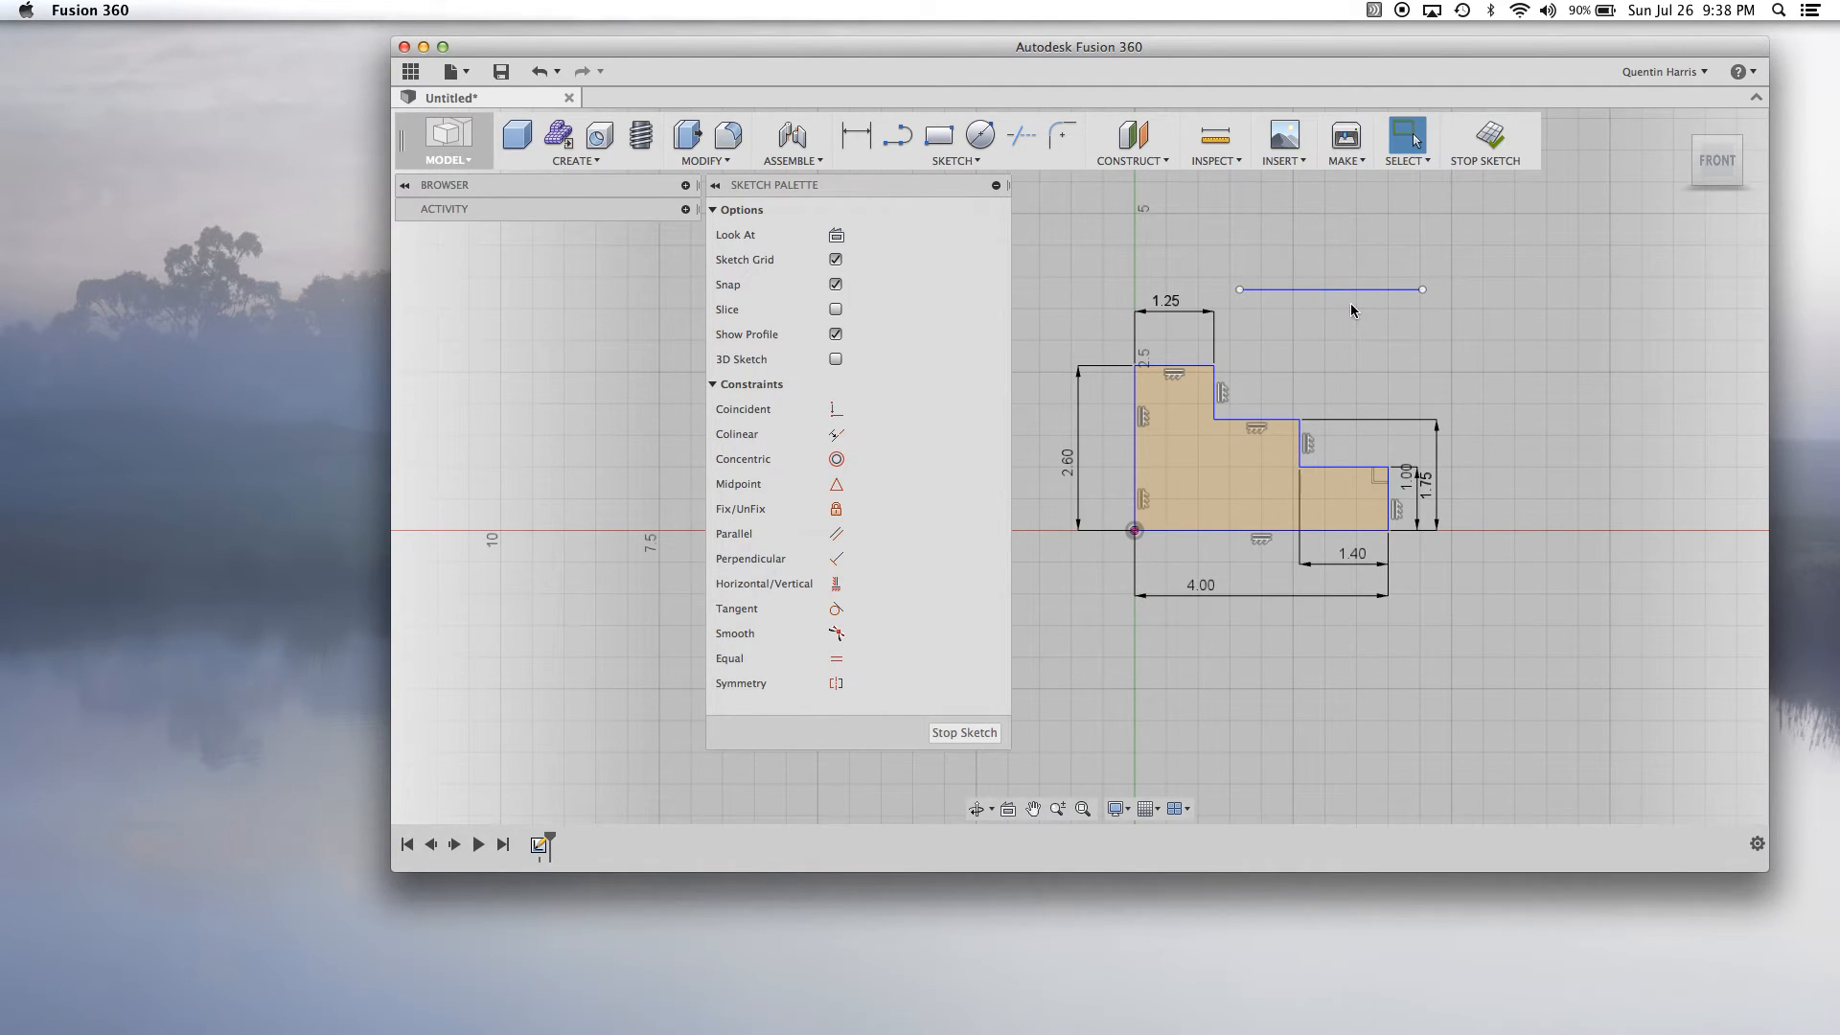
Move the loose line slightly upward, and test applying and removing its Horizontal/Vertical constraint again.
left_click_drag(1290, 289, 1294, 254)
scroll(850, 695, "down", 1)
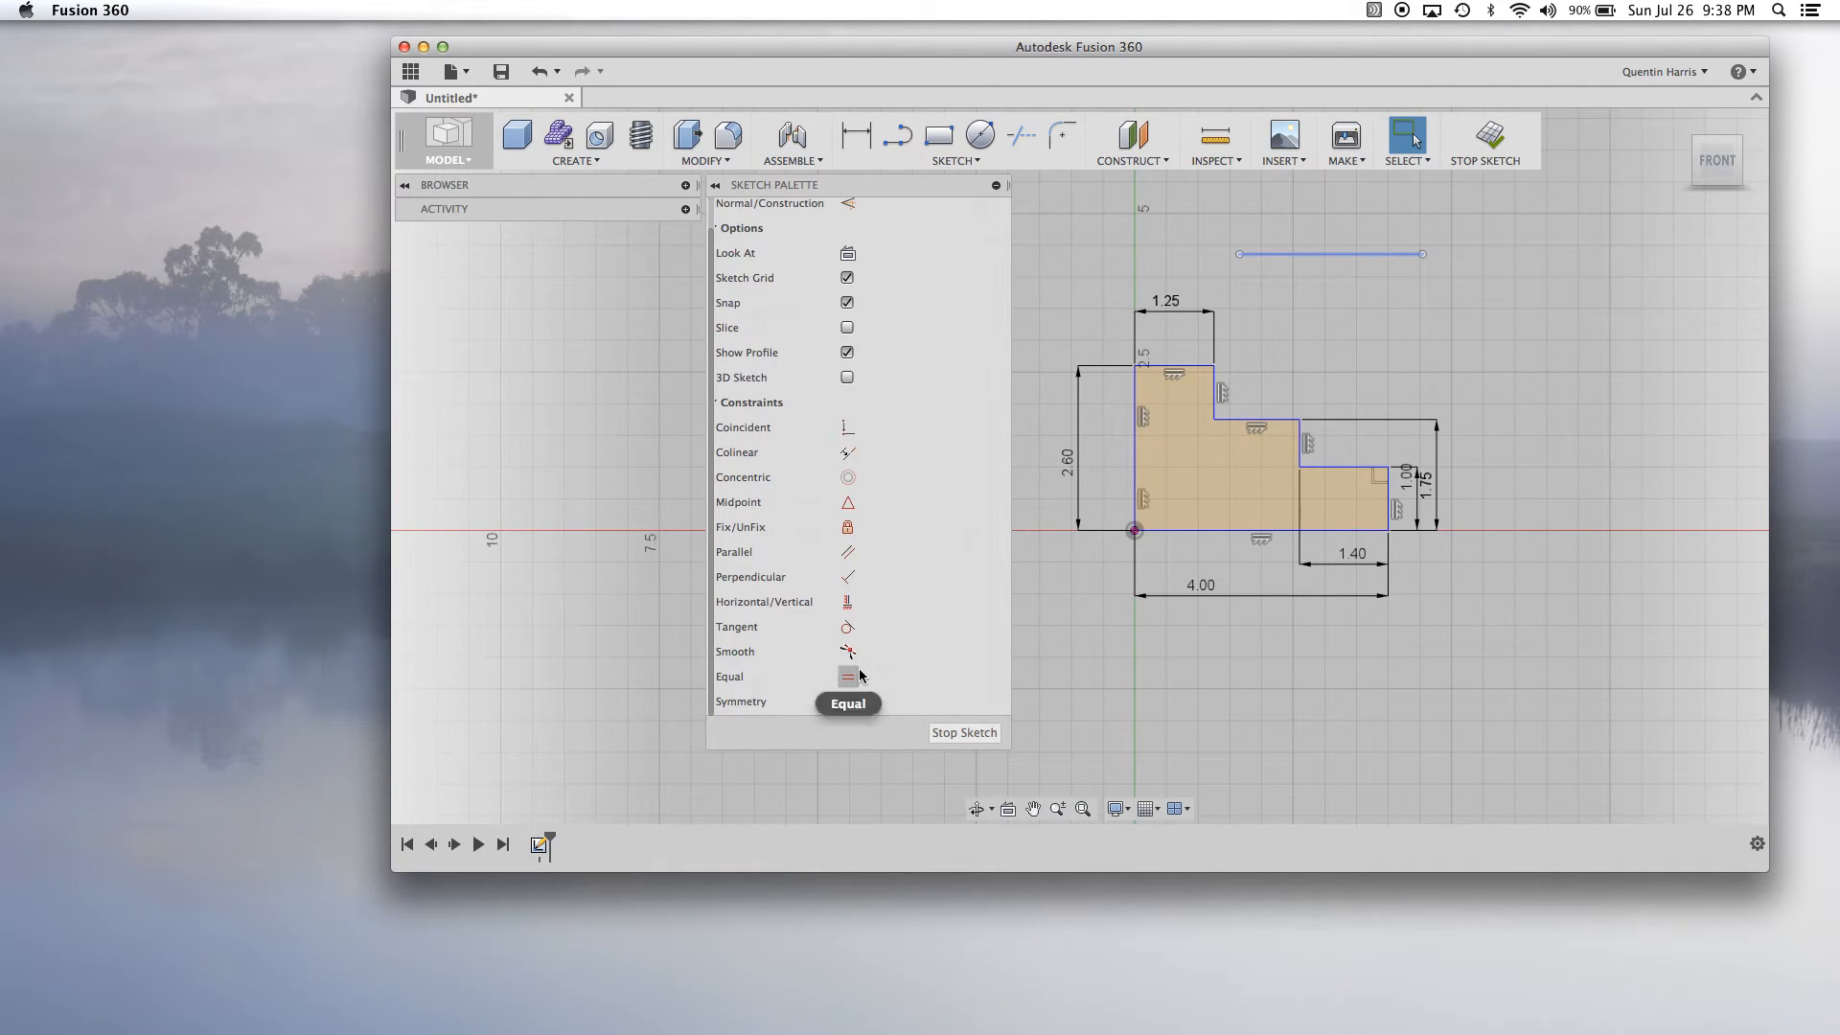
left_click(848, 602)
left_click(1330, 255)
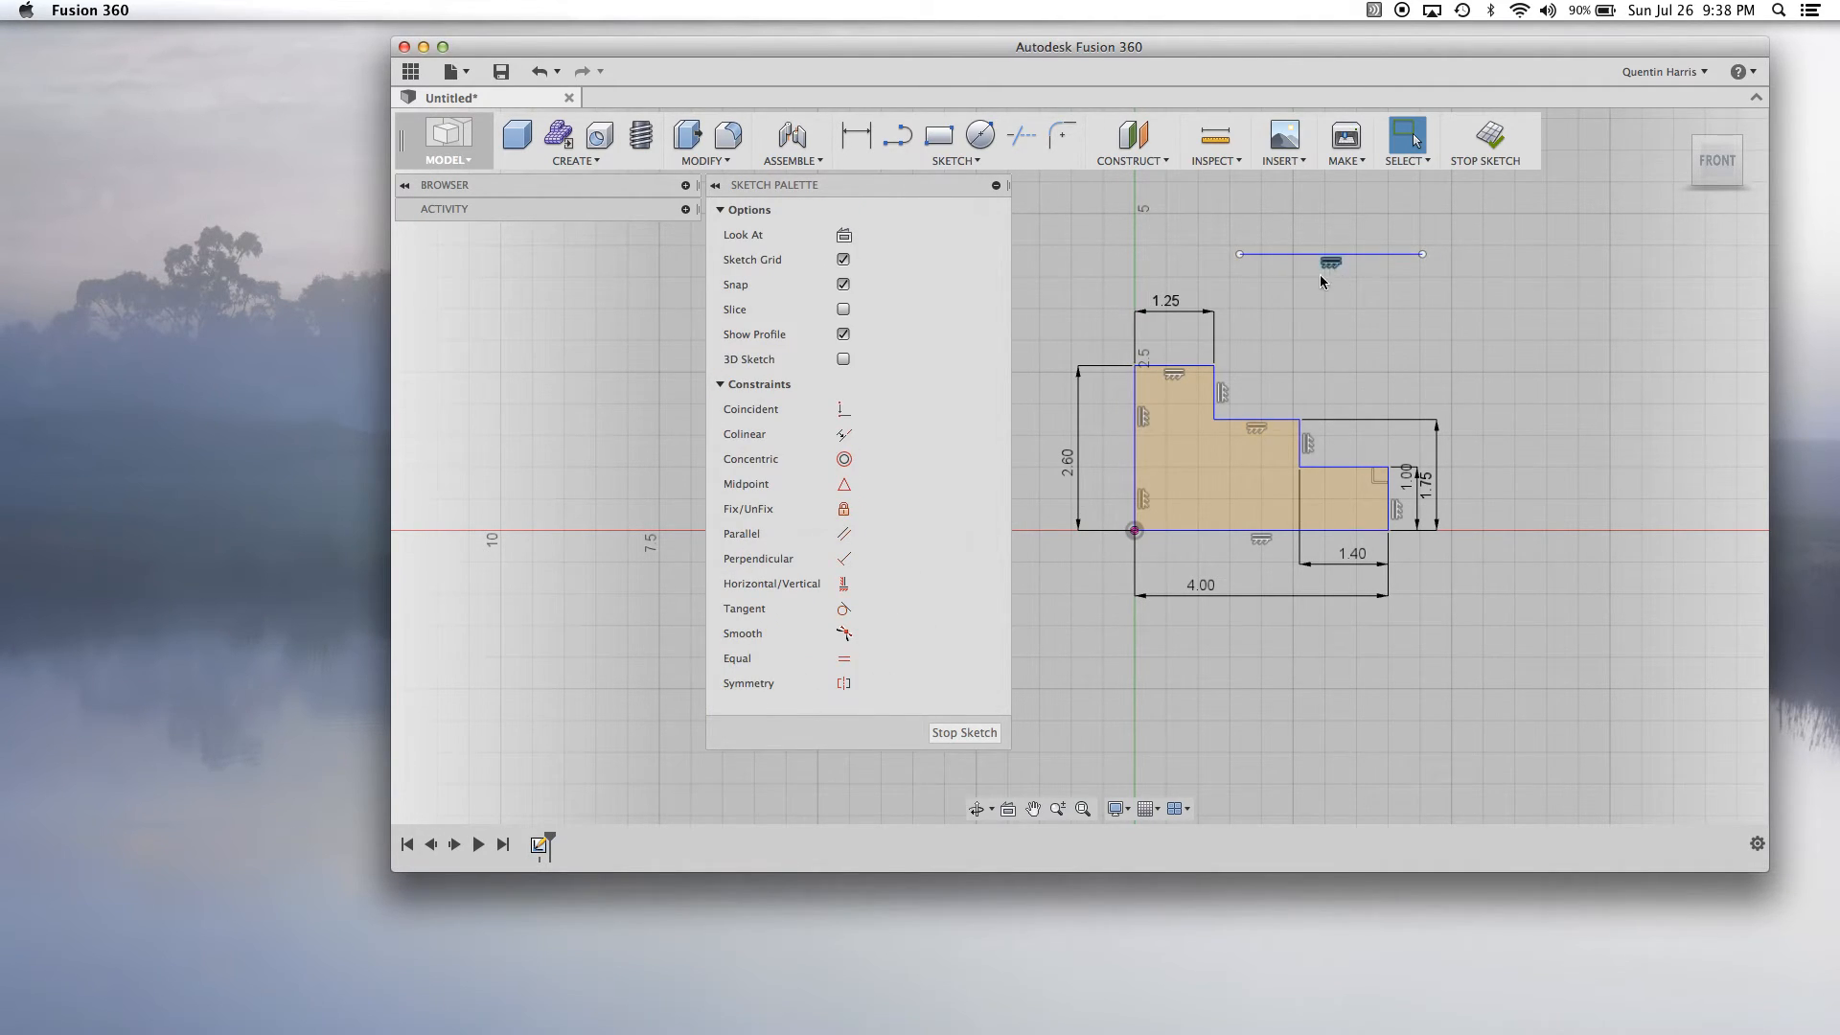
key("Delete")
Swing the loose line's right endpoint beneath its left one to make it vertical, and shift the line farther right.
mouse_move(1424, 253)
left_mouse_down()
mouse_move(1327, 334)
mouse_move(1251, 349)
left_mouse_up()
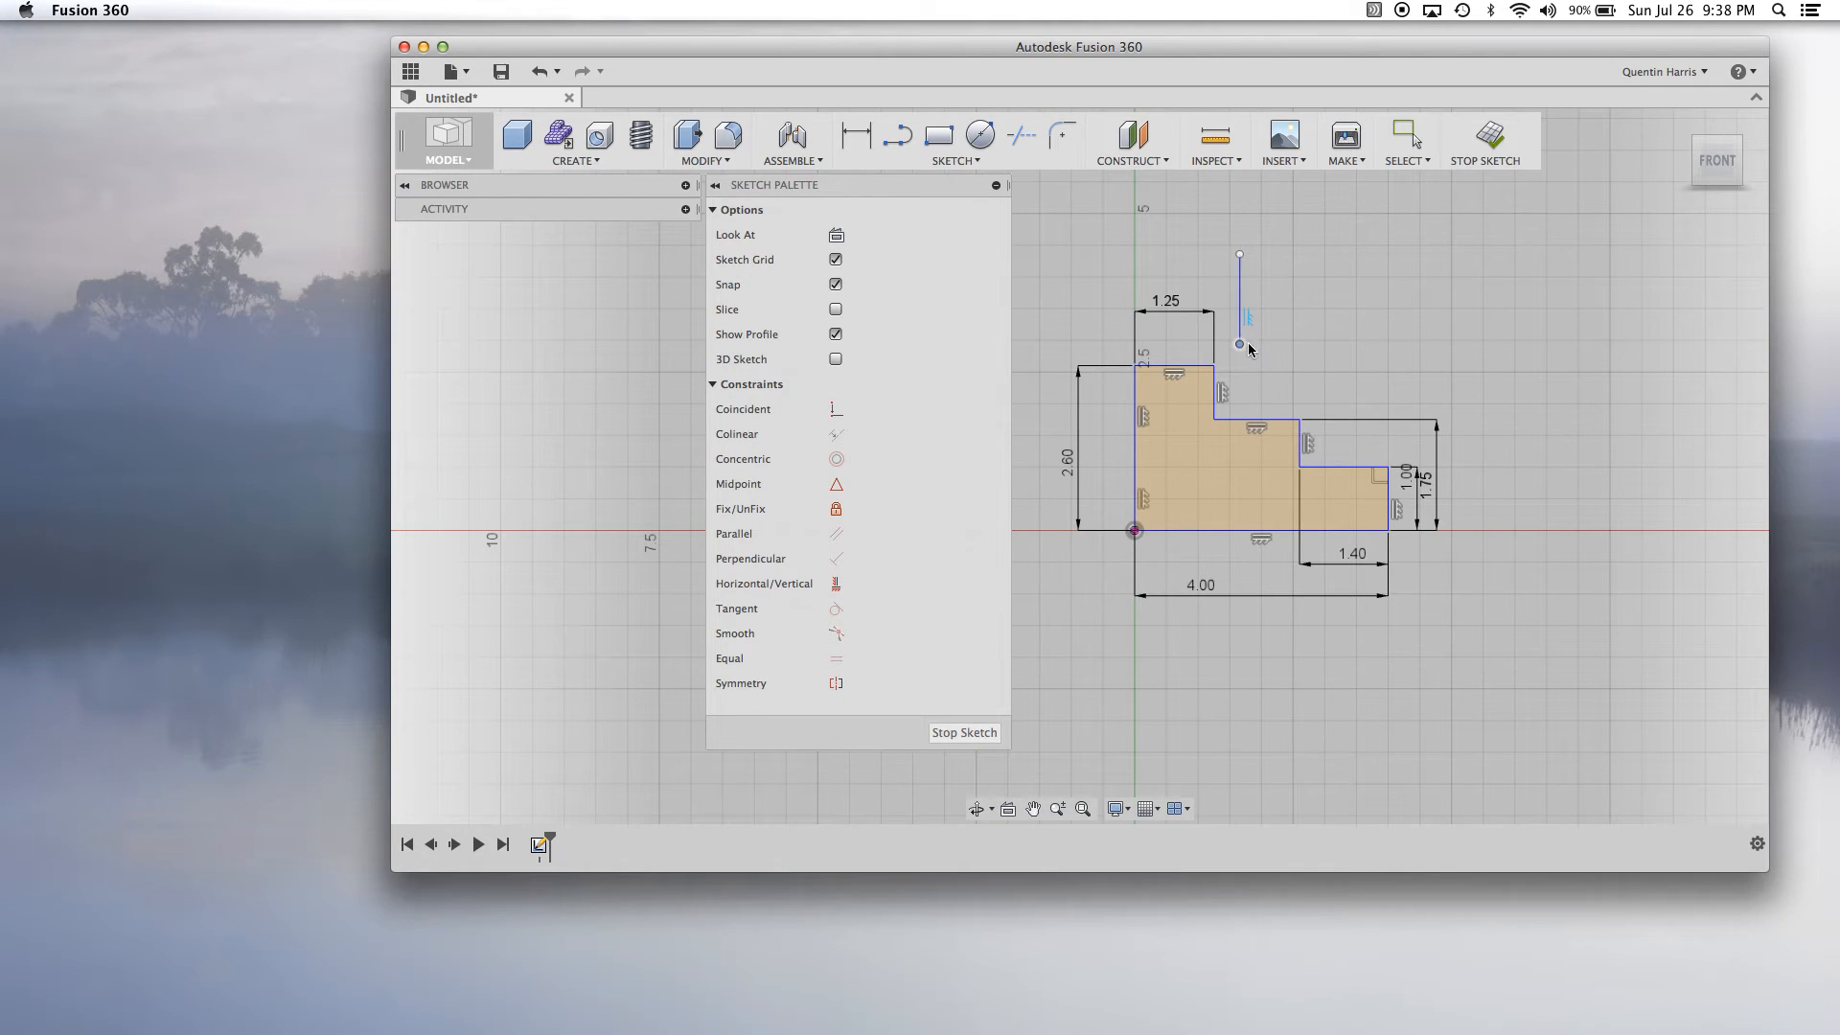
scroll(1234, 319, "down", 3)
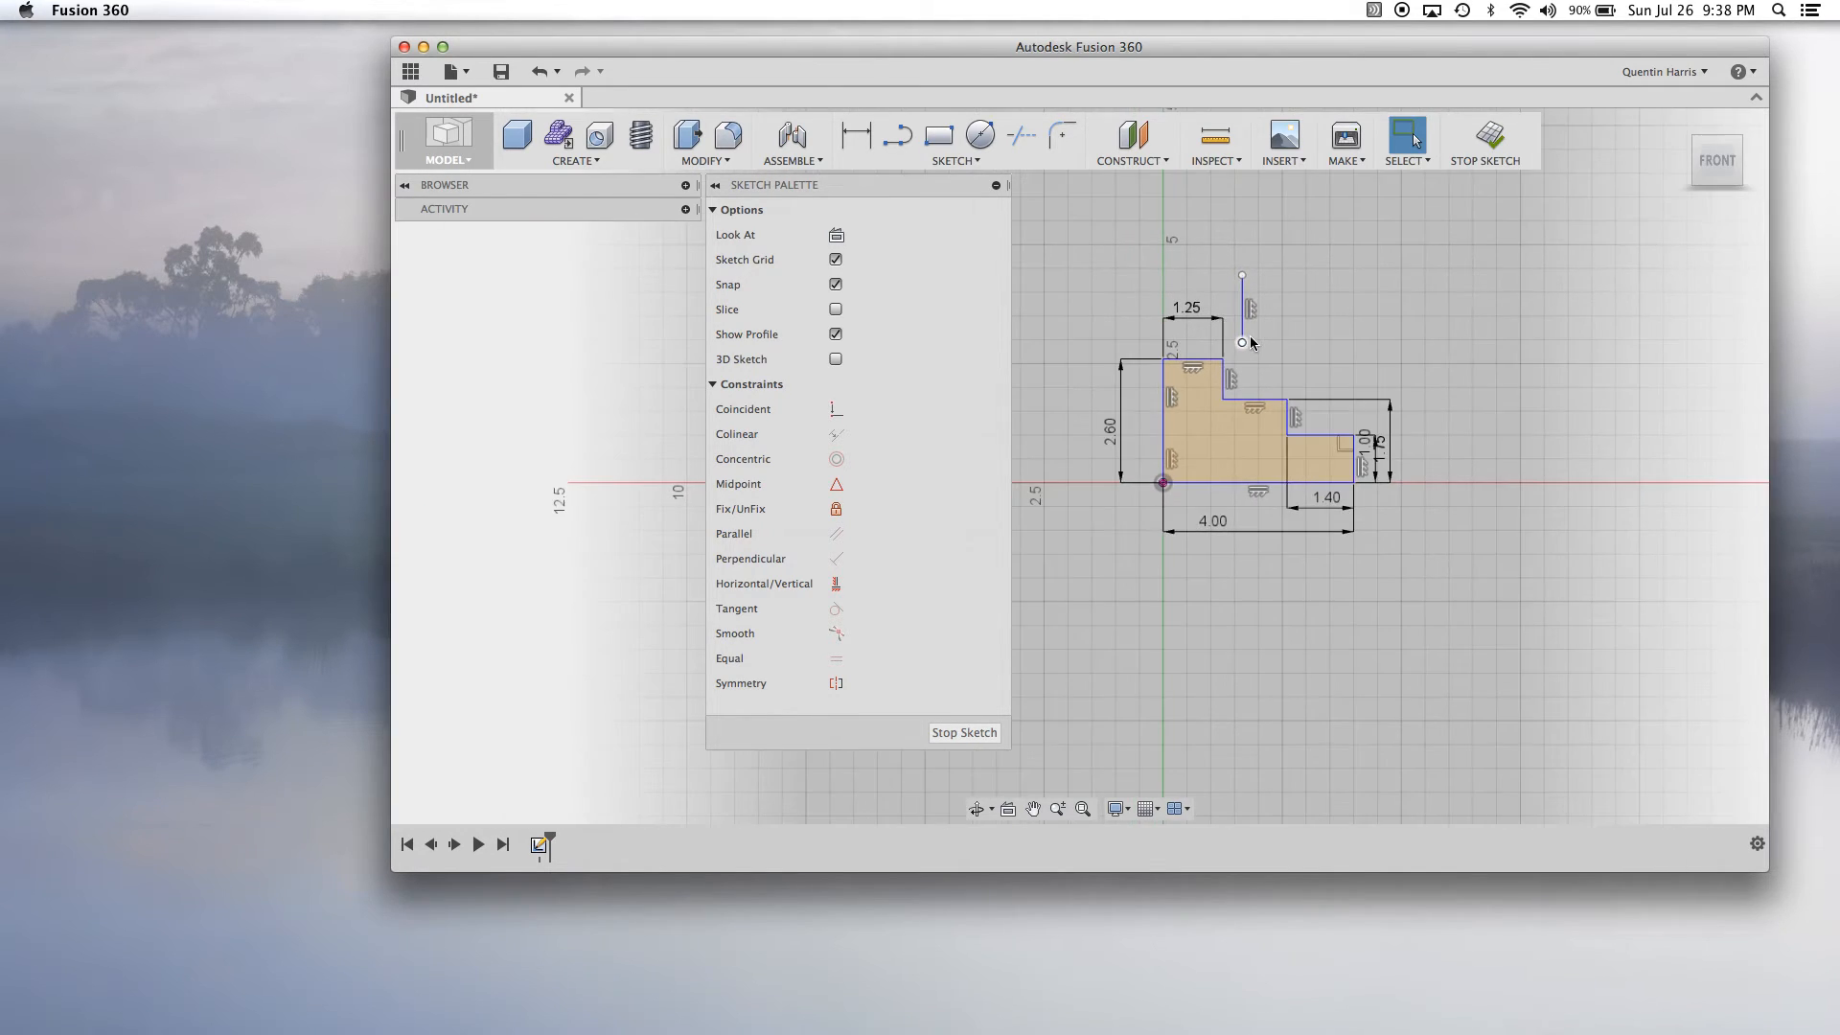
scroll(1241, 319, "up", 4)
scroll(1255, 343, "down", 2)
mouse_move(1239, 281)
left_mouse_down()
mouse_move(1470, 251)
mouse_move(1231, 250)
mouse_move(1363, 267)
mouse_move(1356, 242)
left_mouse_up()
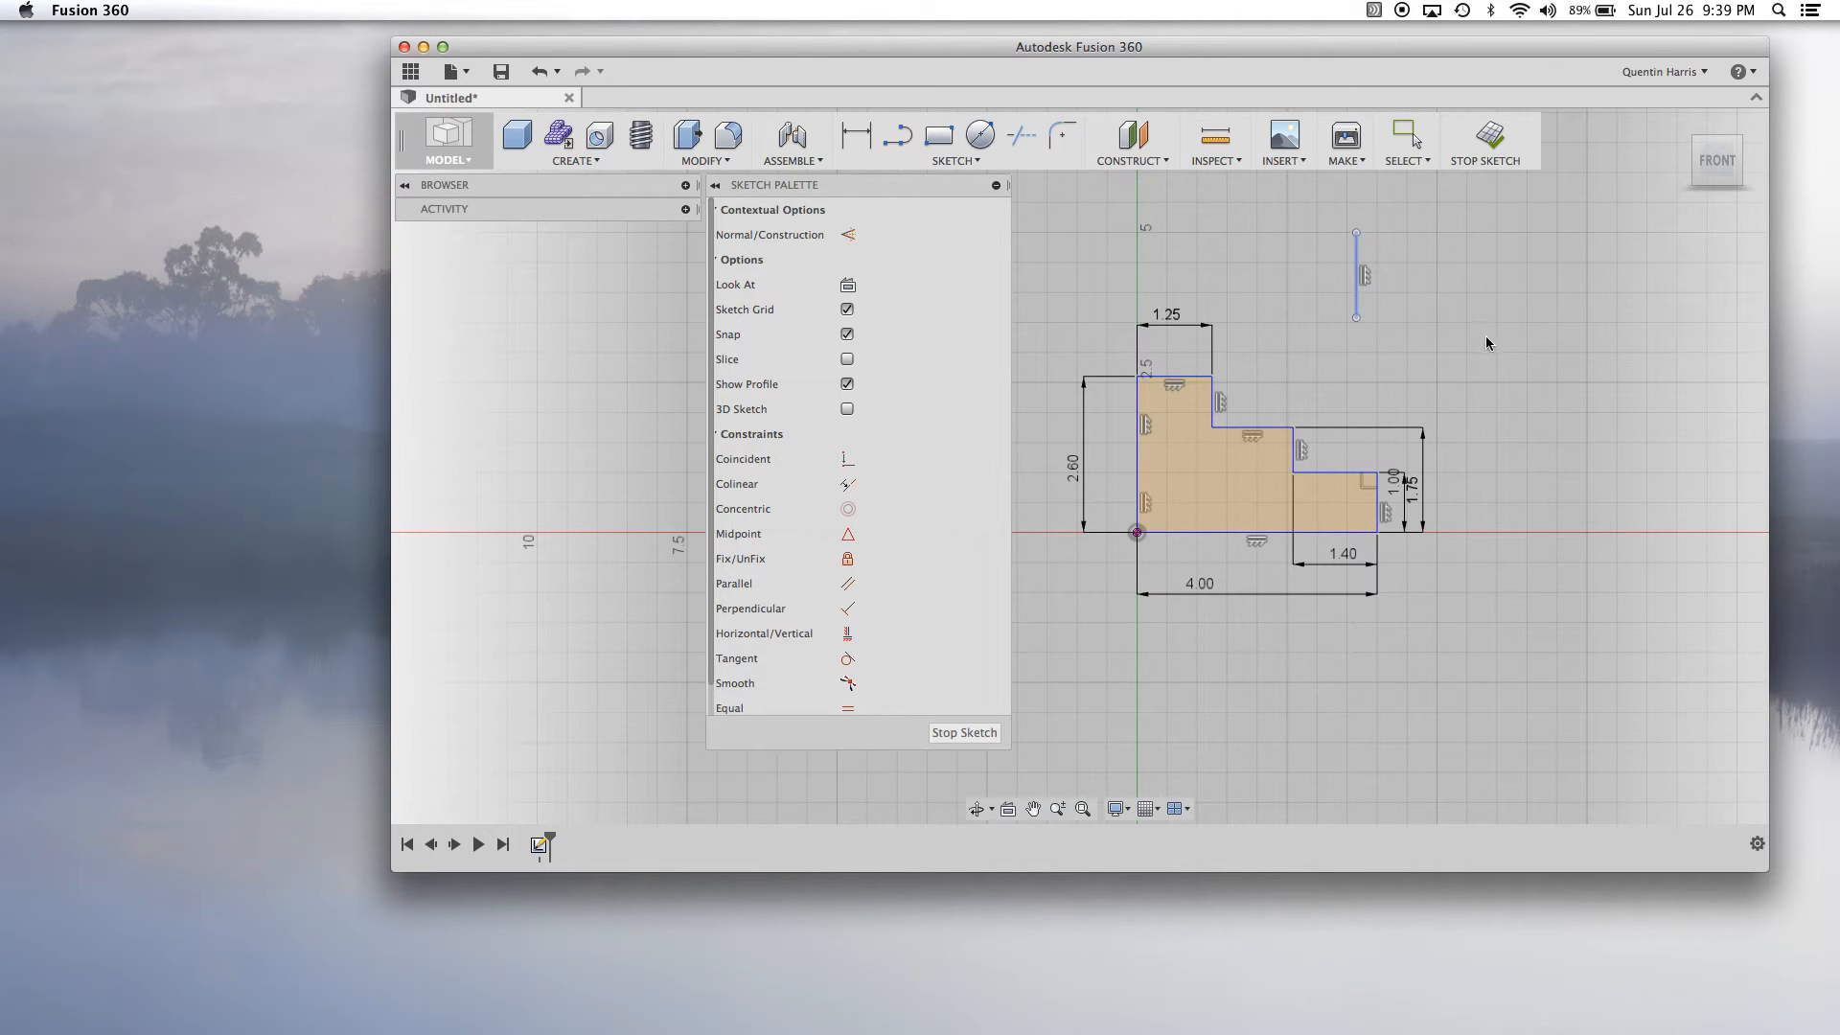
Tilt the loose line by removing its vertical constraint and shifting its lower end, and reapply Horizontal/Vertical to it.
left_click(1365, 285)
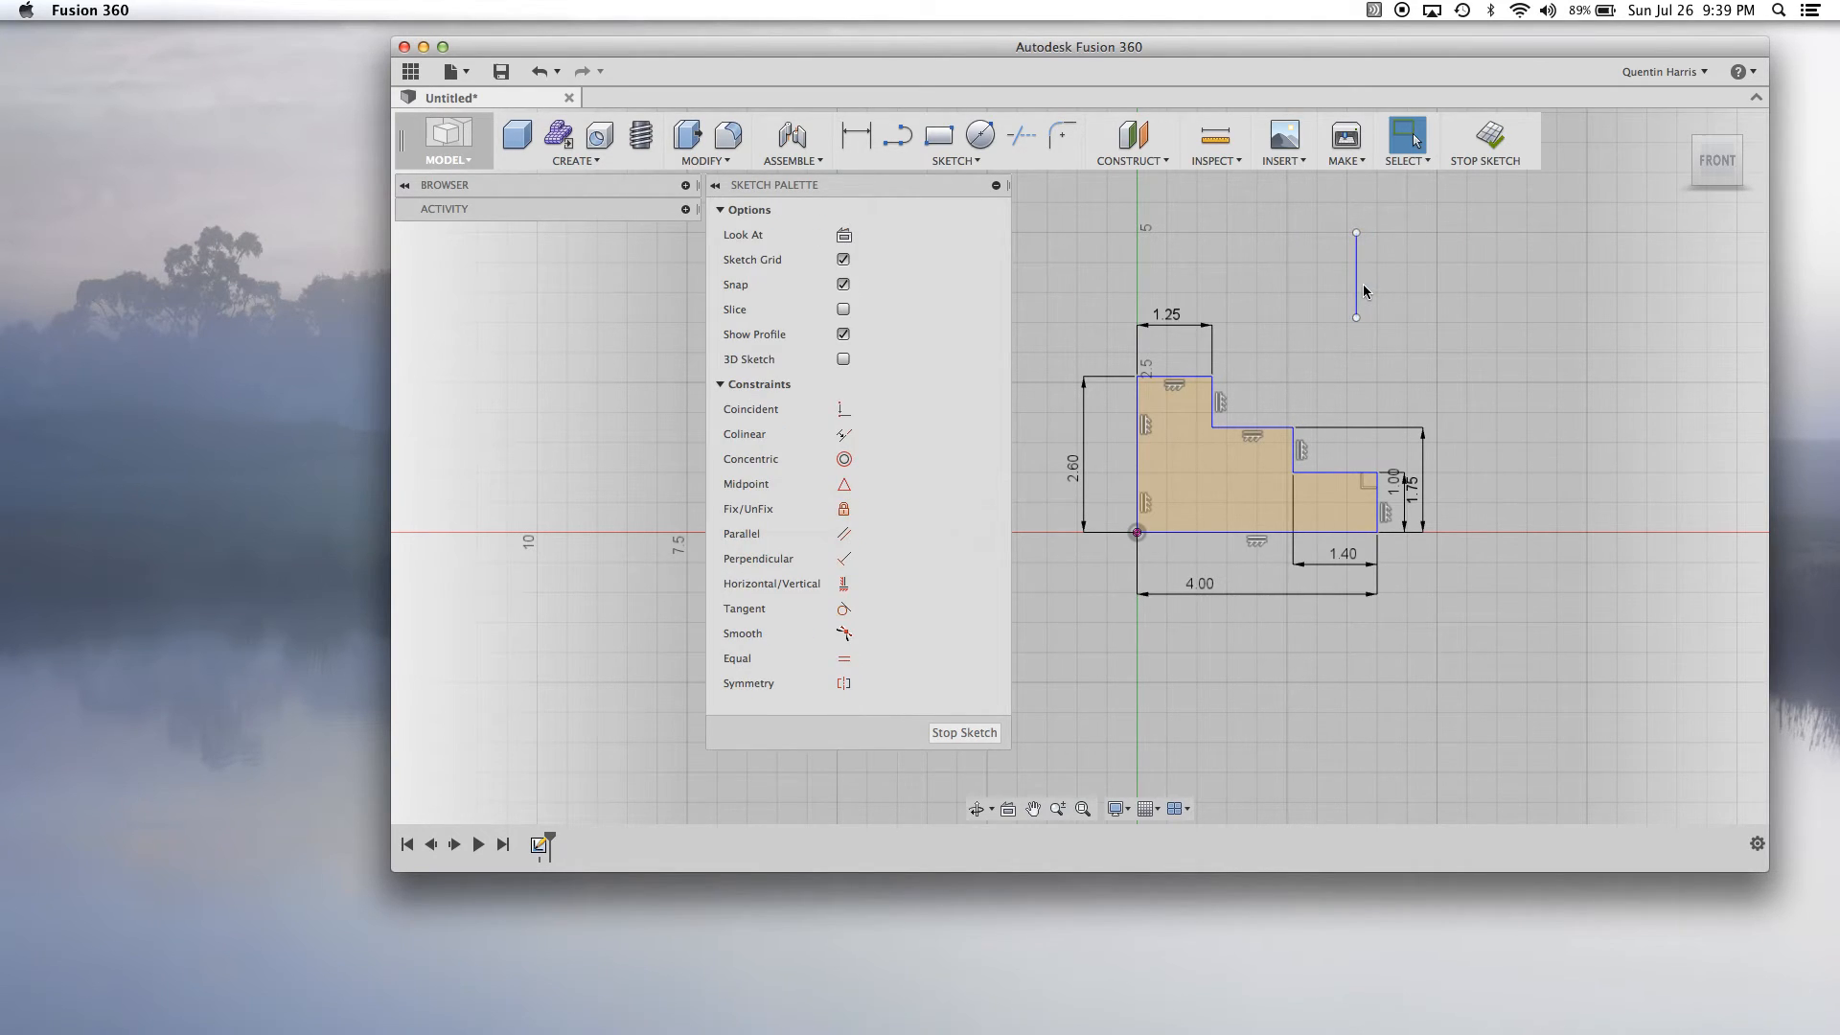
left_click_drag(1356, 317, 1384, 316)
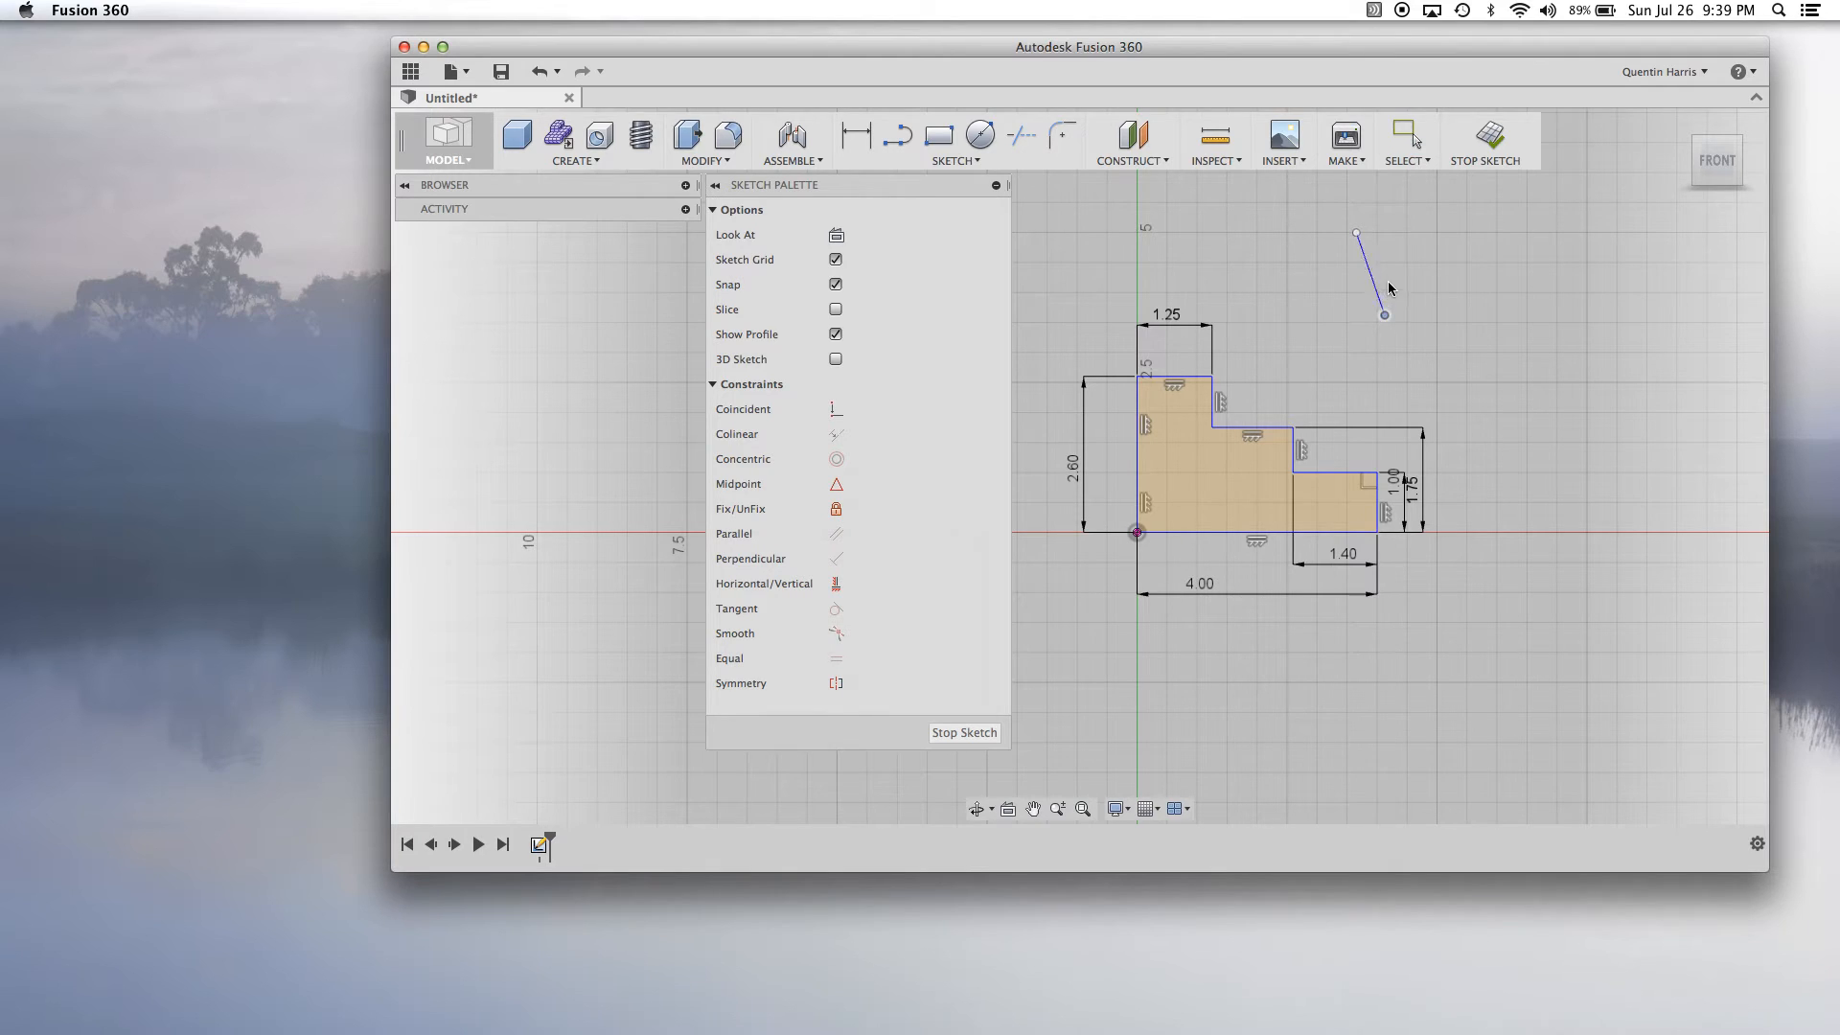
left_click(1374, 283)
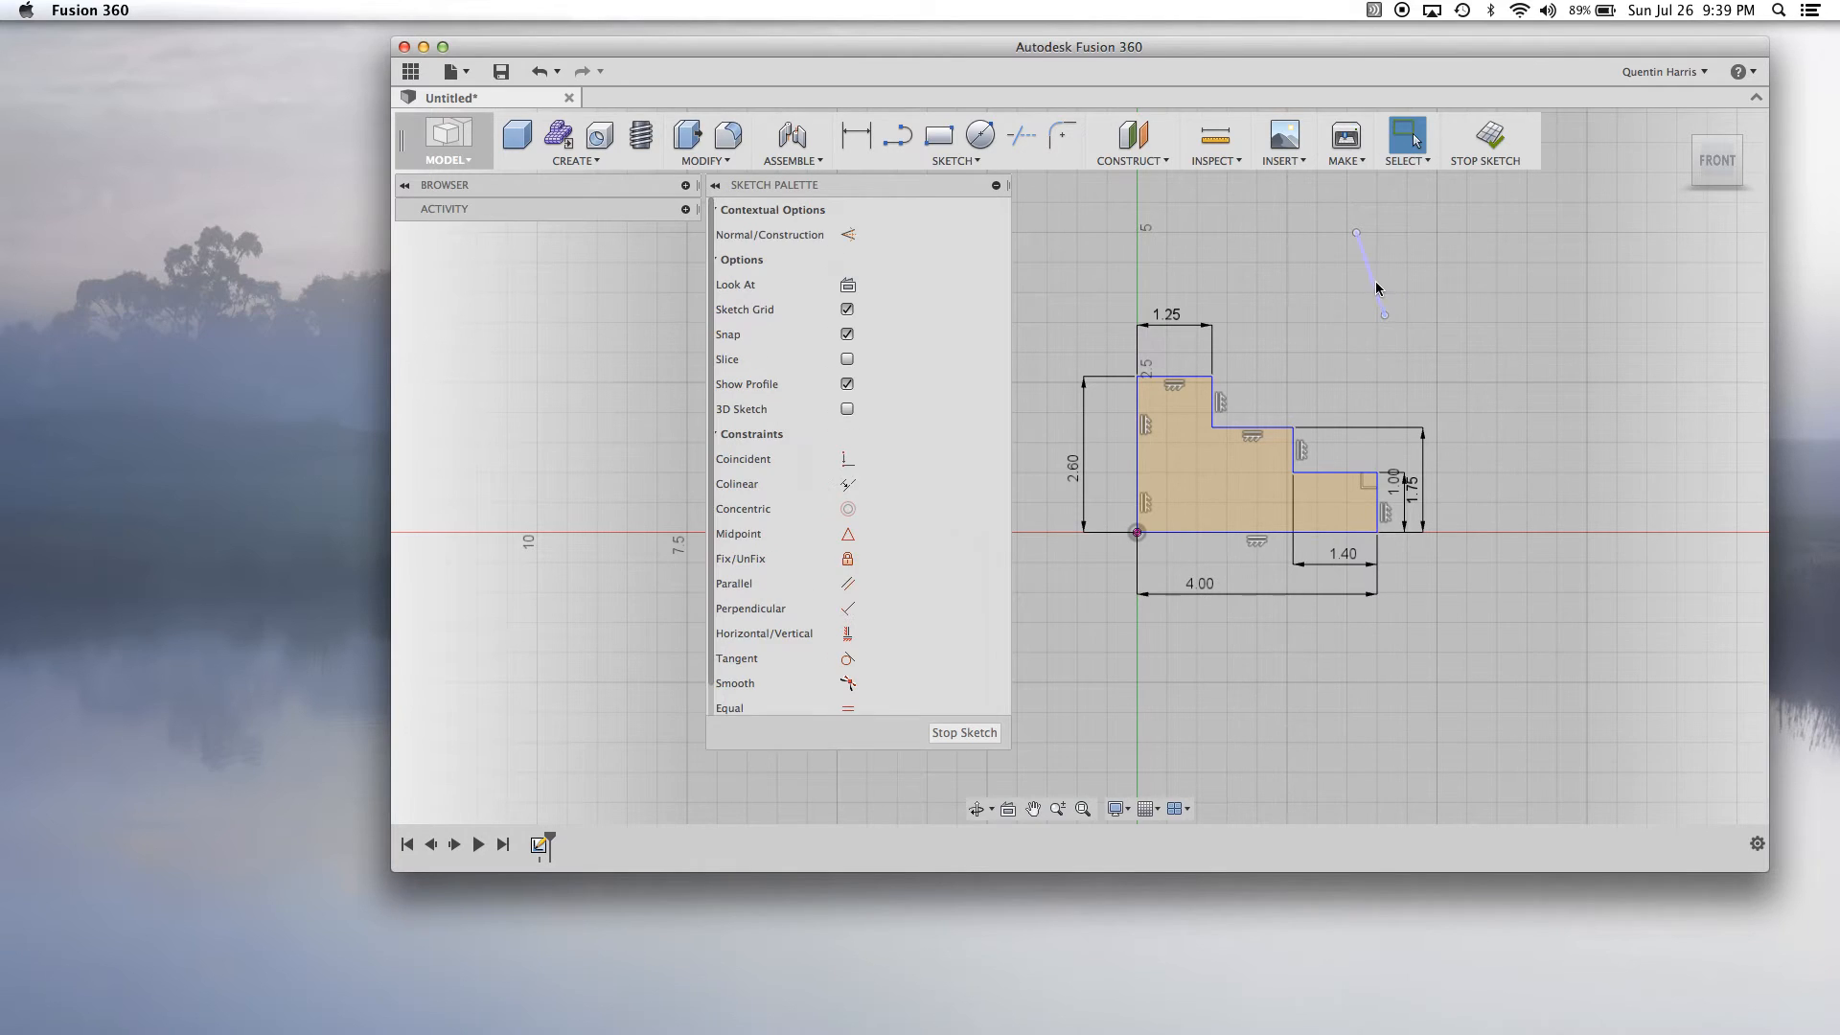
left_click(847, 634)
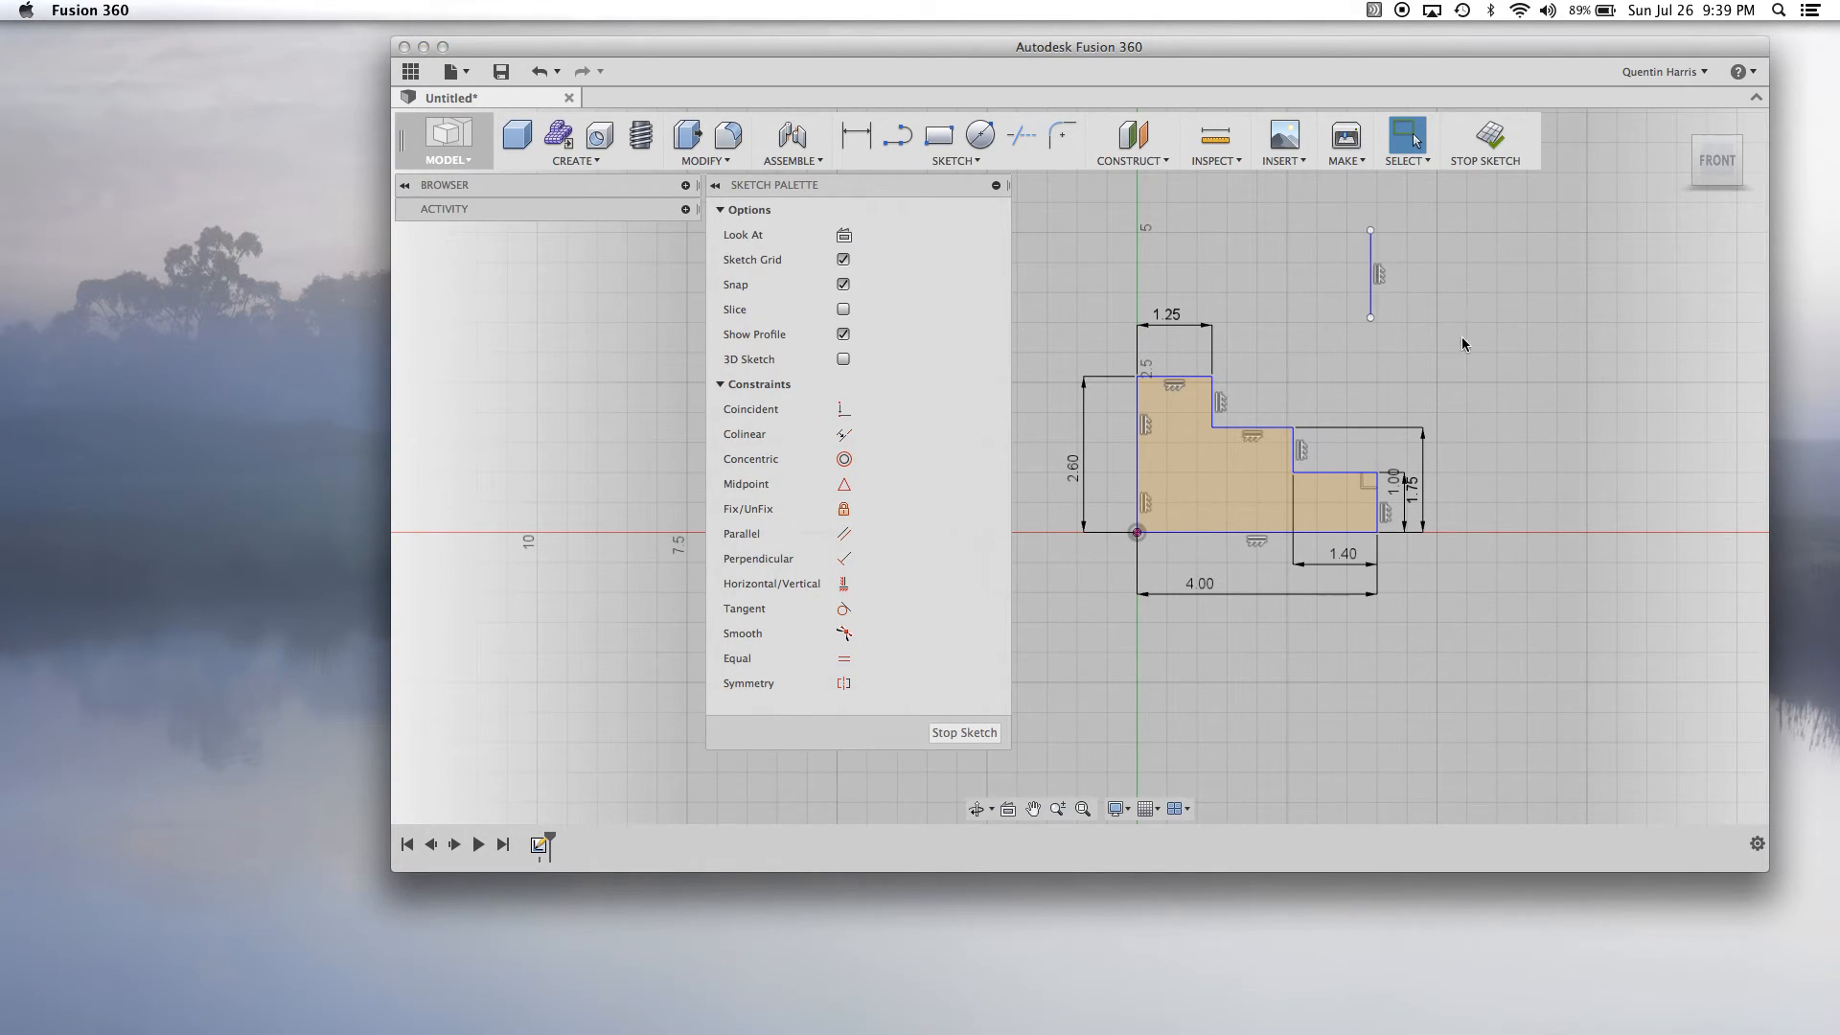
Delete the vertical constraint and the loose line above the profile.
left_click(1378, 278)
key("Delete")
left_click(1371, 282)
key("Delete")
Draw a small circle inside the profile's tallest section, centered below the top edge's midpoint and about 1.62 in above the base line.
scroll(1274, 484, "up", 3)
scroll(1194, 537, "down", 2)
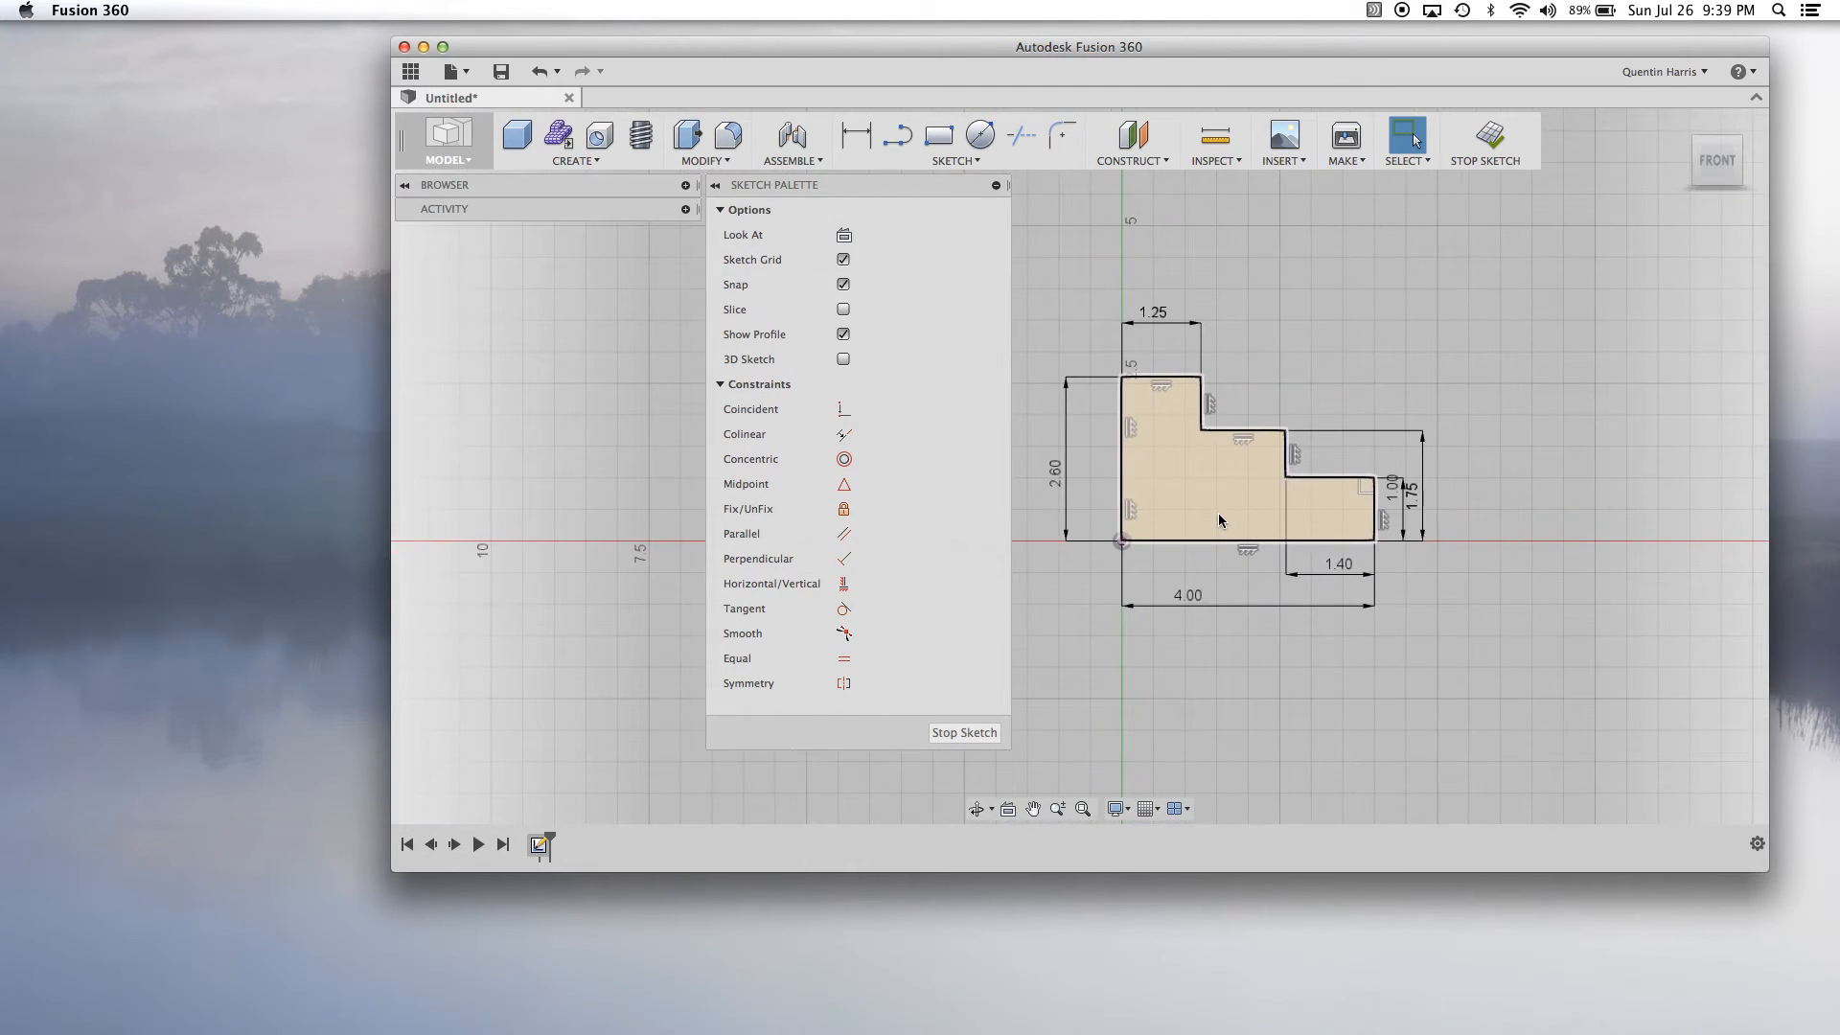
left_click(980, 135)
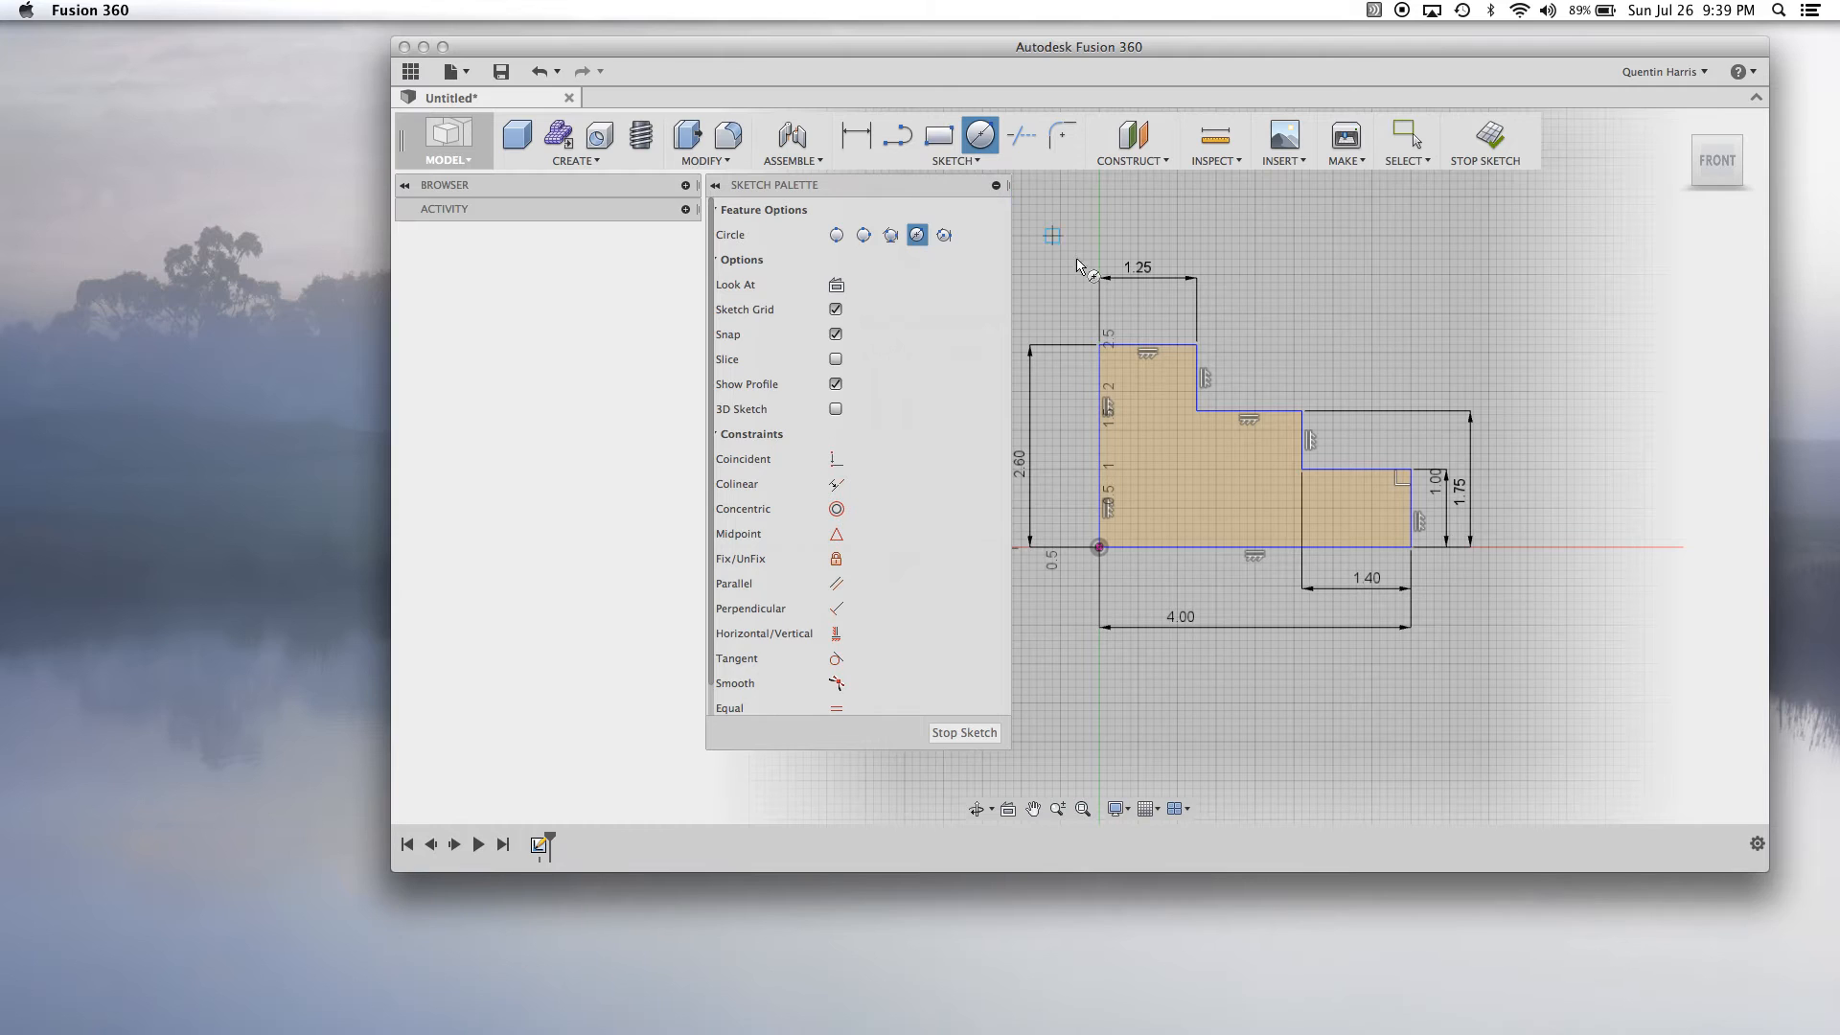
left_click(1148, 419)
left_click(1173, 439)
scroll(1164, 490, "up", 3)
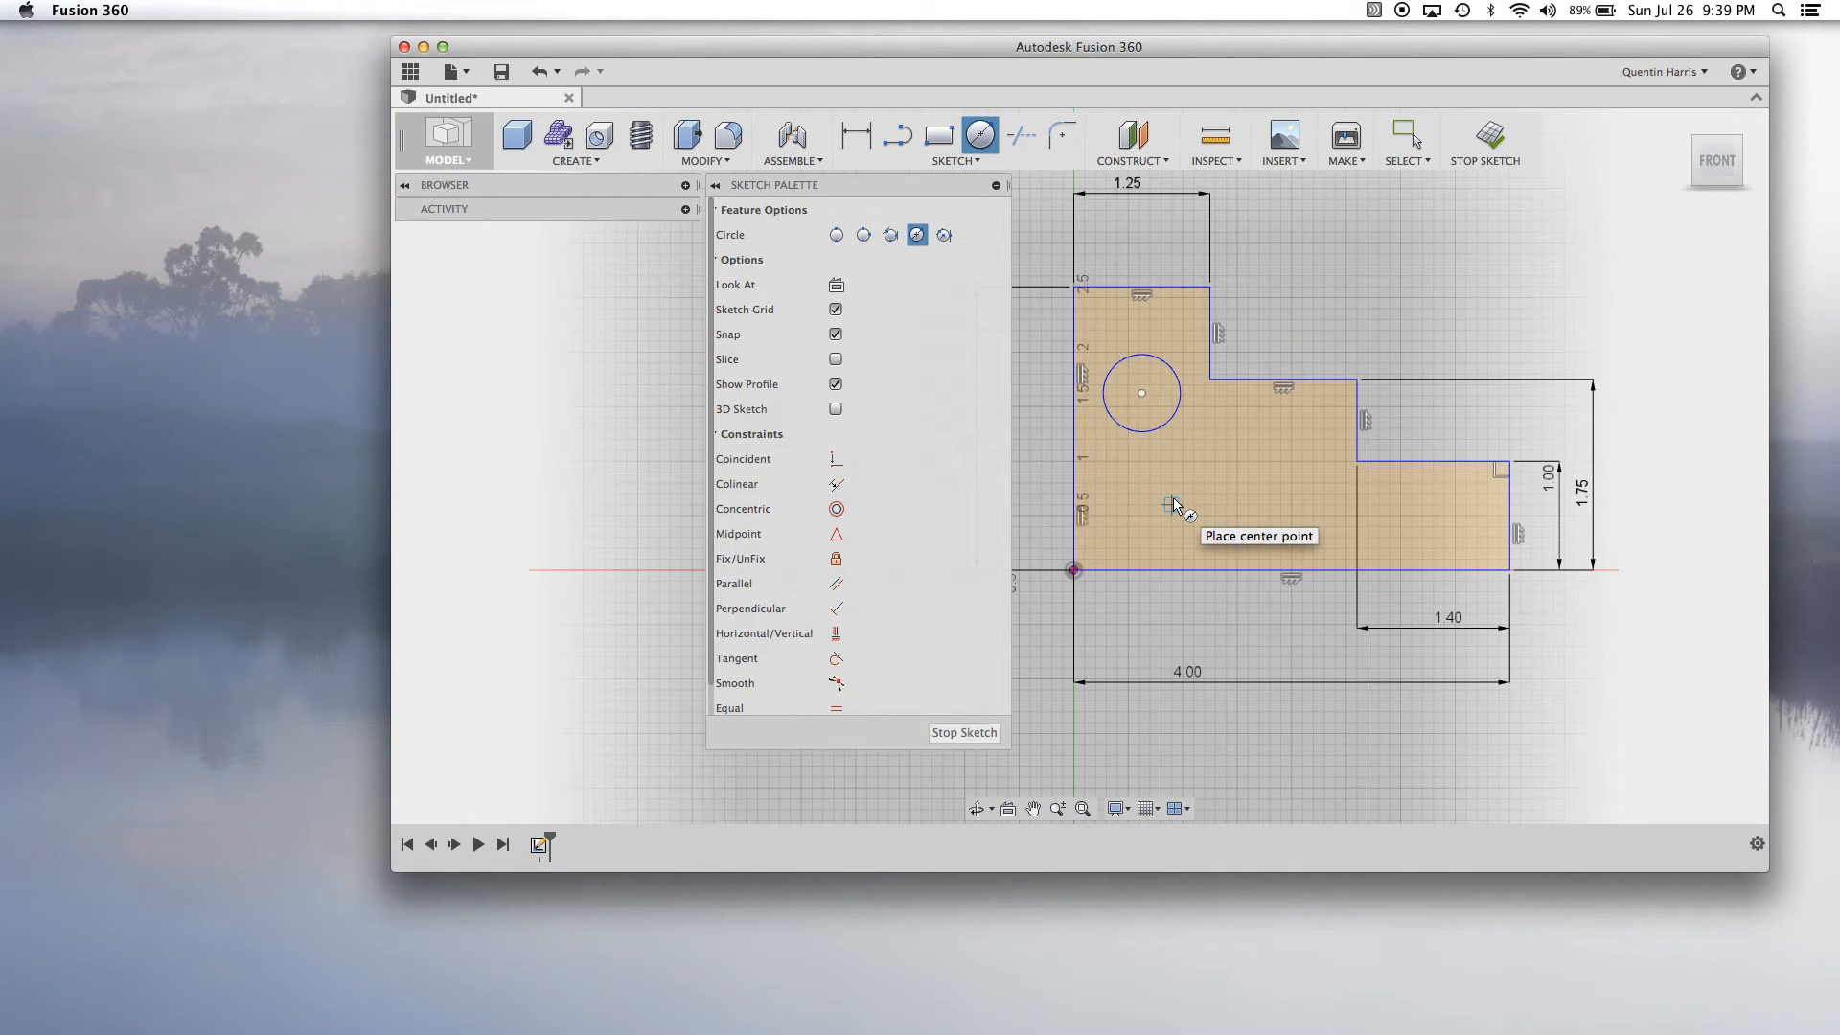
key("Escape")
scroll(1169, 485, "down", 2)
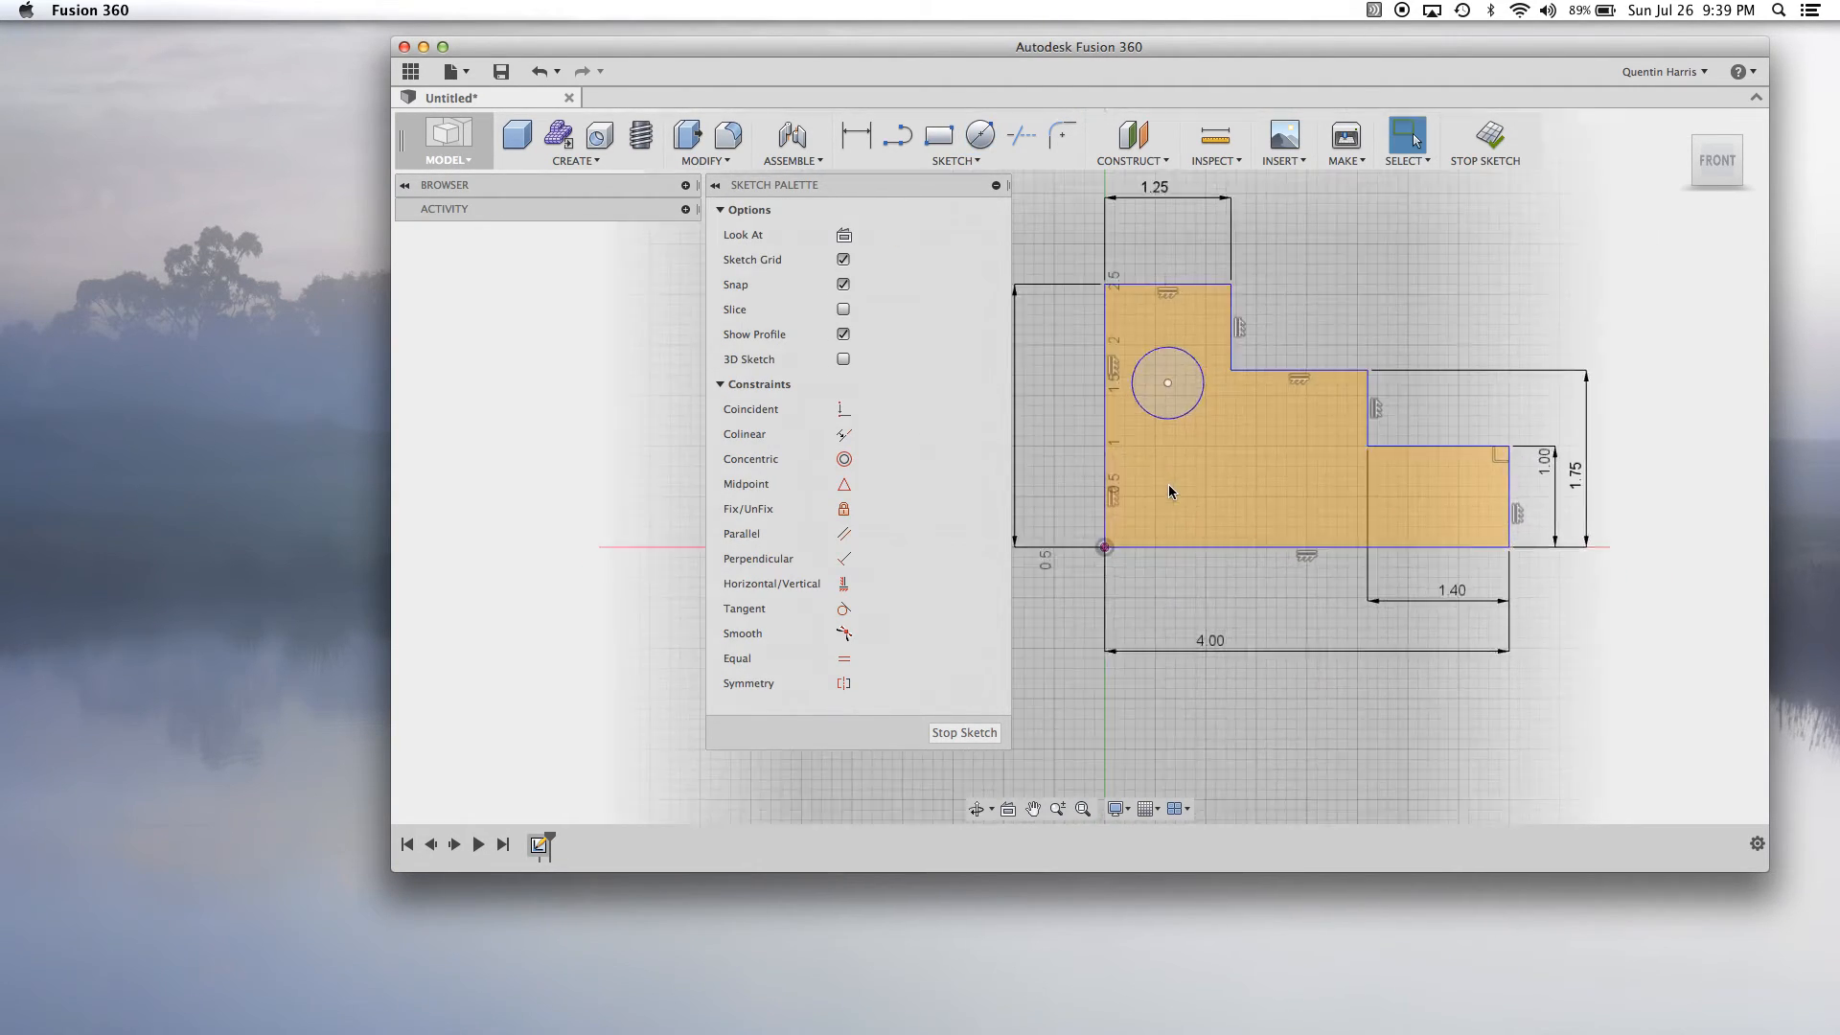
Dimension the vertical distance from the origin to the circle's center and set it to 1.8 in.
left_click(856, 135)
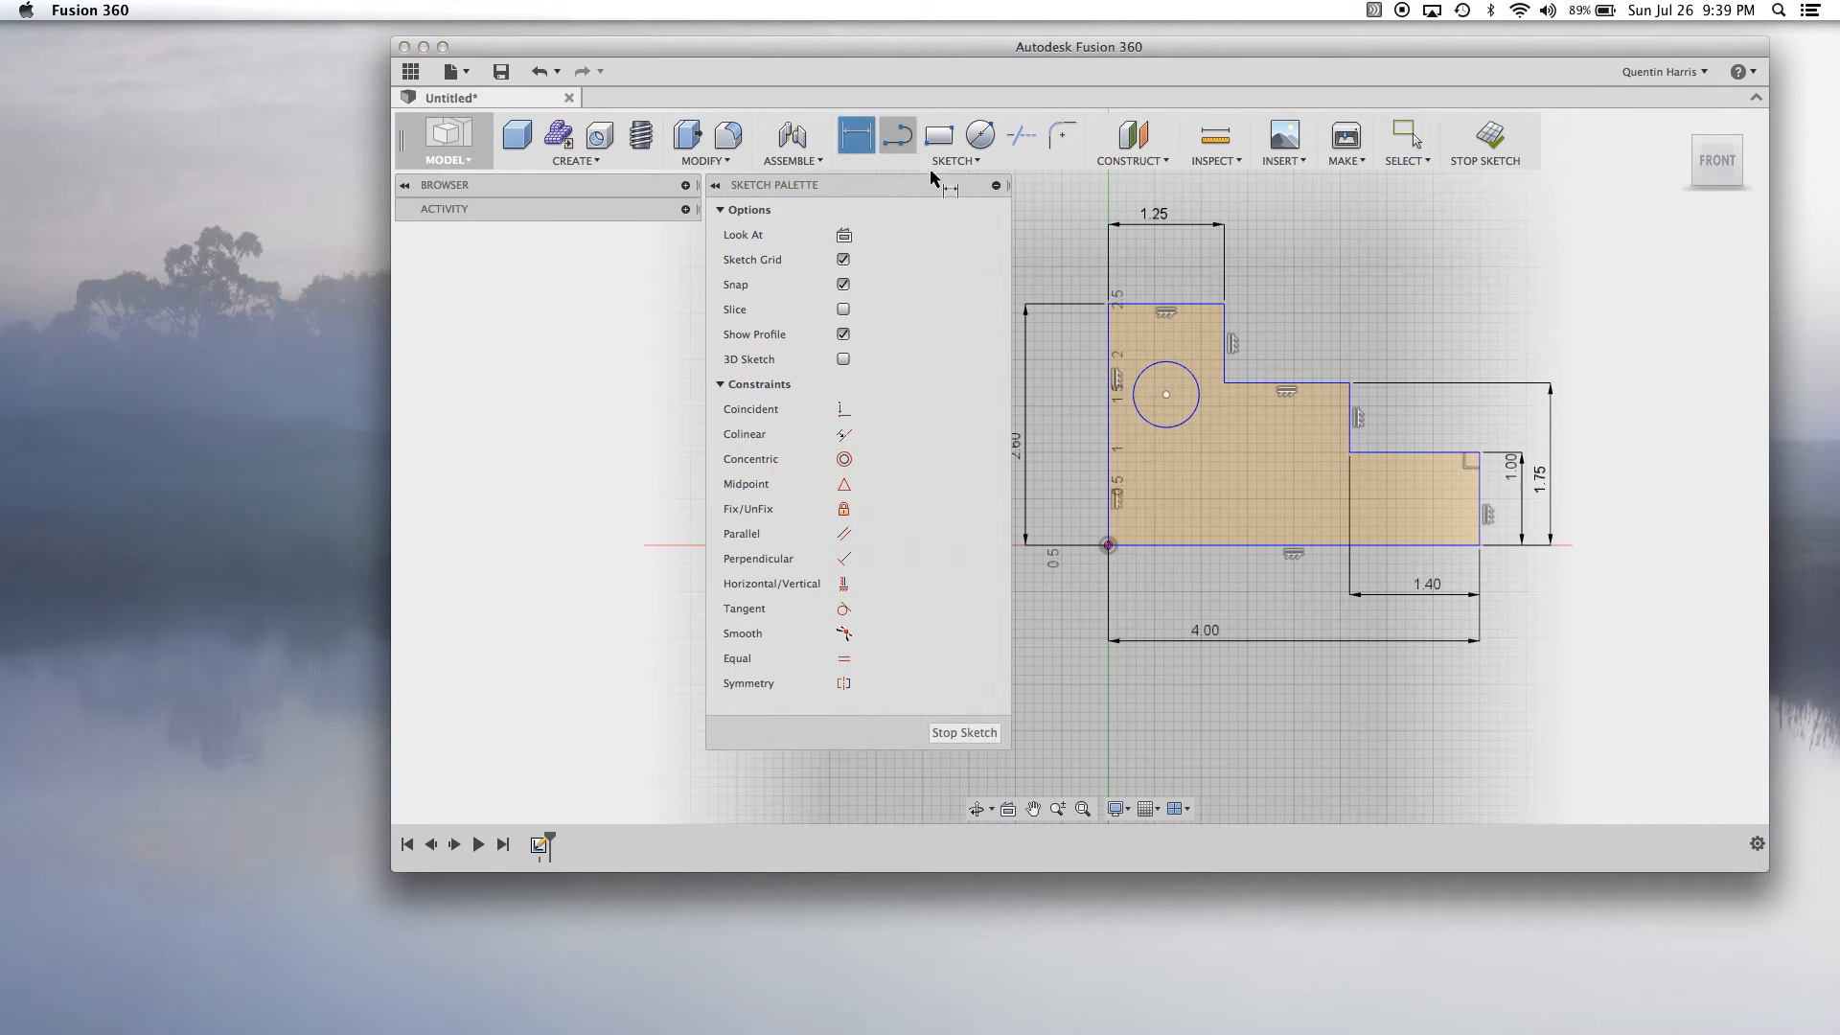
left_click(1166, 394)
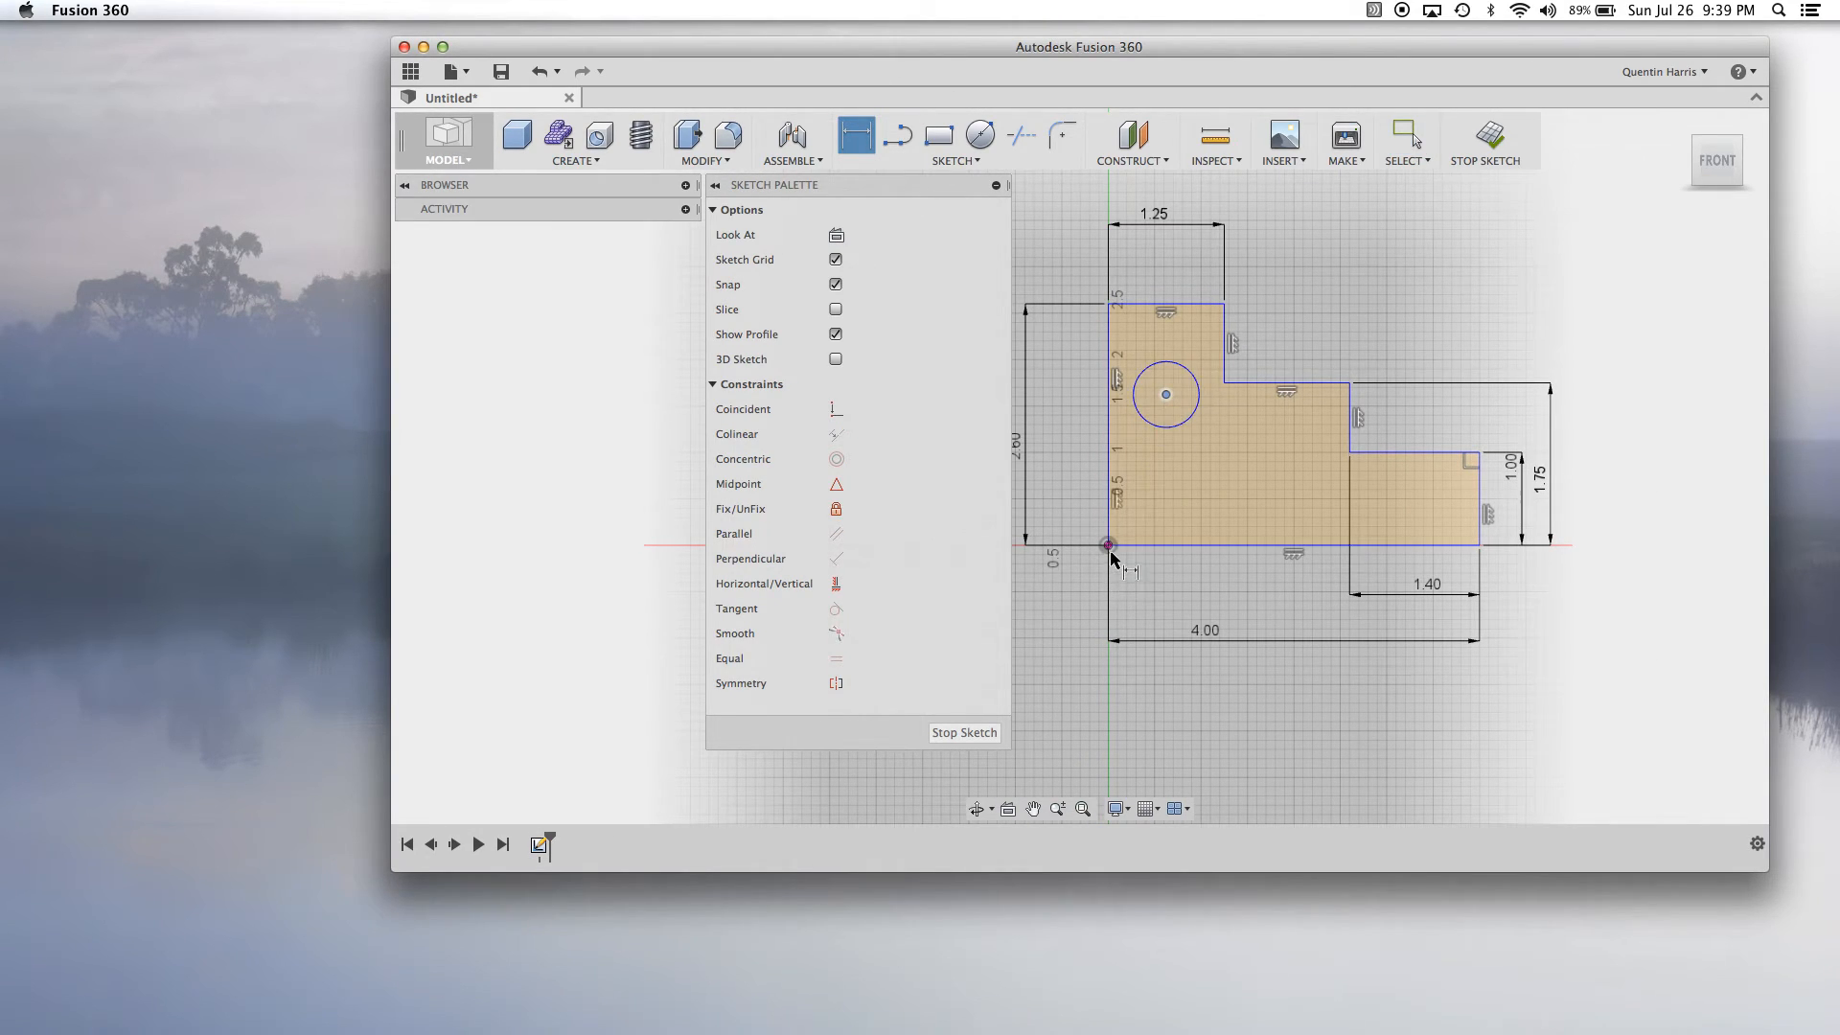
left_click(1108, 545)
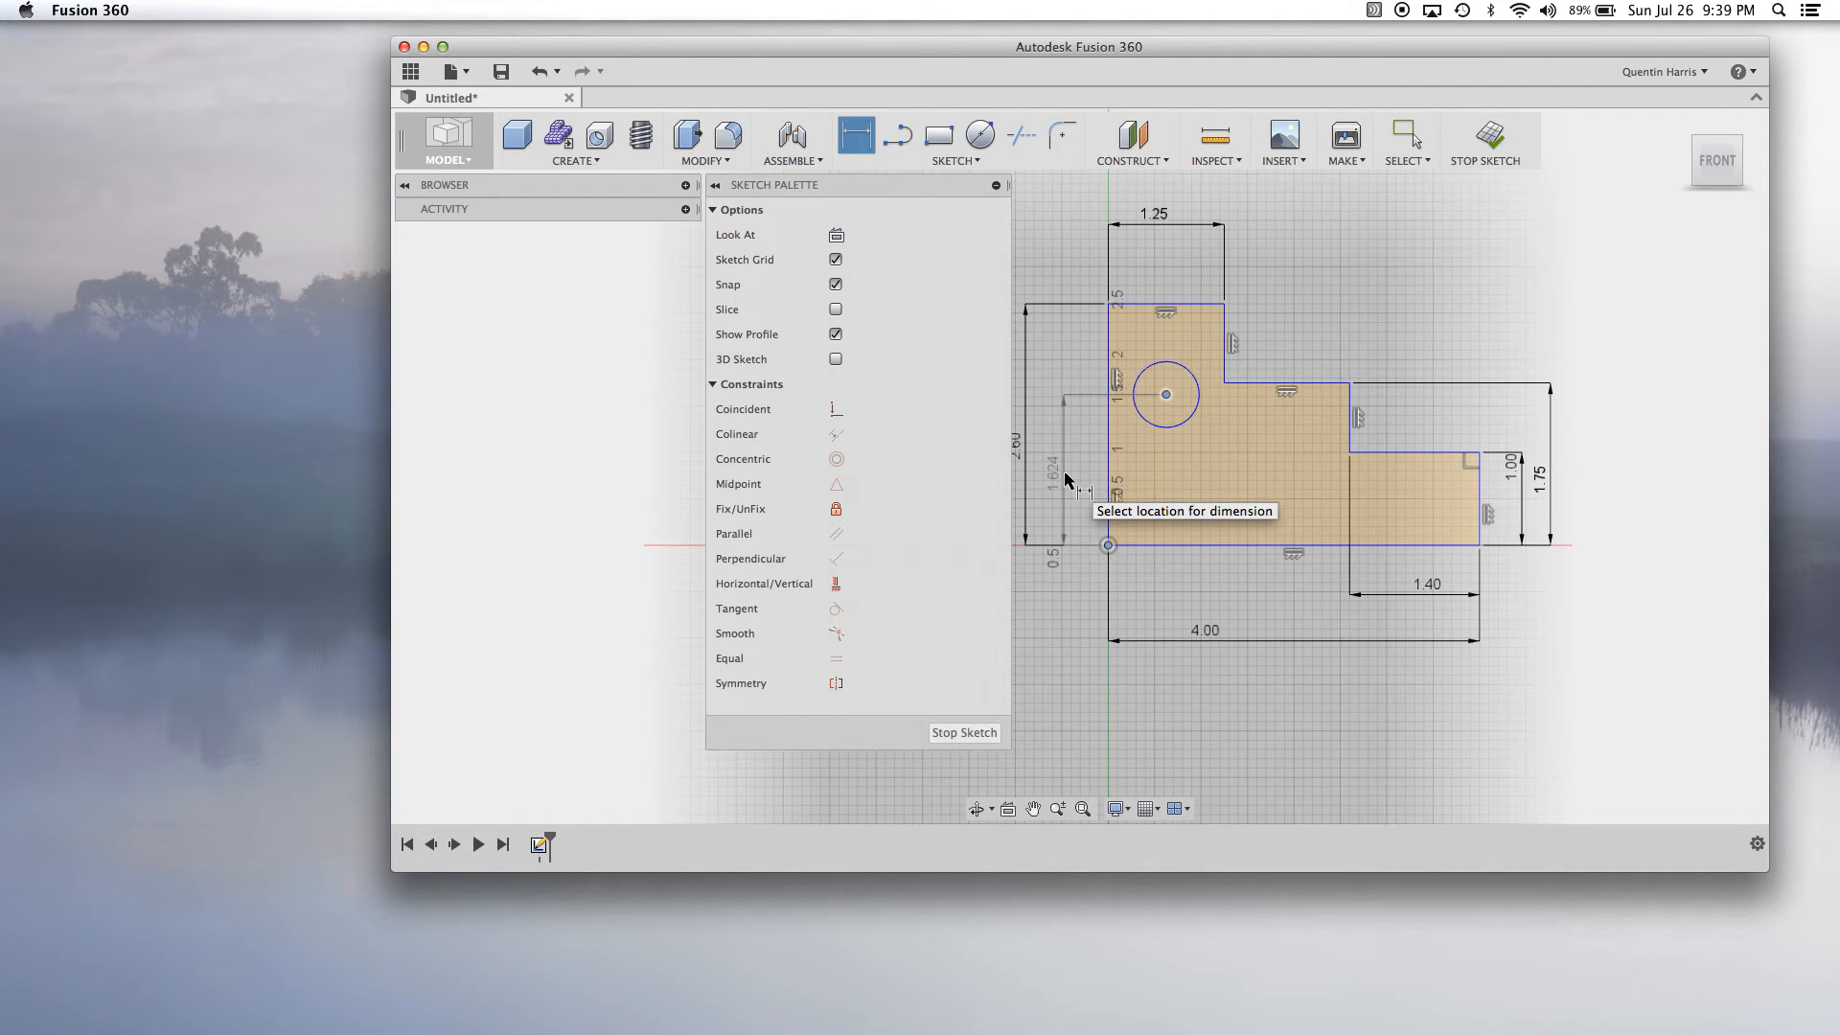
left_click(1066, 479)
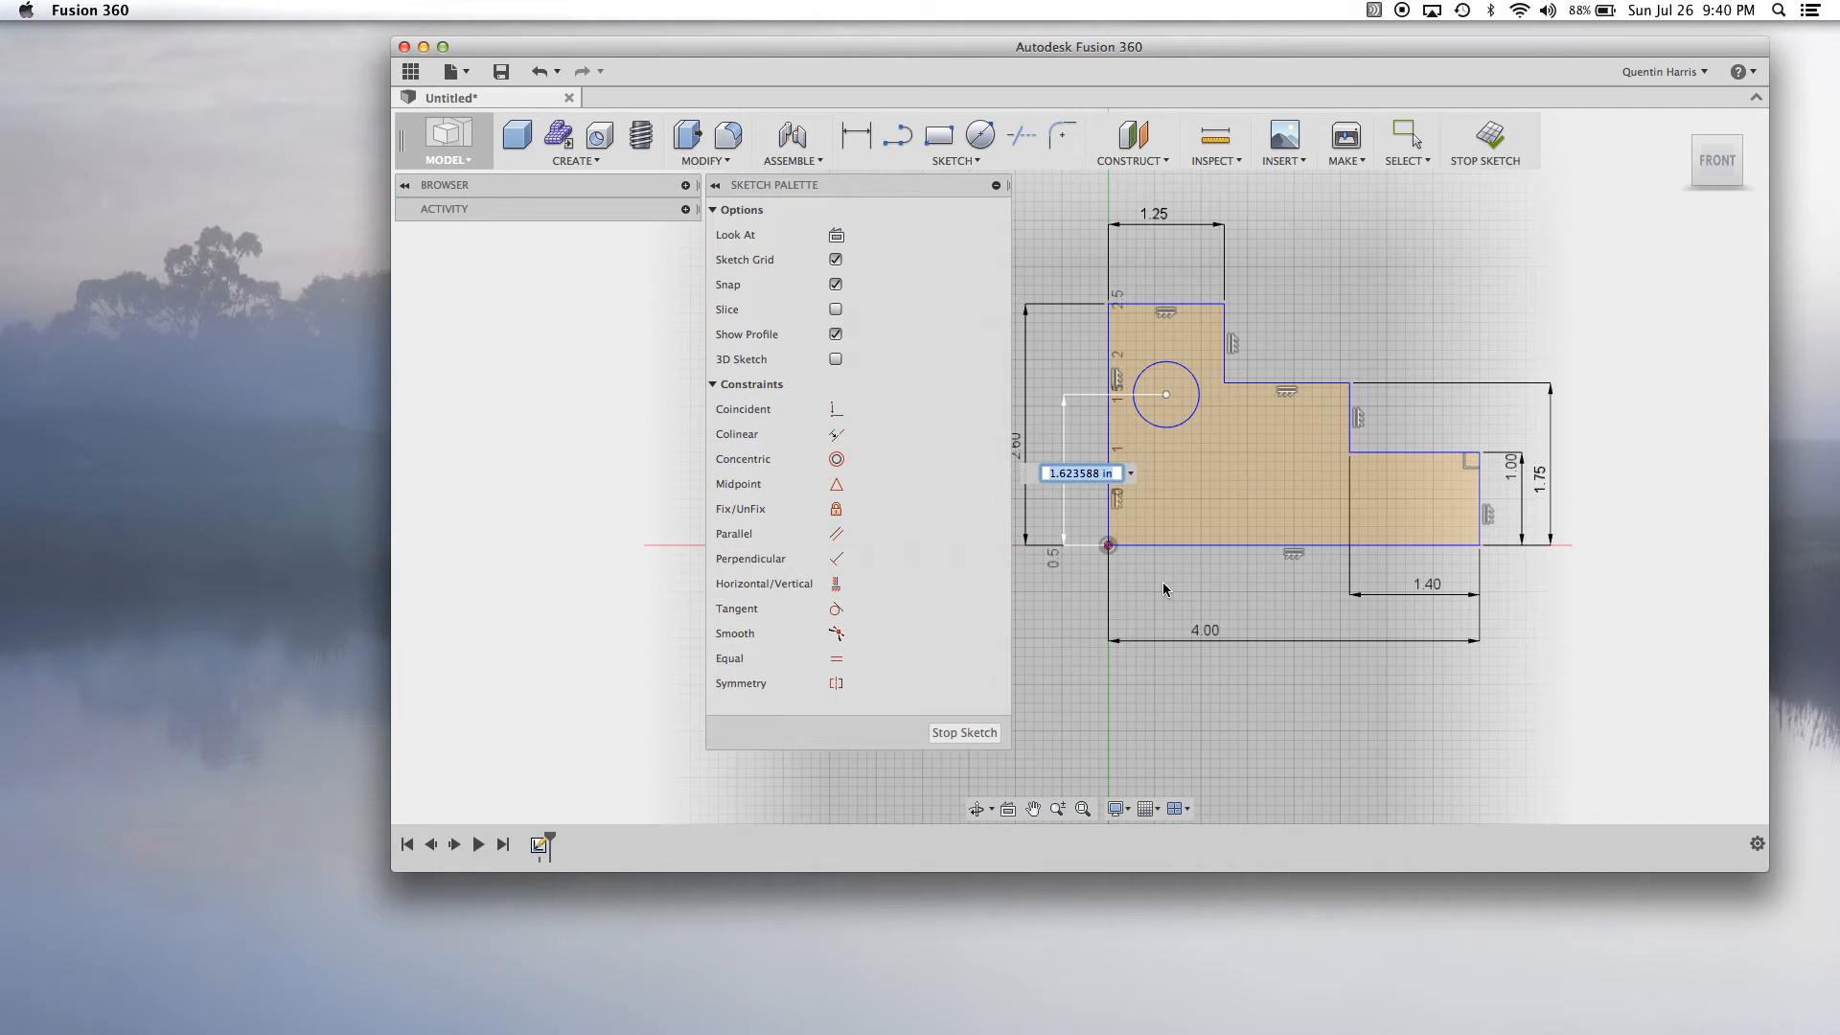
type("1.8")
key("Return")
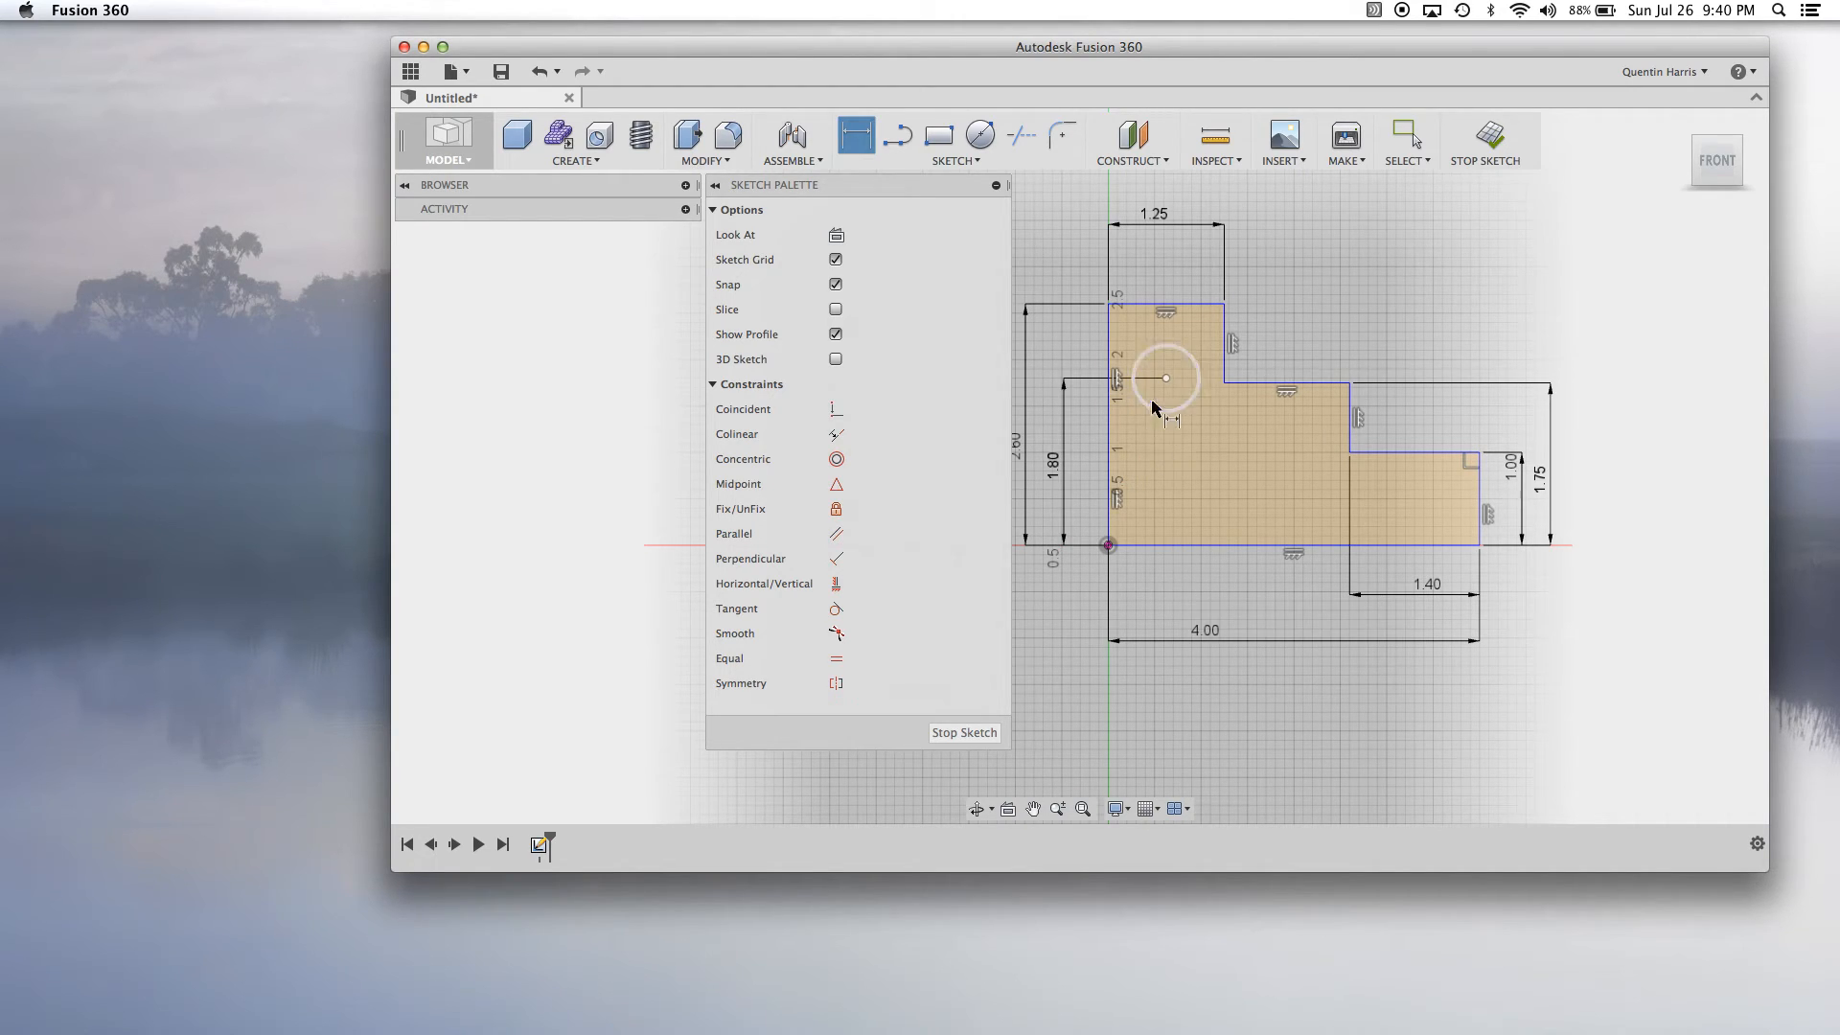
Dimension the horizontal distance from the origin to the circle's center and set it to 0.7 in.
left_click(1108, 545)
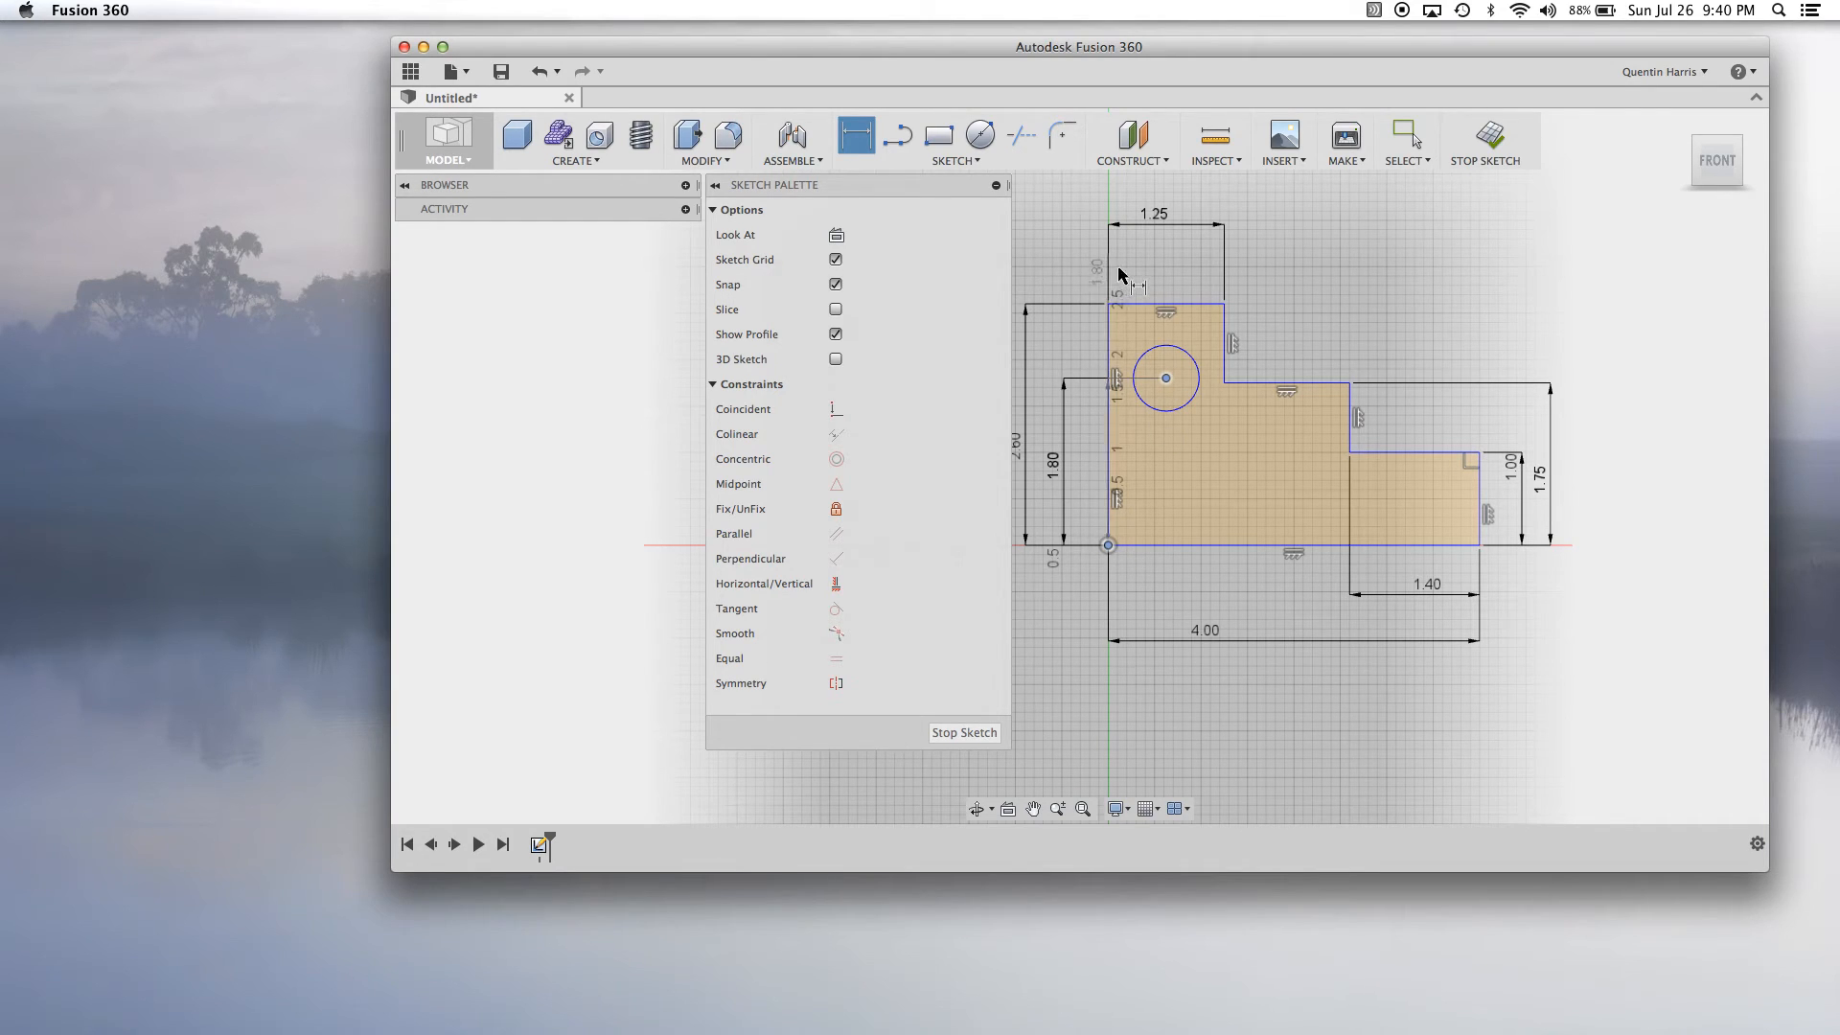
left_click(1140, 253)
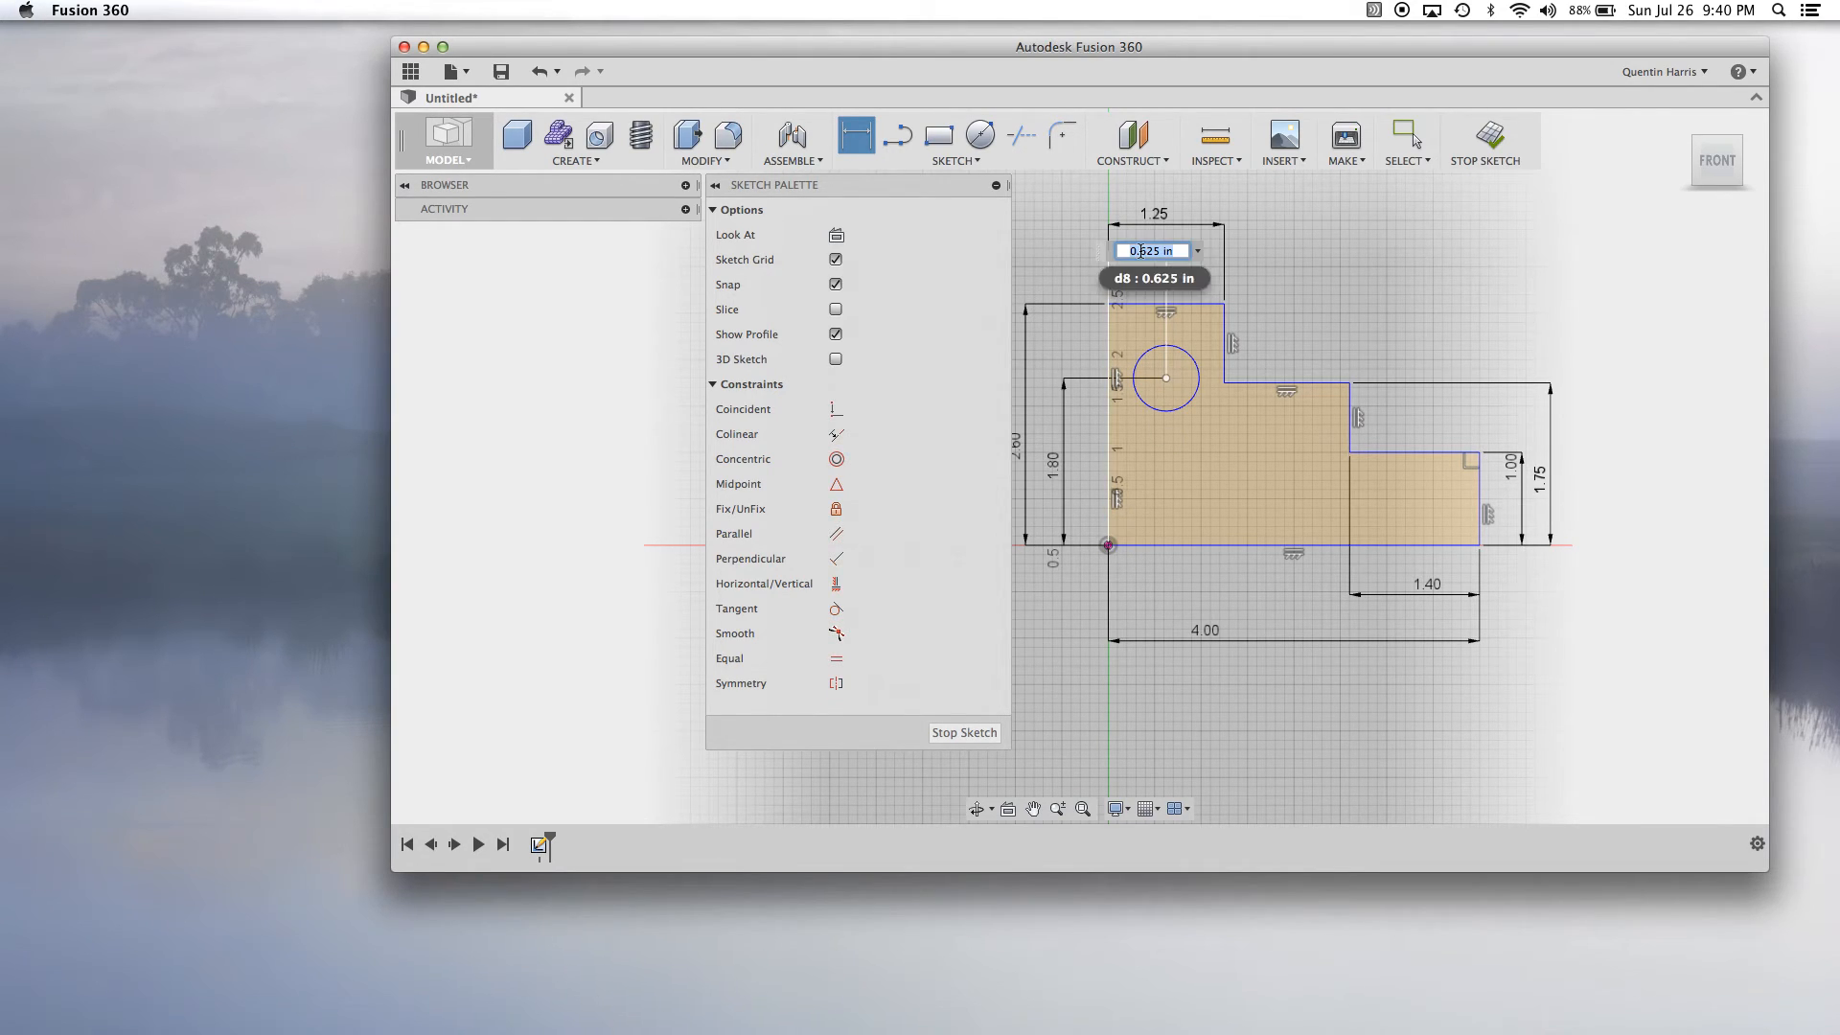
key("BackSpace")
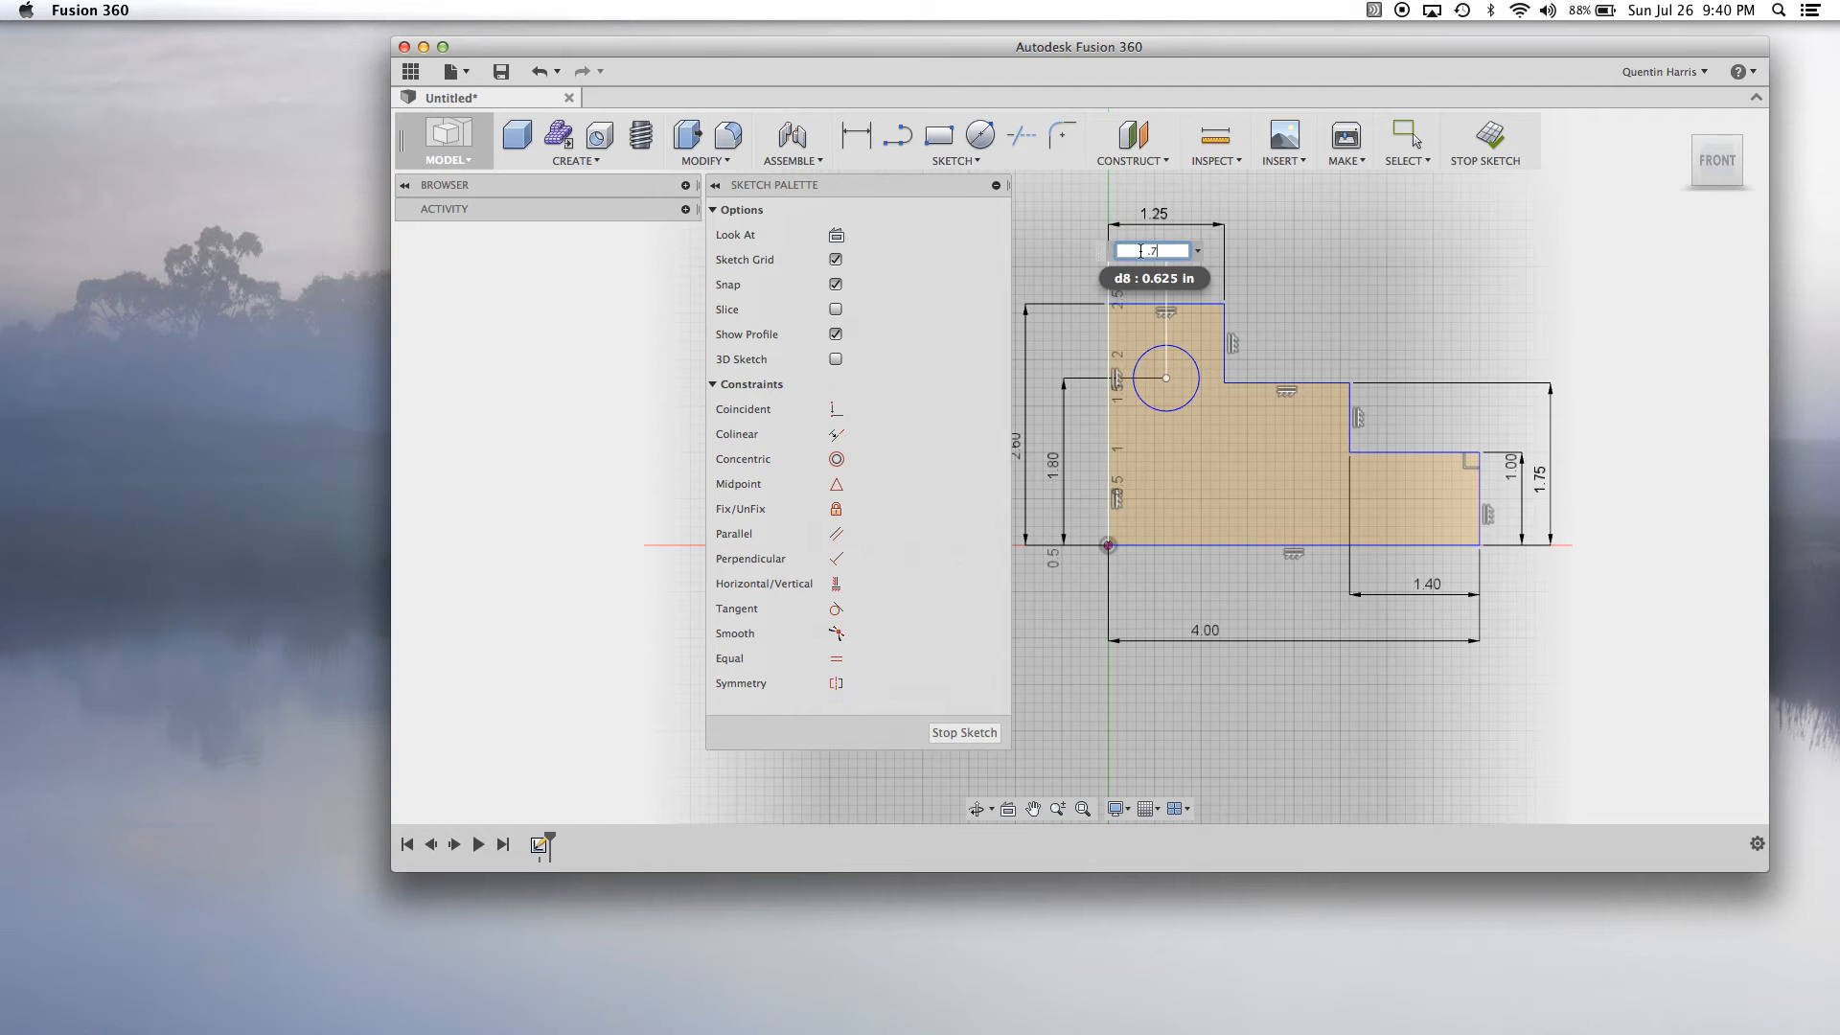
type(".7")
key("Return")
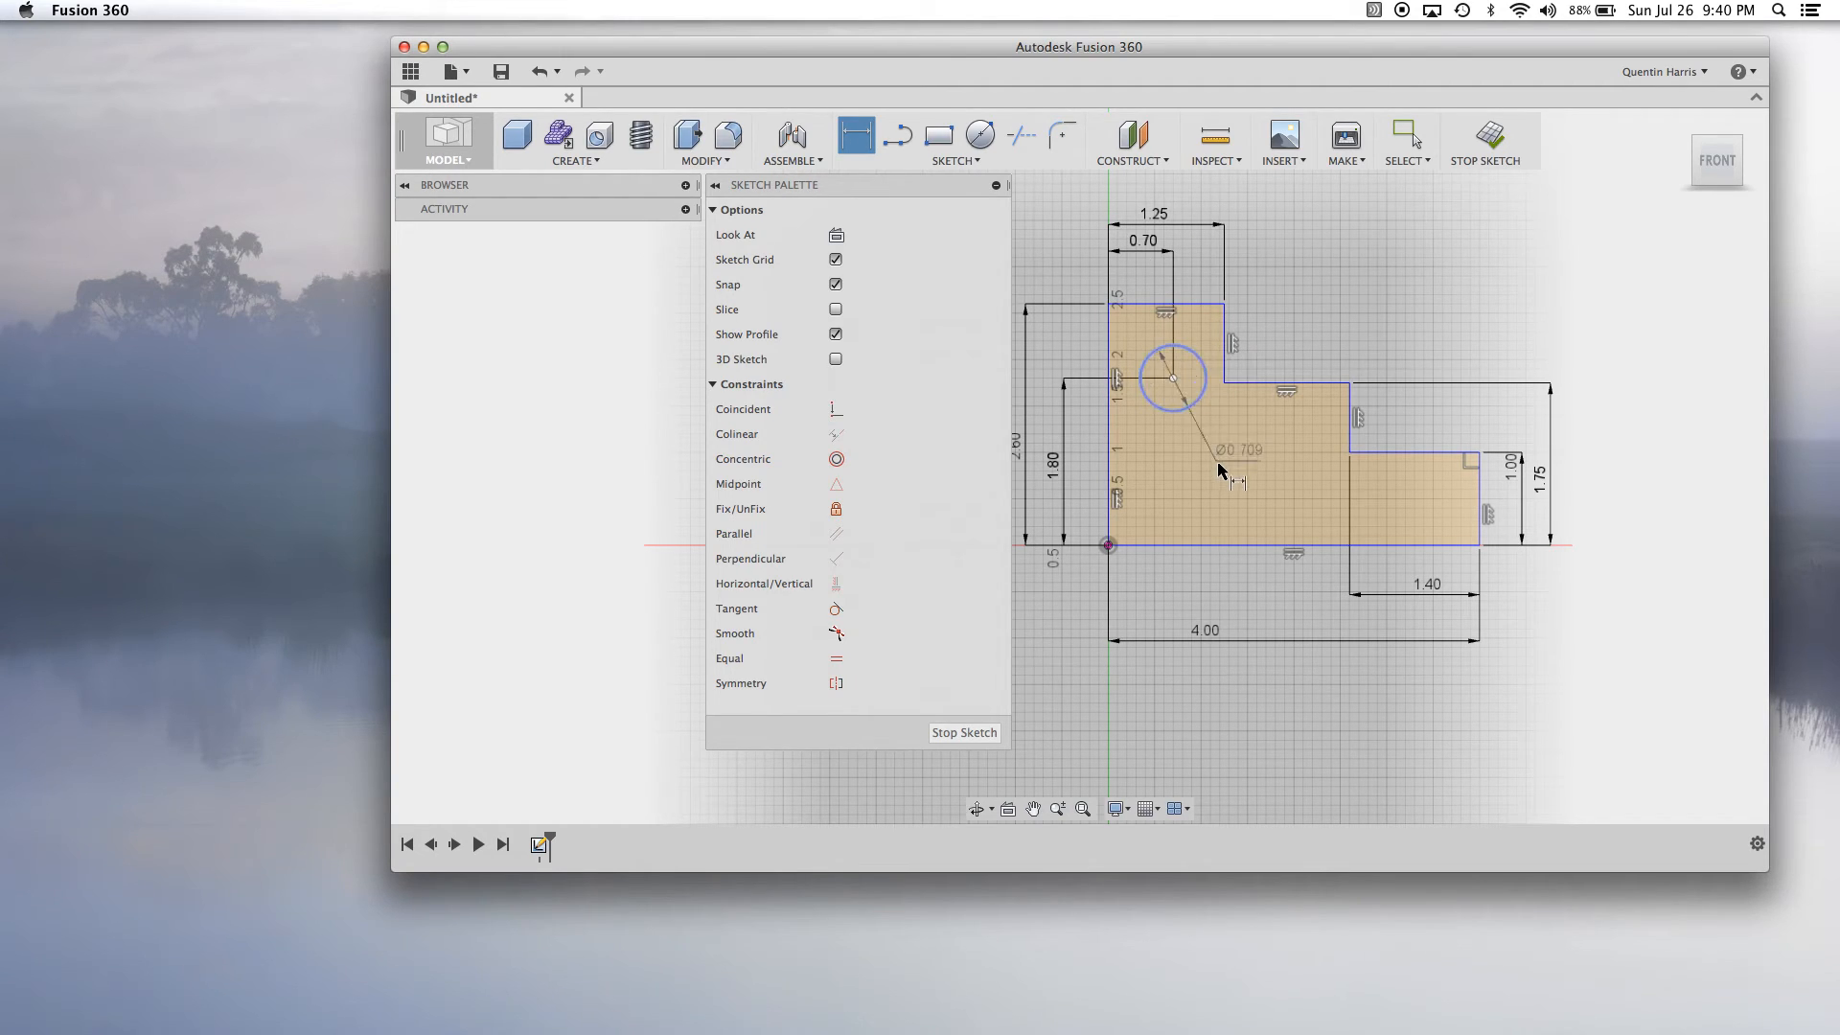
Dimension the circle's diameter and set it to 0.5 in.
left_click(1225, 463)
type(".5")
key("Return")
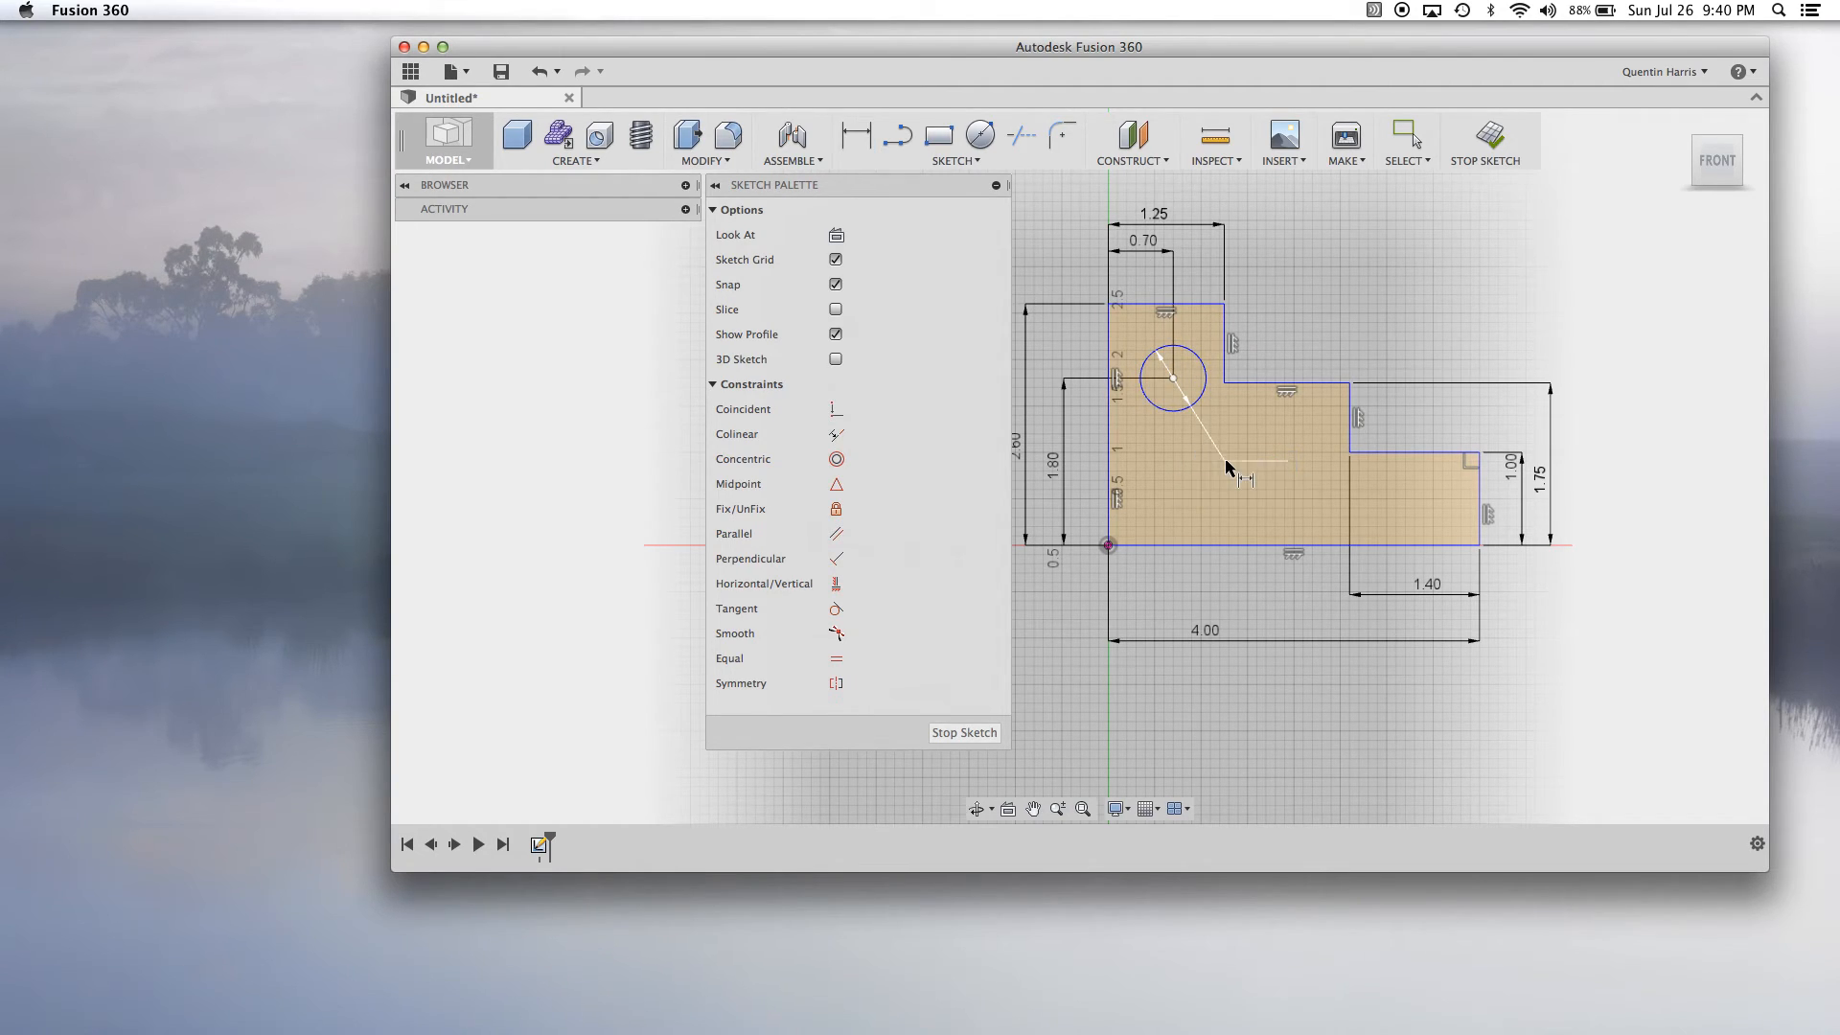
key("Escape")
left_click_drag(1173, 379, 1178, 390)
left_click(1165, 402)
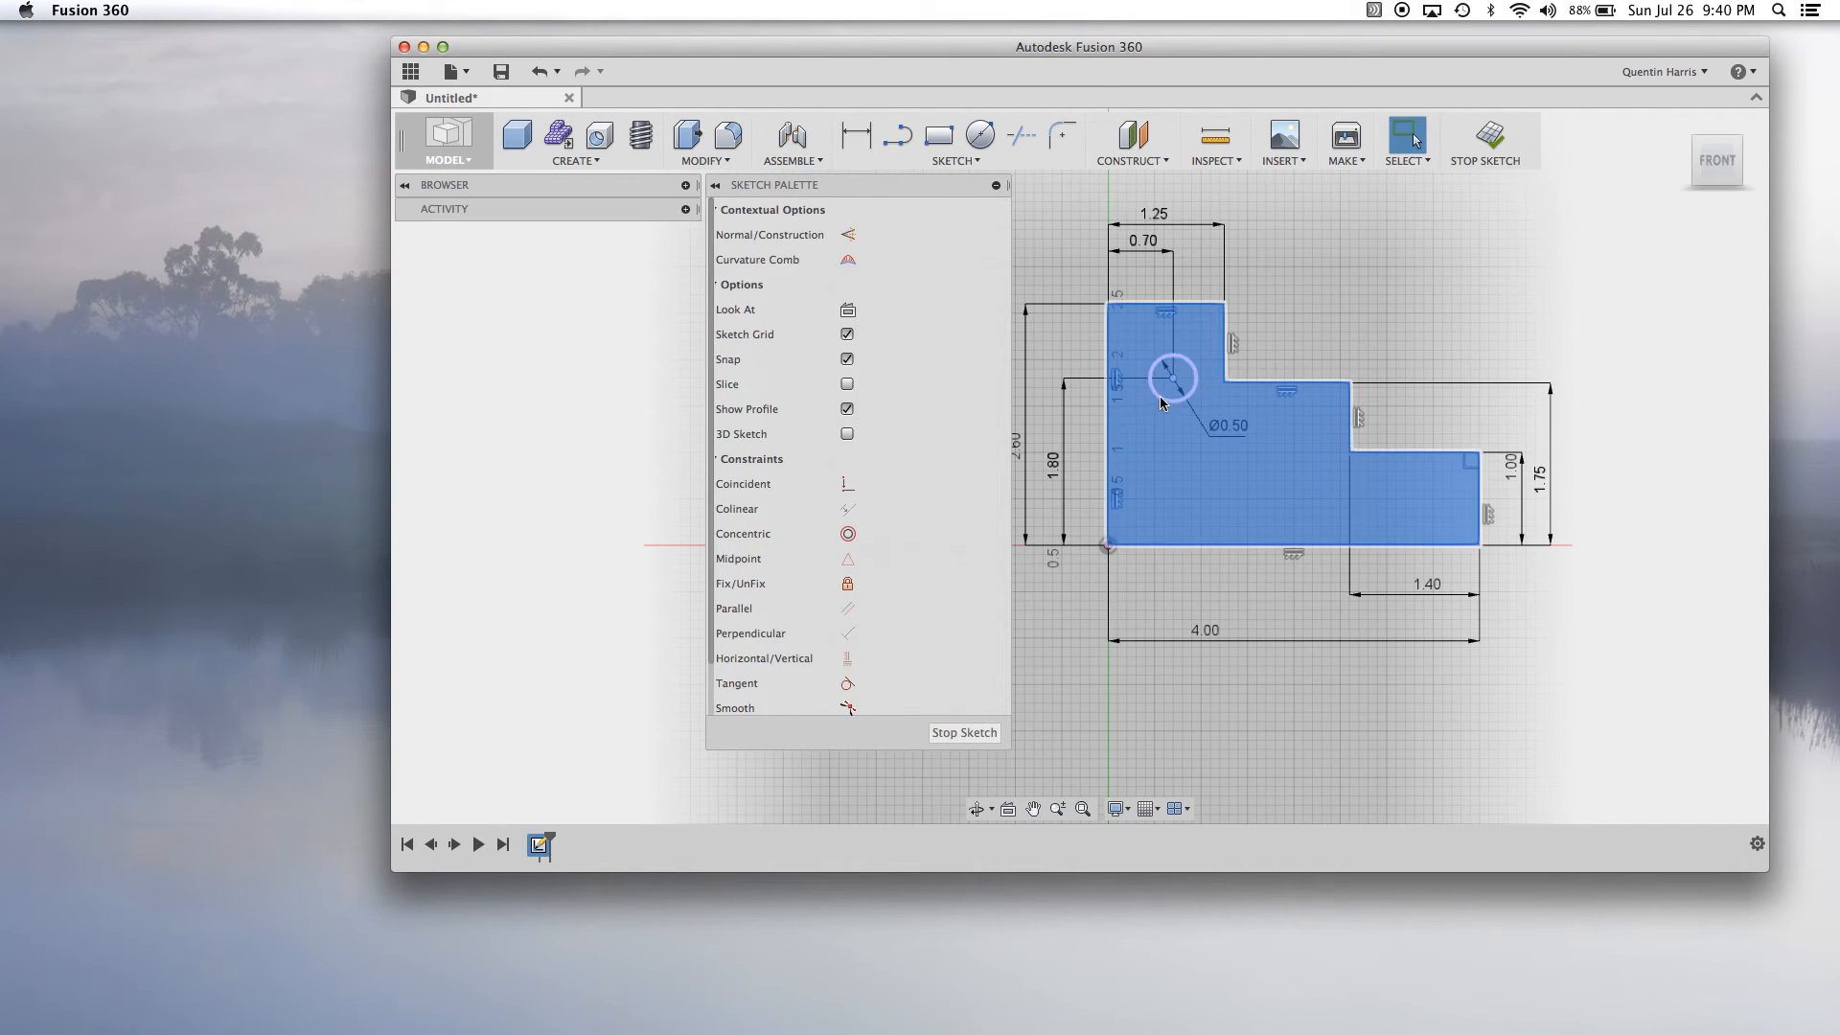
left_click(1399, 319)
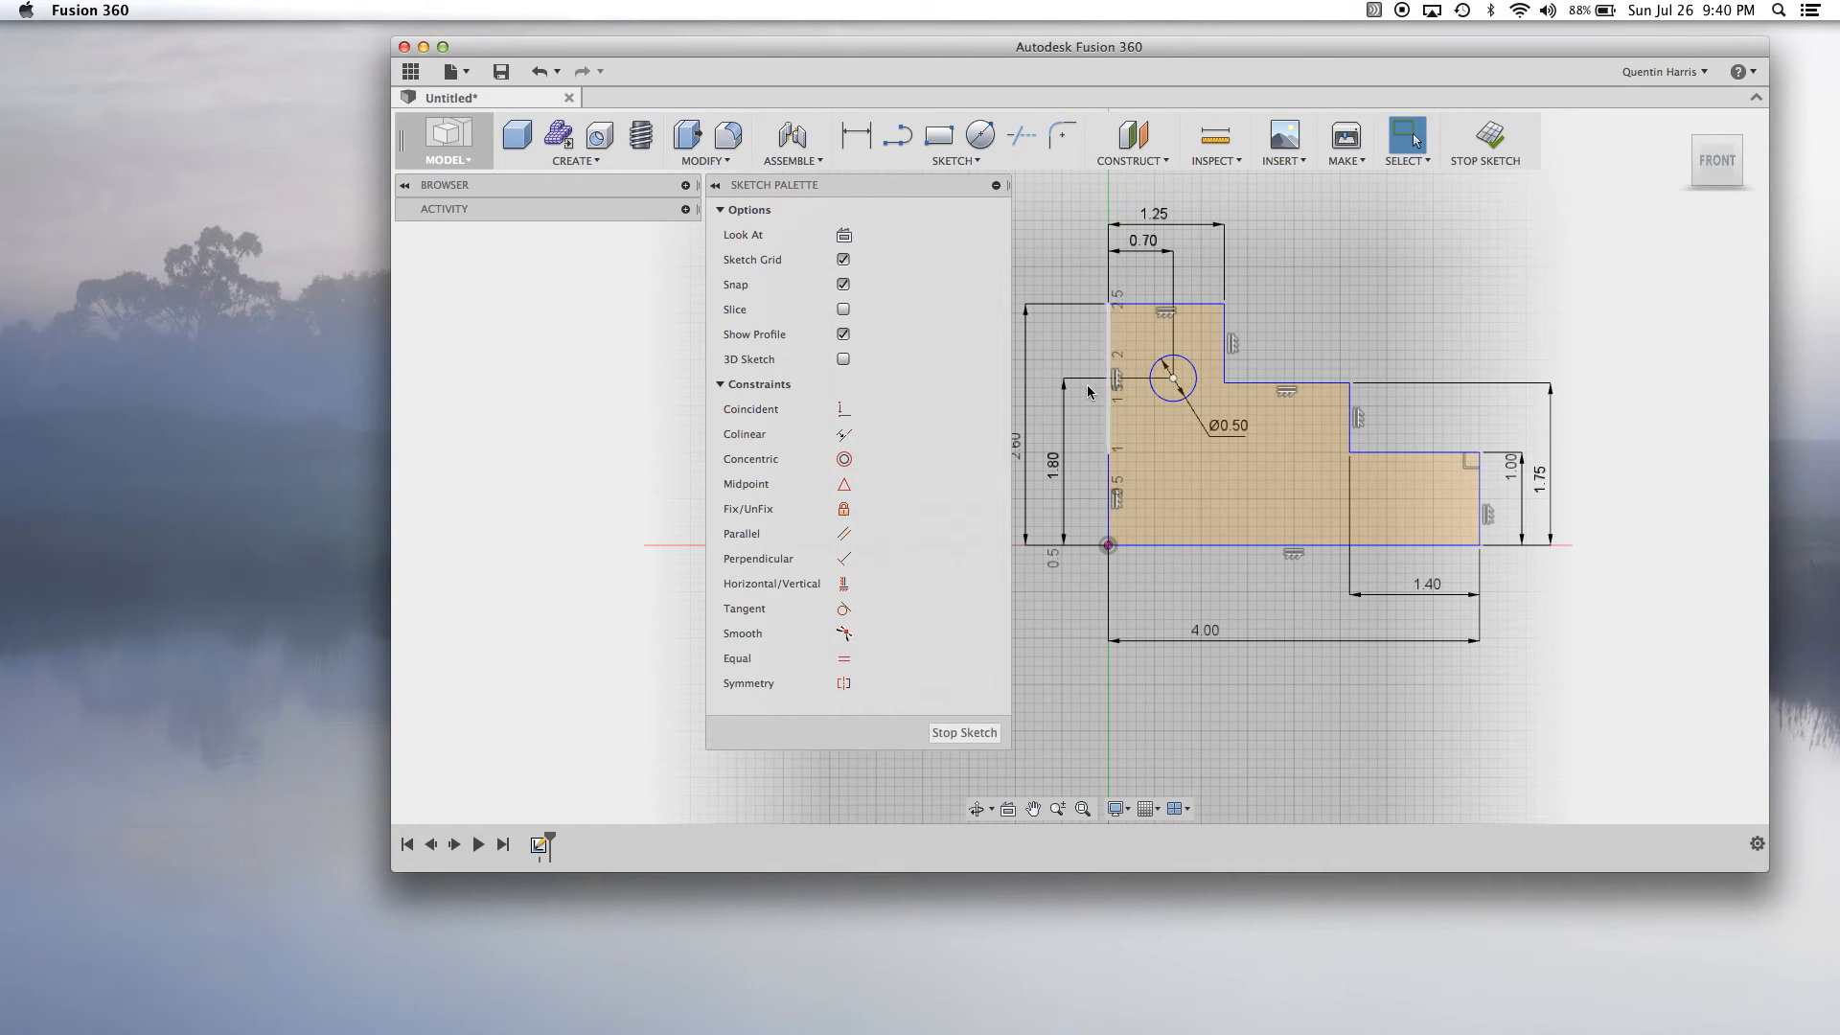
left_click(1388, 312)
scroll(1076, 500, "up", 3)
scroll(1217, 432, "down", 4)
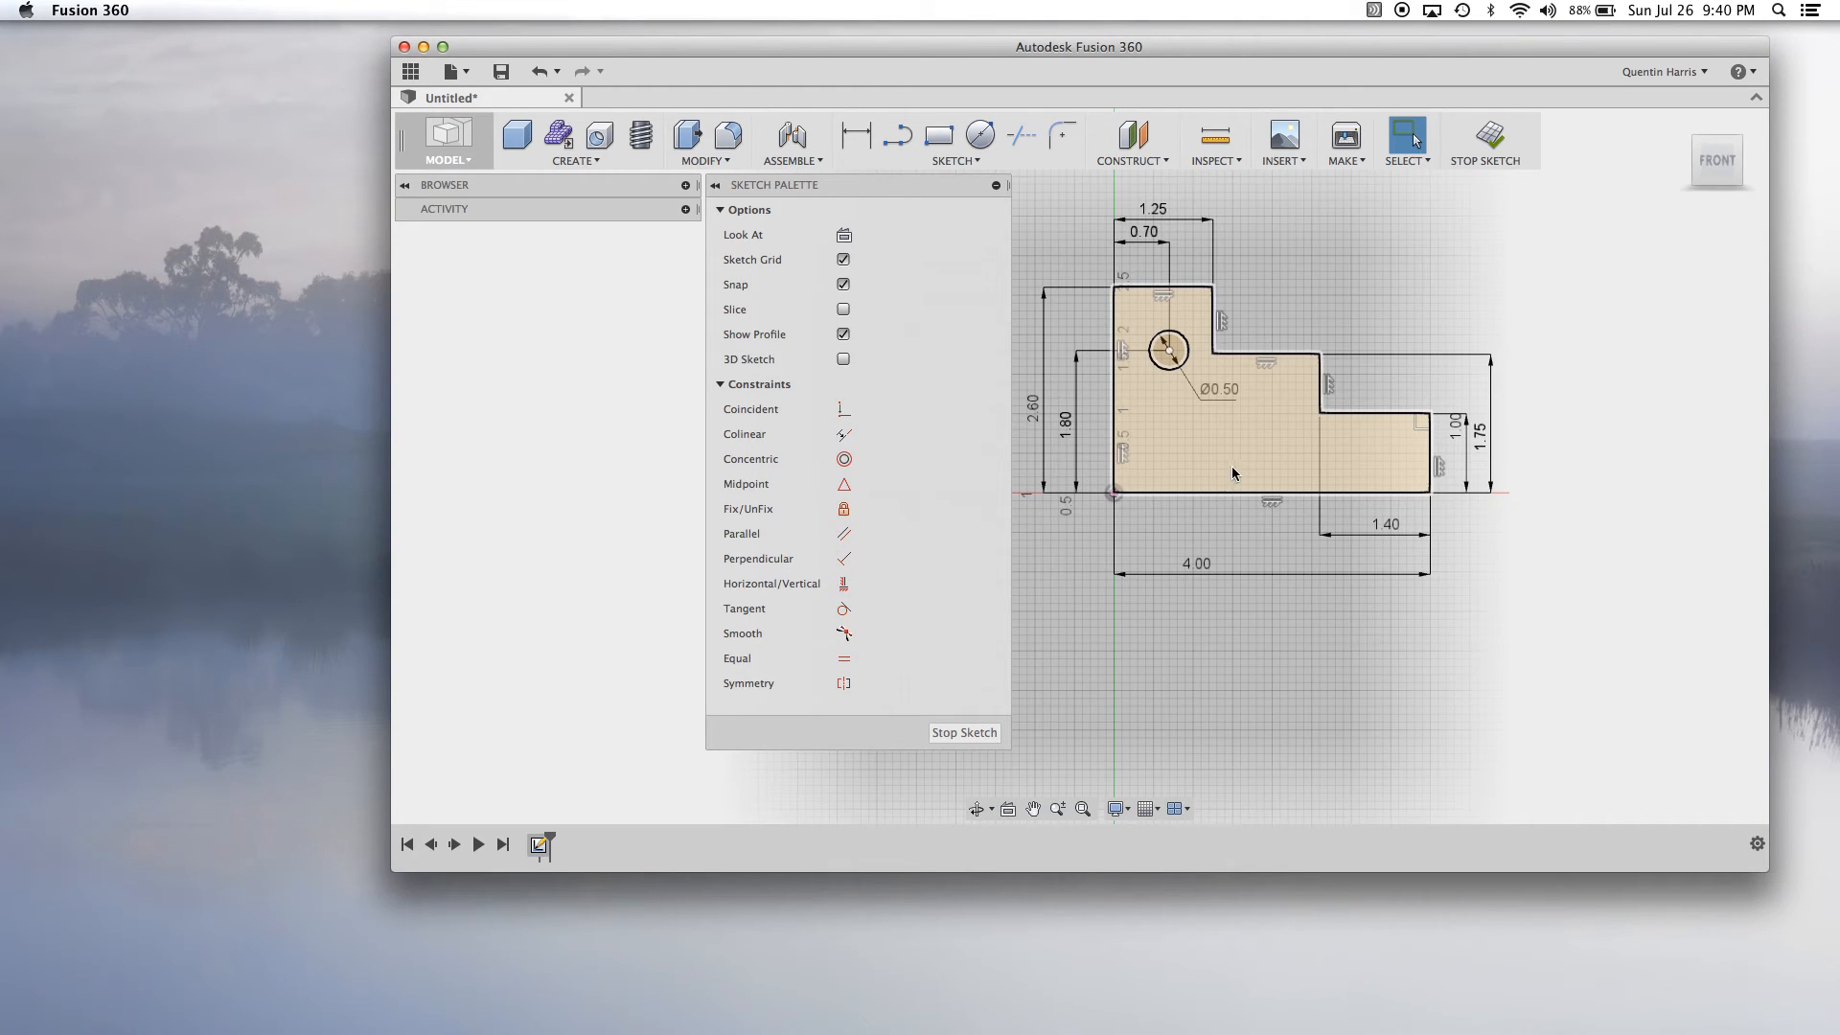
scroll(1246, 469, "down", 3)
scroll(1265, 474, "up", 3)
middle_click_drag(1246, 472, 1270, 476)
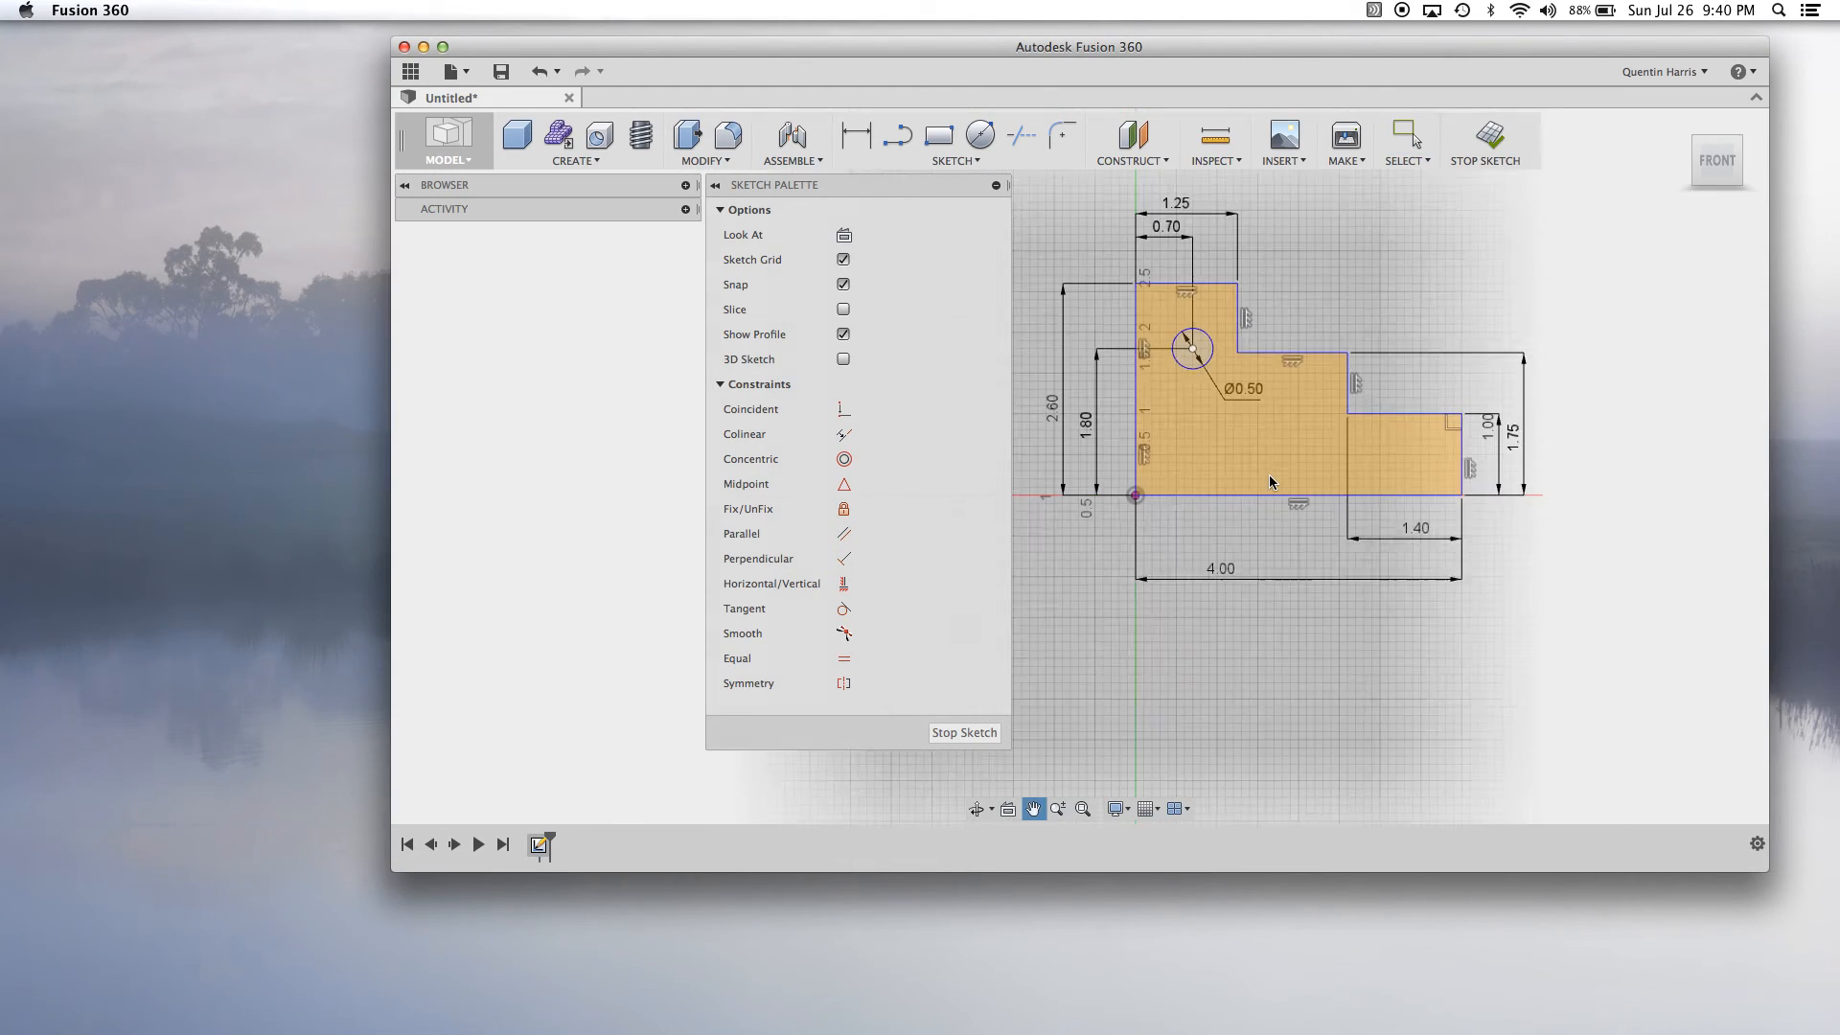
scroll(1270, 477, "up", 1)
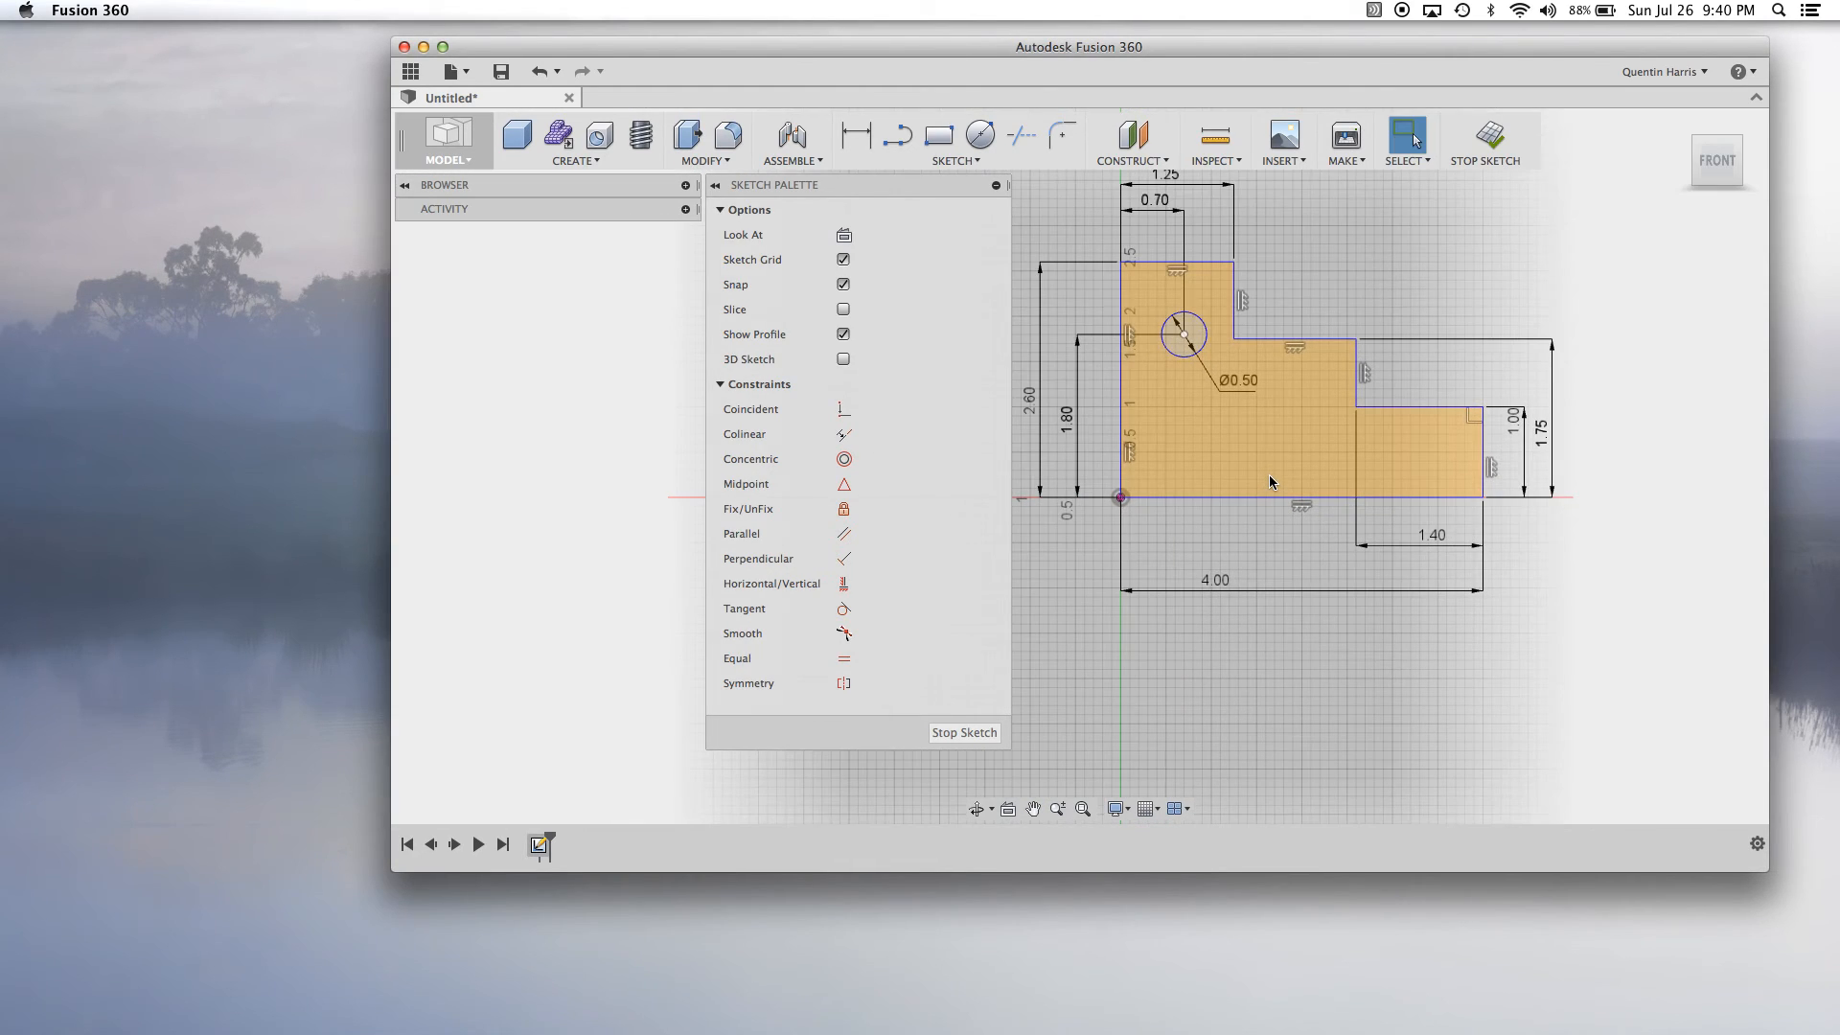
Draw a trial circle centered on the sketch origin and delete it.
left_click(981, 135)
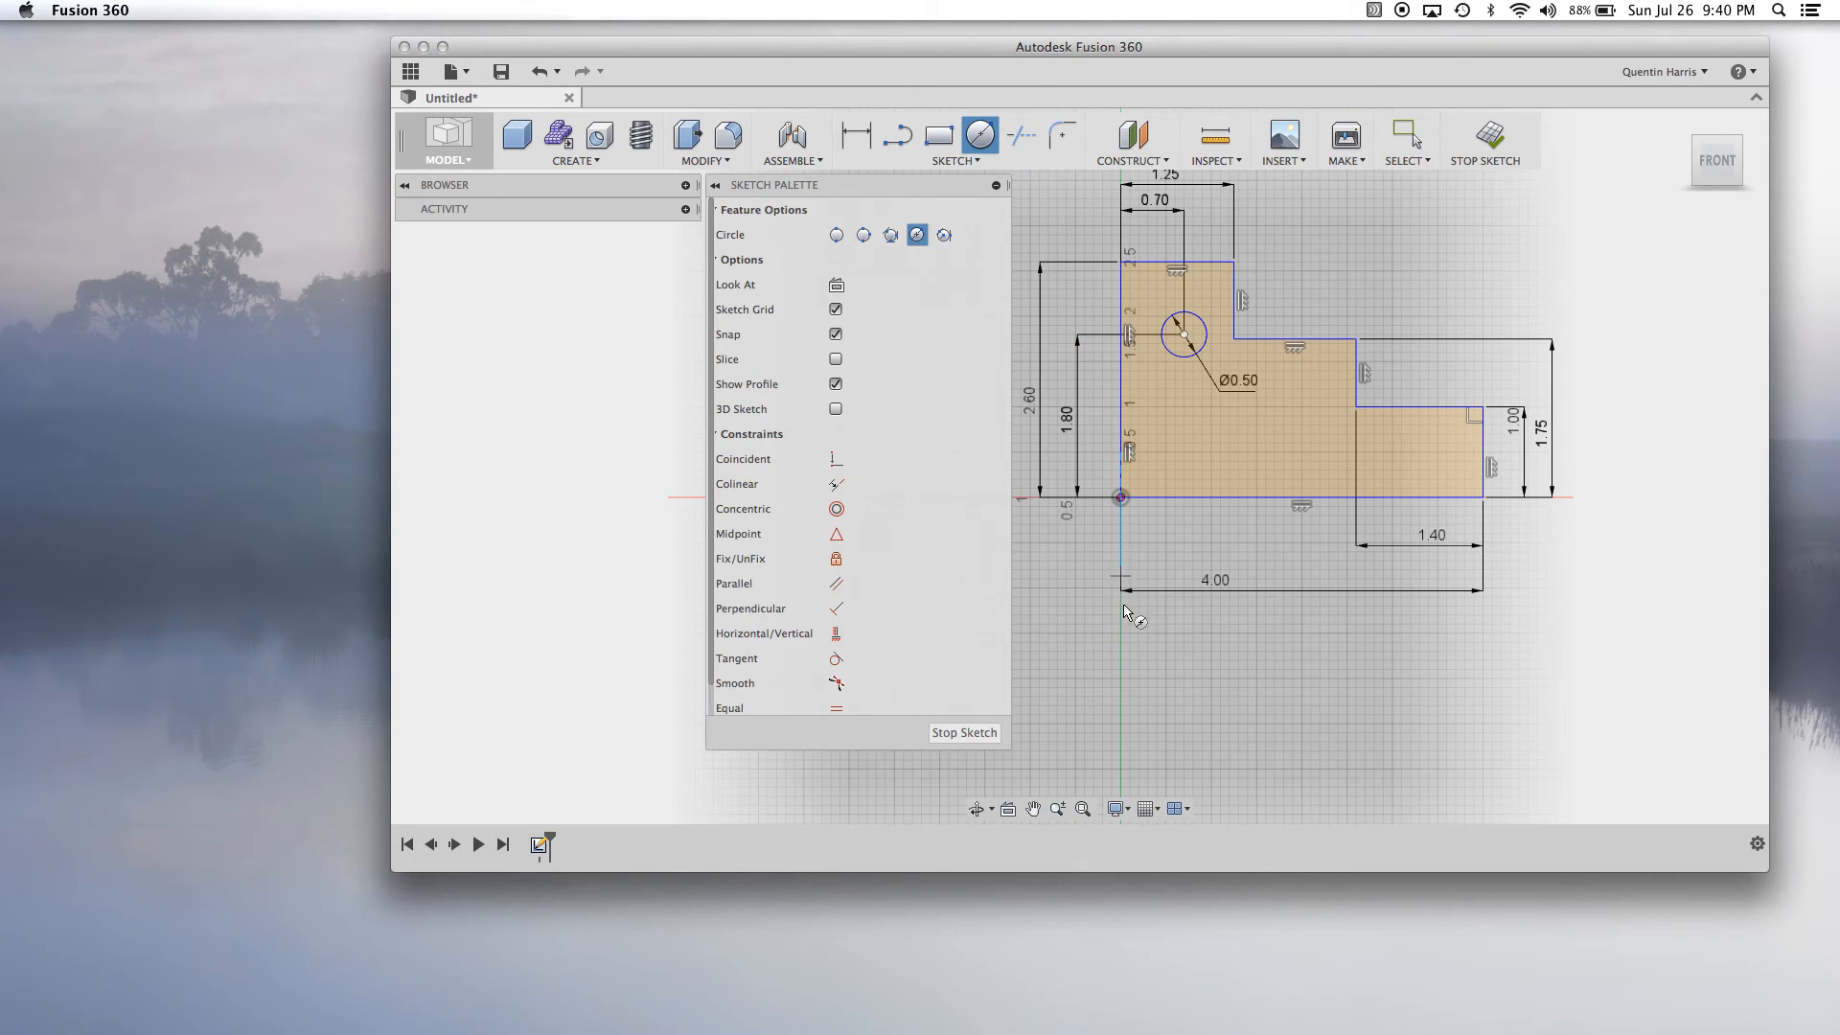
left_click(1121, 497)
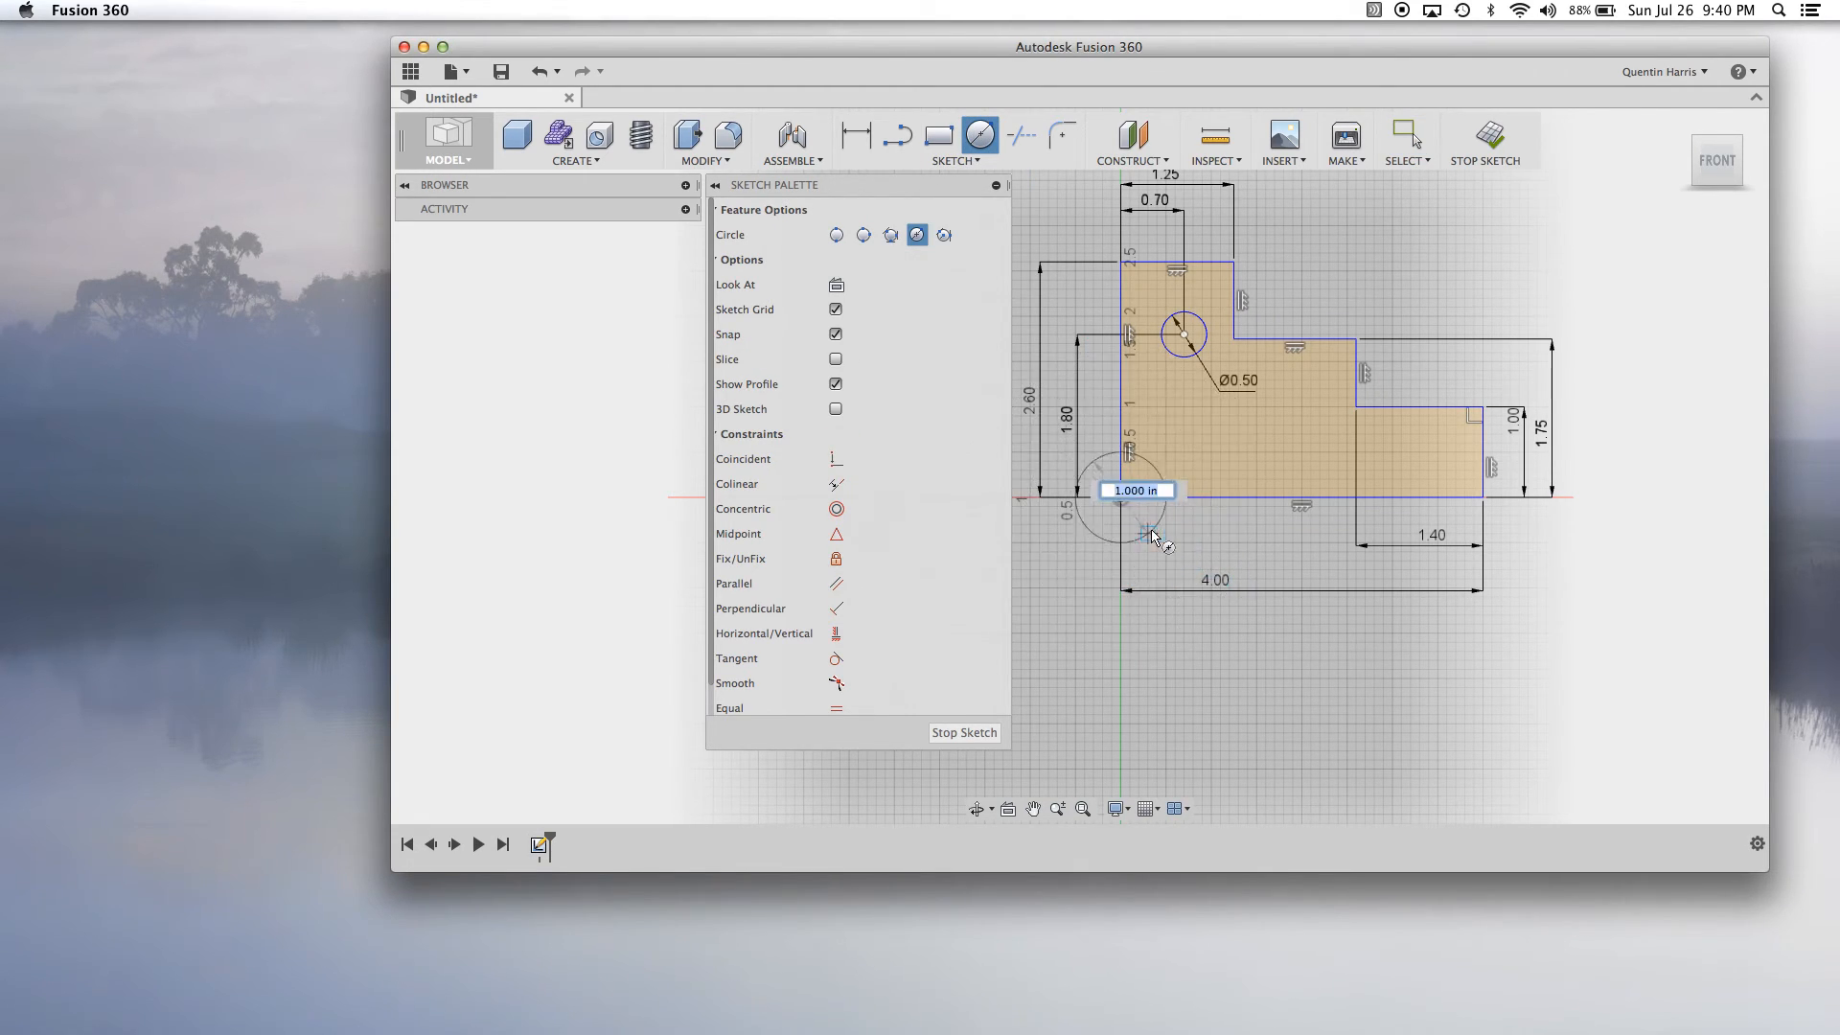
left_click(1188, 536)
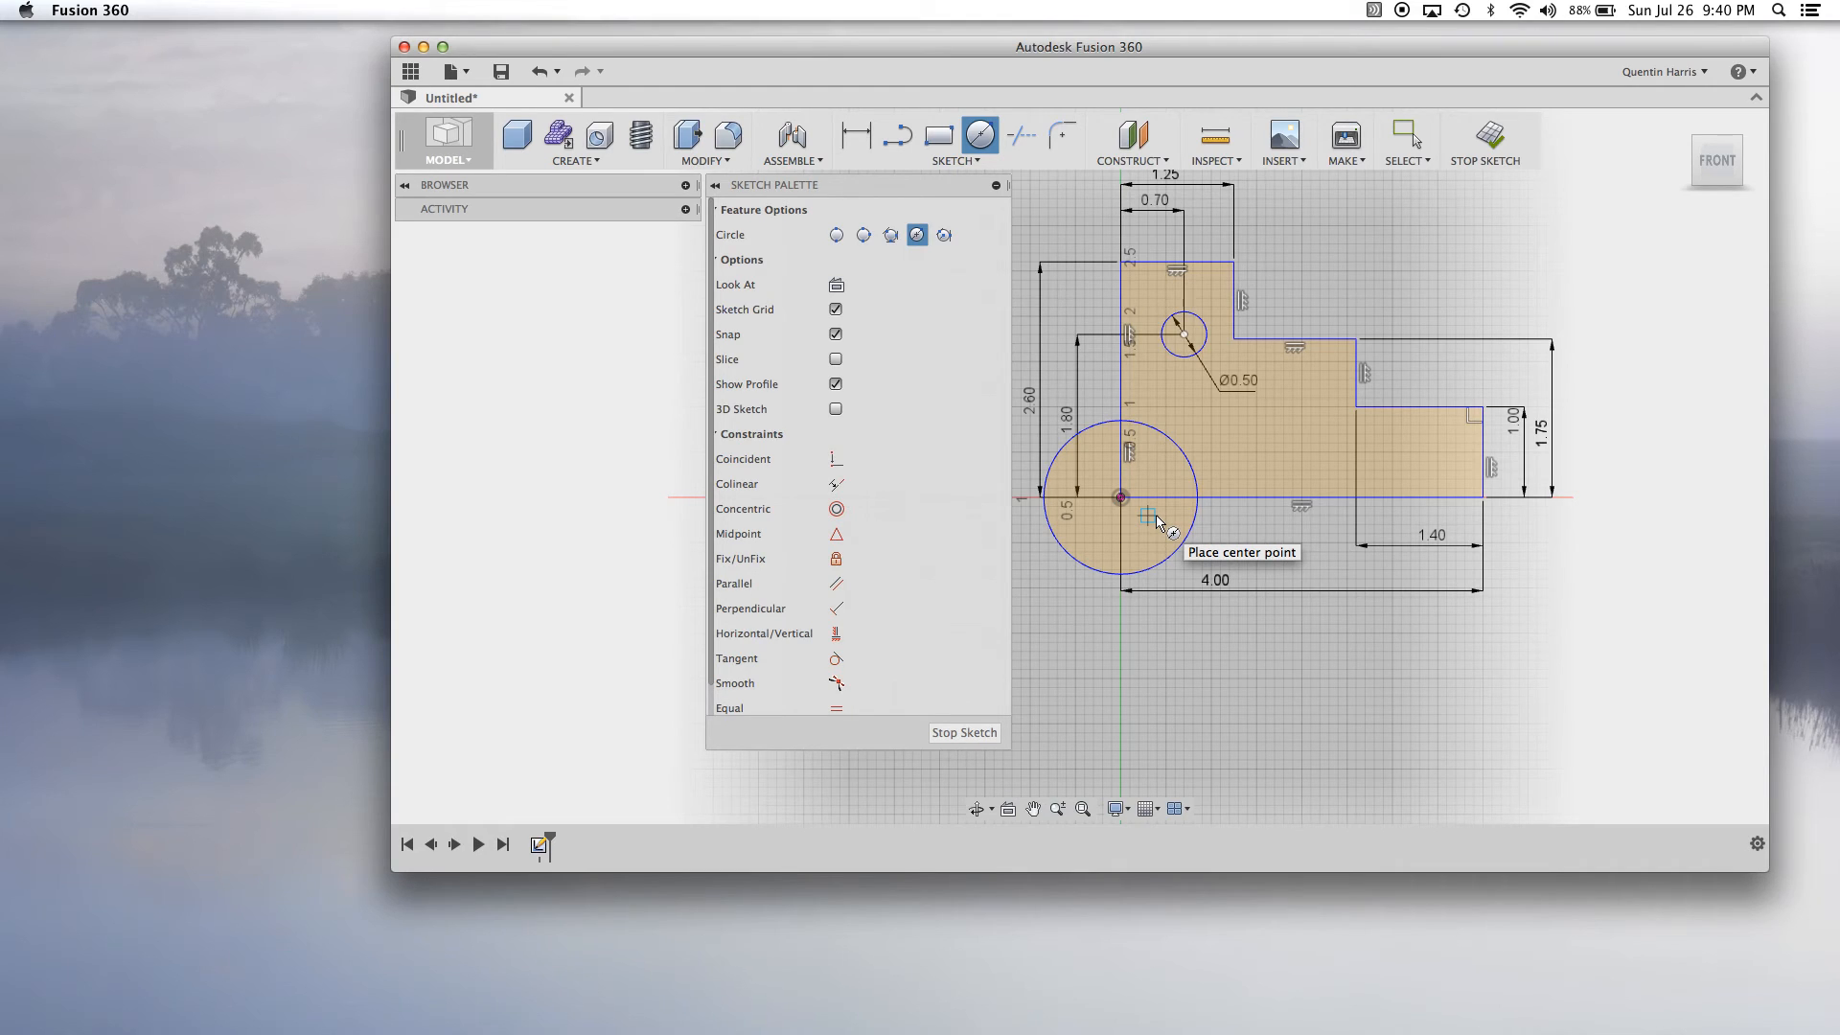
key("Escape")
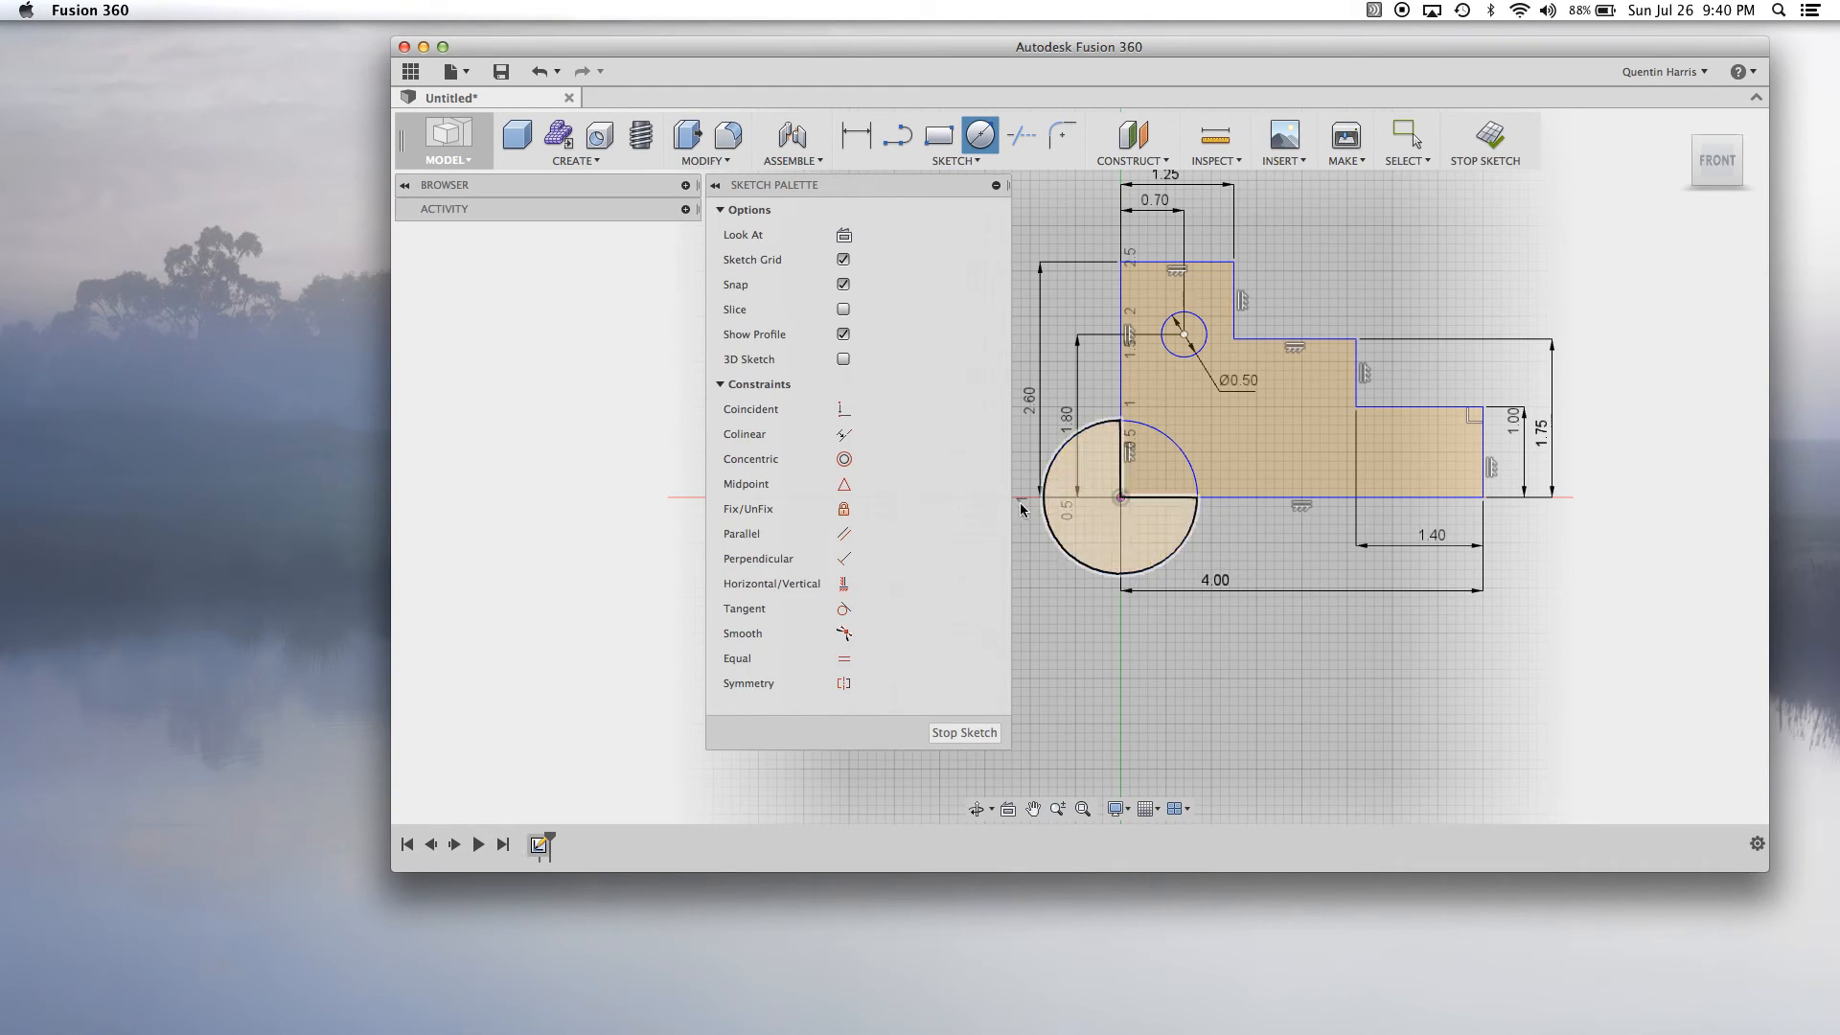
left_click(1100, 440)
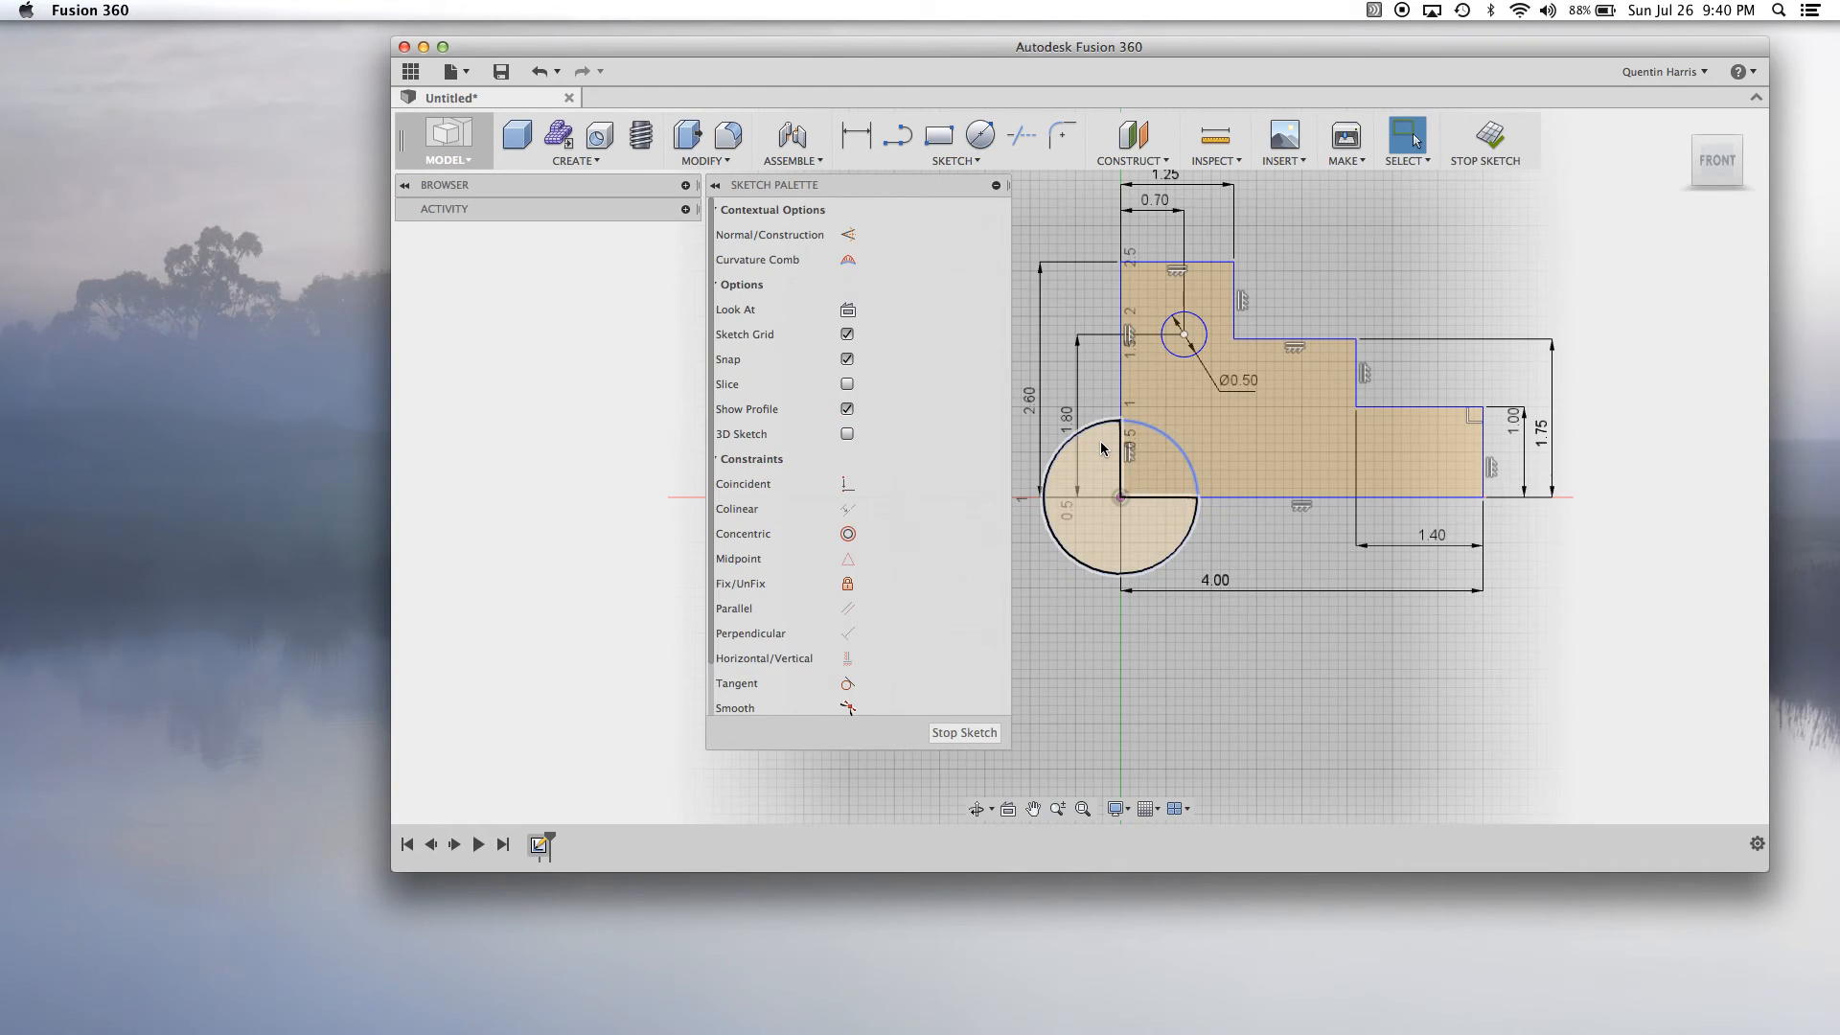
key("Delete")
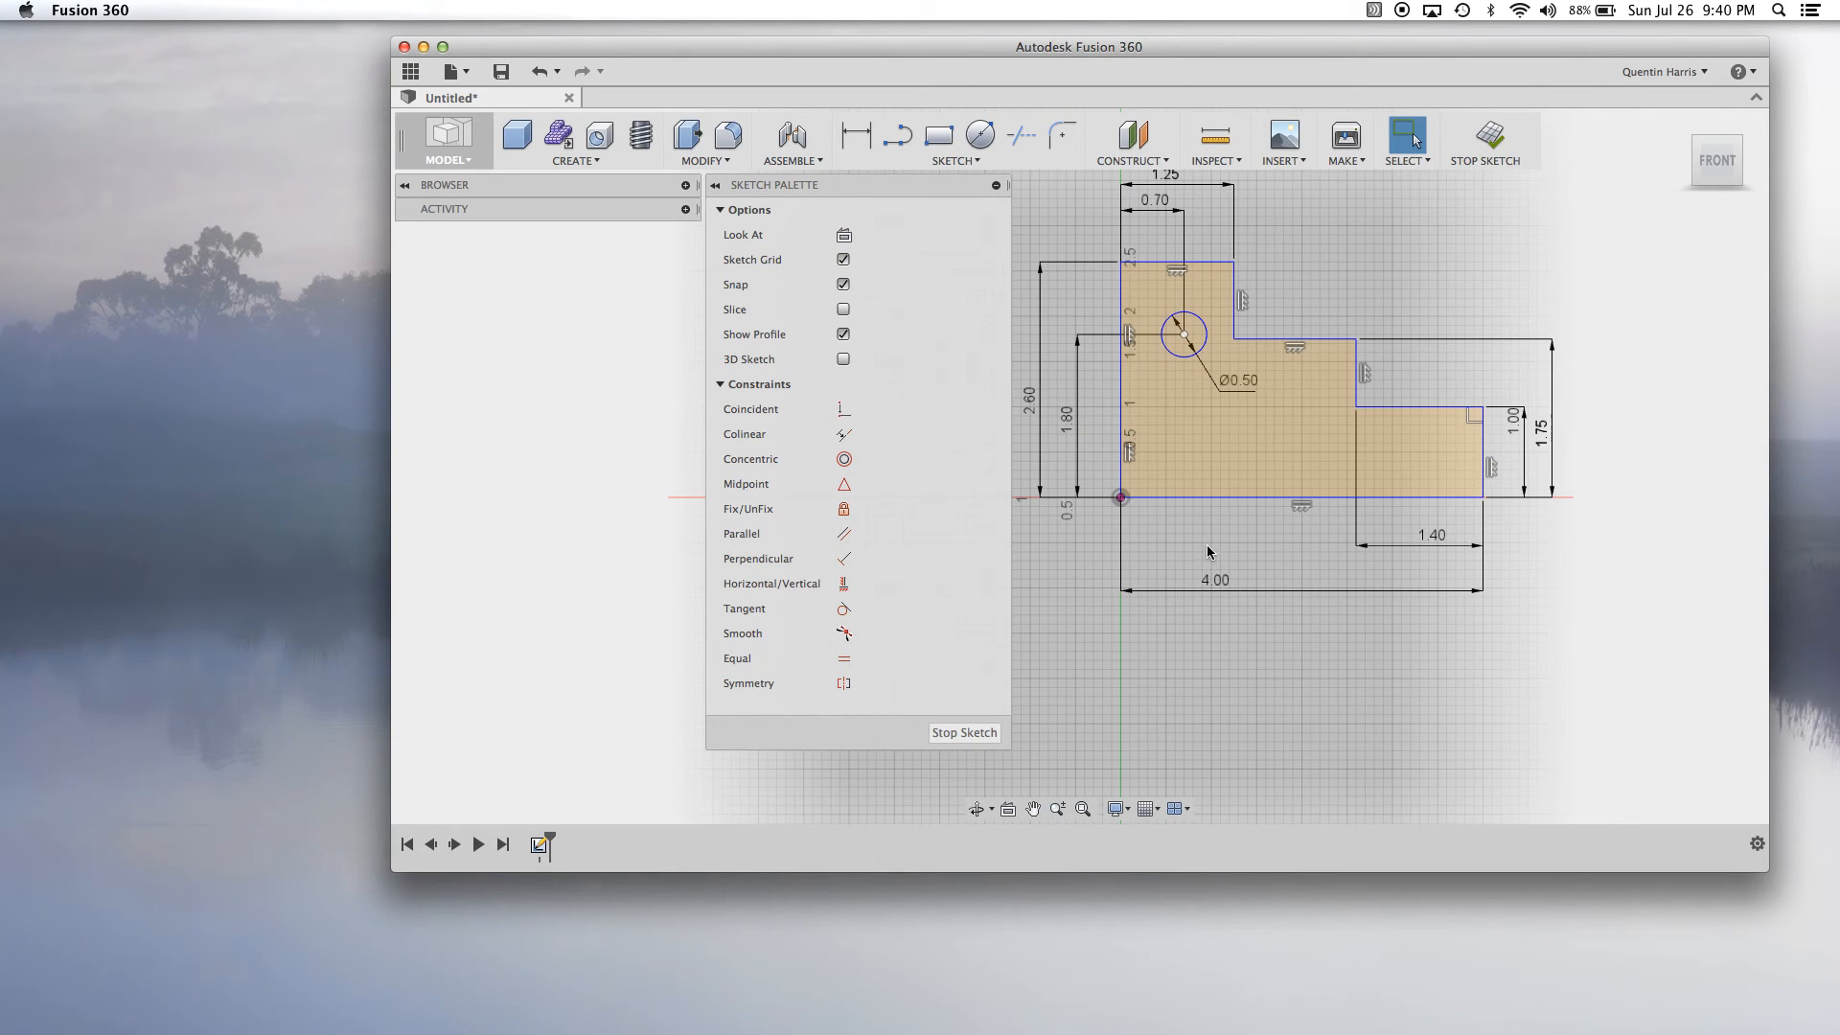
scroll(1210, 552, "down", 3)
middle_click_drag(1210, 550, 1263, 522)
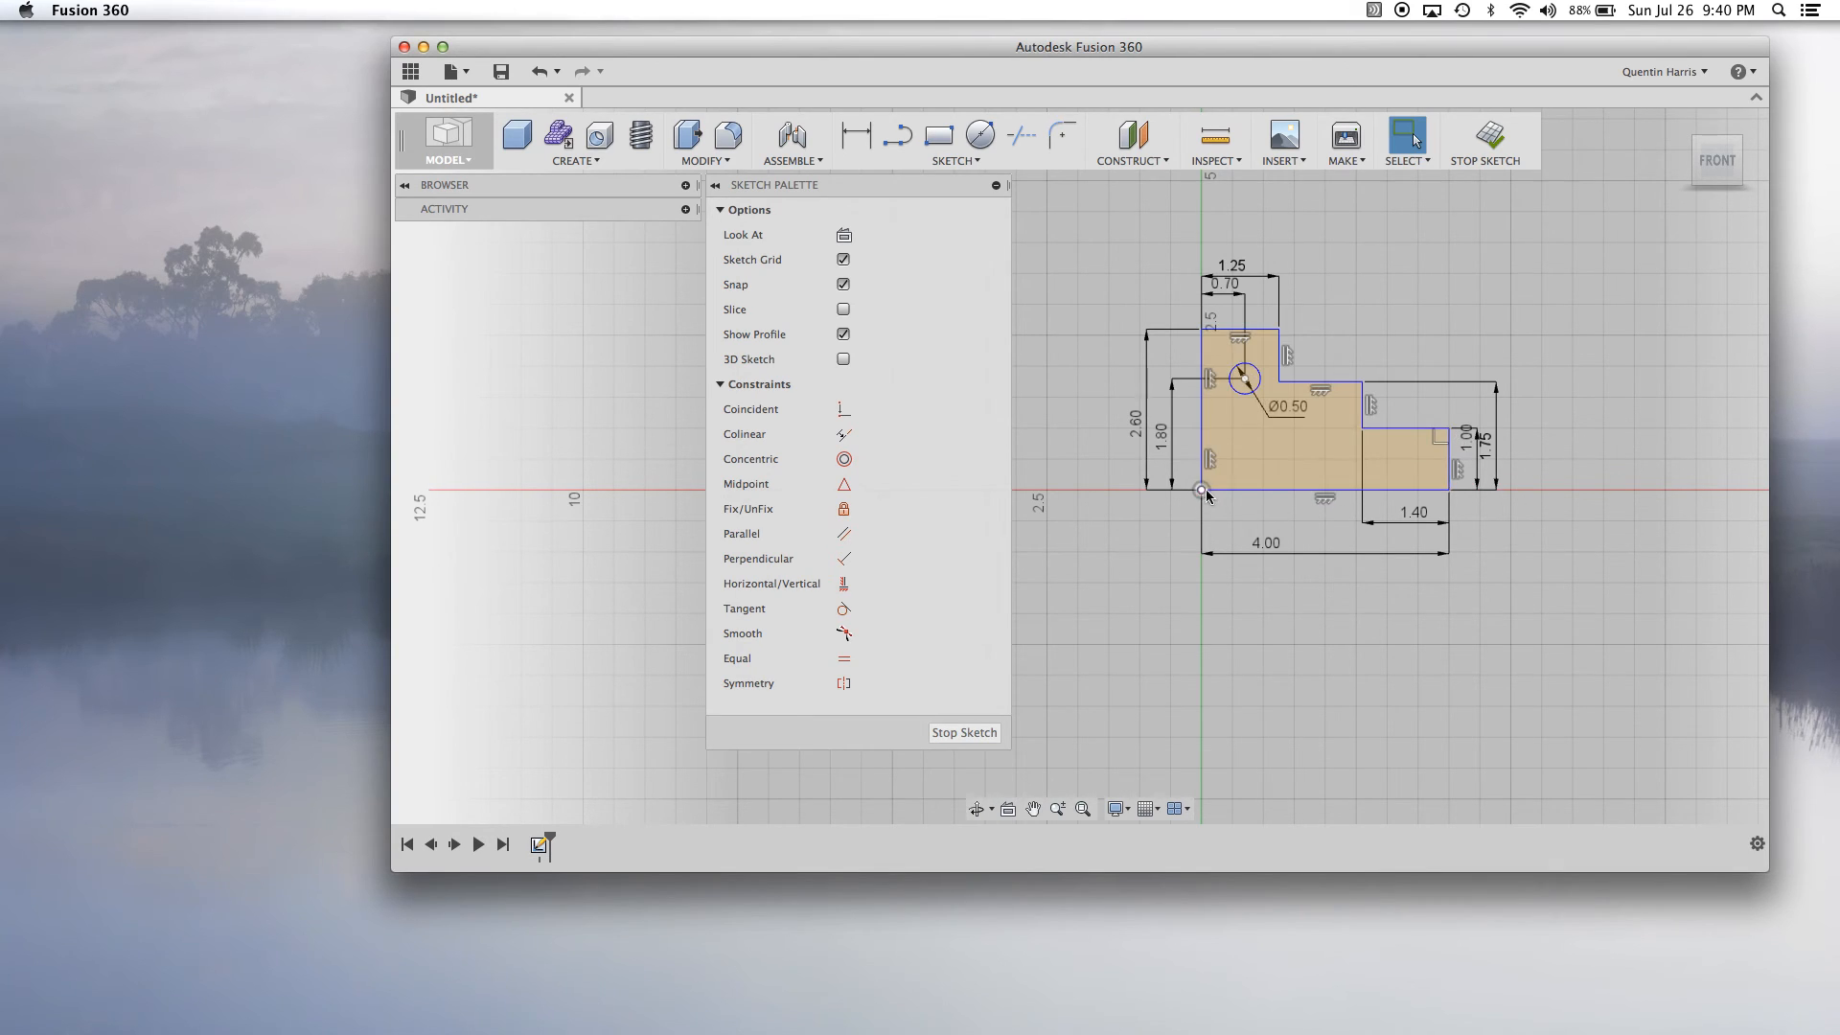
left_click(1222, 275)
key("Return")
scroll(1483, 526, "down", 1)
scroll(1515, 522, "up", 2)
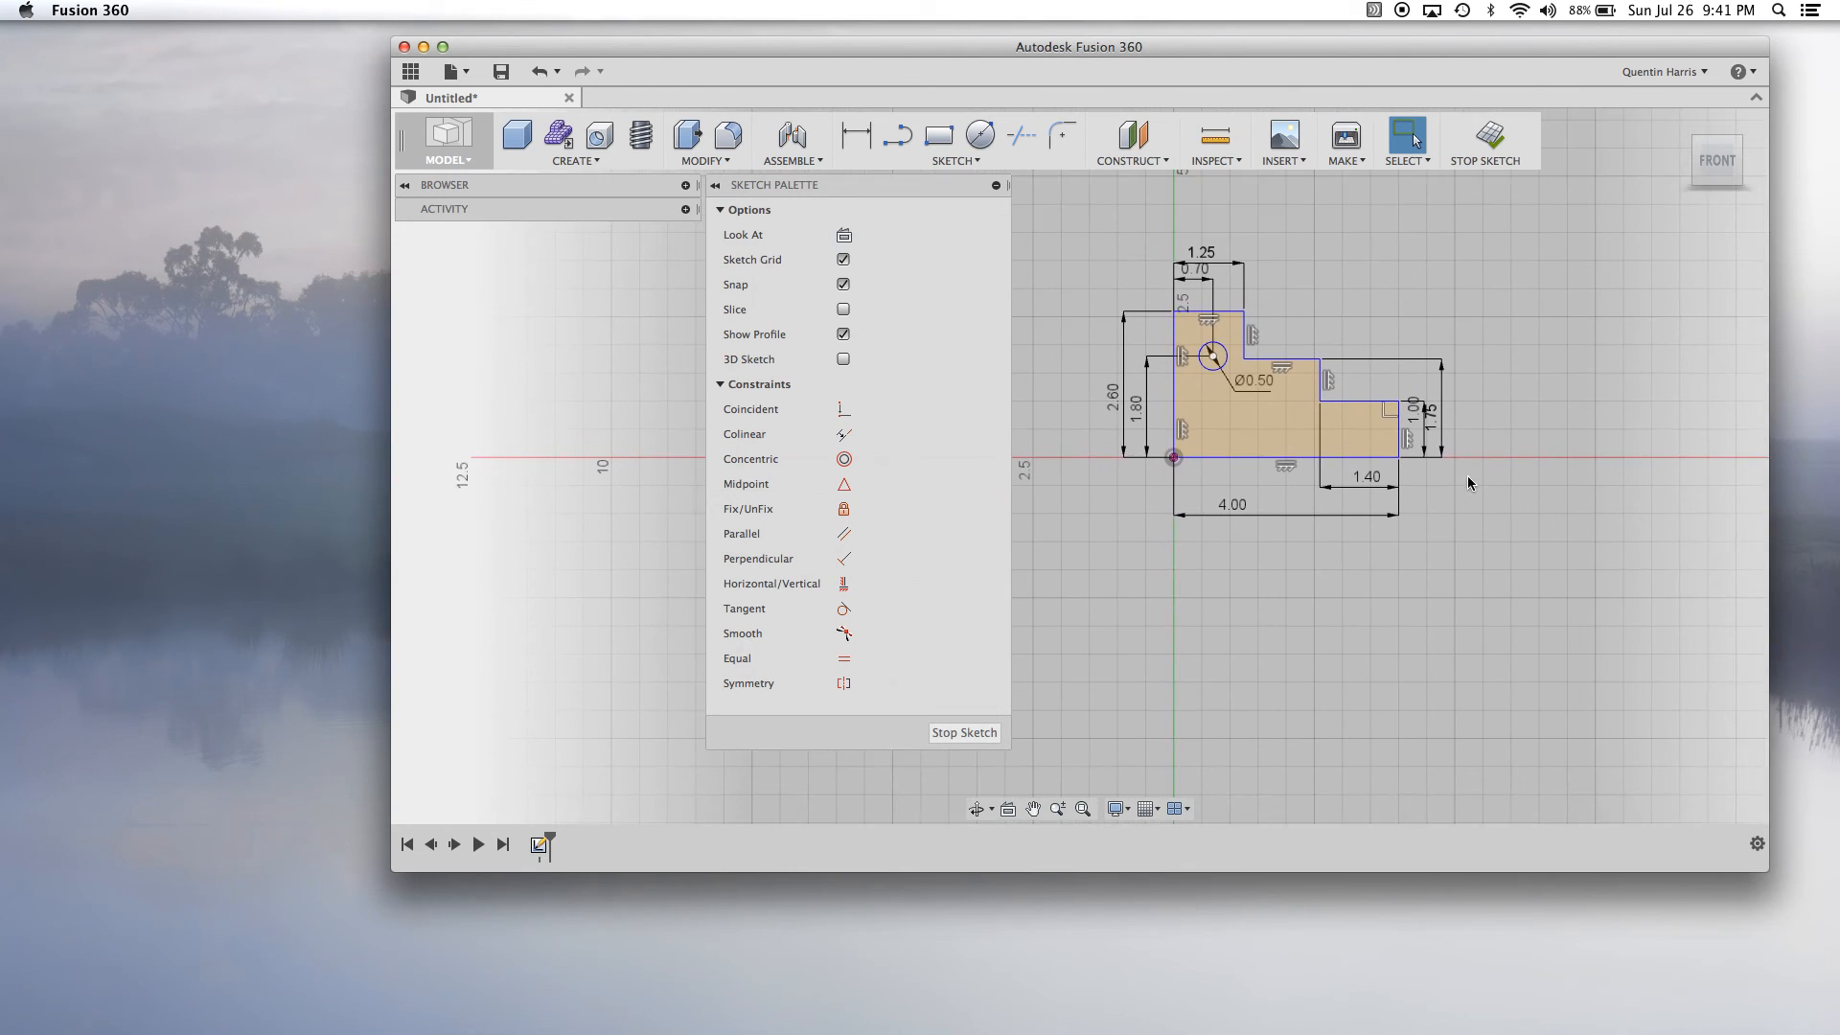
scroll(1303, 625, "down", 2)
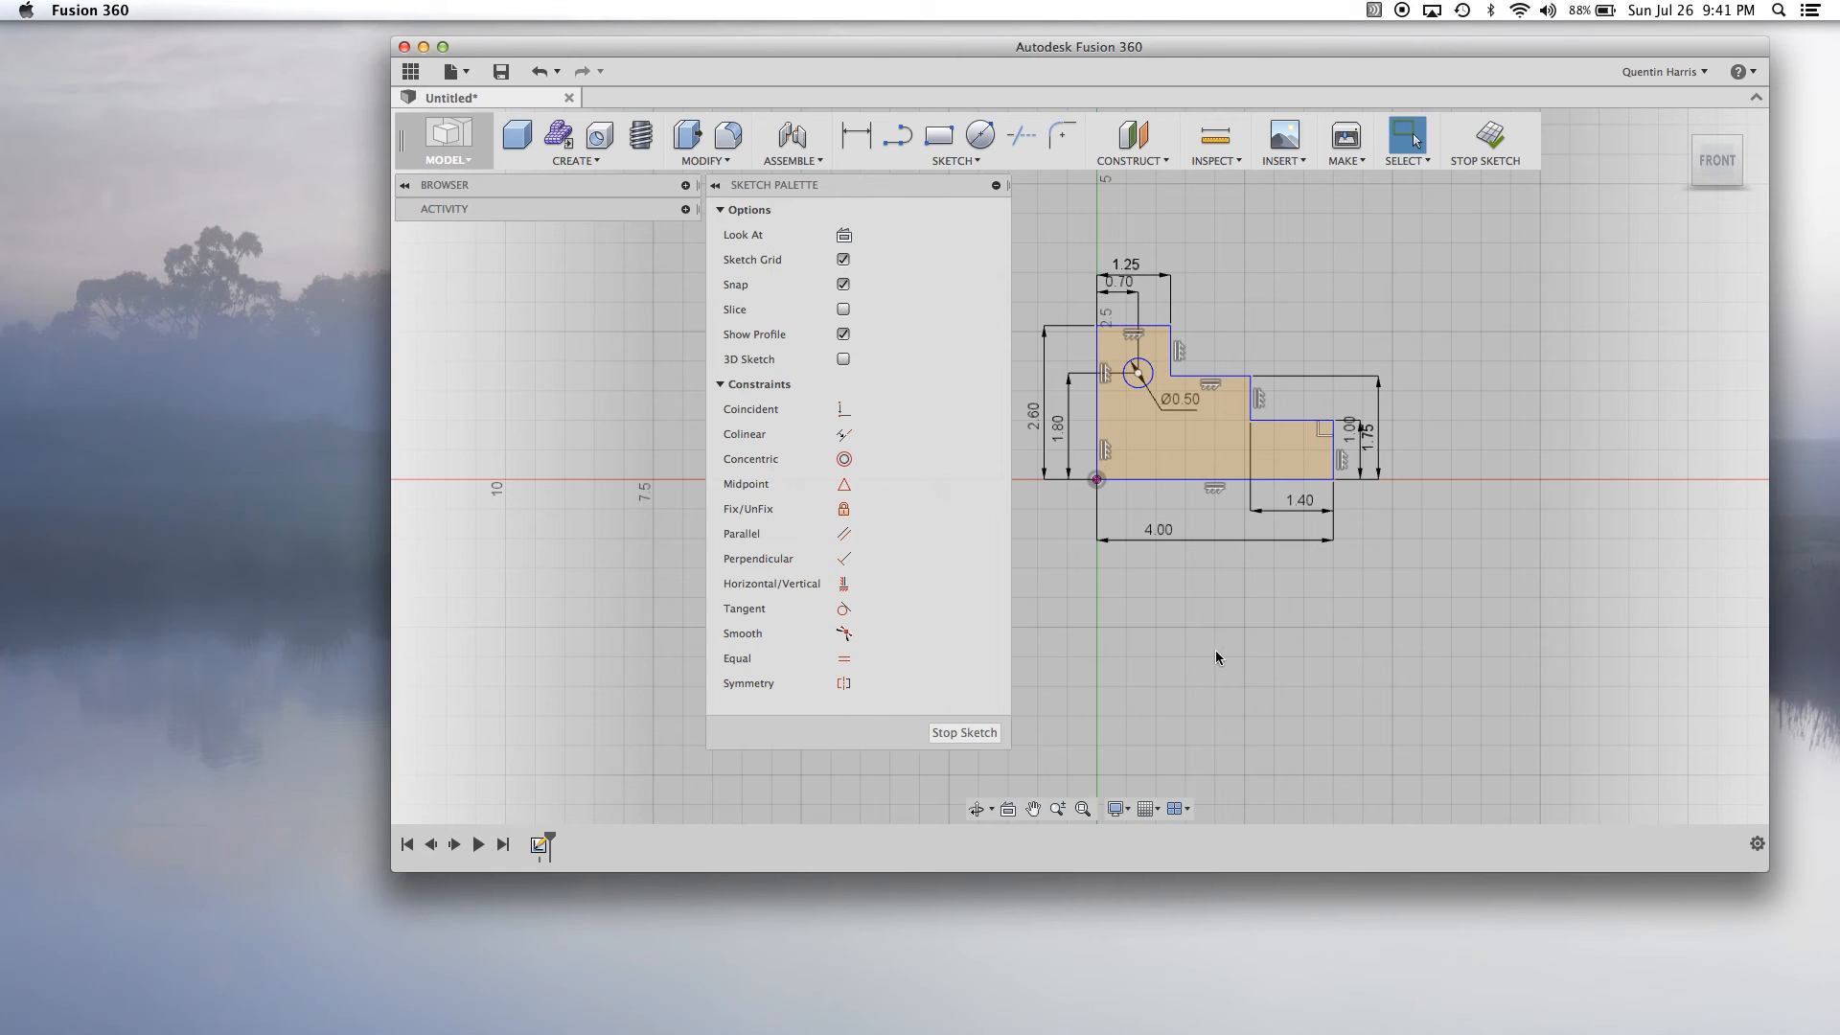
scroll(1210, 638, "down", 2)
scroll(1145, 613, "up", 3)
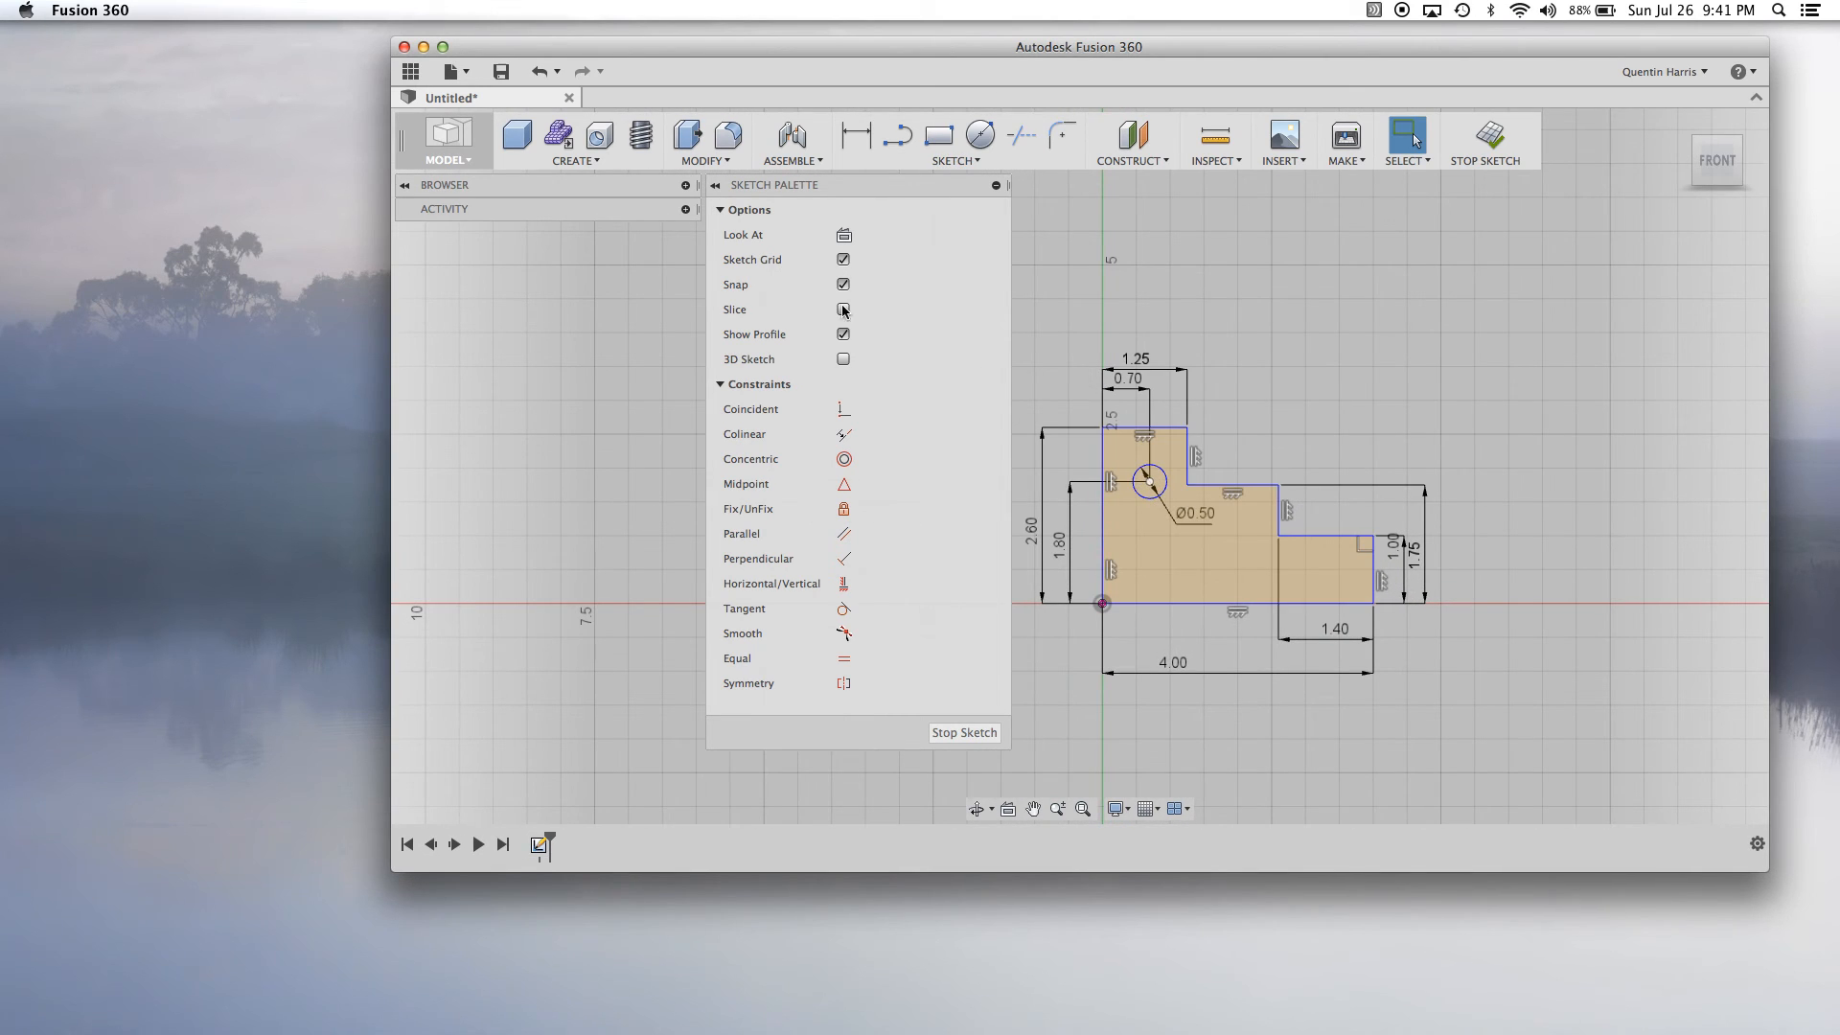
middle_click_drag(1135, 637, 1163, 611)
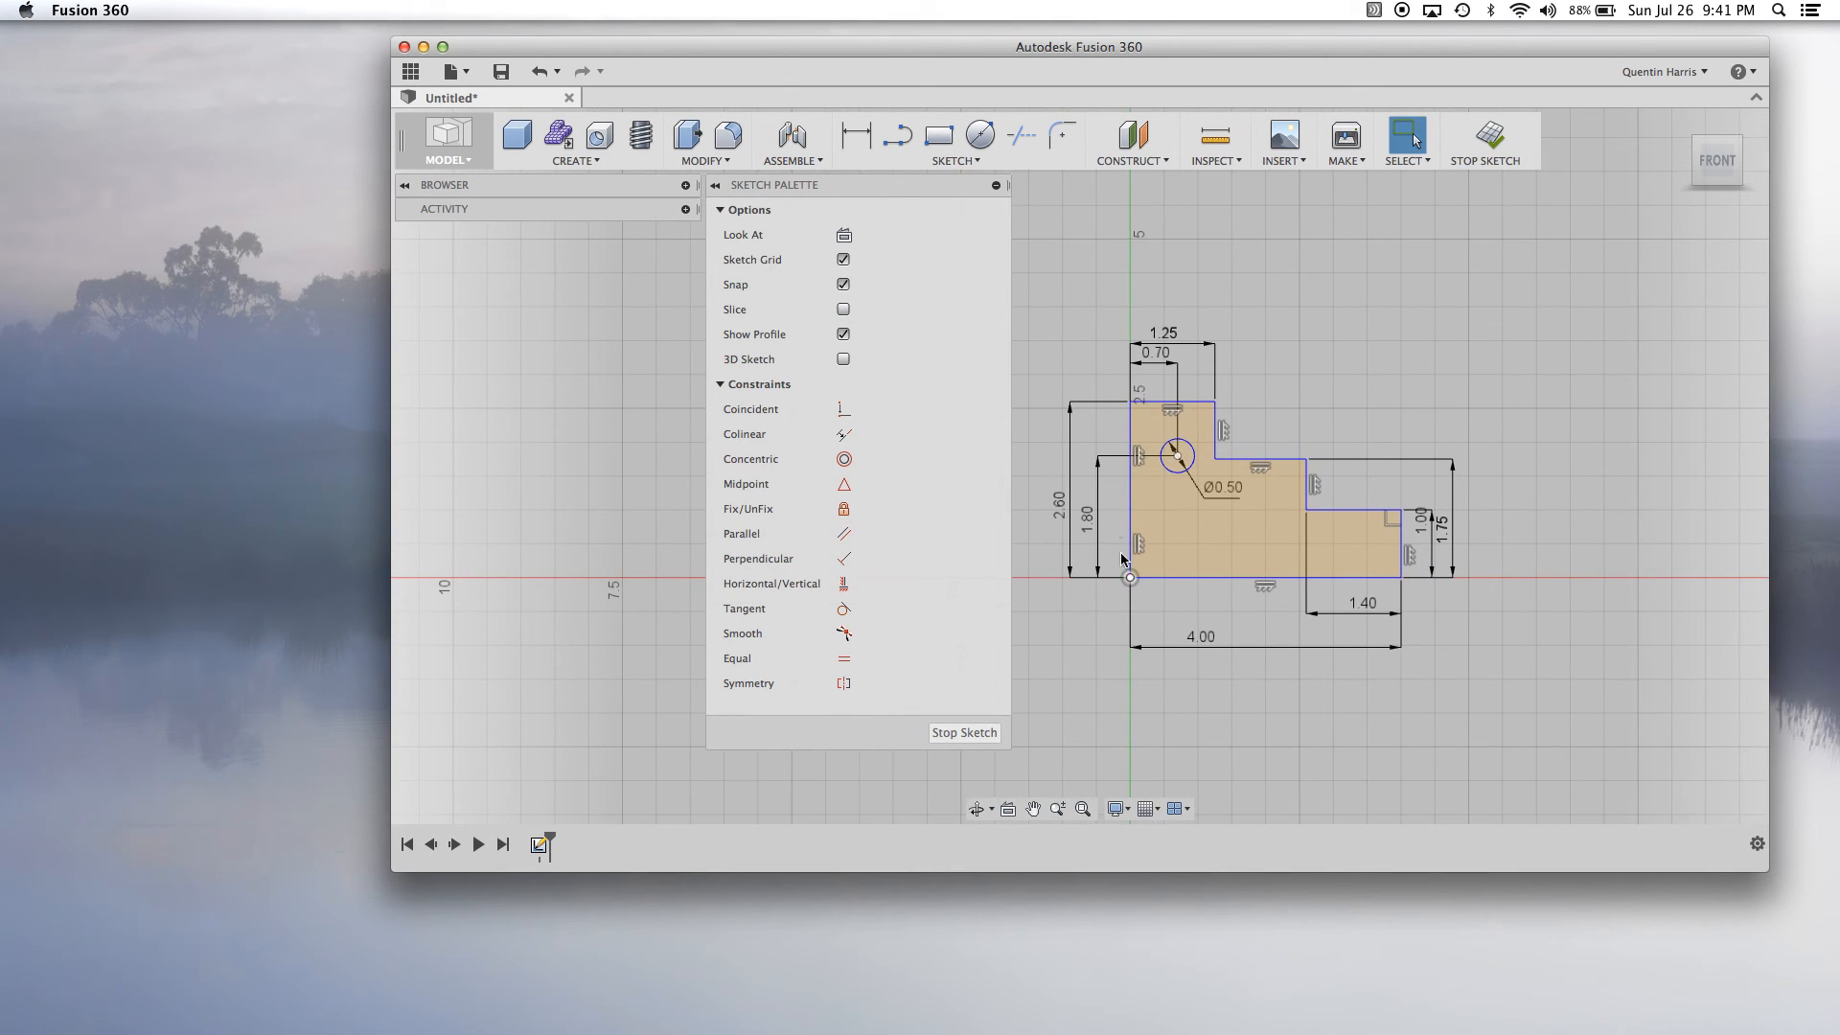
Draw a vertical line from the origin well above the profile's top edge and a horizontal line from the origin beyond its right edge.
left_click(897, 135)
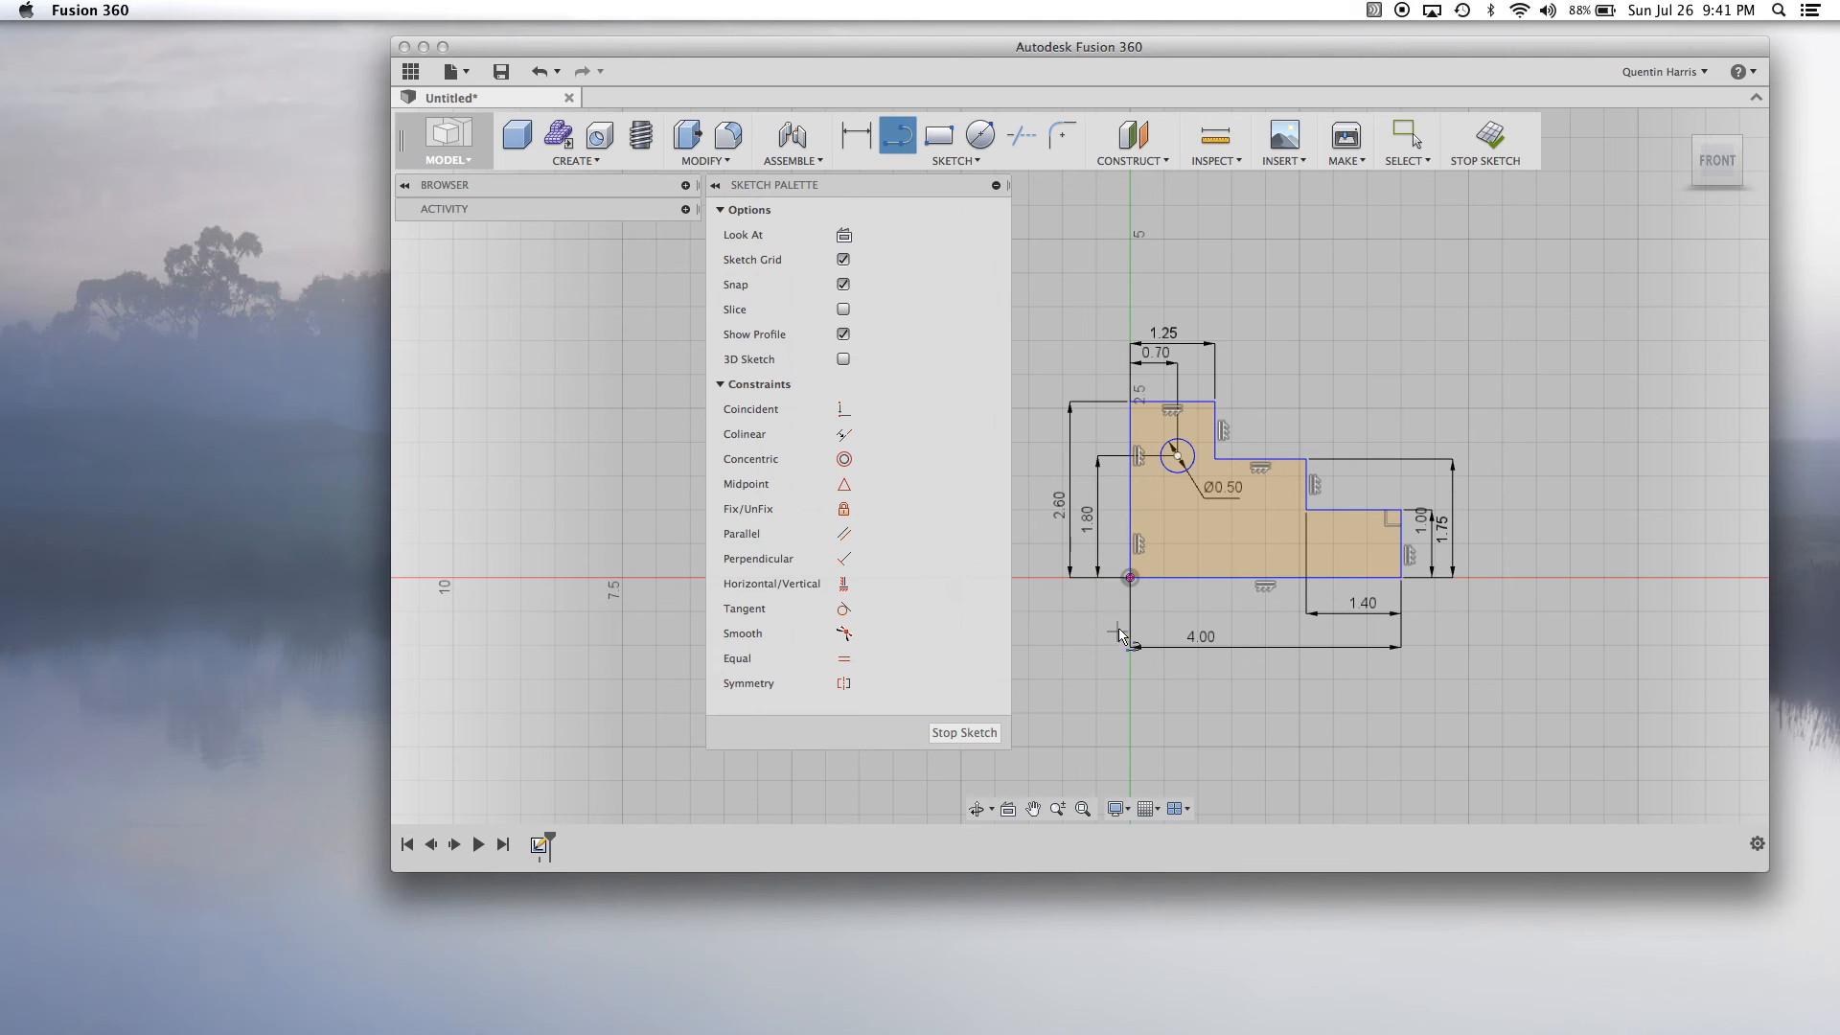
left_click(1130, 578)
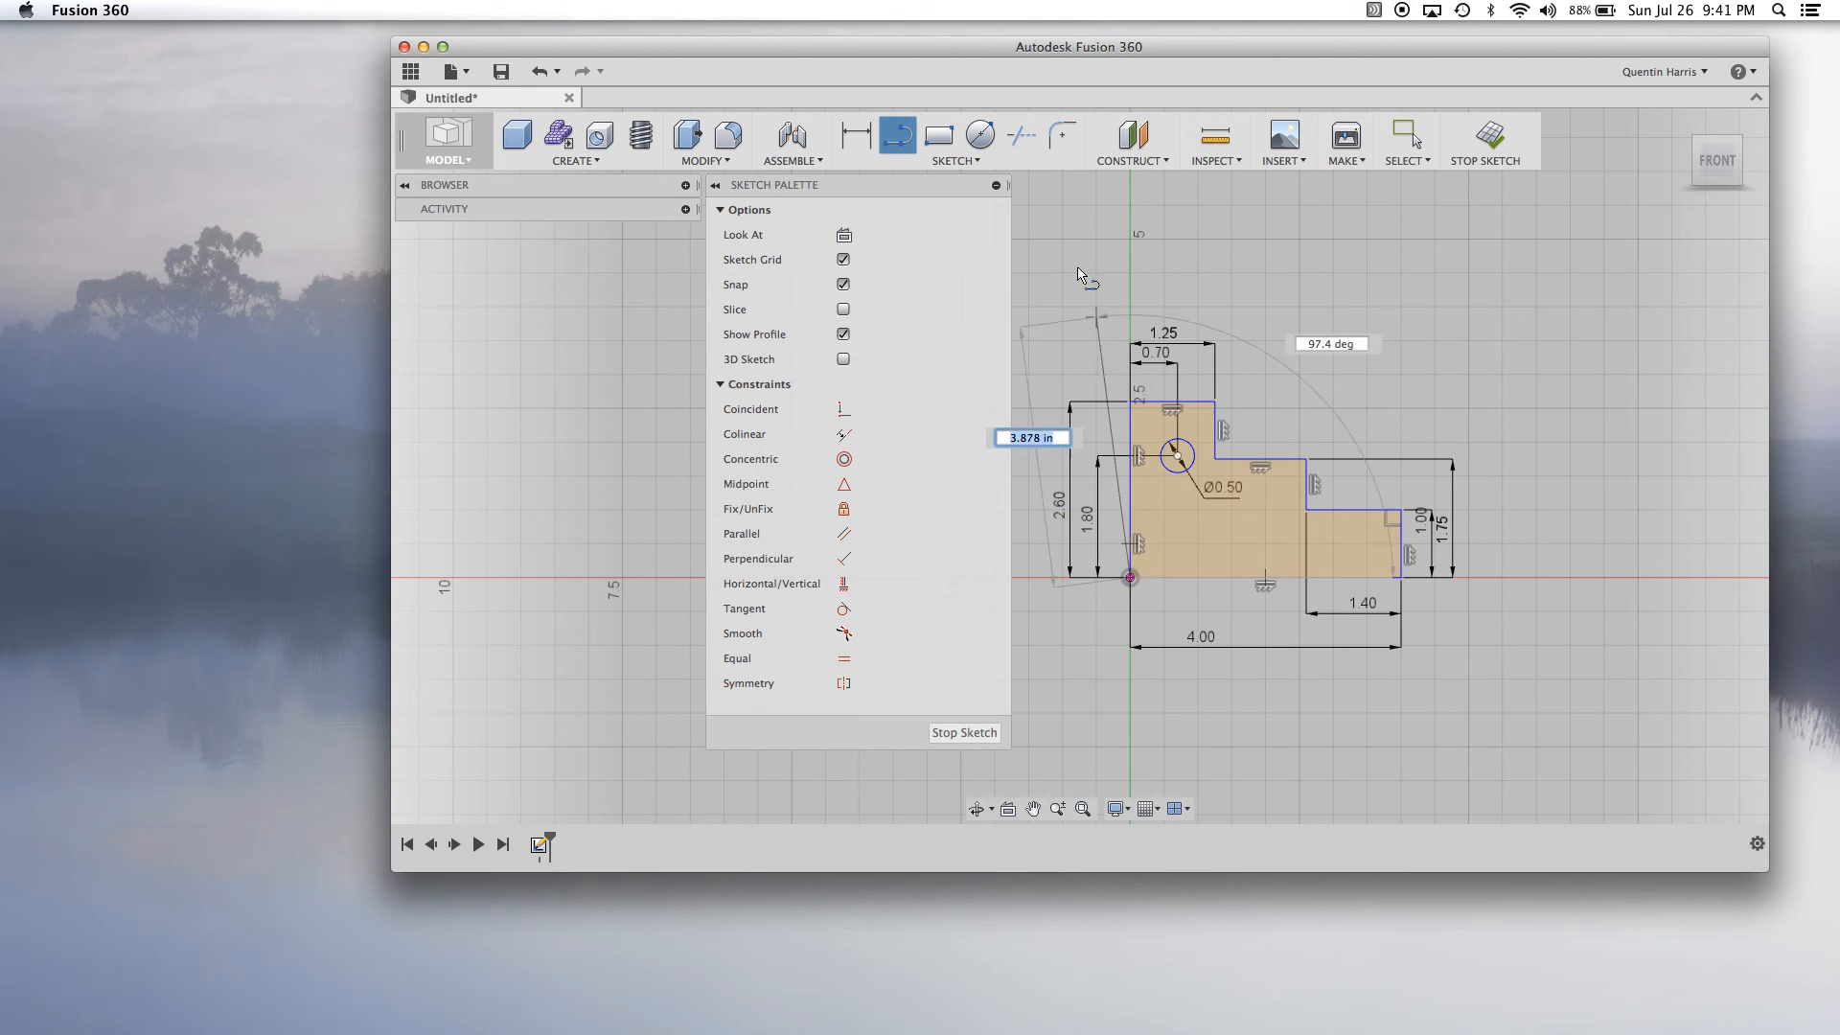
left_click(1131, 224)
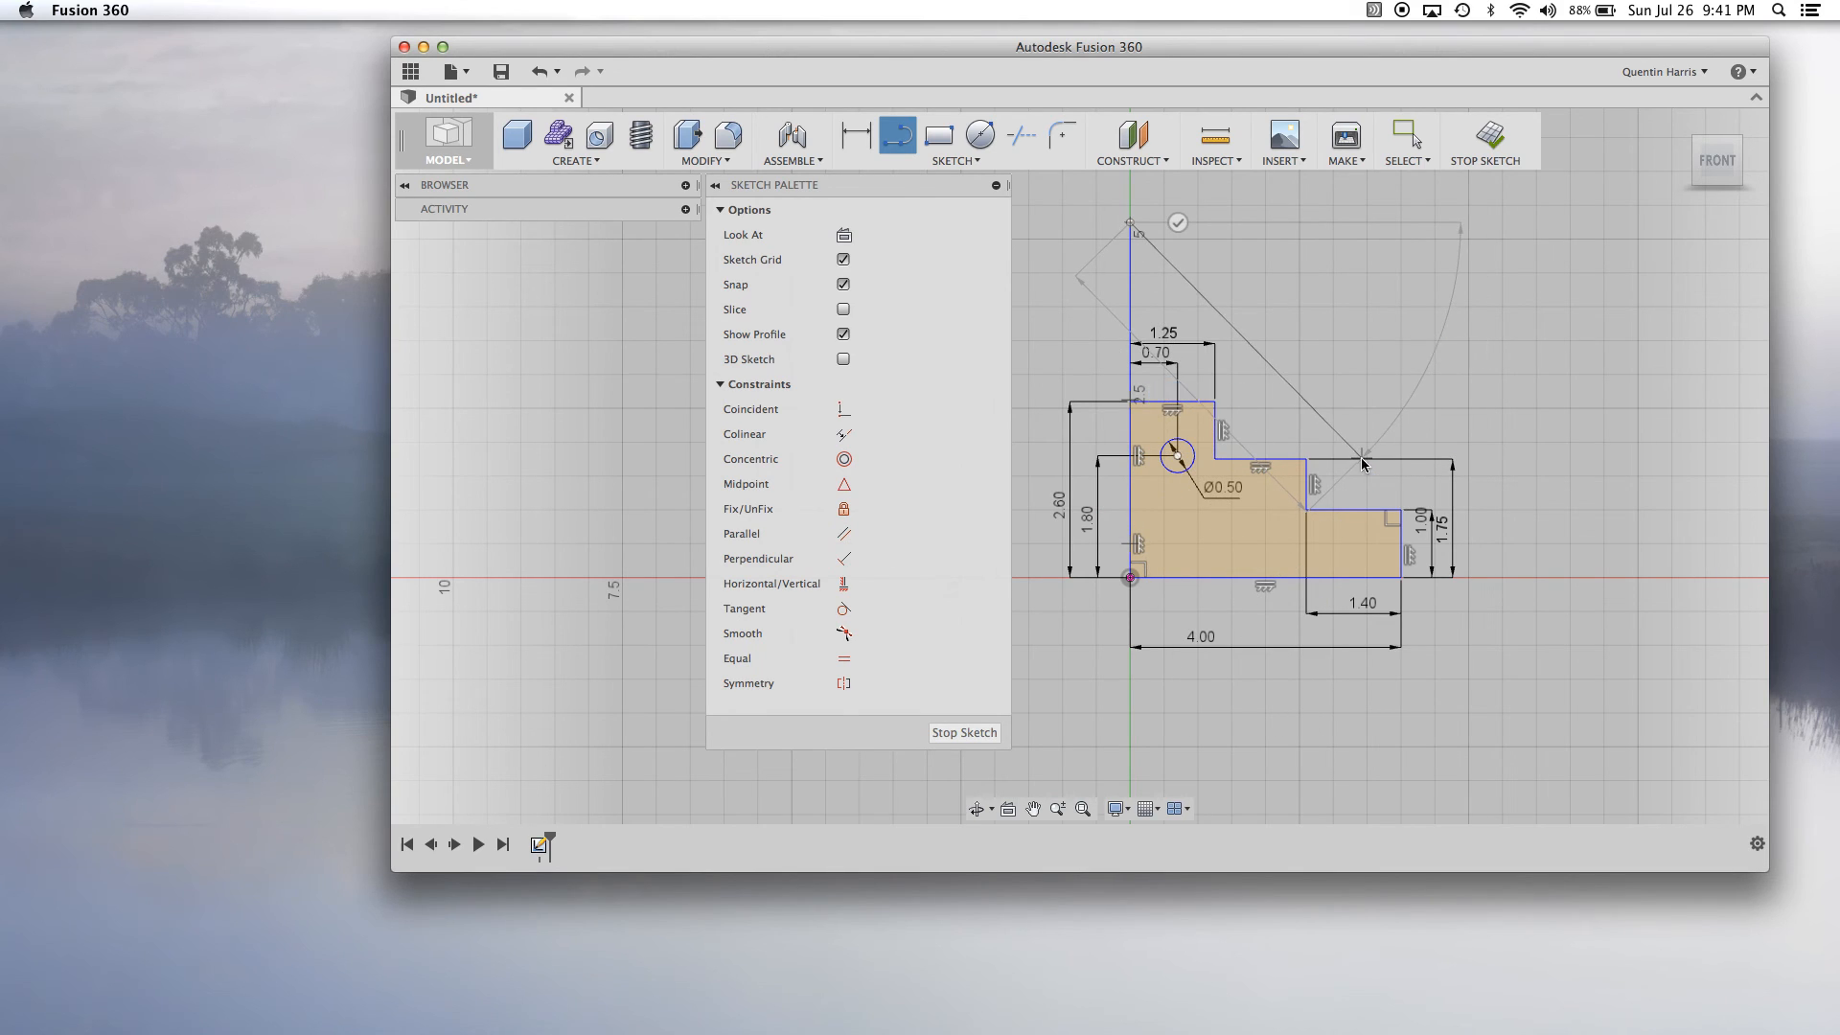
key("Escape")
left_click(897, 135)
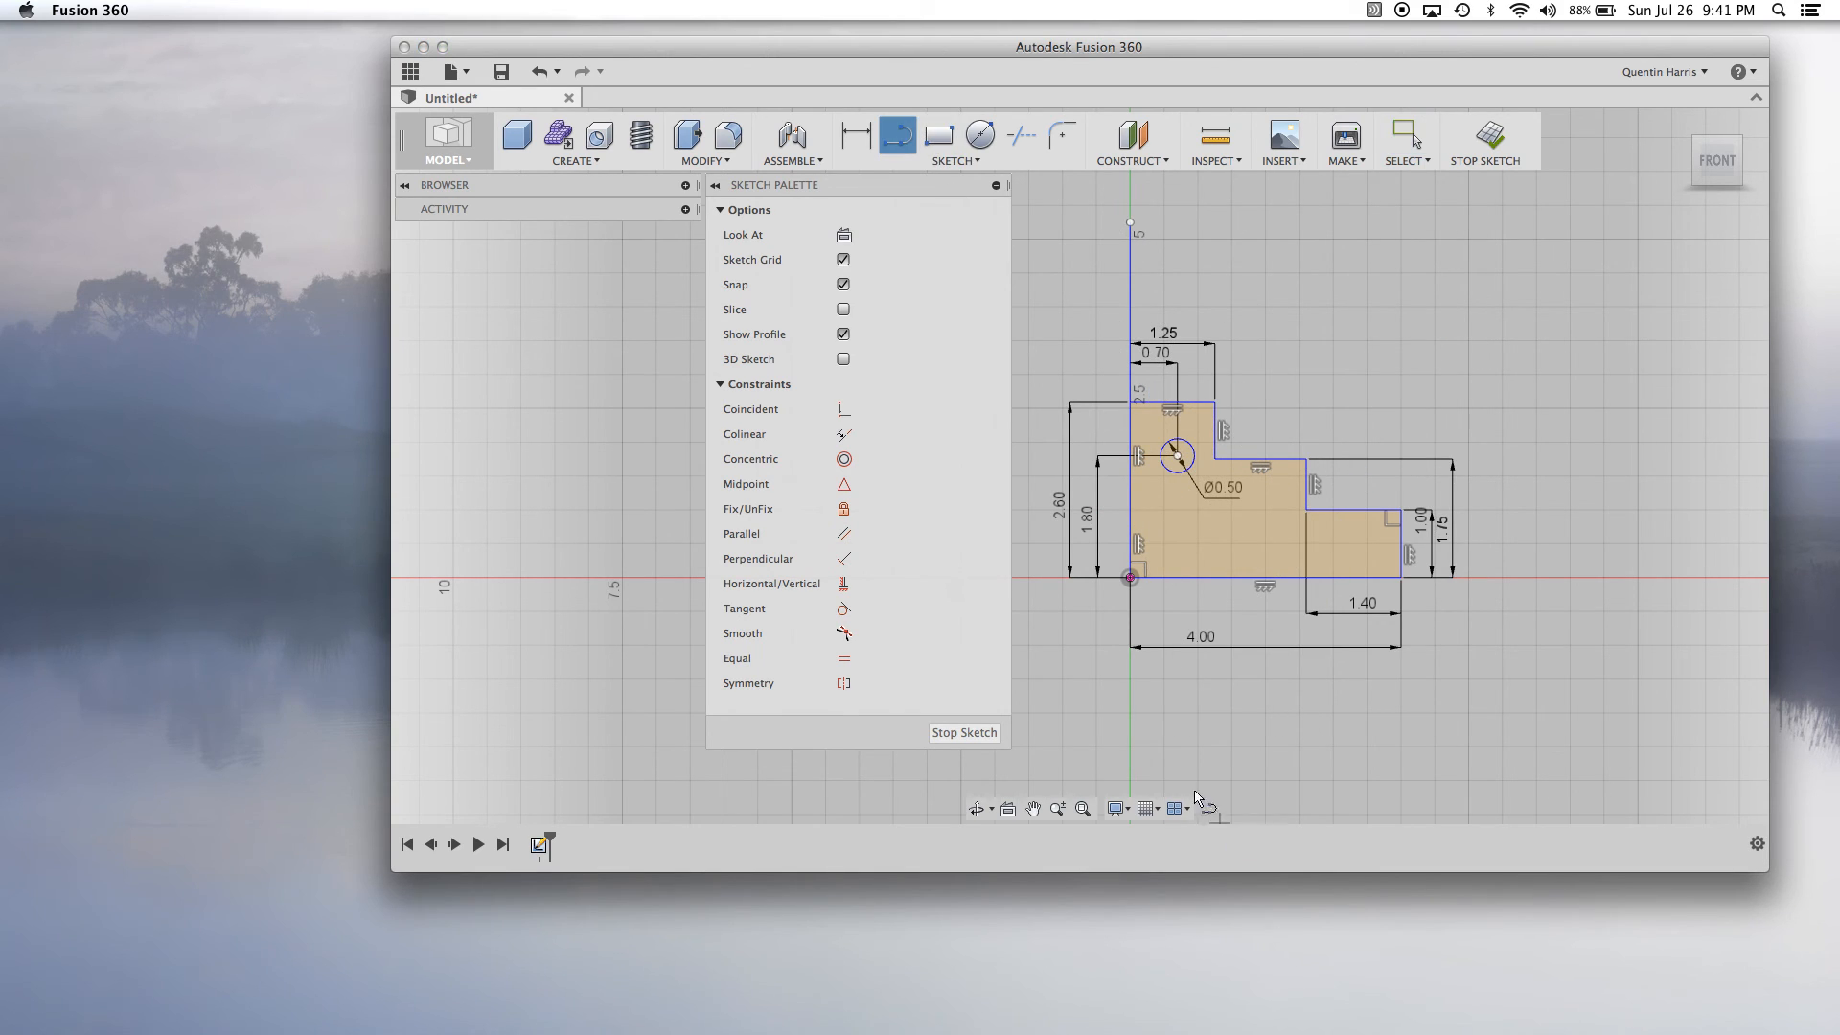
left_click(1131, 578)
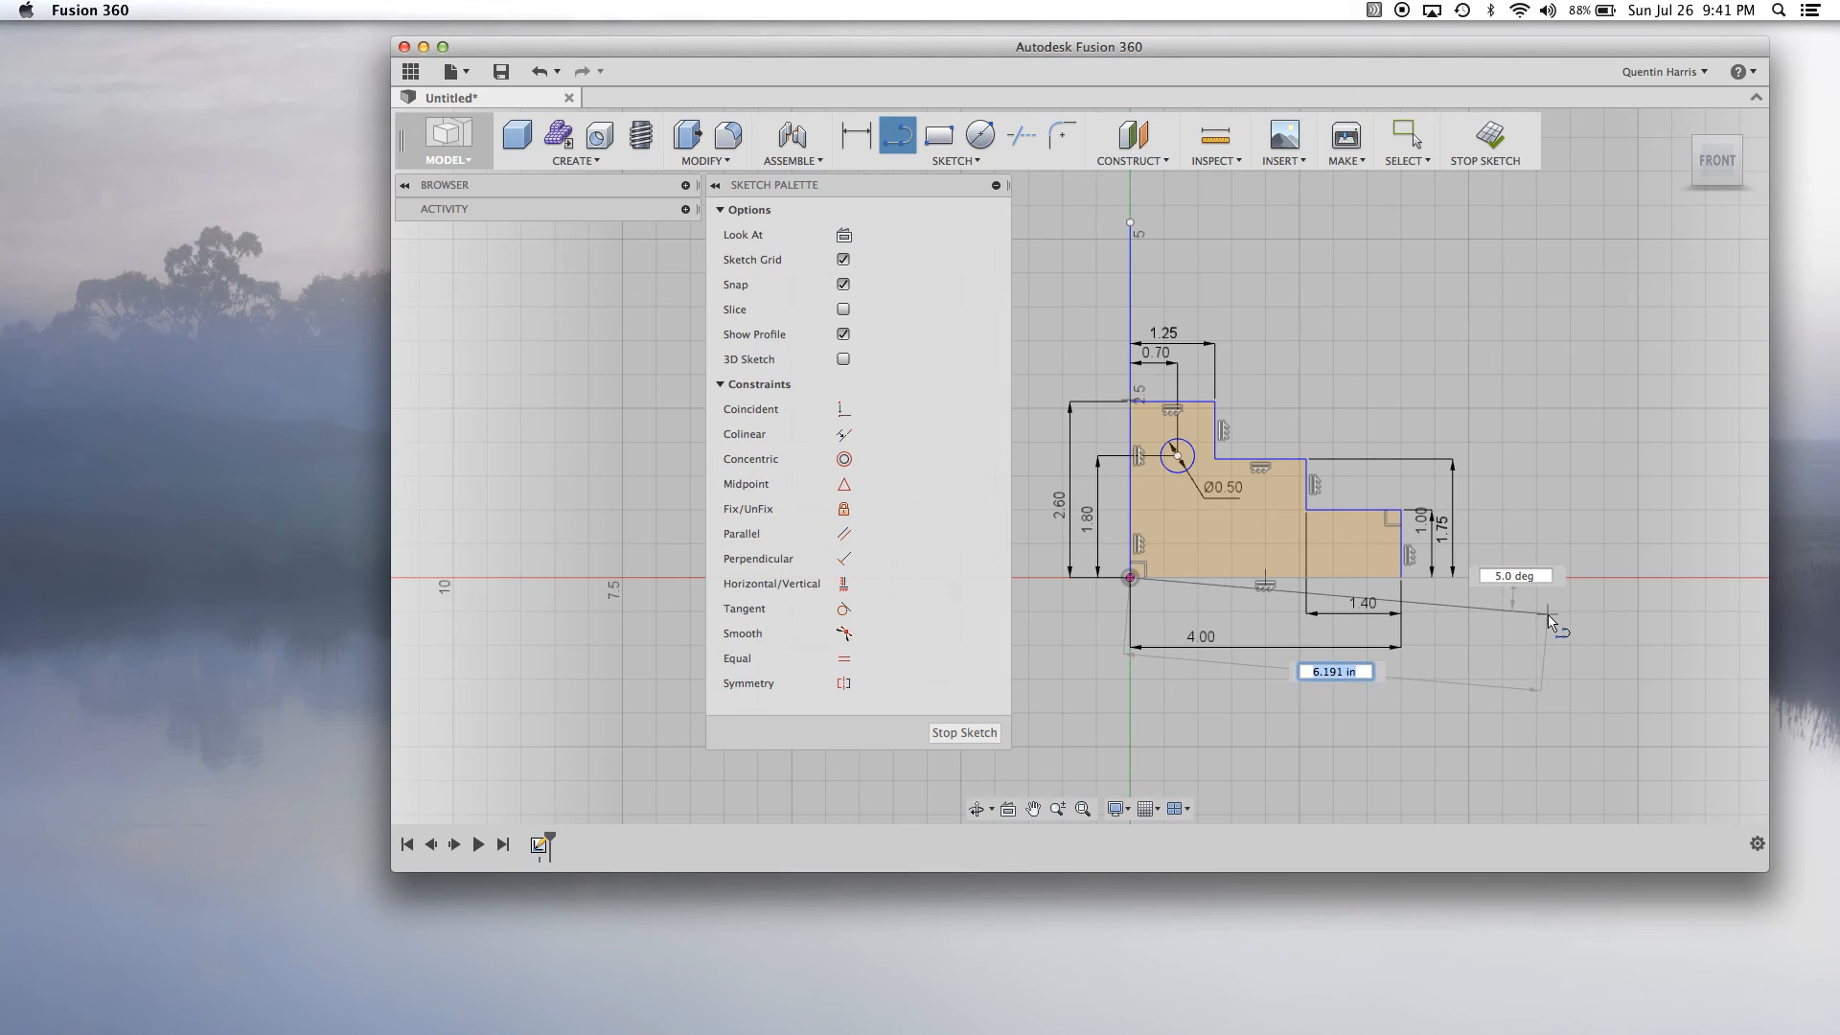
left_click(1589, 578)
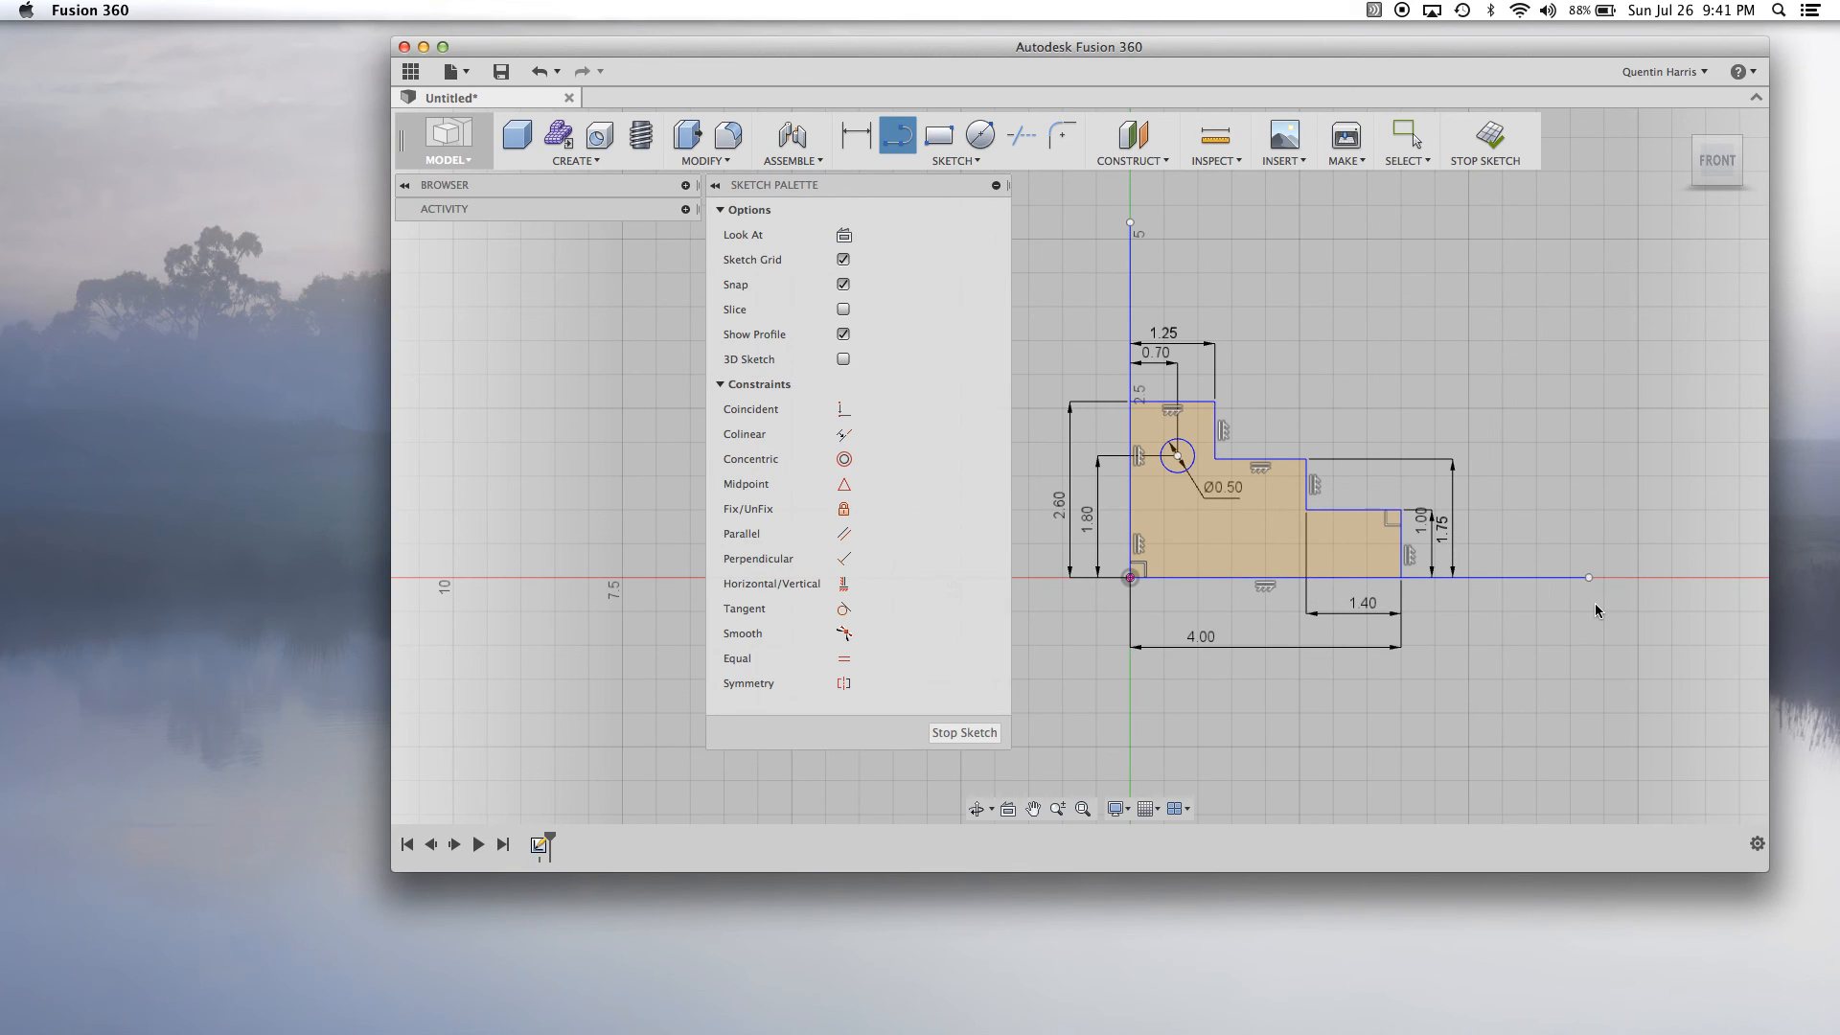
key("Escape")
Convert the long horizontal and long vertical lines from the origin into construction lines.
left_click(1518, 577)
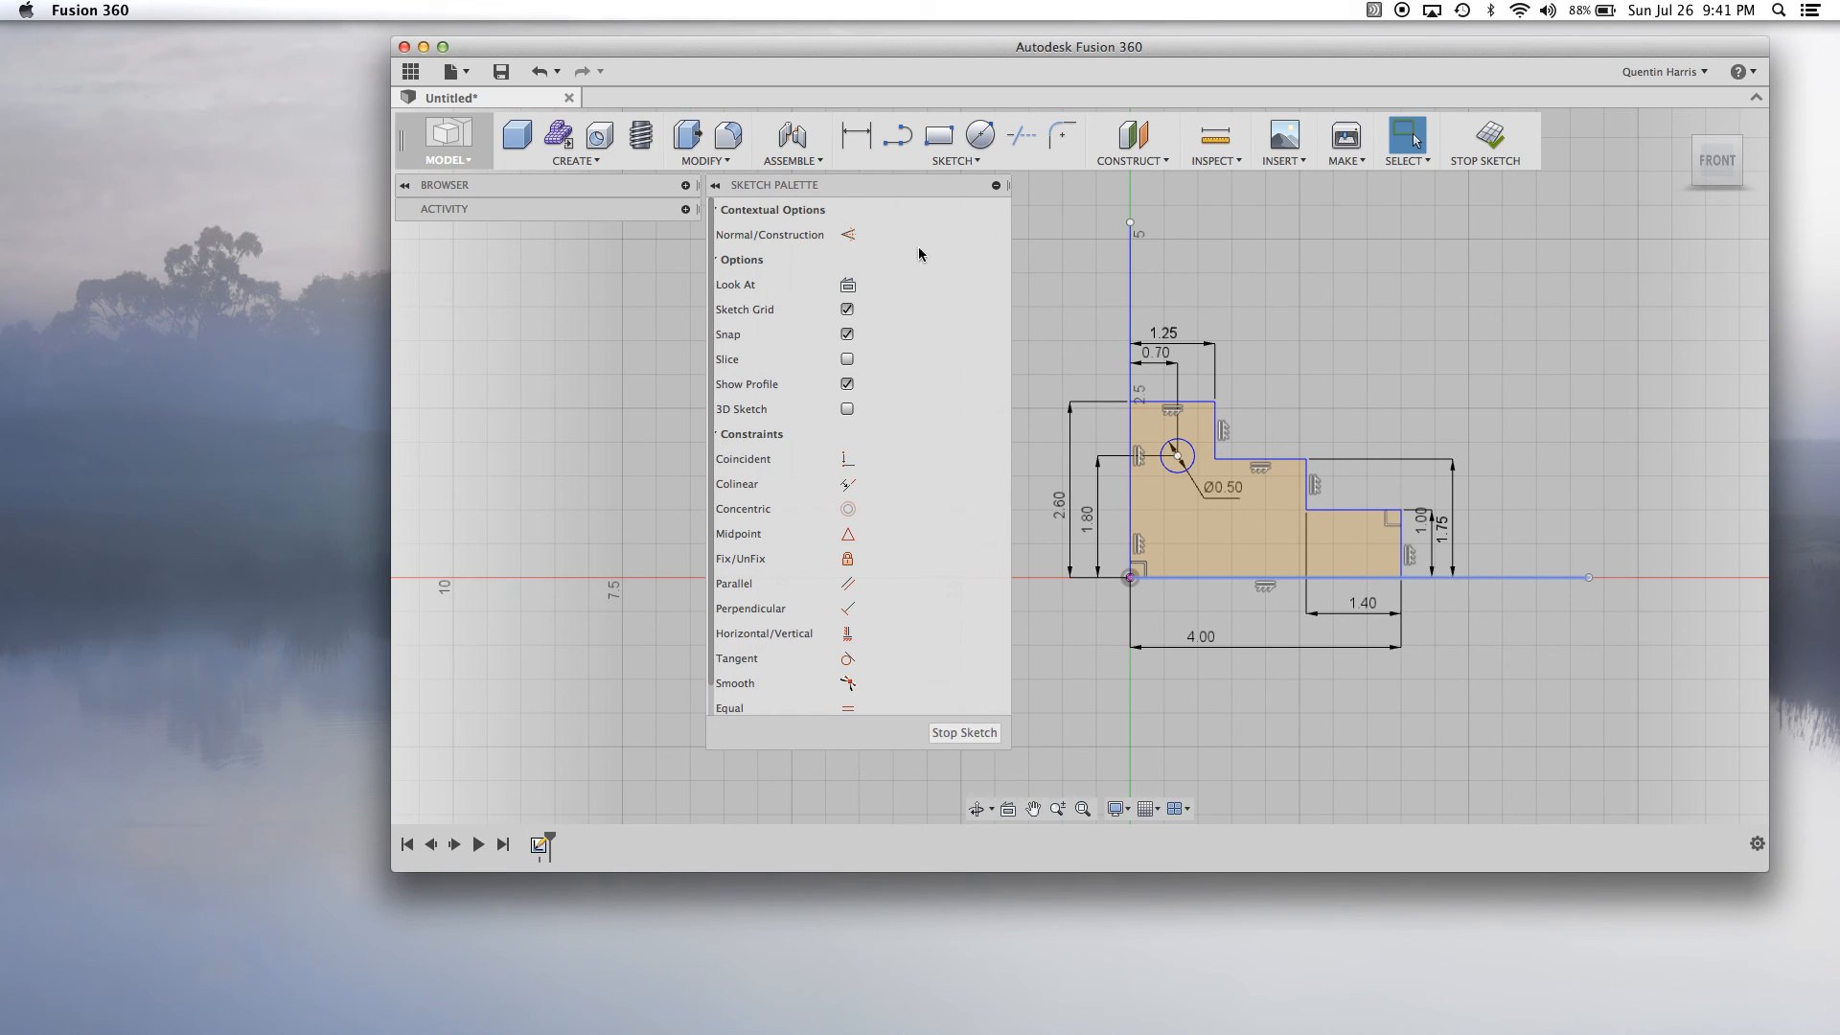
left_click(847, 235)
scroll(1682, 652, "up", 5)
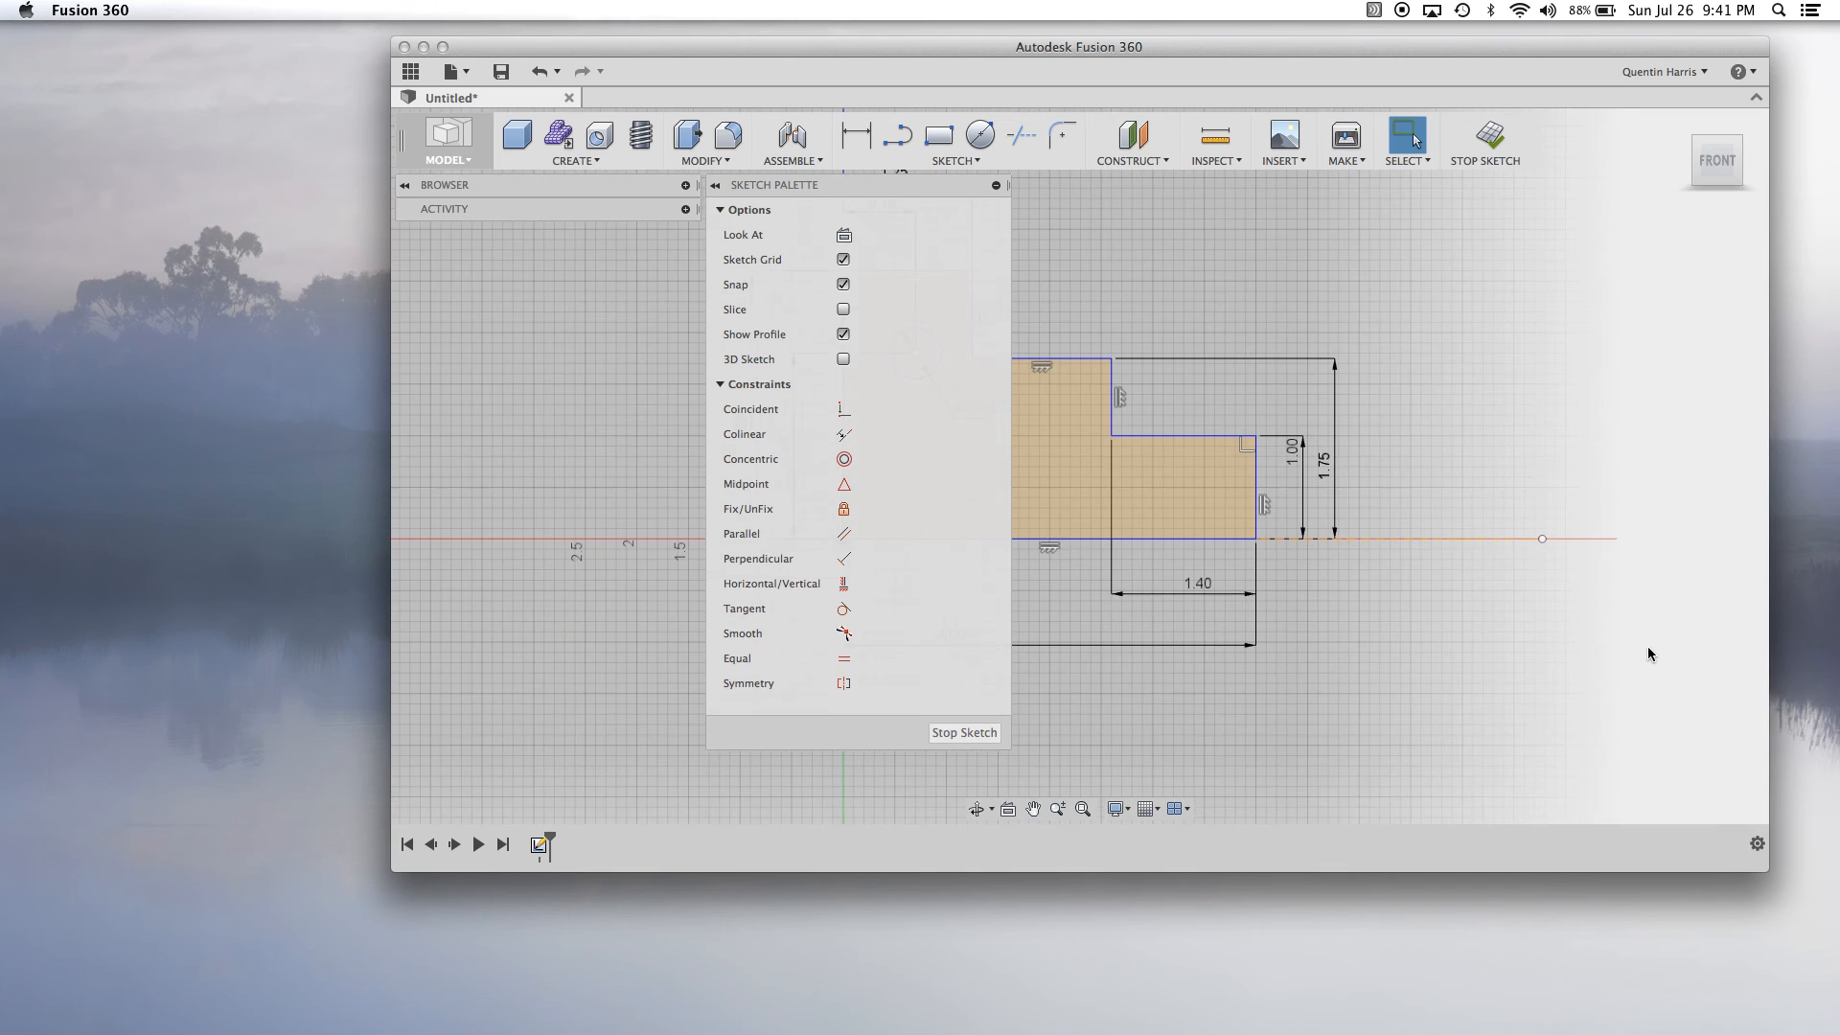
scroll(1328, 587, "down", 4)
scroll(1329, 593, "down", 1)
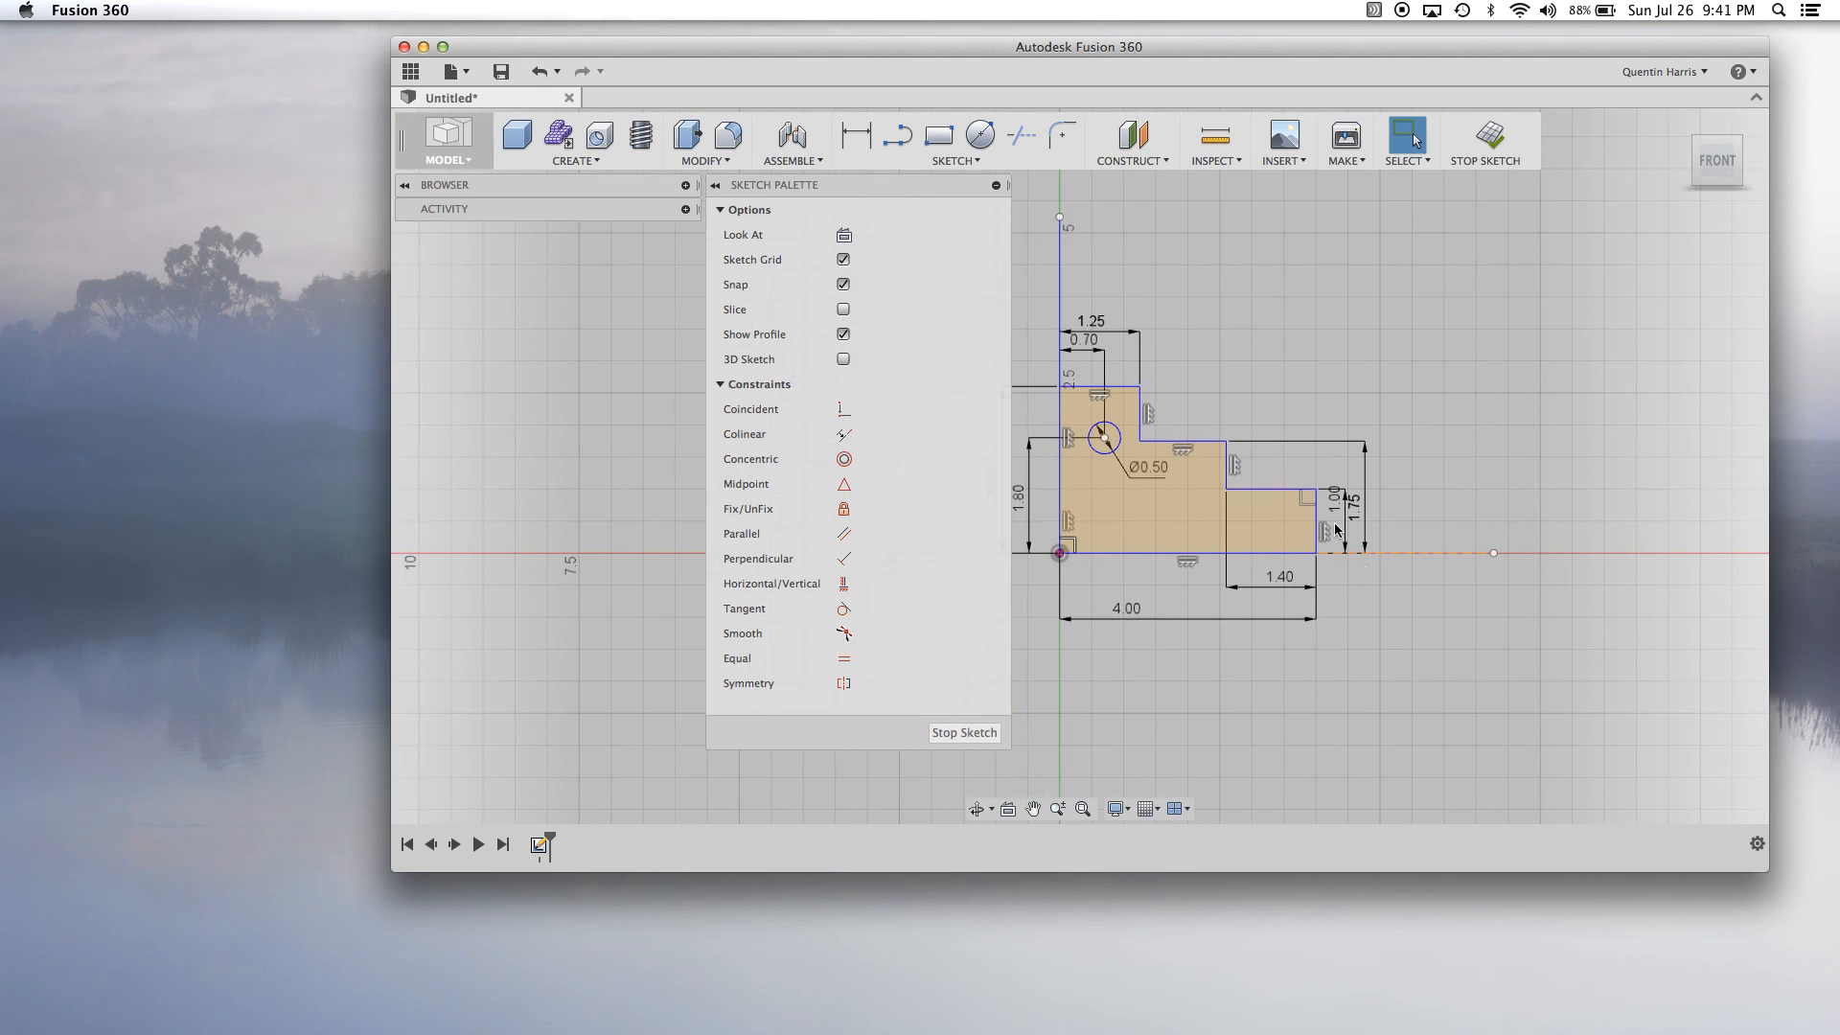
left_click(1060, 273)
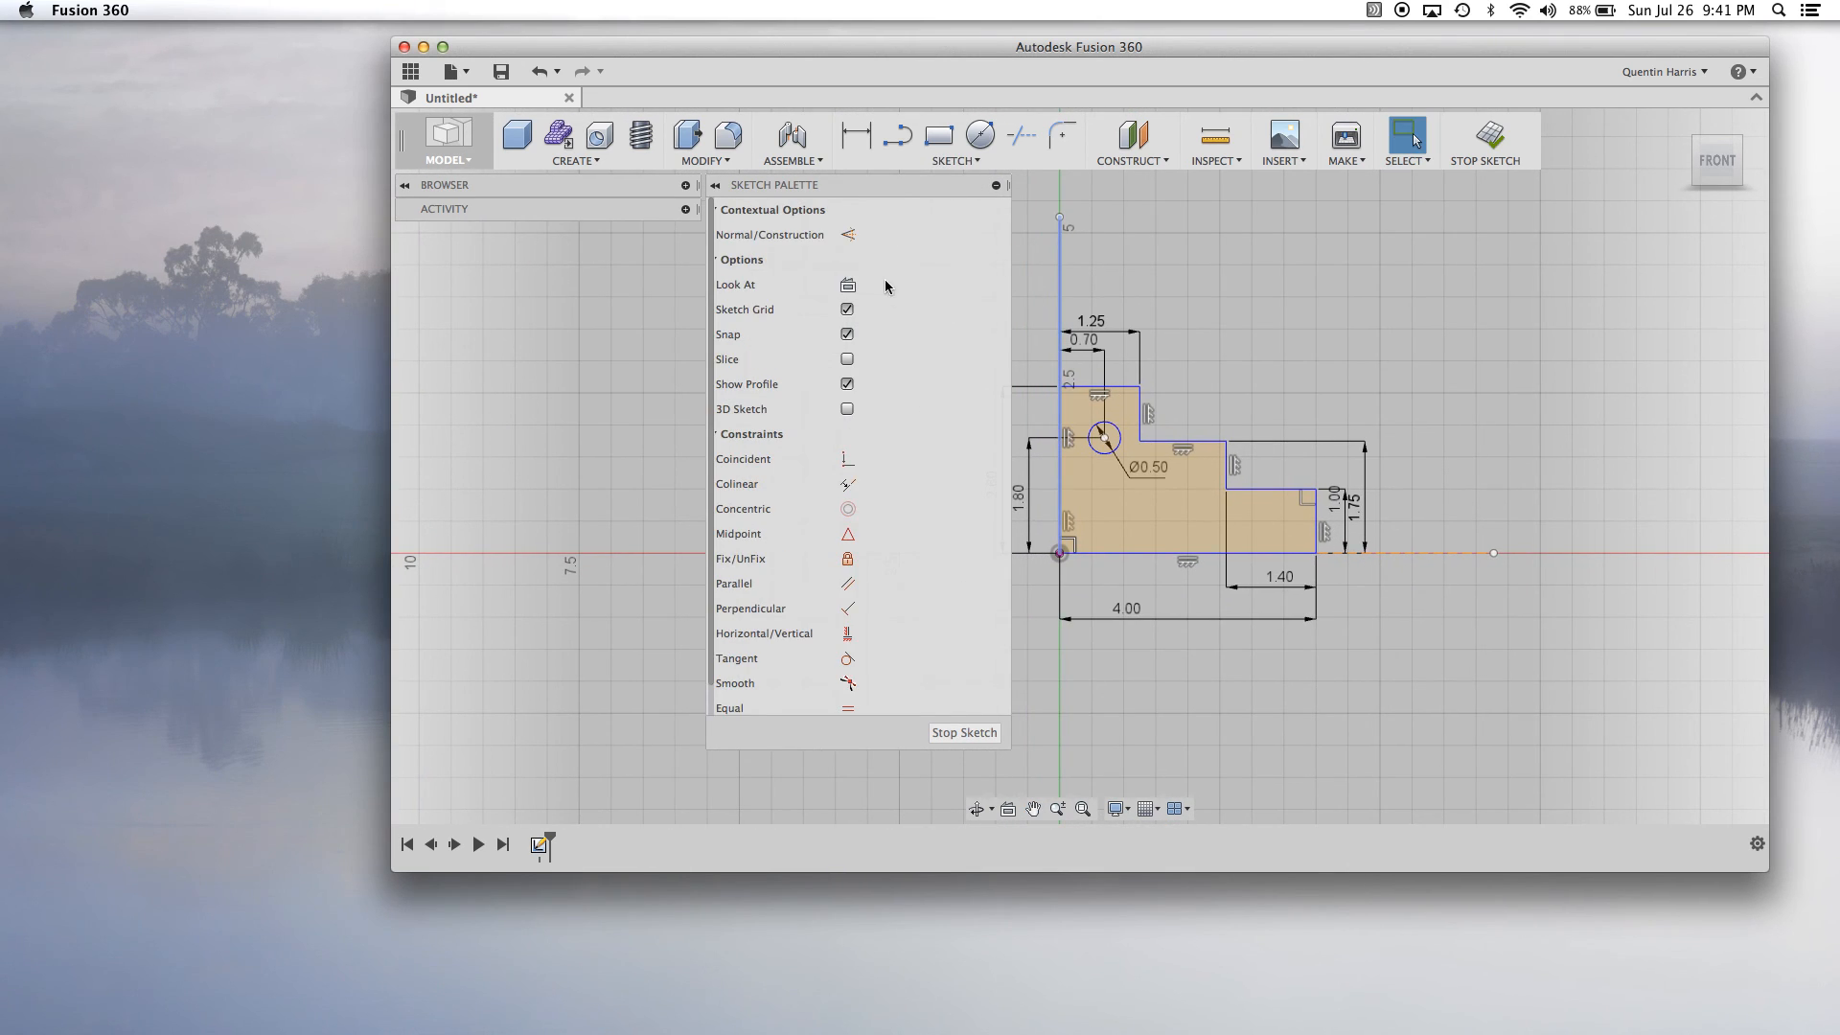
left_click(848, 235)
scroll(1156, 361, "down", 1)
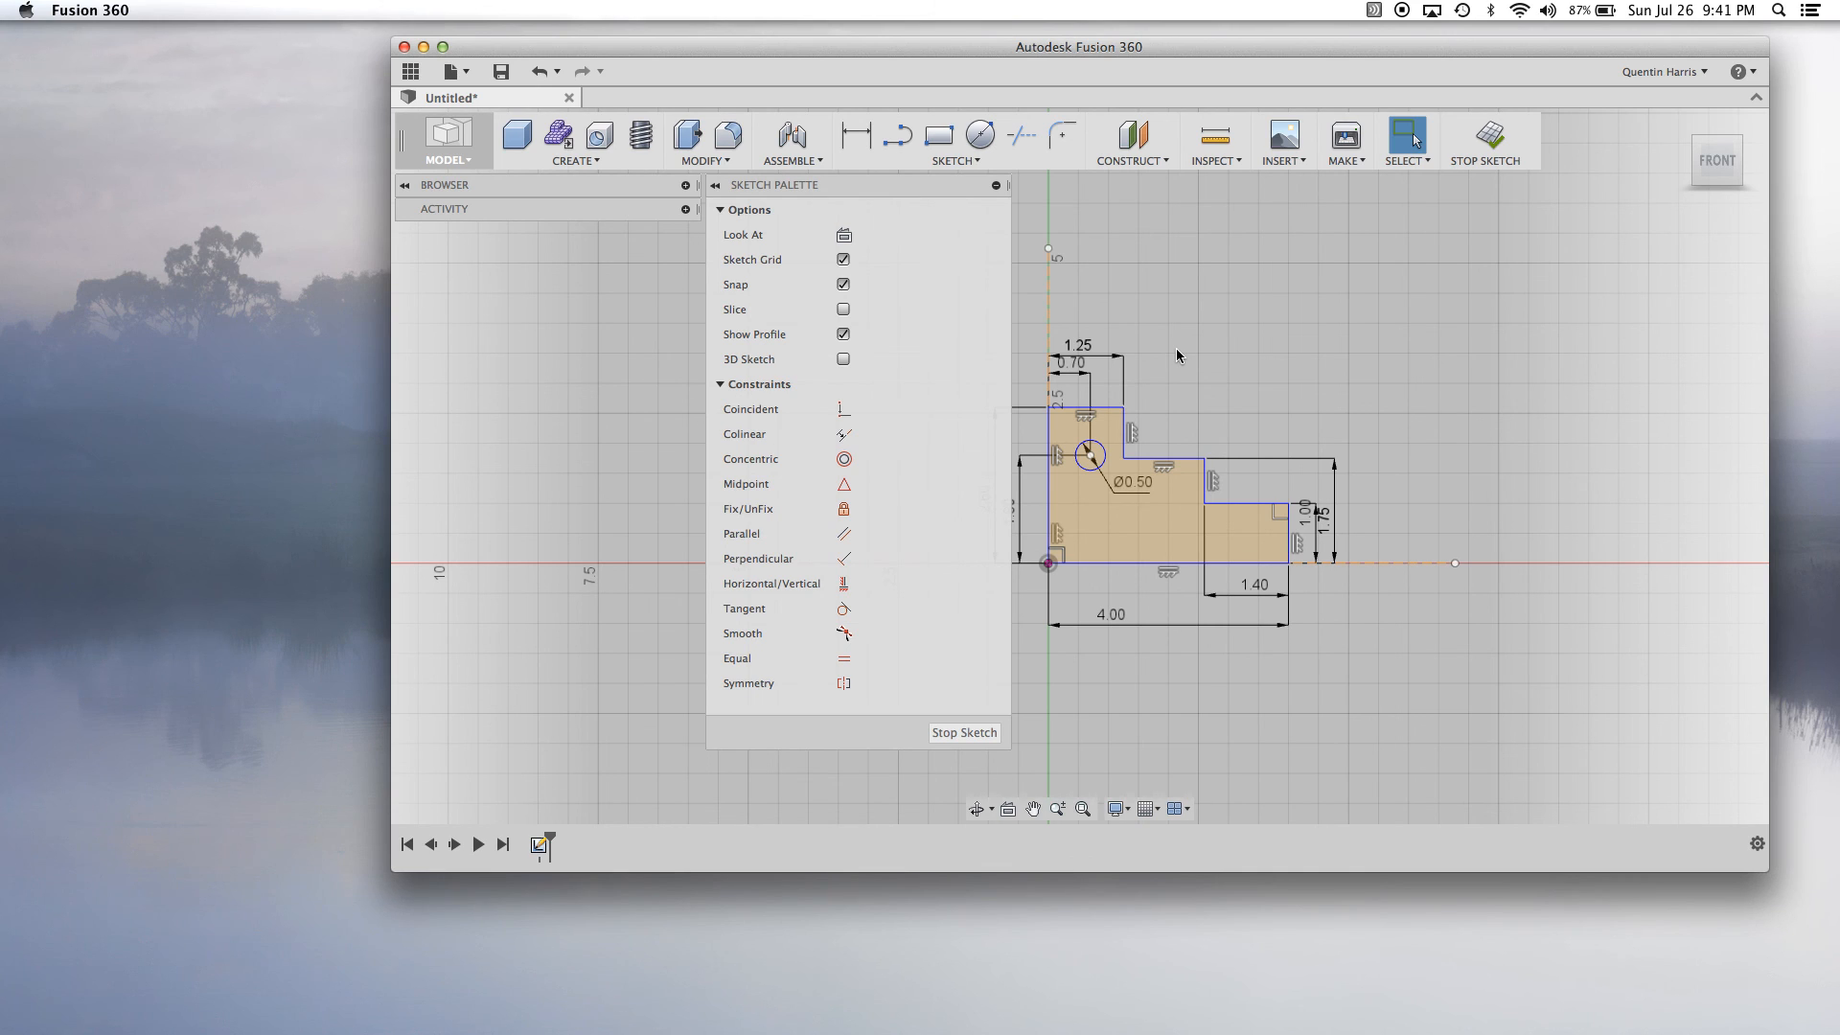
scroll(1165, 491, "down", 2)
middle_click_drag(1166, 491, 1240, 466)
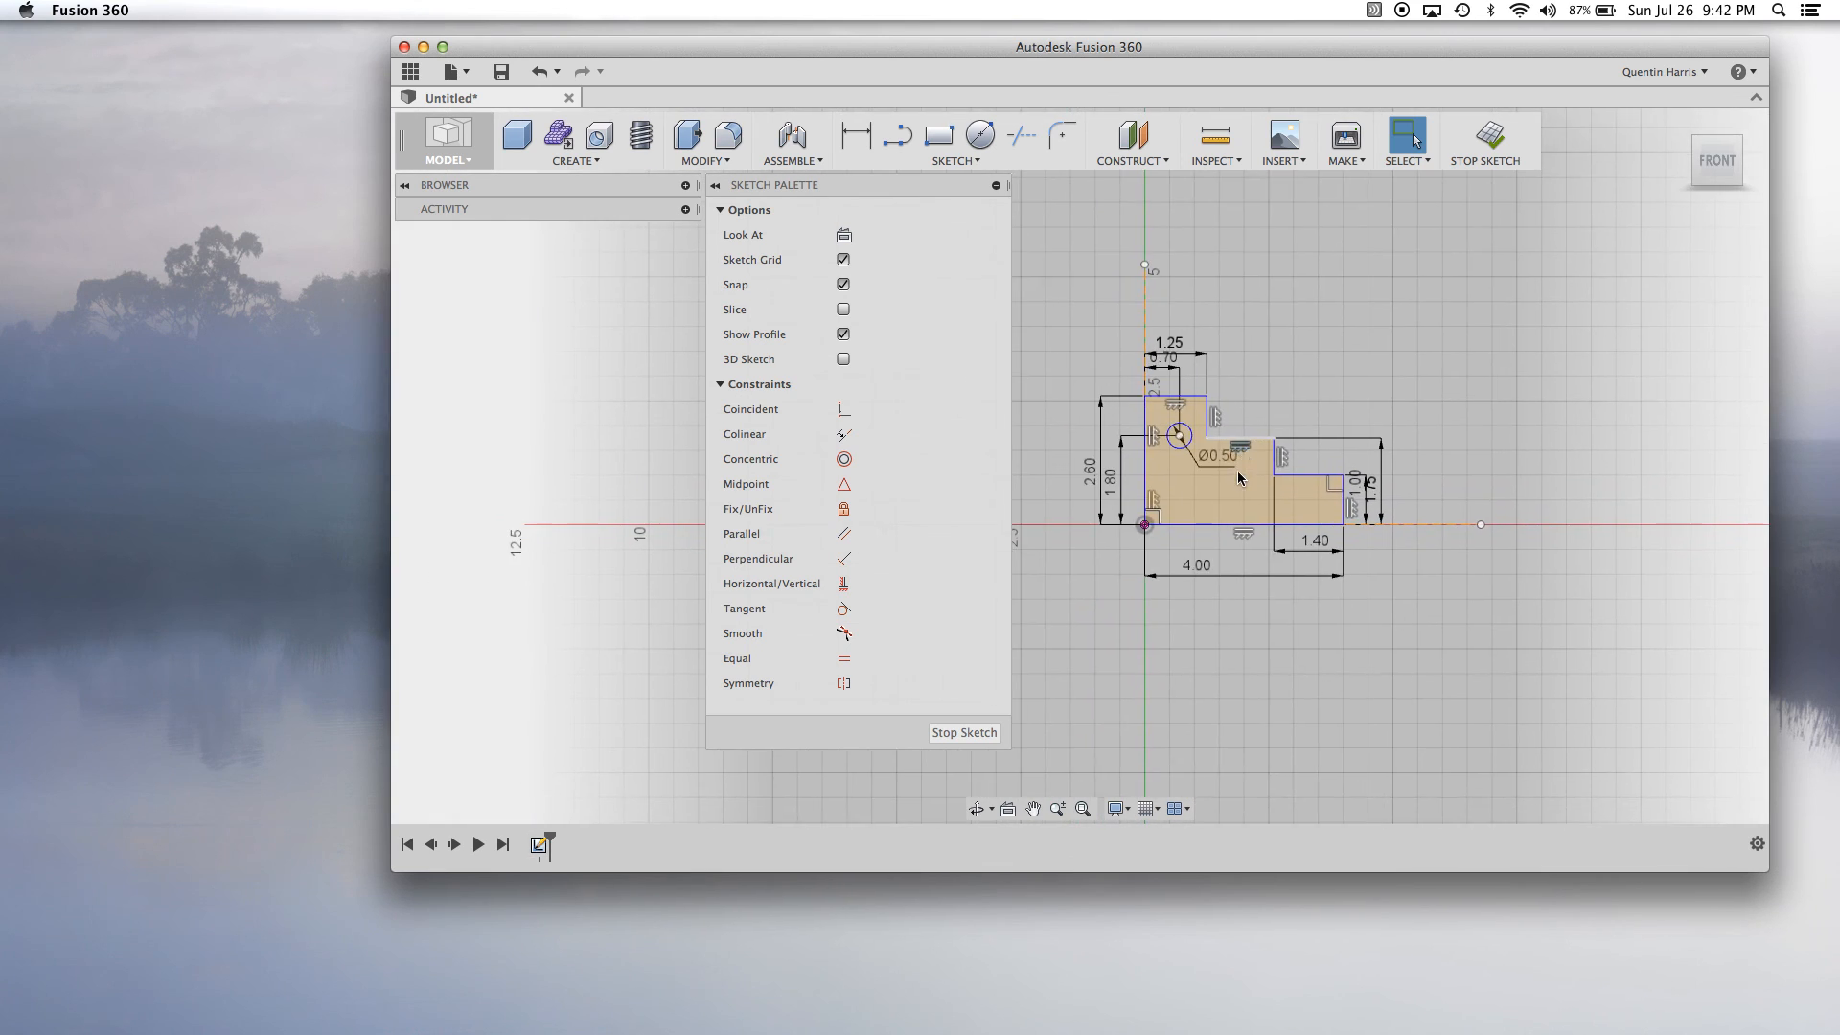
scroll(1228, 480, "up", 2)
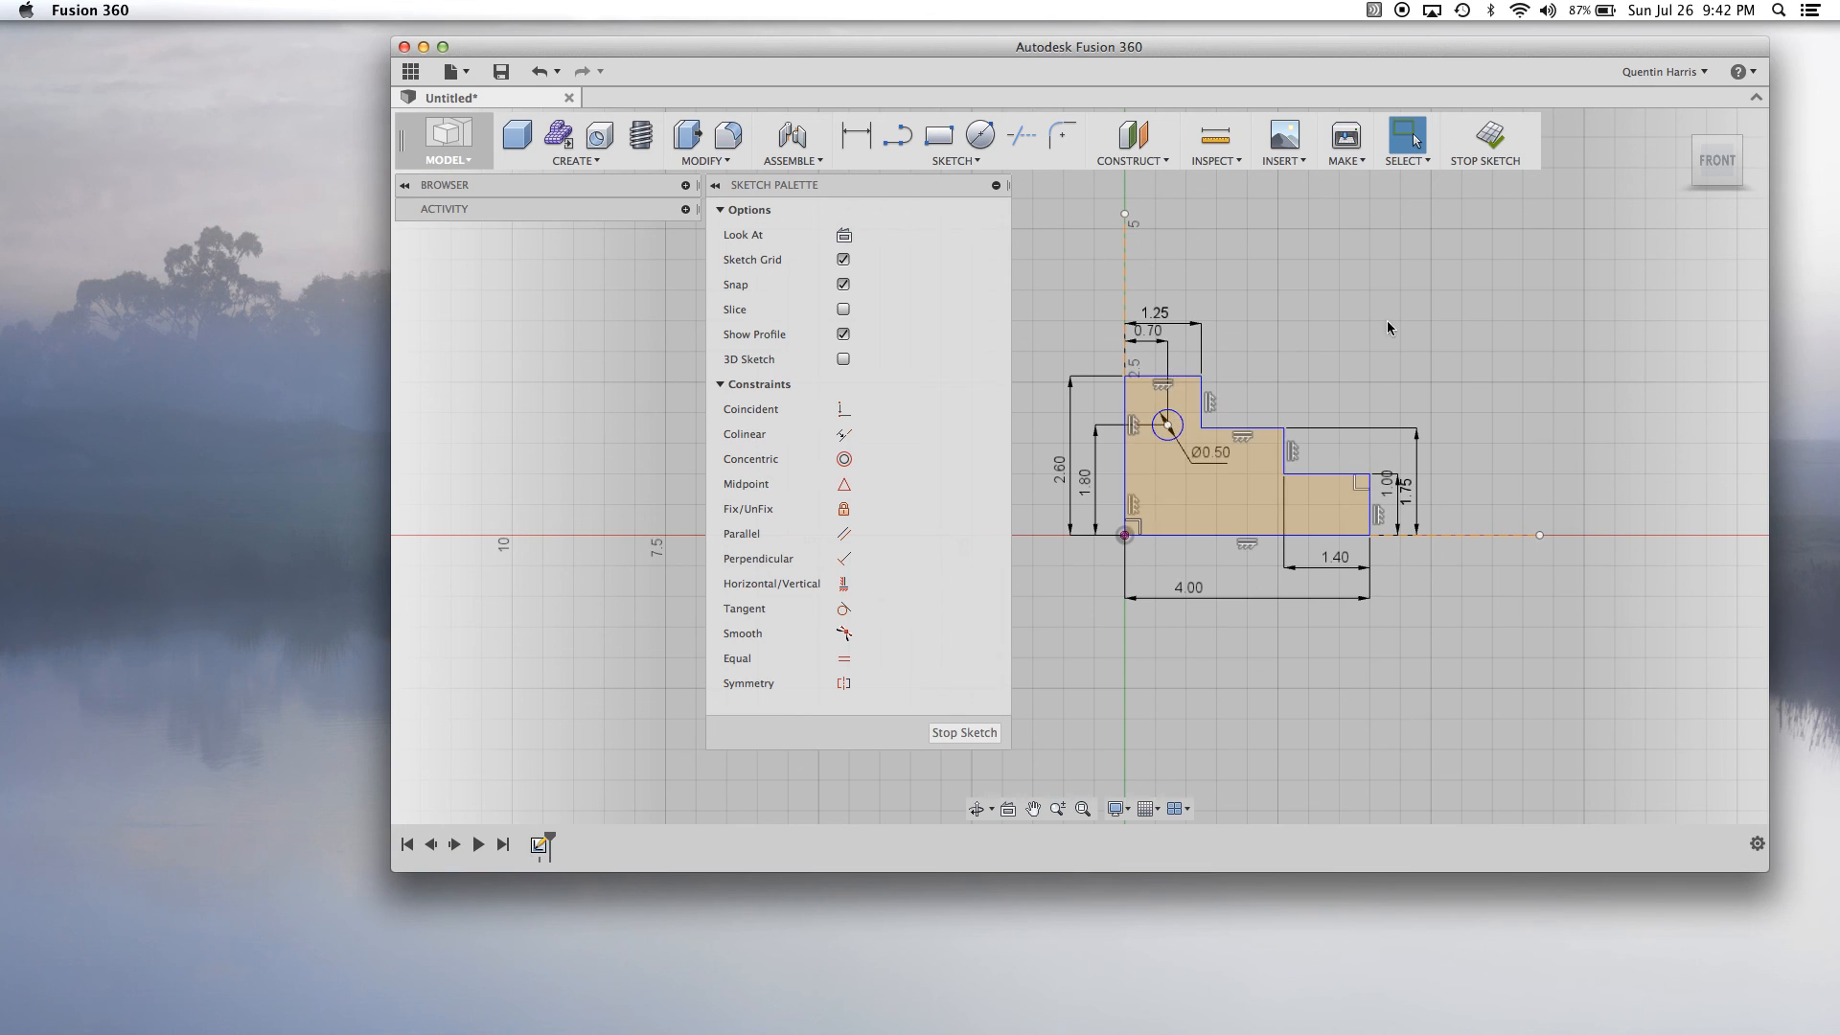